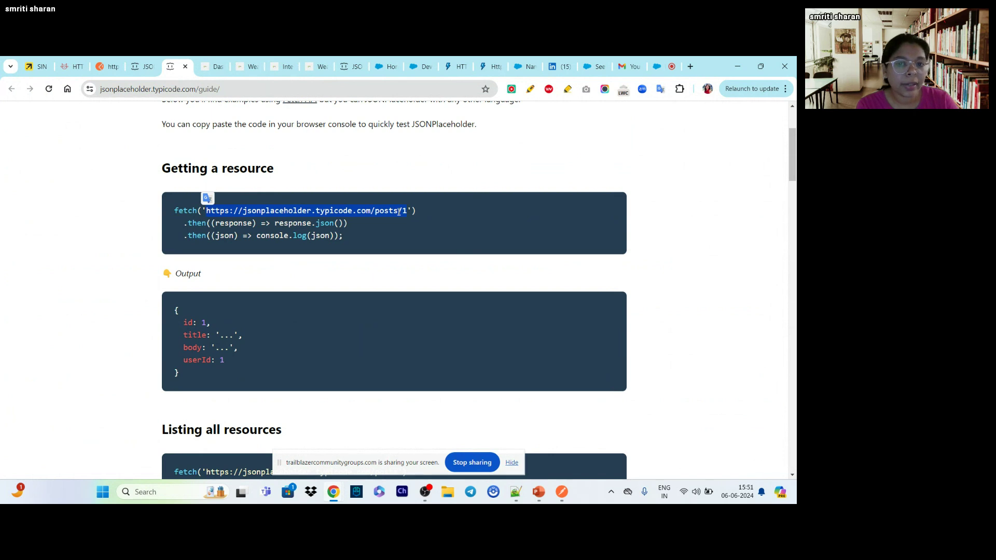
{"action": "left_click", "coordinate": [455, 226]}
{"action": "left_click_drag", "start_coordinate": [207, 212], "coordinate": [406, 210]}
{"action": "key", "text": "ctrl+c"}
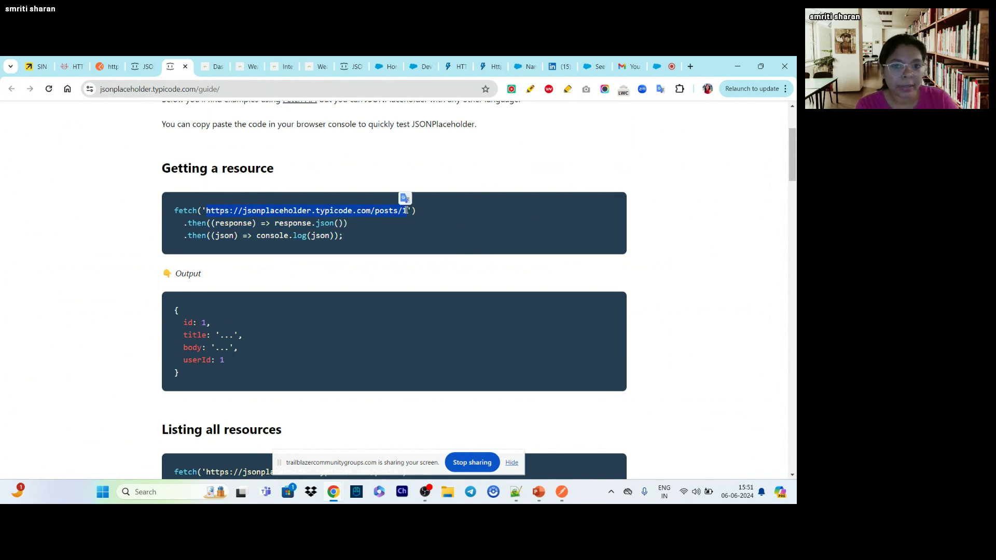
{"action": "left_click_drag", "start_coordinate": [108, 67], "coordinate": [176, 59]}
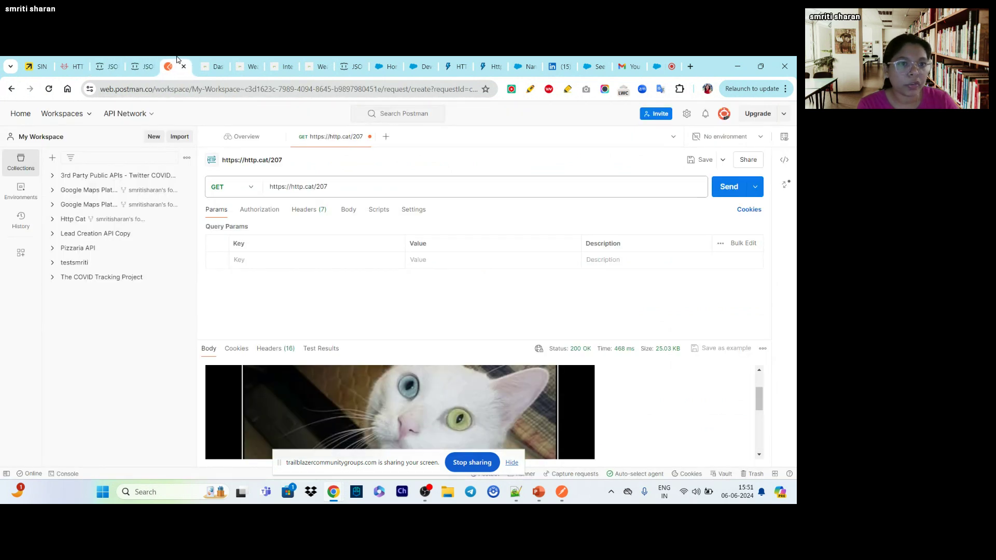
{"action": "triple_click", "coordinate": [287, 191]}
{"action": "key", "text": "ctrl+v"}
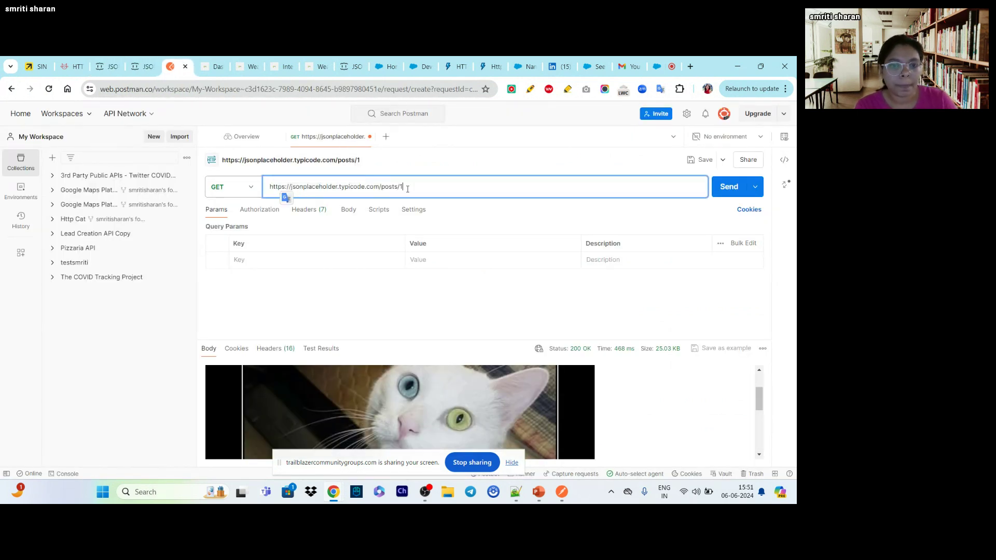
Check the JSONPlaceholder routes and guide, then send the GET request for /posts/1 in Postman
{"action": "left_click", "coordinate": [123, 61]}
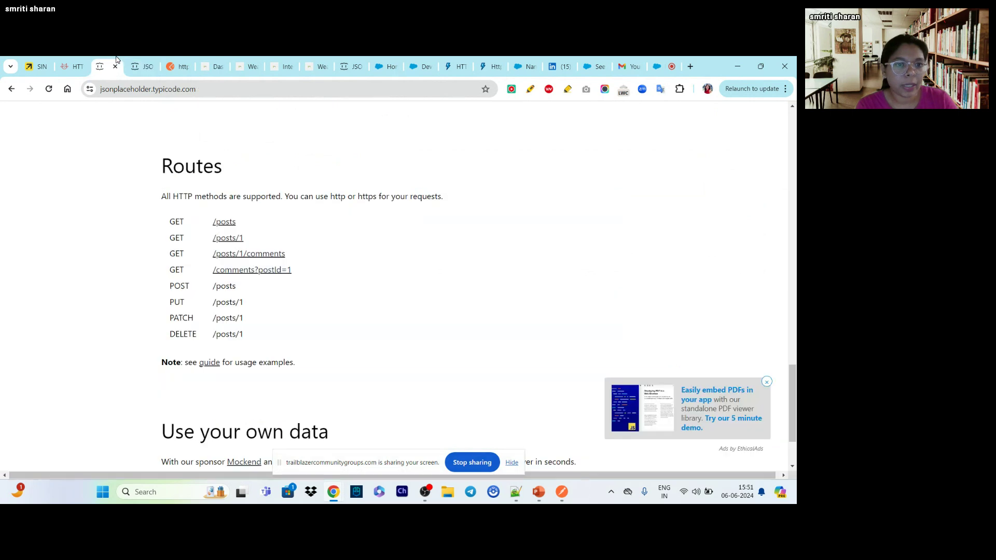
{"action": "left_click", "coordinate": [144, 58]}
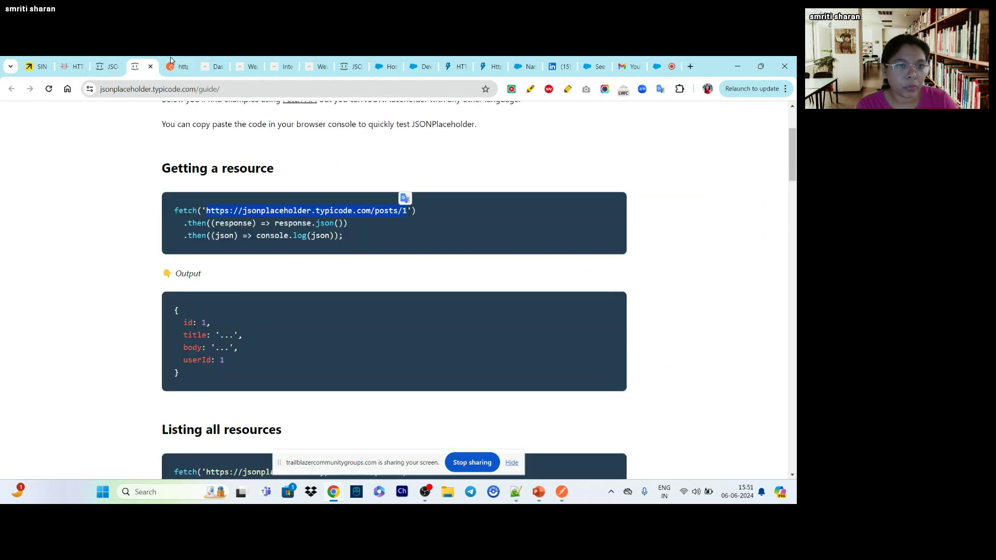
{"action": "left_click", "coordinate": [173, 58]}
{"action": "left_click", "coordinate": [726, 189]}
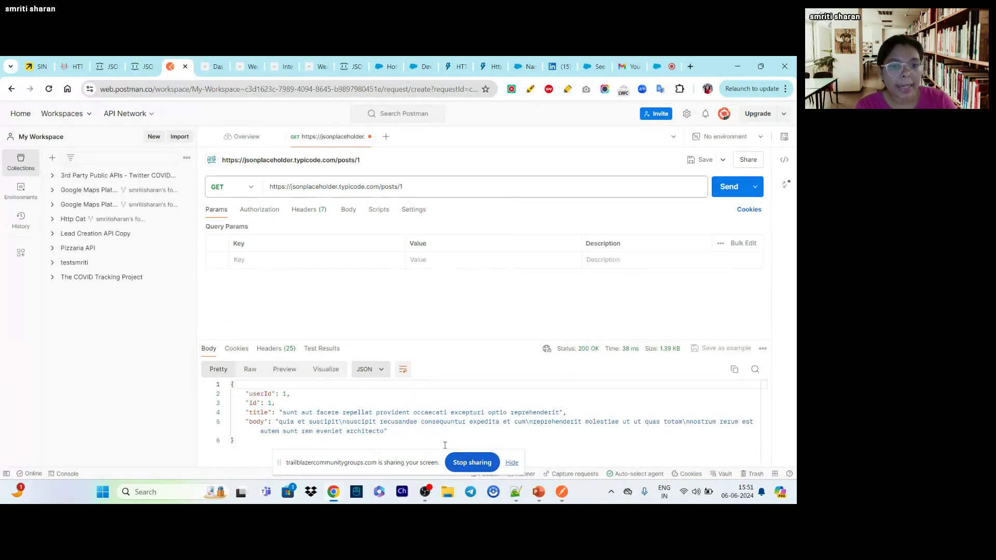
Remove the post ID 1 from the Postman request URL, send the GET request for all posts and review the response
{"action": "double_click", "coordinate": [400, 187]}
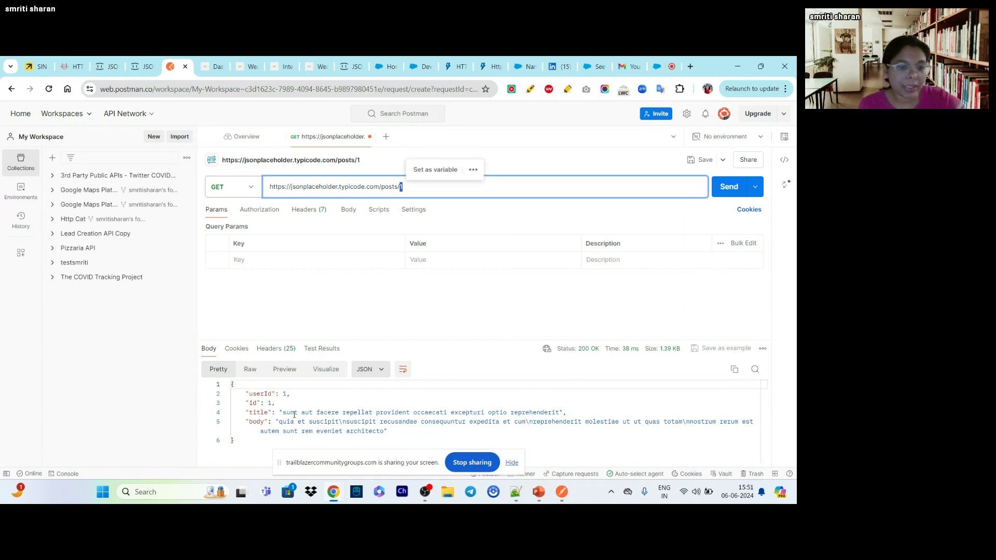
{"action": "left_click", "coordinate": [146, 62]}
{"action": "scroll", "coordinate": [187, 378], "scroll_direction": "down", "scroll_amount": 1}
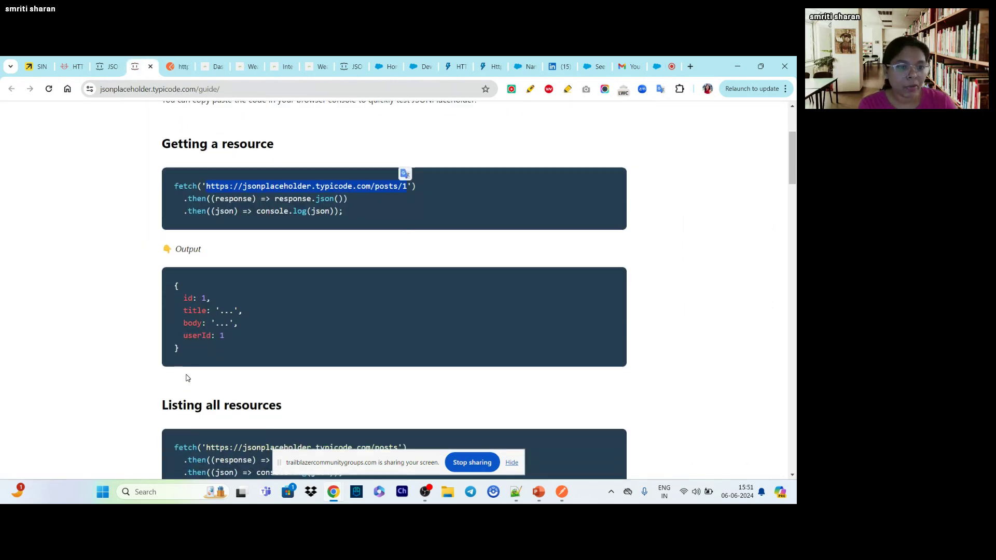
{"action": "left_click", "coordinate": [175, 66]}
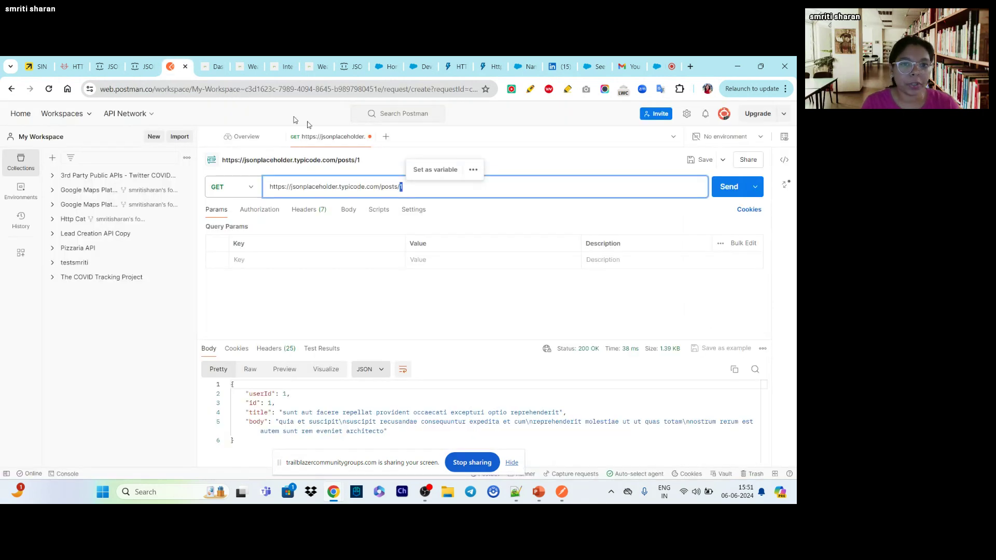
{"action": "key", "text": "BackSpace"}
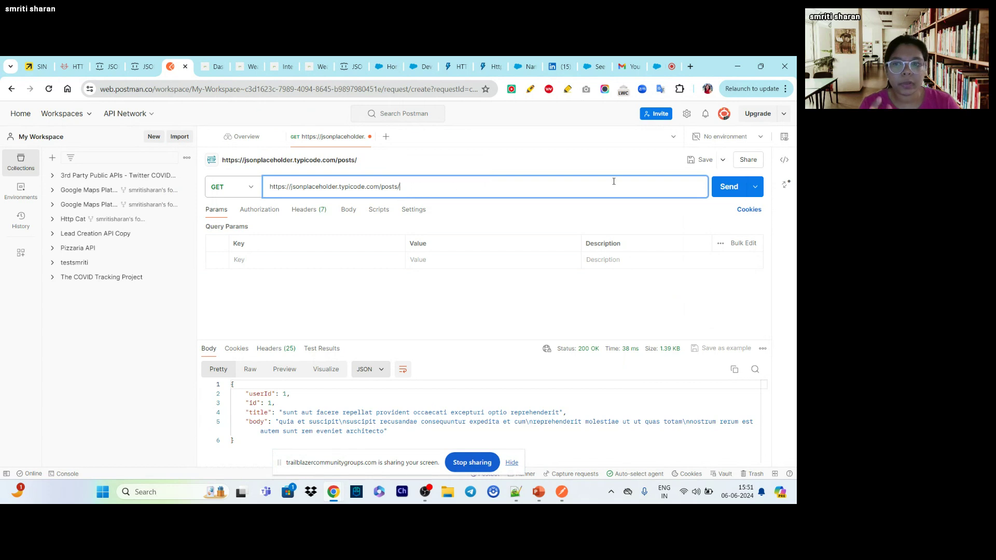
{"action": "left_click", "coordinate": [726, 188]}
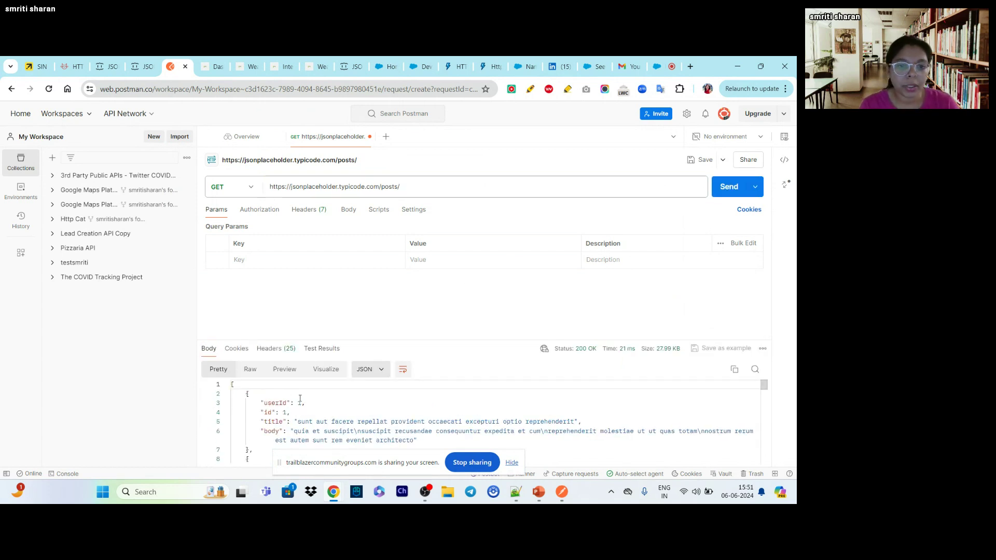
{"action": "scroll", "coordinate": [300, 399], "scroll_direction": "down", "scroll_amount": 5}
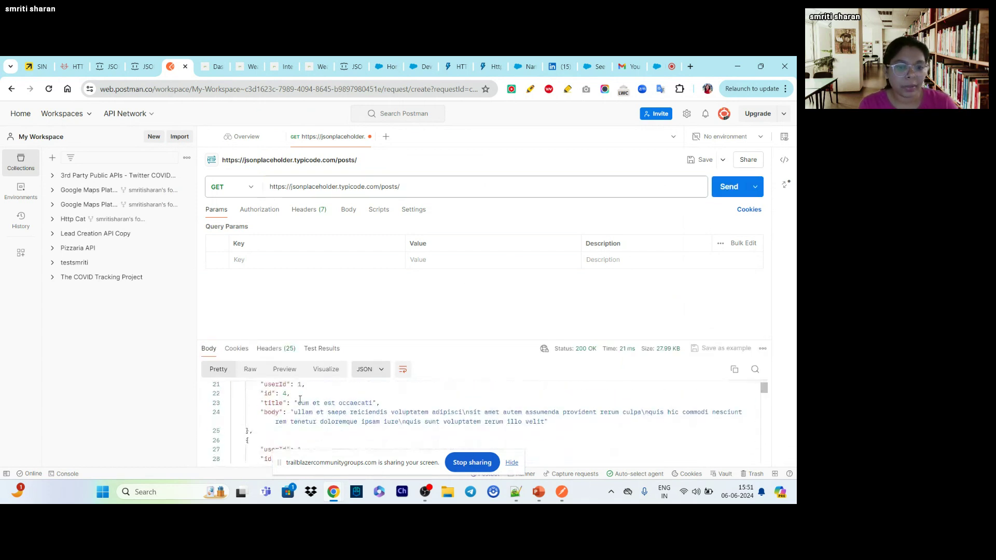
{"action": "scroll", "coordinate": [300, 398], "scroll_direction": "up", "scroll_amount": 2}
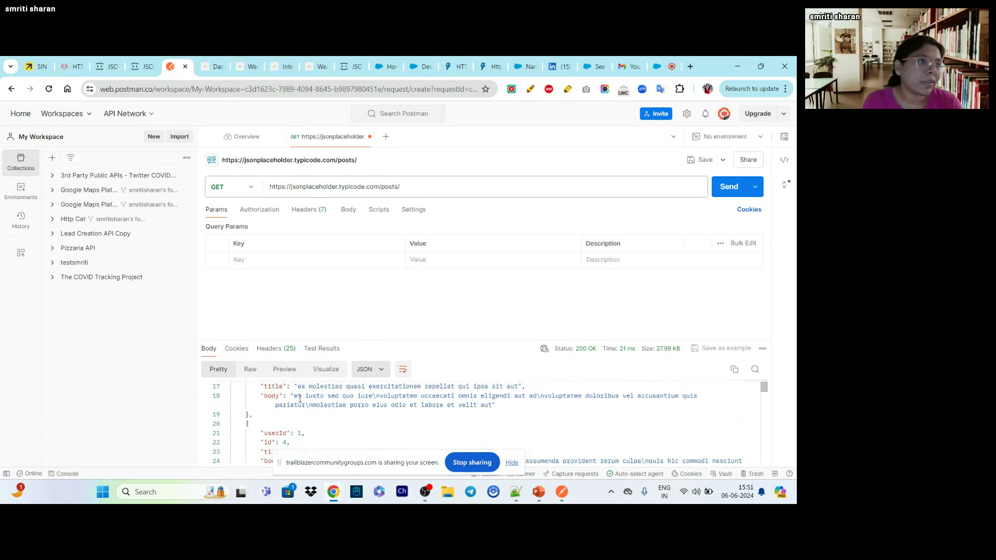
Examine the supported HTTP methods and paths in the Routes section of the JSONPlaceholder home page
{"action": "left_click", "coordinate": [144, 61]}
{"action": "left_click", "coordinate": [109, 59]}
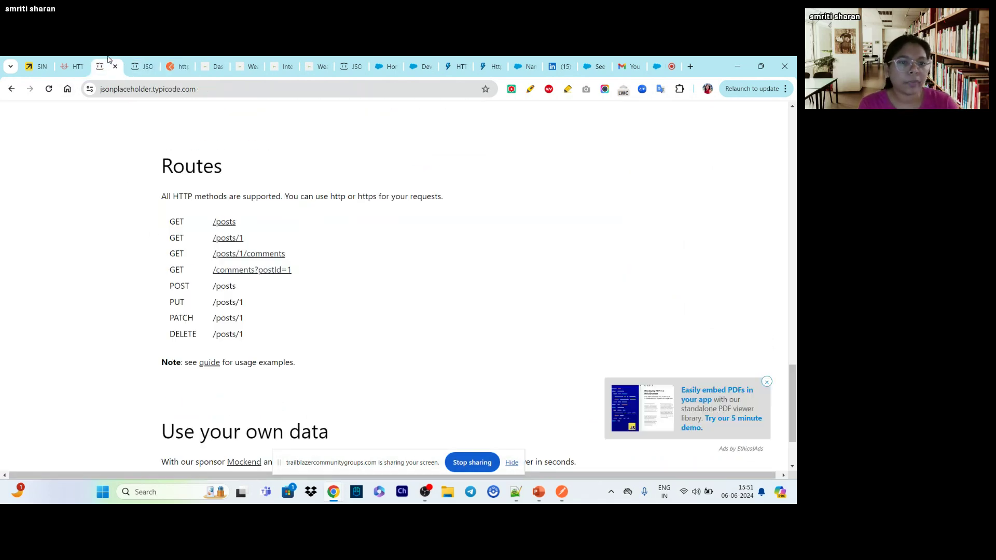
{"action": "scroll", "coordinate": [79, 334], "scroll_direction": "down", "scroll_amount": 1}
{"action": "scroll", "coordinate": [79, 337], "scroll_direction": "down", "scroll_amount": 2}
{"action": "scroll", "coordinate": [79, 337], "scroll_direction": "up", "scroll_amount": 2}
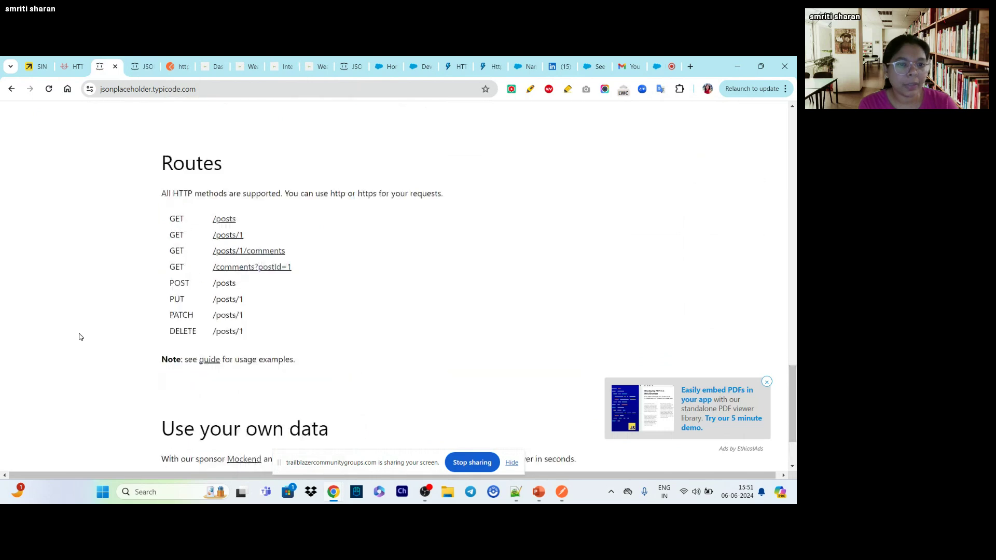
{"action": "scroll", "coordinate": [92, 323], "scroll_direction": "up", "scroll_amount": 4}
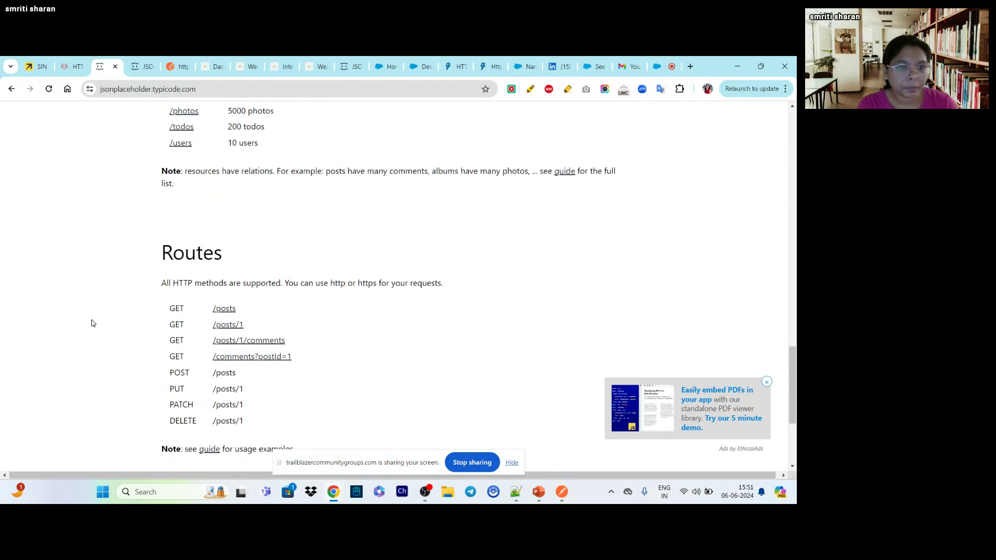
{"action": "scroll", "coordinate": [92, 323], "scroll_direction": "down", "scroll_amount": 1}
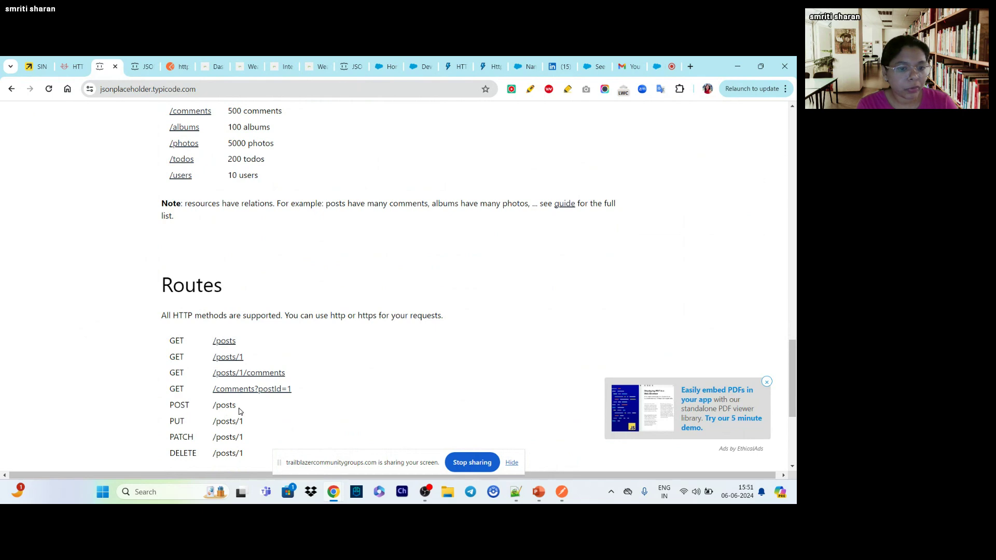
{"action": "left_click", "coordinate": [137, 61]}
{"action": "scroll", "coordinate": [100, 289], "scroll_direction": "down", "scroll_amount": 6}
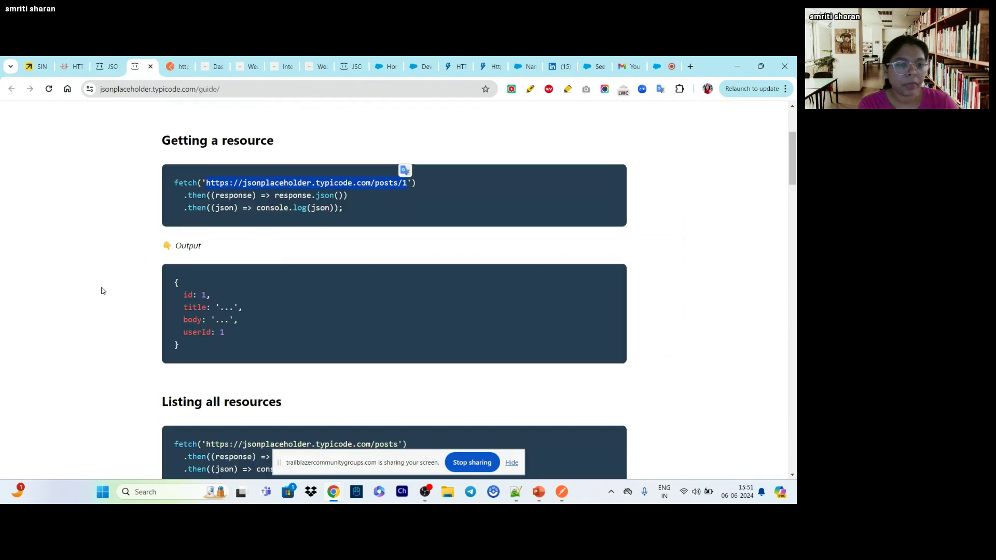
{"action": "scroll", "coordinate": [100, 288], "scroll_direction": "up", "scroll_amount": 1}
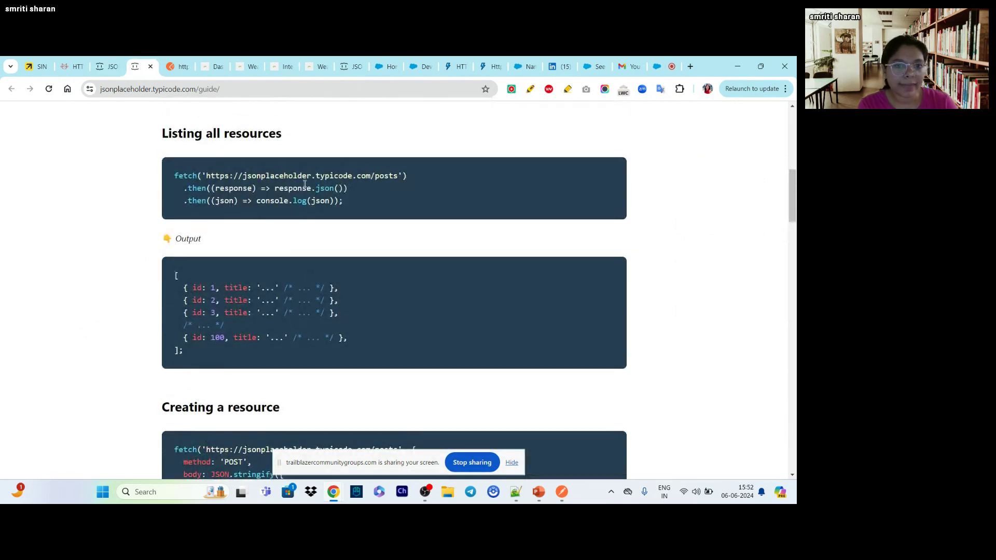
{"action": "scroll", "coordinate": [306, 184], "scroll_direction": "down", "scroll_amount": 4}
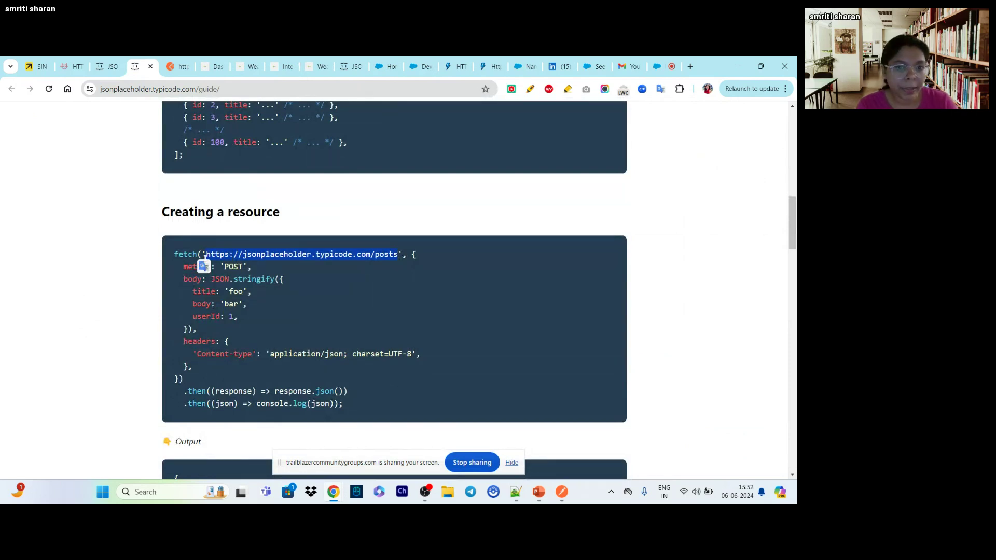
{"action": "left_click", "coordinate": [192, 60]}
{"action": "left_click", "coordinate": [419, 190]}
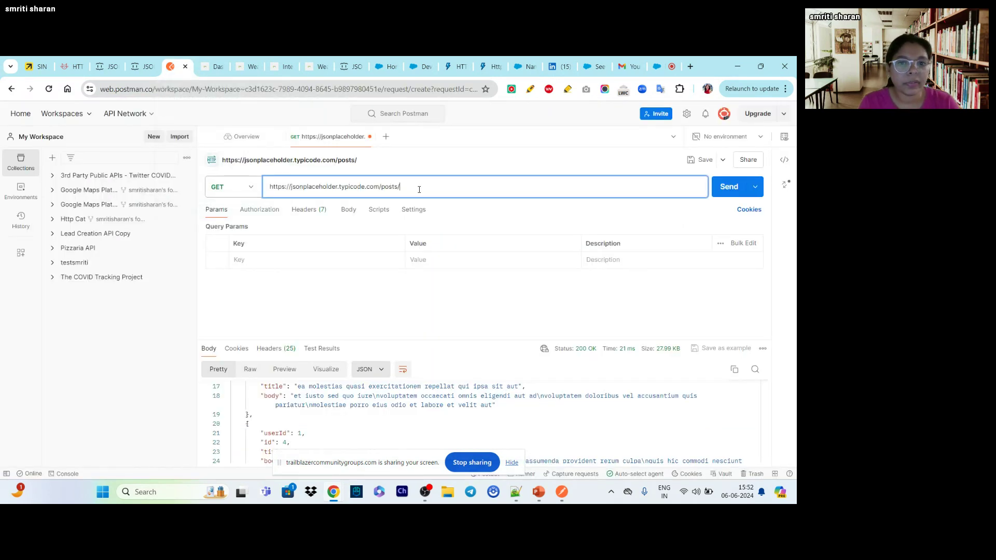
{"action": "left_click", "coordinate": [234, 186]}
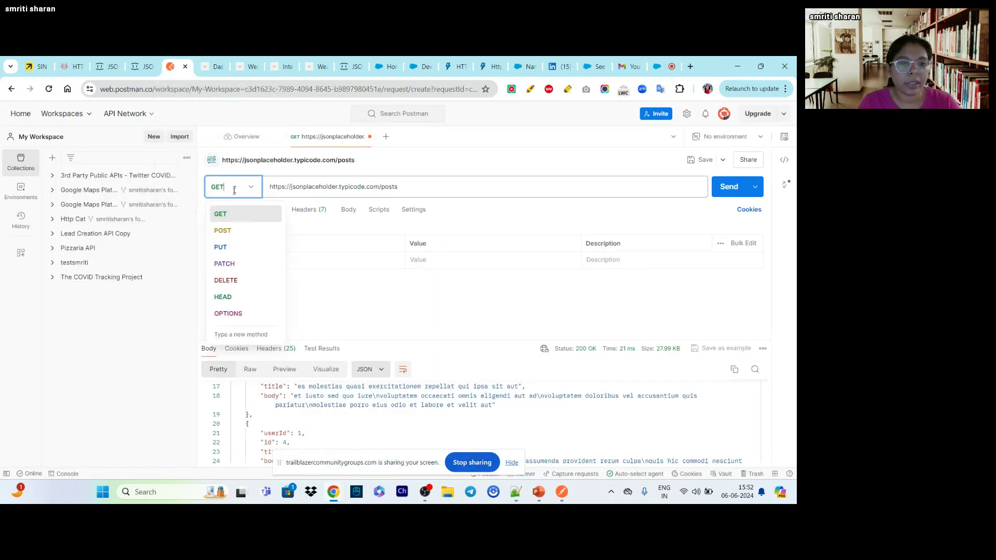
{"action": "left_click", "coordinate": [223, 229]}
Check the guide's "Creating a resource" fields and add a title request header in Postman with a person's first name as its value
{"action": "left_click", "coordinate": [144, 63]}
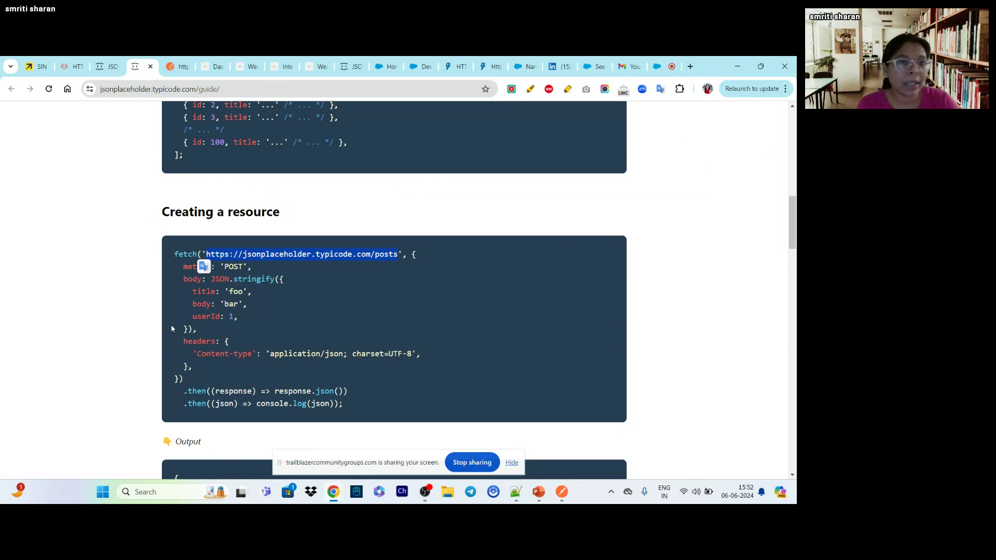
{"action": "left_click", "coordinate": [179, 61]}
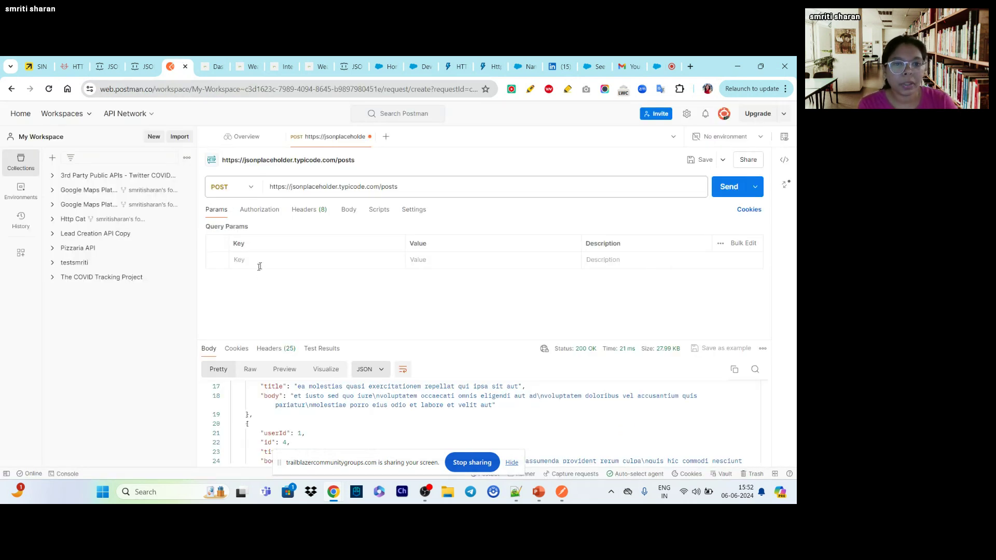
{"action": "left_click", "coordinate": [304, 210]}
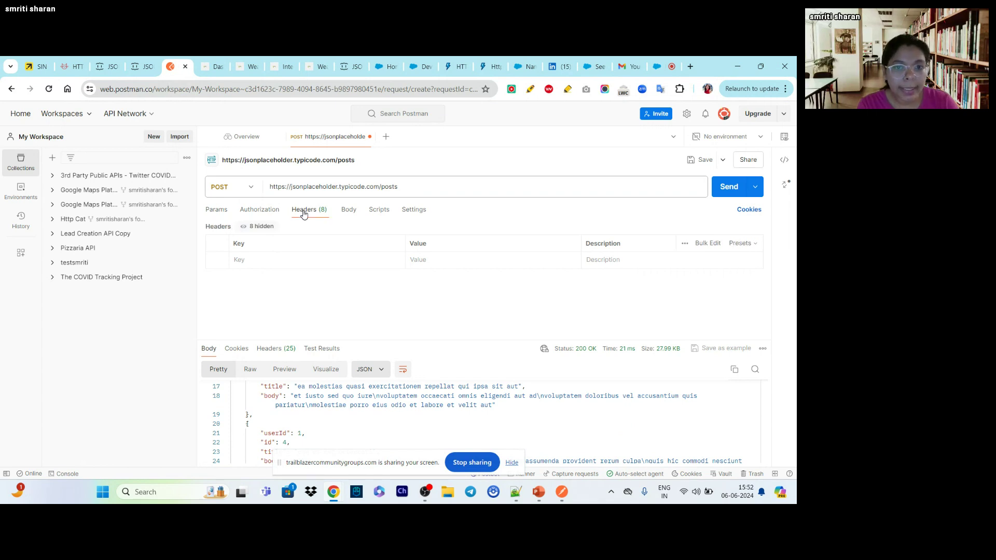
{"action": "left_click", "coordinate": [142, 66]}
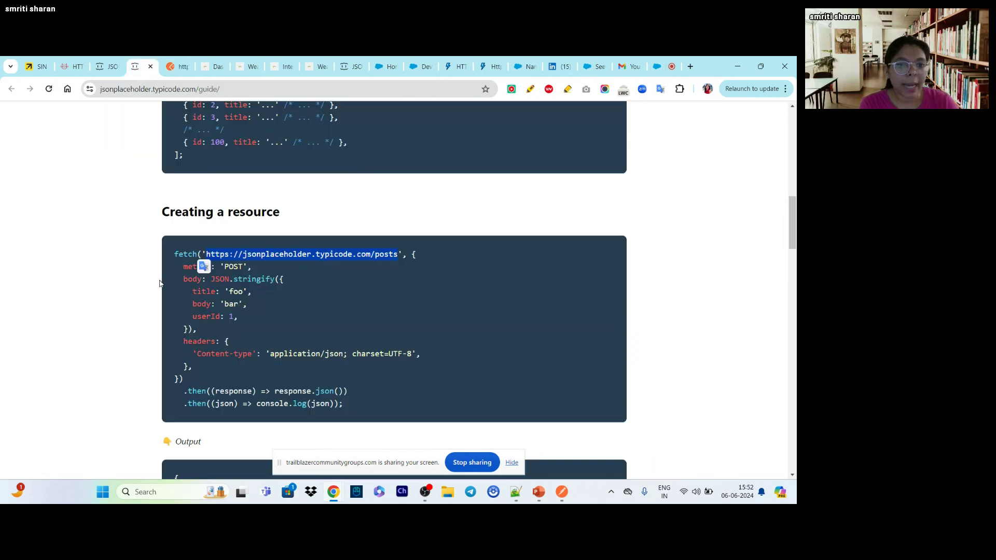
{"action": "left_click", "coordinate": [177, 66]}
{"action": "type", "text": "title"}
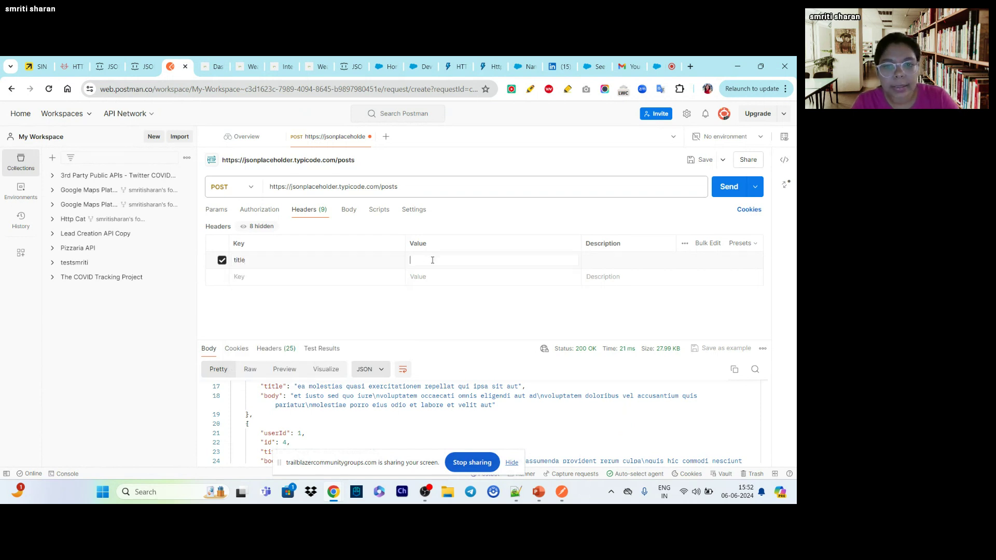
{"action": "type", "text": "smriti"}
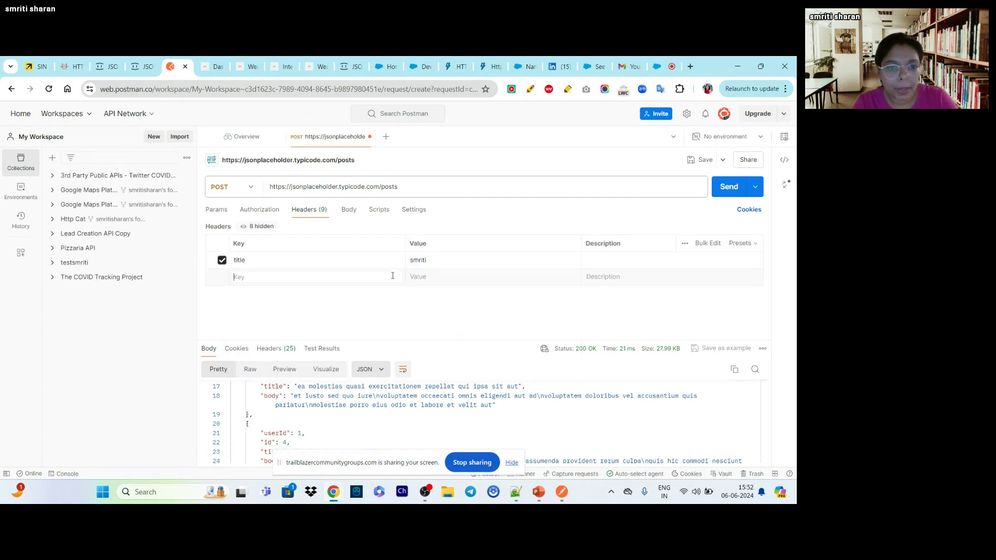
Add two more request headers: body with the value sfdcamplified and userid with the value 19
{"action": "type", "text": "body"}
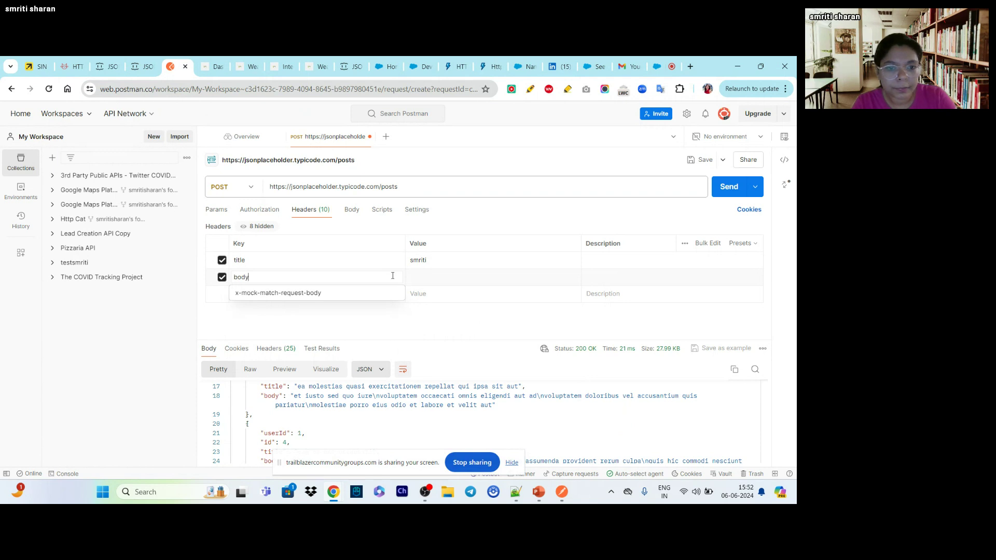
{"action": "left_click", "coordinate": [411, 278]}
{"action": "type", "text": "sfdcp"}
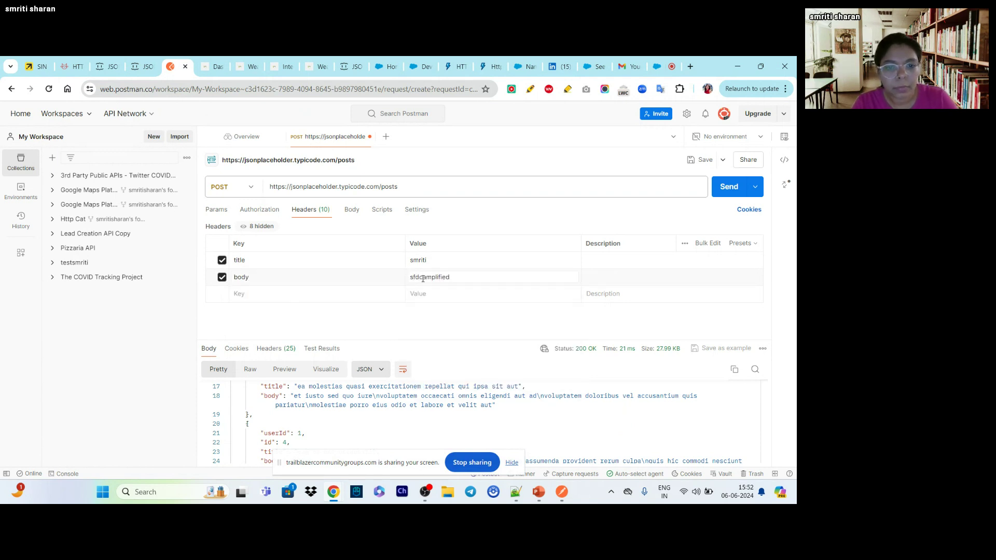
{"action": "left_click", "coordinate": [353, 294]}
{"action": "type", "text": "userid"}
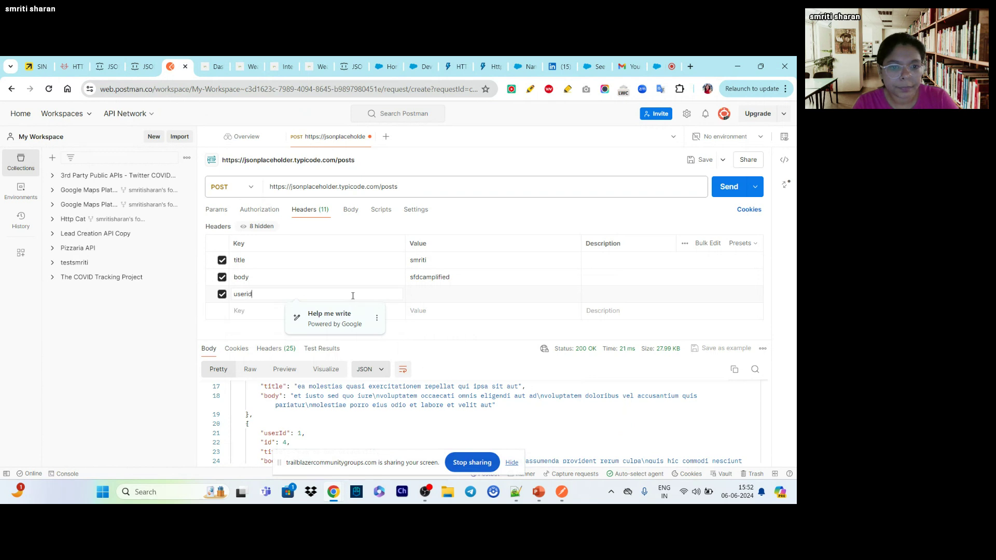
{"action": "left_click", "coordinate": [459, 297]}
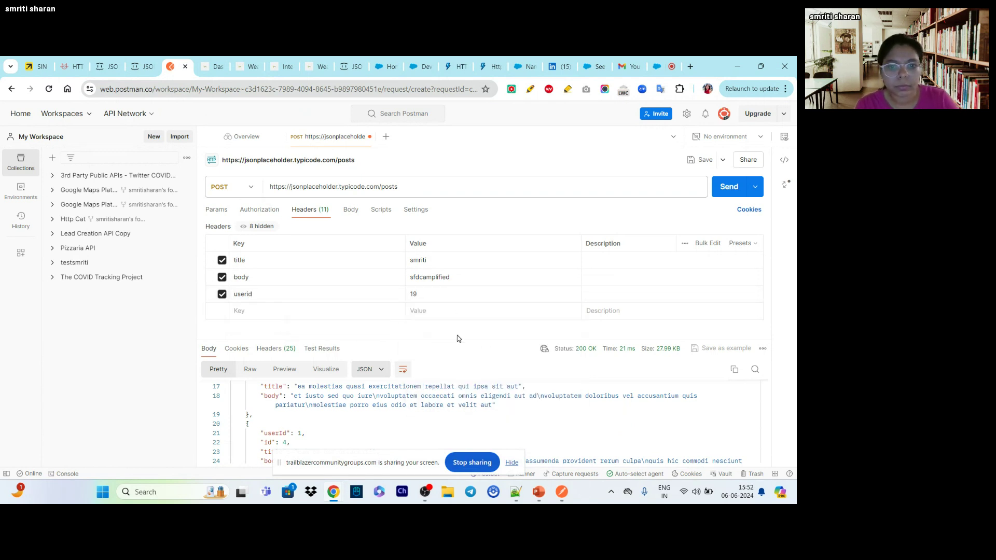
Send the POST request and return to the routes list on the JSONPlaceholder home page
{"action": "left_click", "coordinate": [722, 190]}
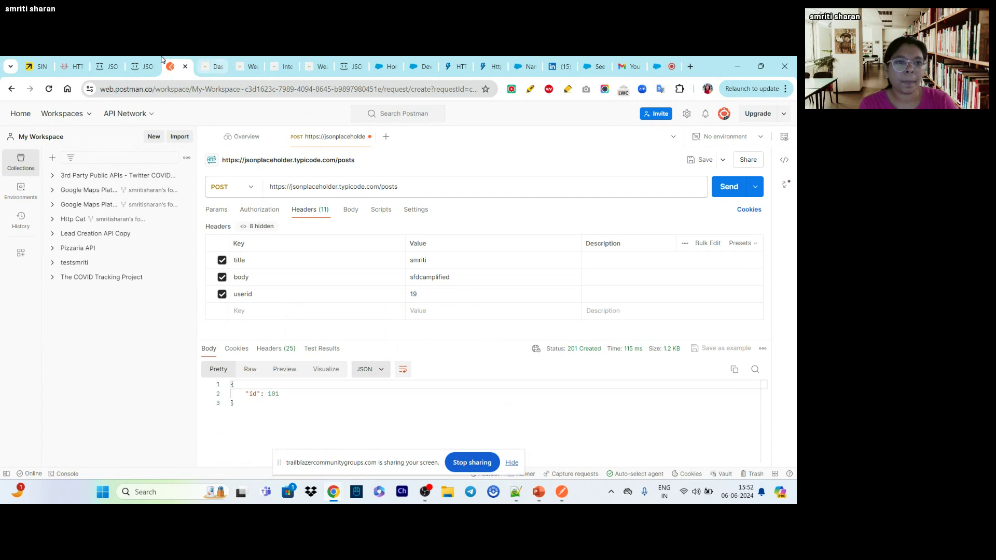
{"action": "left_click", "coordinate": [133, 63]}
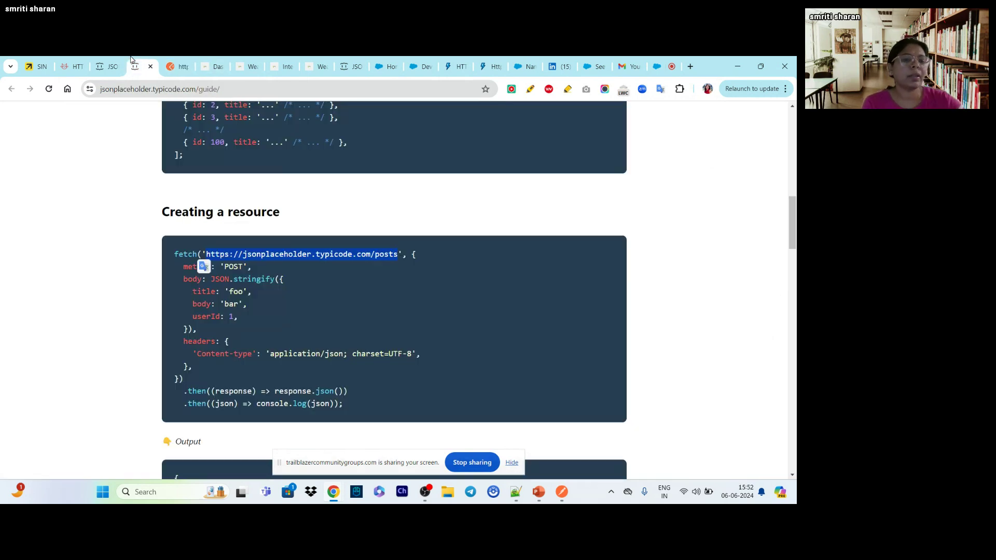
{"action": "left_click", "coordinate": [110, 59]}
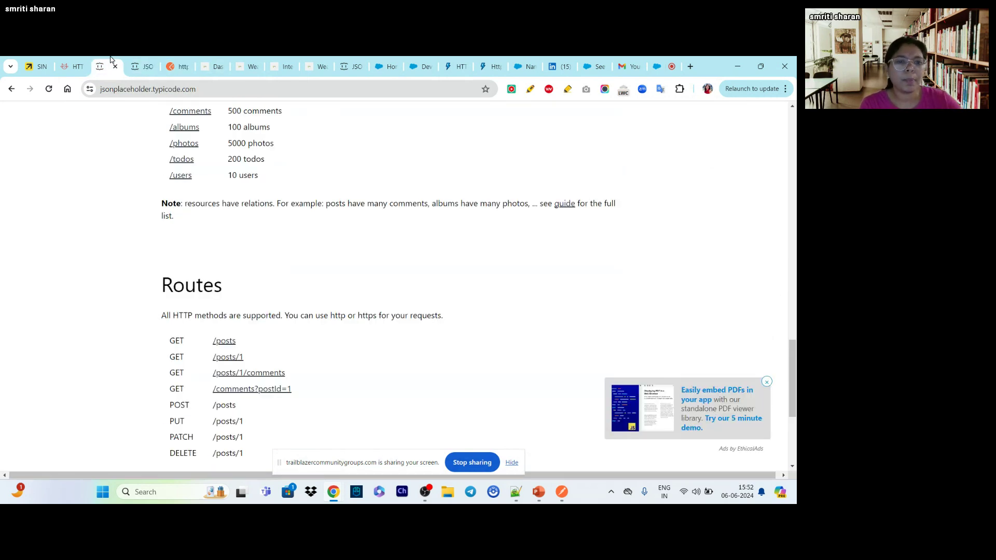
Review the HTTP methods in the JSONPlaceholder routes list and set the Postman request's method to PATCH
{"action": "scroll", "coordinate": [101, 228], "scroll_direction": "down", "scroll_amount": 2}
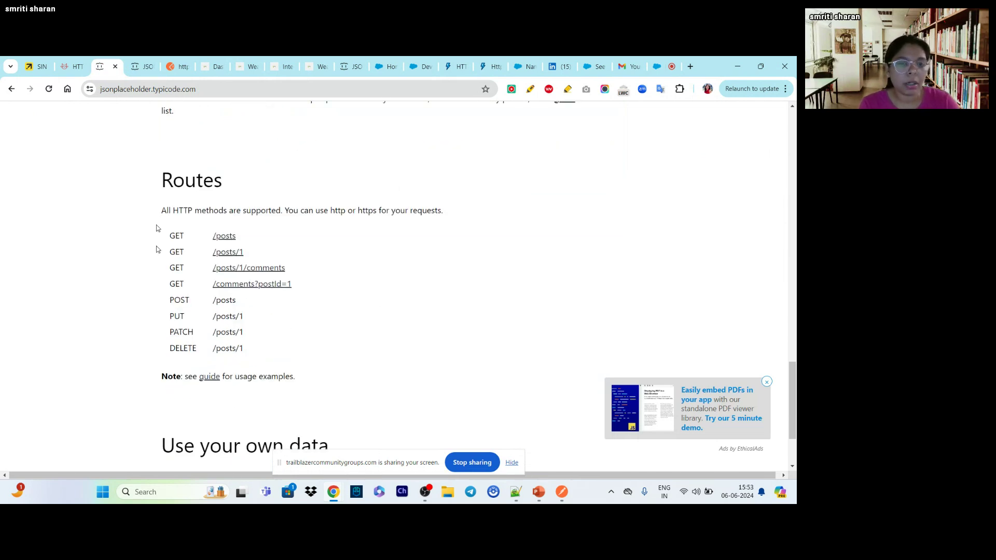
{"action": "right_click", "coordinate": [143, 61]}
{"action": "left_click", "coordinate": [133, 63]}
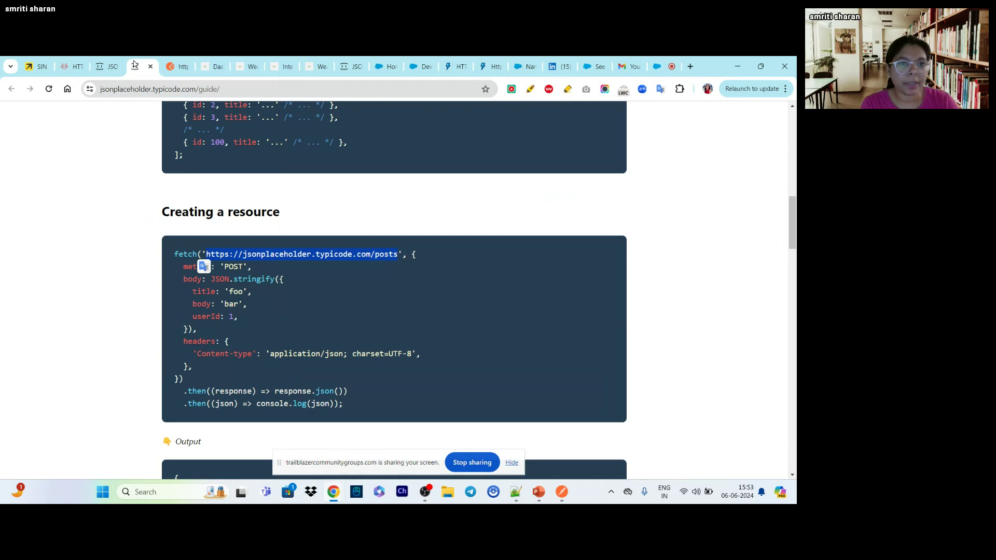
{"action": "left_click", "coordinate": [181, 62]}
{"action": "left_click", "coordinate": [223, 187]}
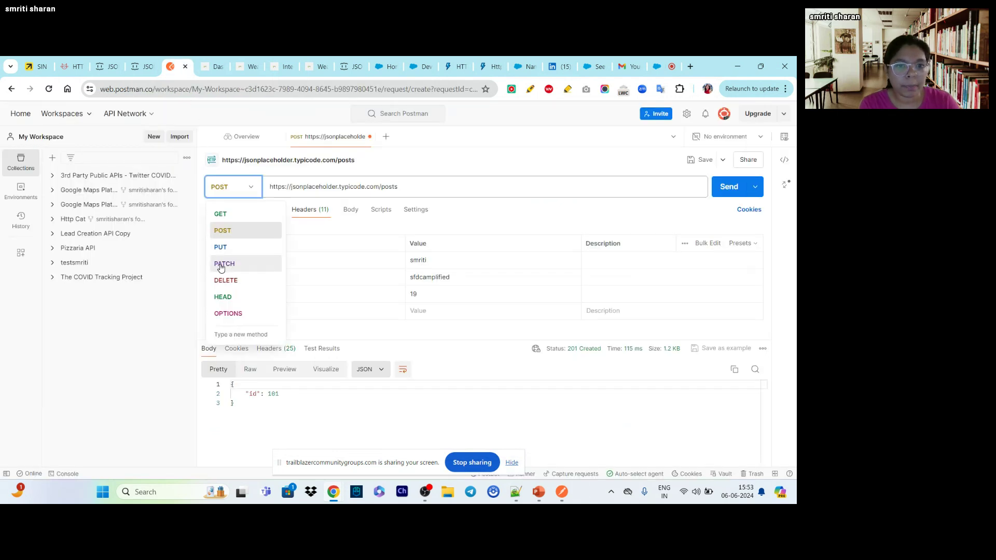
{"action": "left_click", "coordinate": [222, 265]}
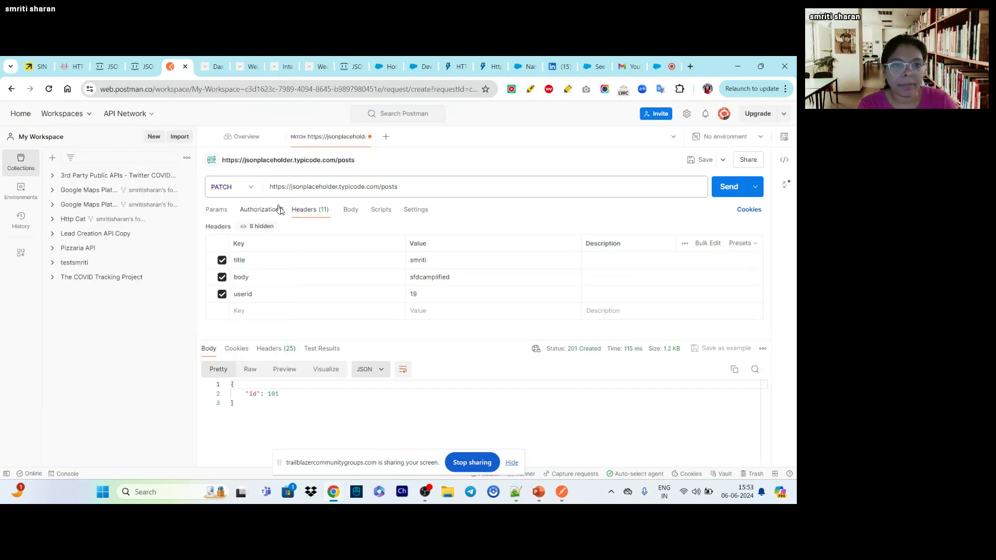
Disable the title, body and userid request headers, and check the request's body and authorization settings
{"action": "right_click", "coordinate": [214, 260]}
{"action": "left_click", "coordinate": [214, 260]}
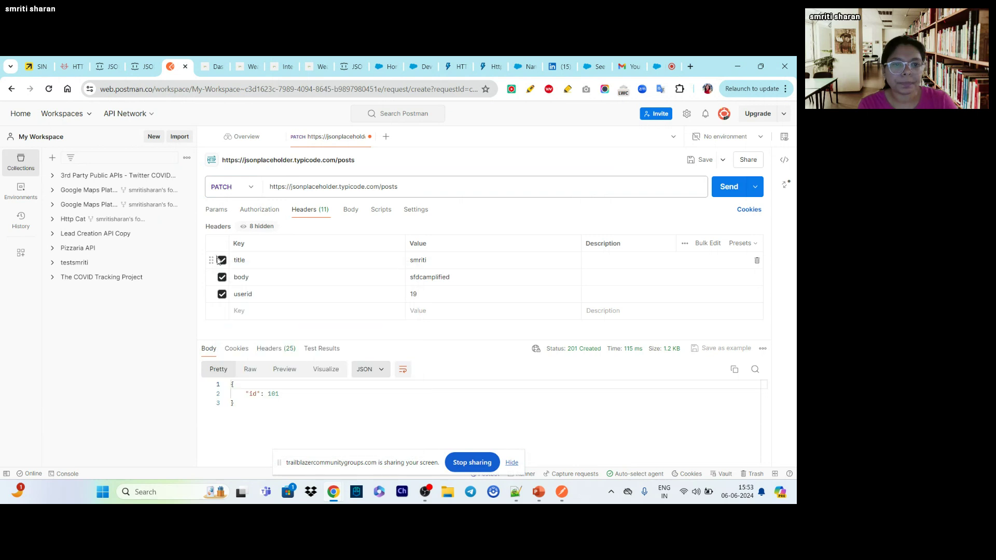
{"action": "left_click", "coordinate": [222, 260]}
{"action": "left_click", "coordinate": [222, 277]}
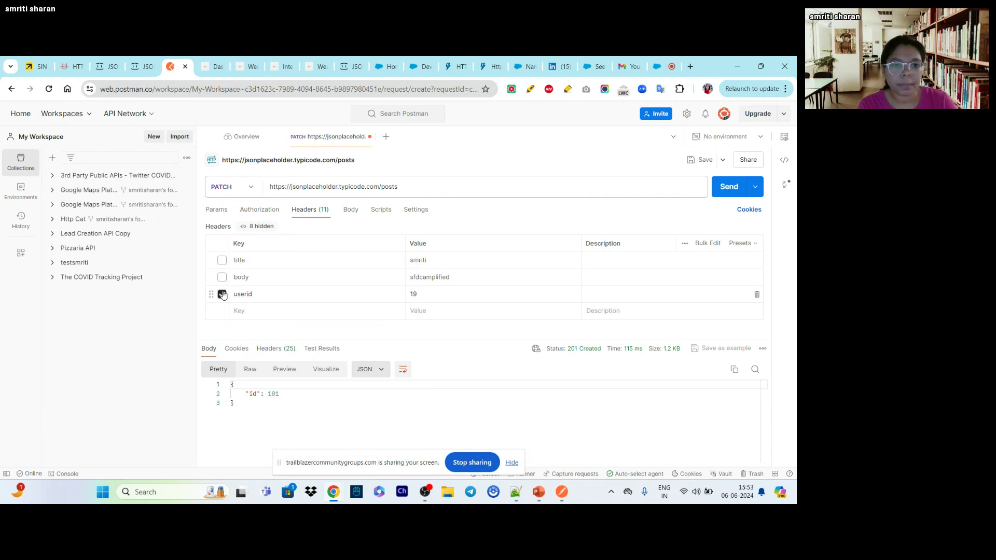
{"action": "left_click", "coordinate": [222, 294]}
{"action": "left_click", "coordinate": [350, 209]}
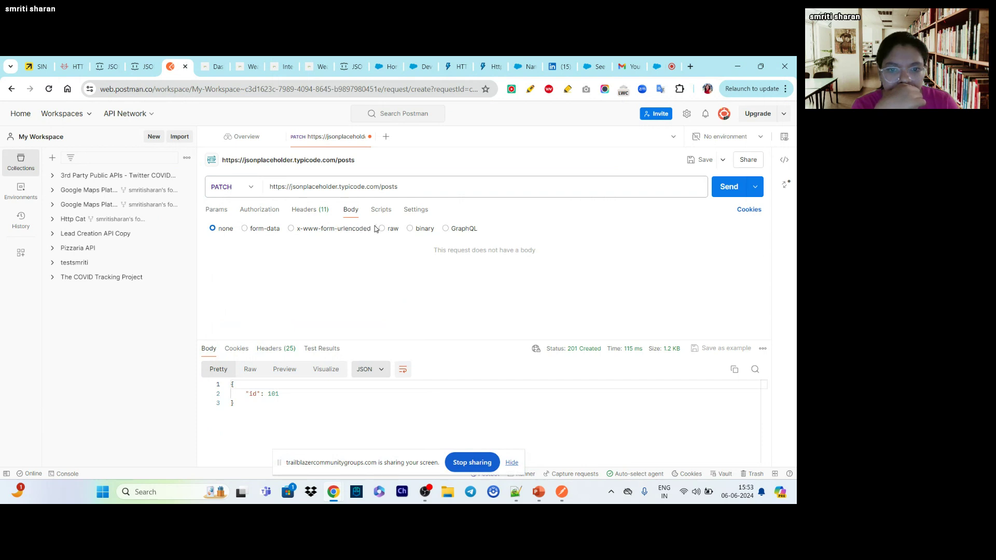
{"action": "left_click", "coordinate": [261, 207]}
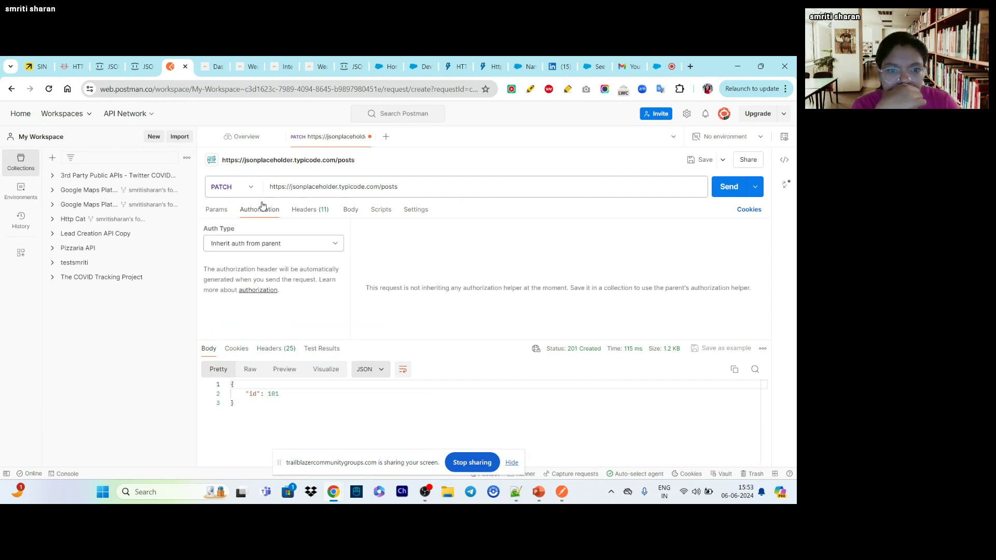
{"action": "left_click", "coordinate": [304, 209]}
Re-enable the title header with an s appended to its value and send the PATCH request
{"action": "left_click", "coordinate": [221, 260]}
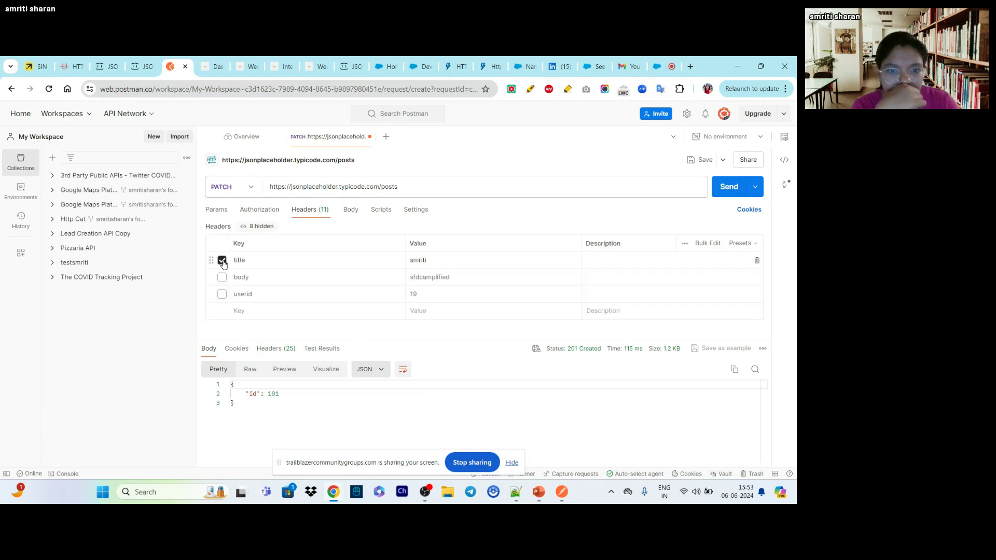
{"action": "left_click", "coordinate": [445, 259]}
{"action": "type", "text": "s"}
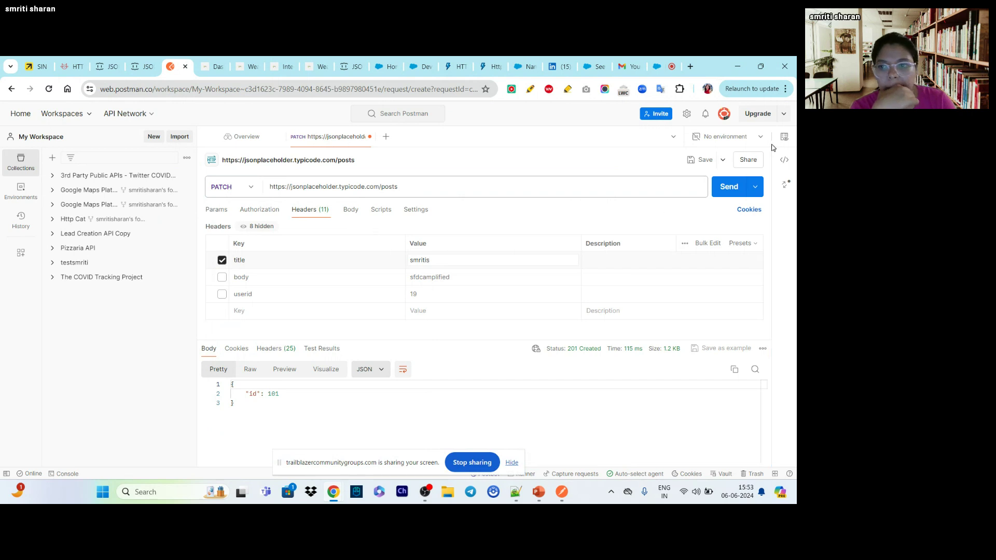
{"action": "left_click", "coordinate": [724, 190]}
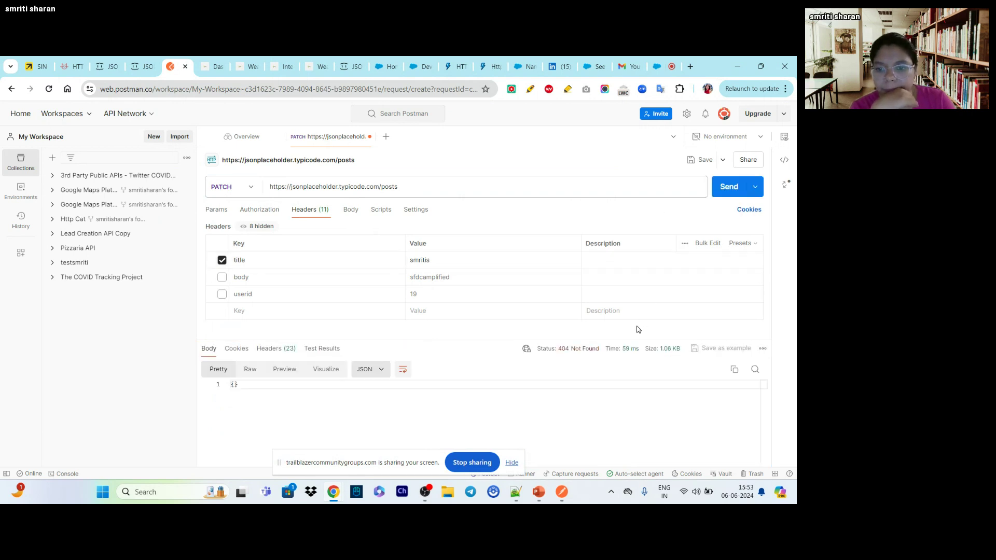
{"action": "left_click", "coordinate": [400, 188]}
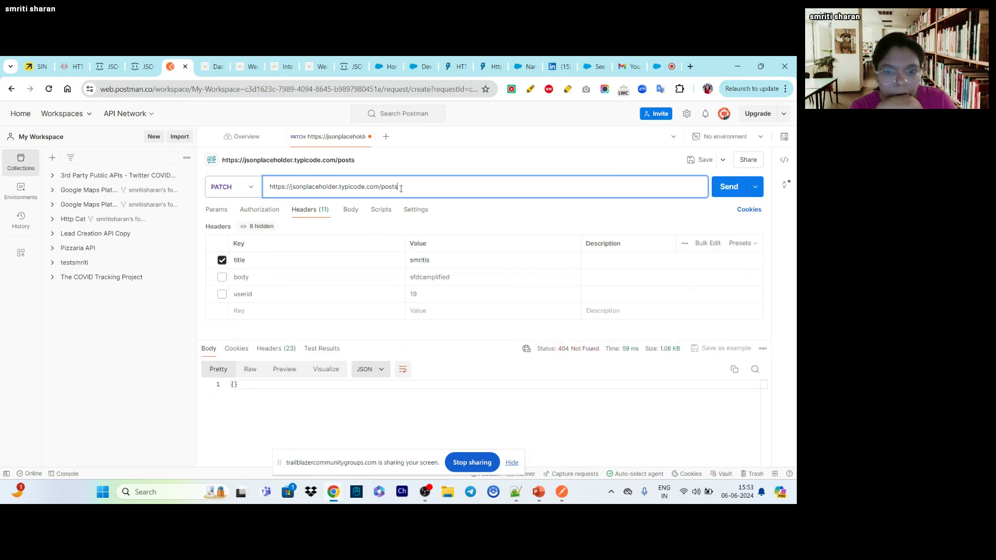
{"action": "left_click", "coordinate": [222, 260]}
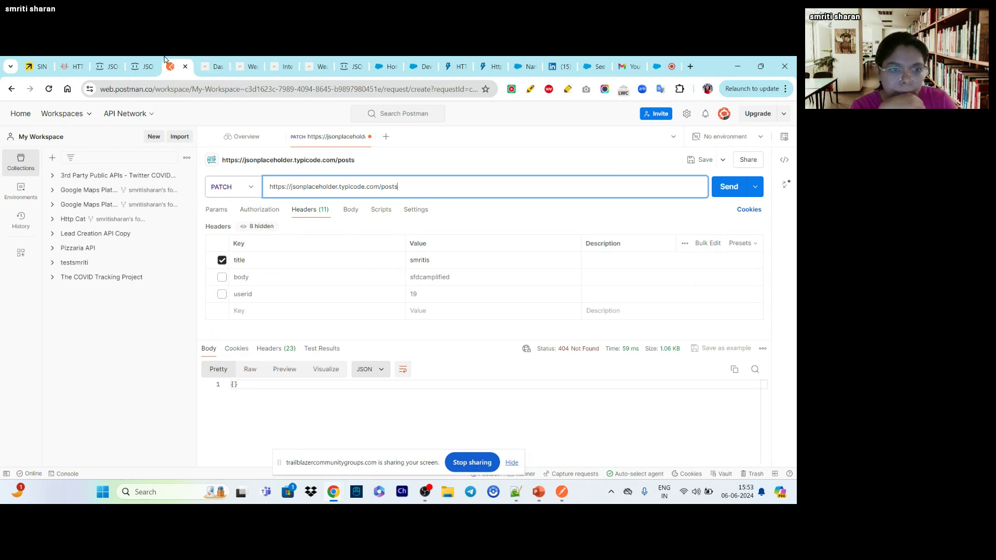
{"action": "left_click", "coordinate": [143, 66]}
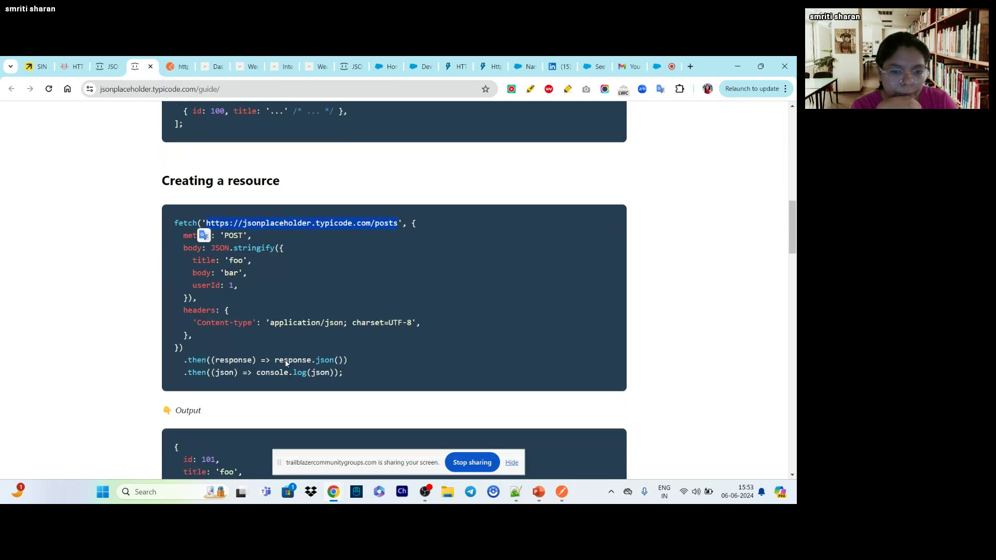
{"action": "scroll", "coordinate": [286, 363], "scroll_direction": "down", "scroll_amount": 7}
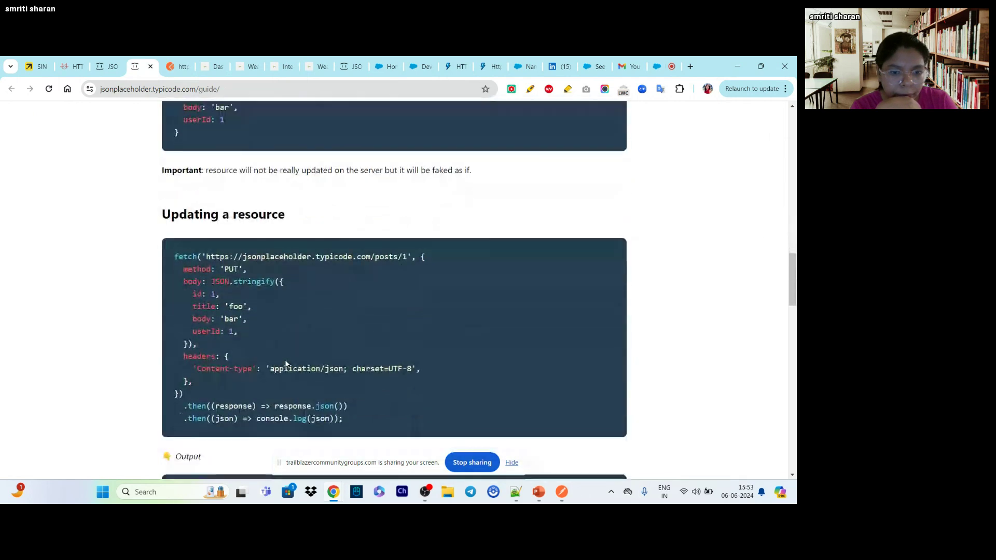
{"action": "scroll", "coordinate": [284, 360], "scroll_direction": "down", "scroll_amount": 7}
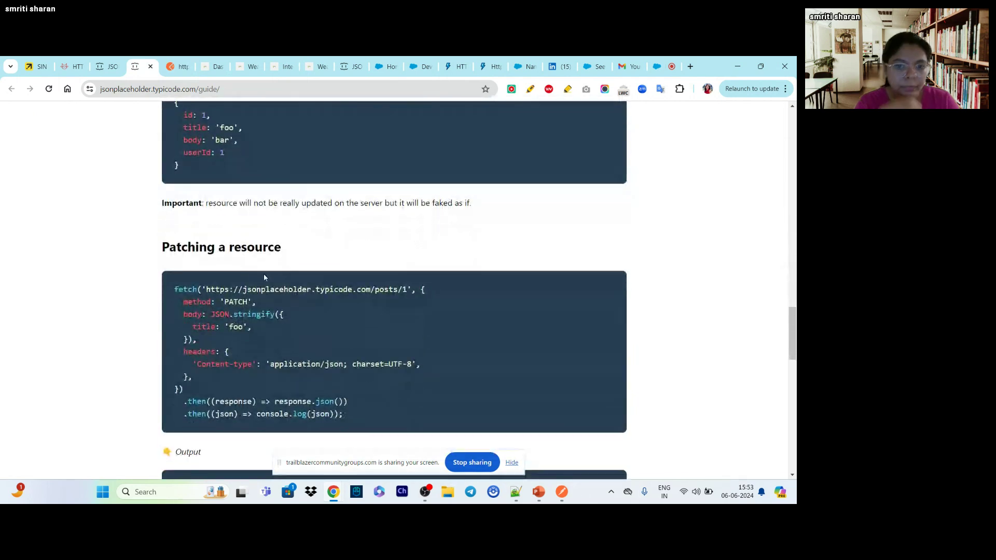
{"action": "left_click", "coordinate": [176, 66]}
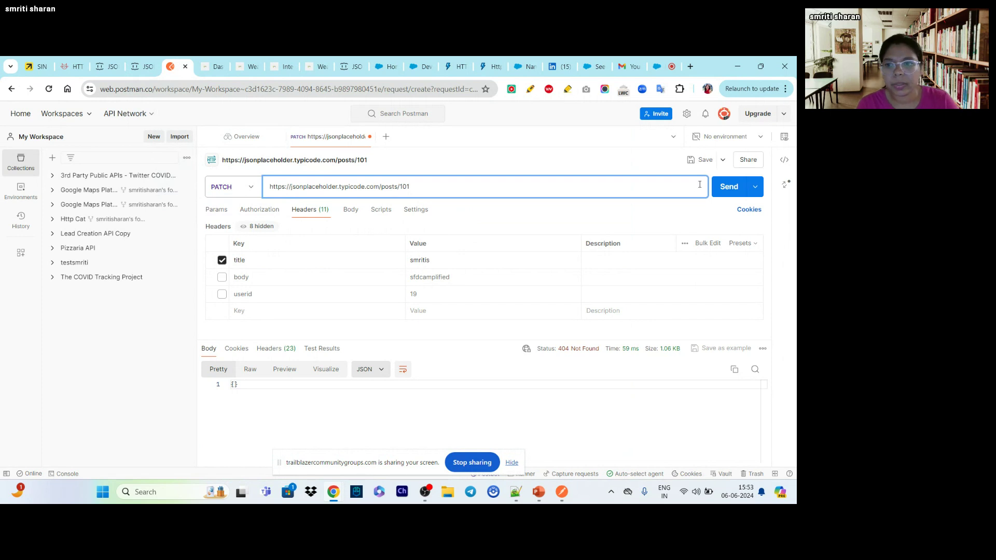
{"action": "left_click", "coordinate": [721, 186]}
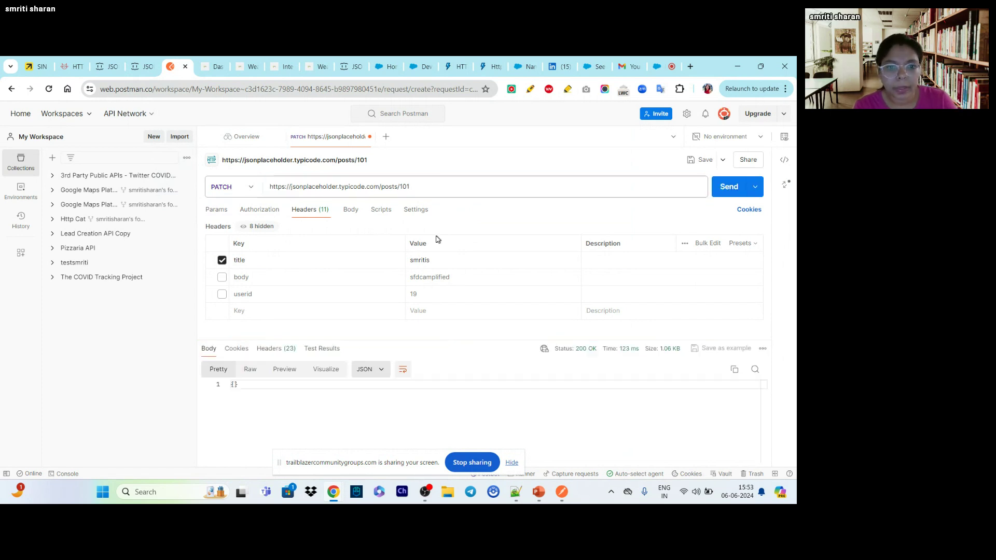
Review the request URL and read the status description of the PATCH response
{"action": "triple_click", "coordinate": [429, 186]}
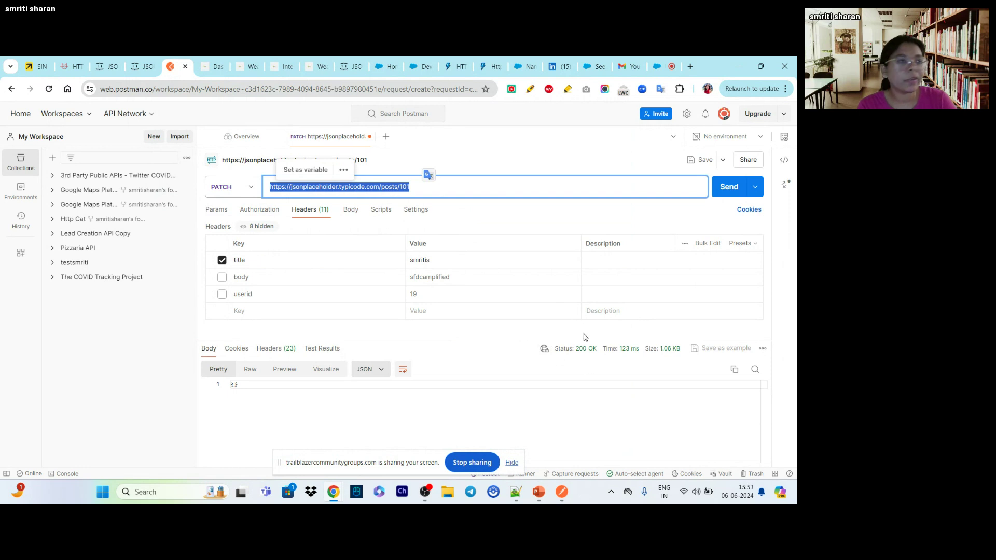
{"action": "mouse_move", "coordinate": [586, 353]}
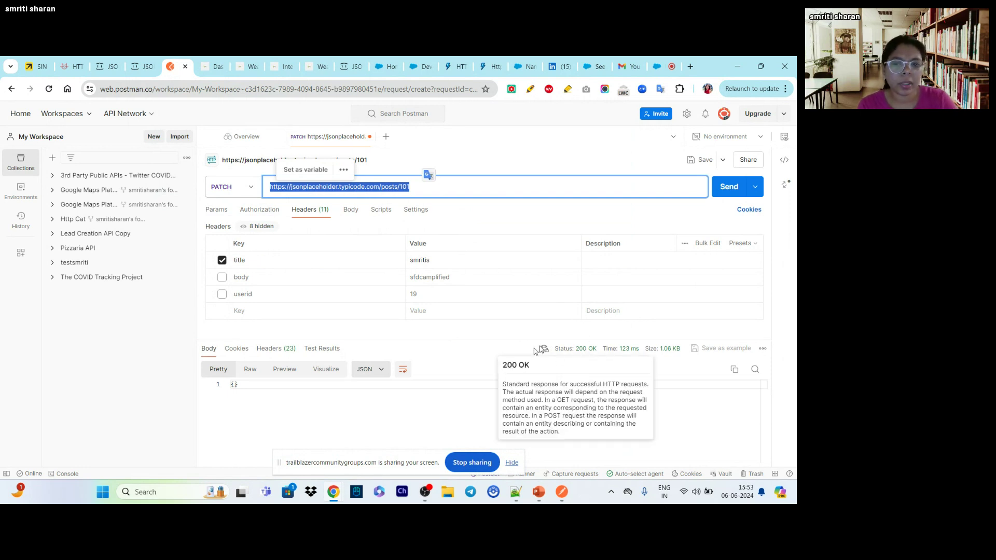
{"action": "left_click", "coordinate": [481, 359]}
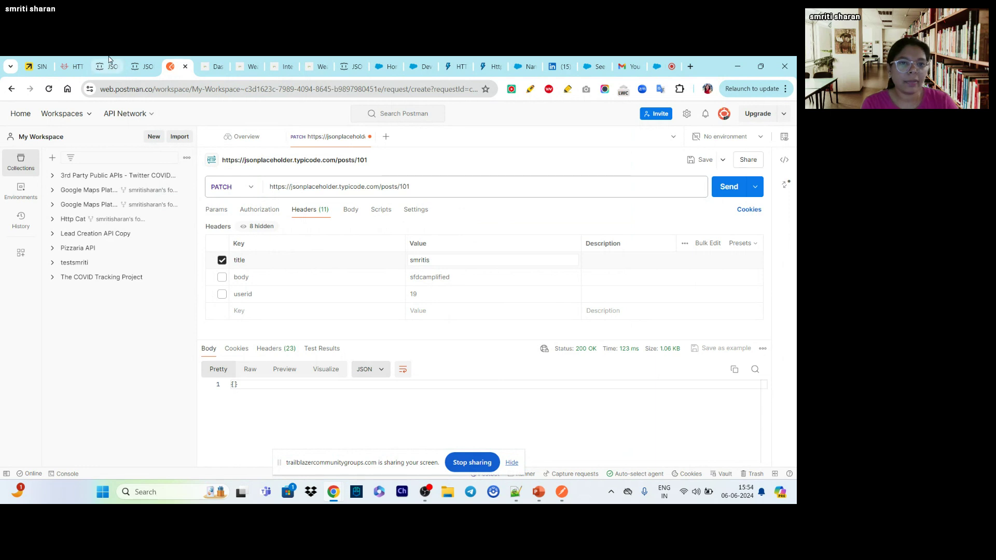
Revisit the JSONPlaceholder guide and change the method of the Postman request for /posts/101 to DELETE
{"action": "left_click", "coordinate": [148, 61]}
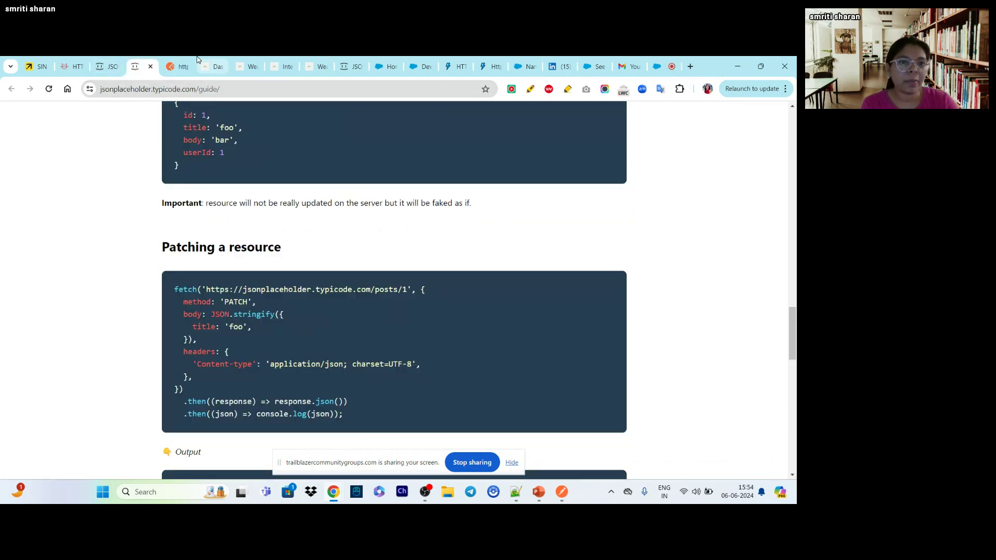
{"action": "left_click", "coordinate": [176, 67]}
{"action": "left_click", "coordinate": [224, 188]}
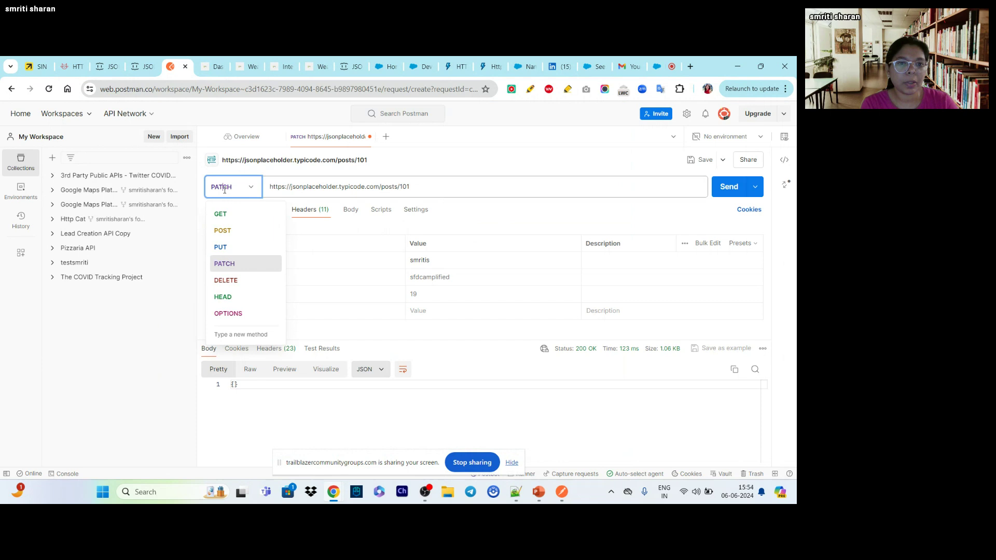
{"action": "left_click", "coordinate": [224, 281]}
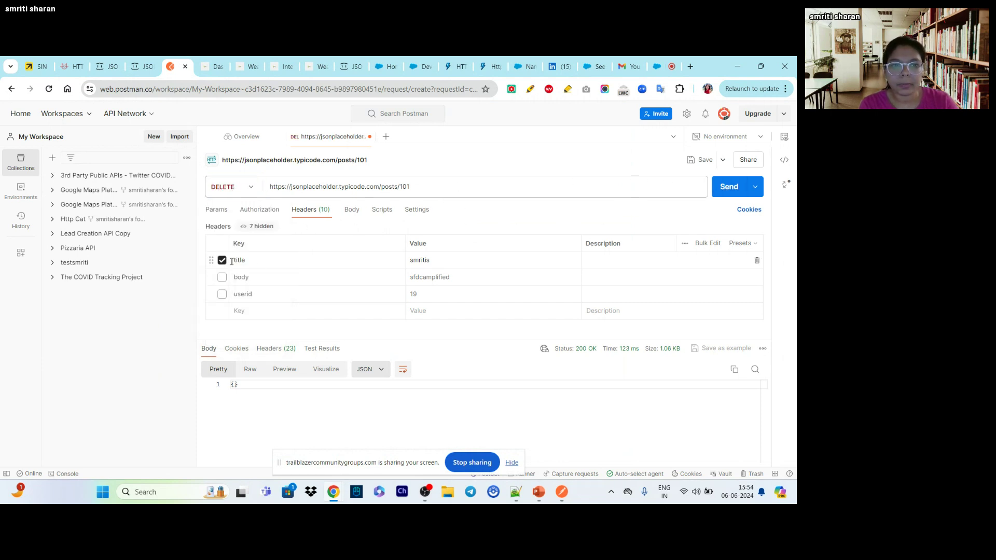
Enable the body and userid headers, send the DELETE request, and check the response status
{"action": "left_click", "coordinate": [222, 277]}
{"action": "left_click", "coordinate": [222, 294]}
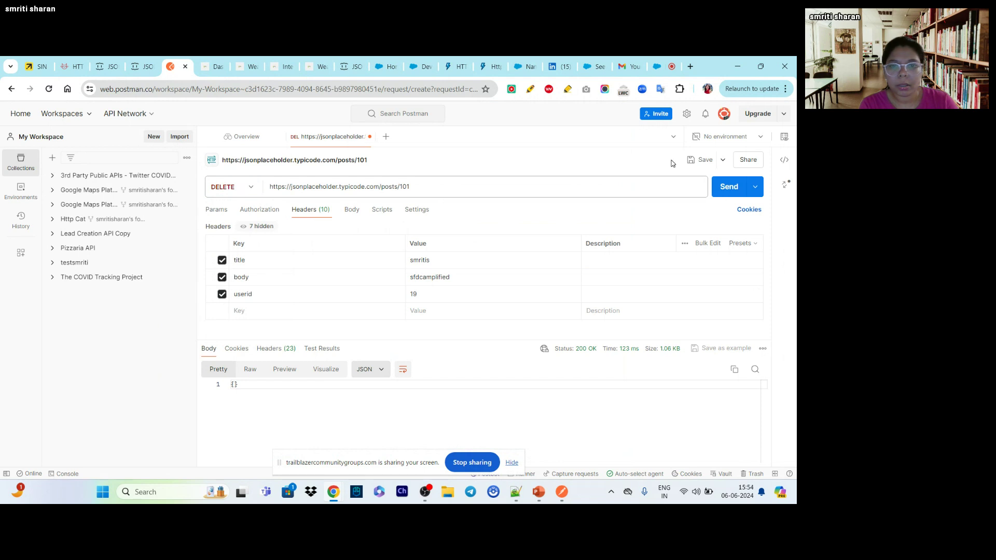
{"action": "left_click", "coordinate": [728, 187]}
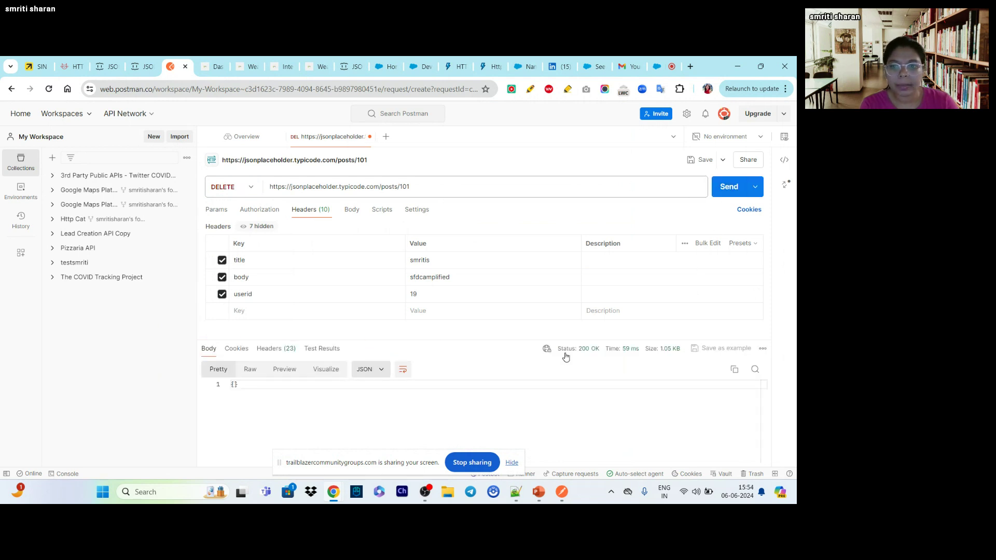
{"action": "mouse_move", "coordinate": [563, 352]}
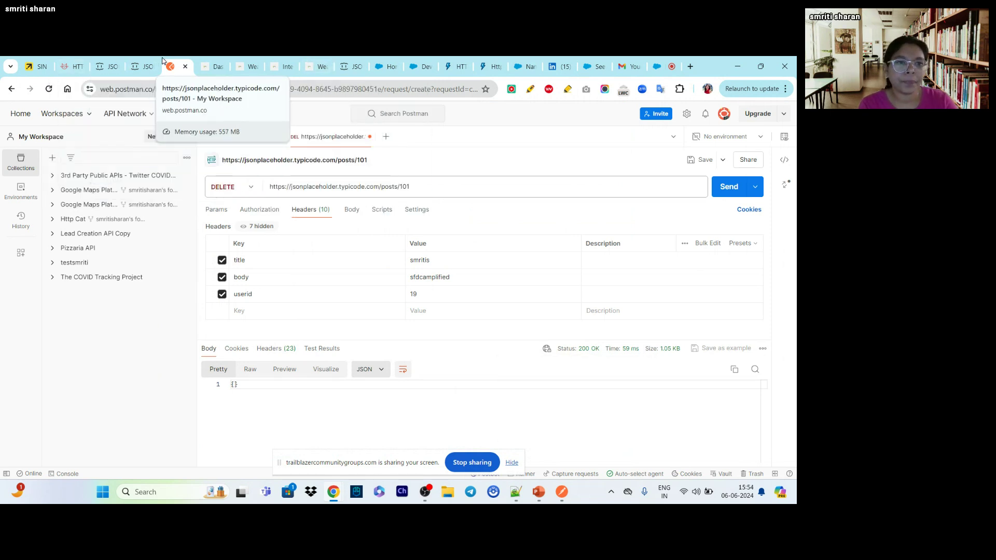
Switch to the PowerPoint slide show and advance to the "API vs Web Service" slide
{"action": "key", "text": "alt+Tab"}
{"action": "key", "text": "alt+Tab"}
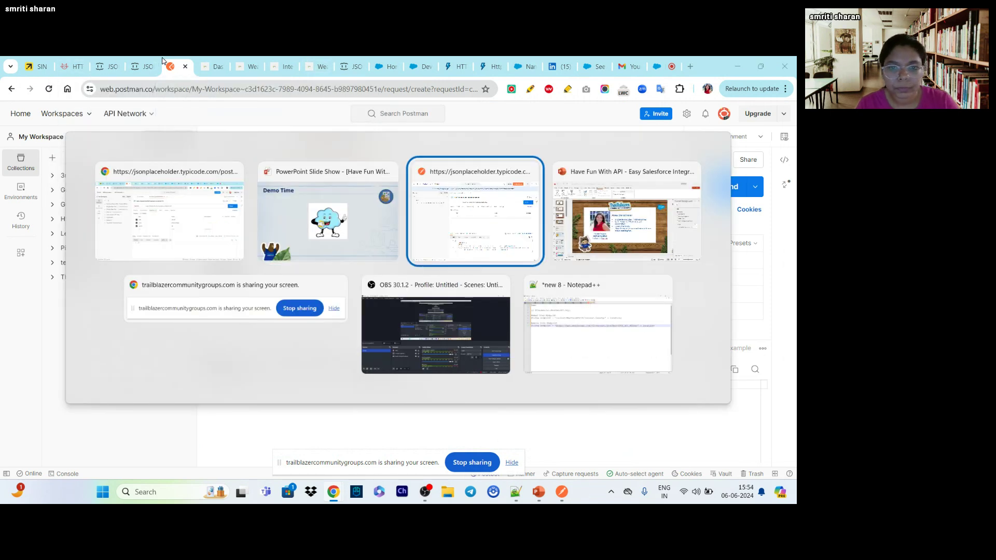
{"action": "key", "text": "alt+shift+Tab"}
{"action": "key", "text": "Right"}
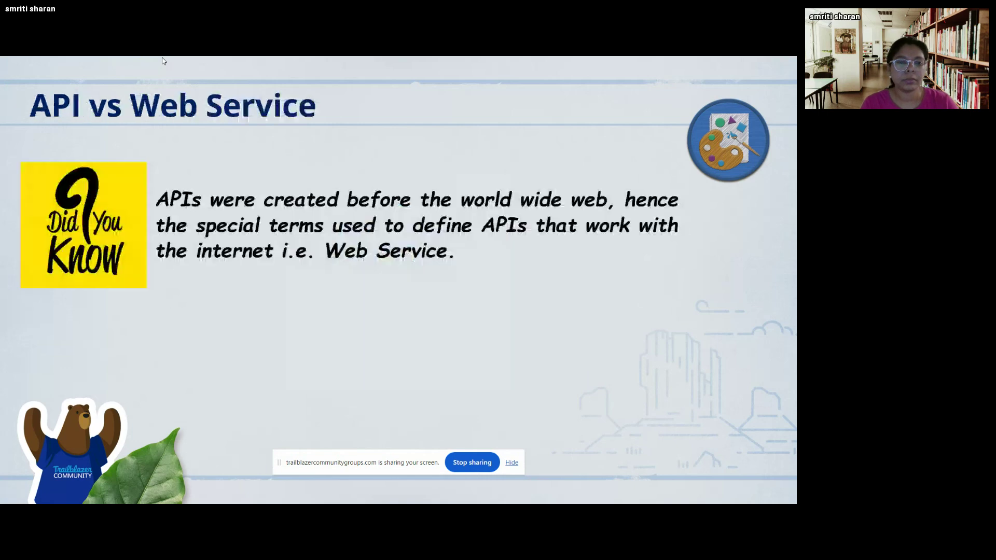
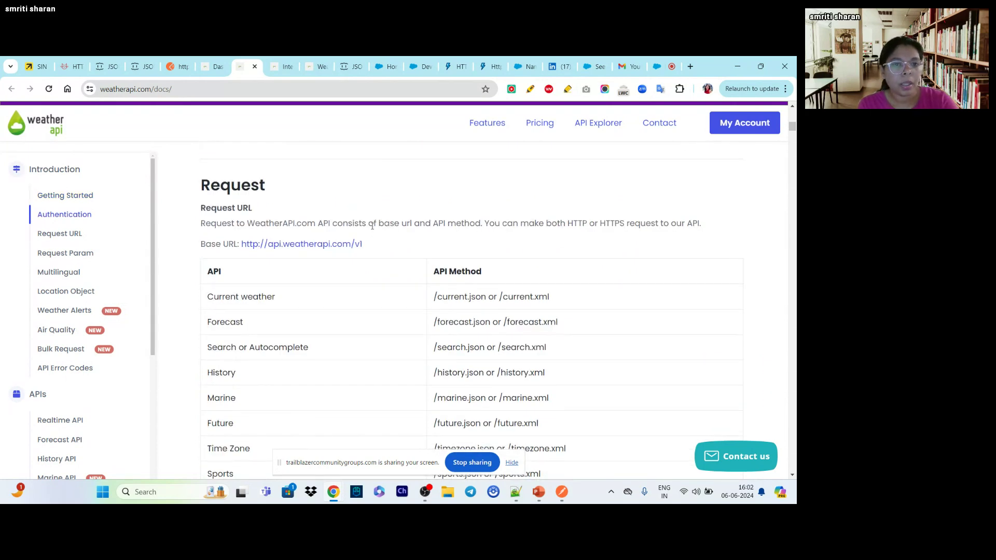
Examine the base URL and the API method table, including Current weather, in the Request section of the WeatherAPI documentation
{"action": "scroll", "coordinate": [381, 197], "scroll_direction": "down", "scroll_amount": 1}
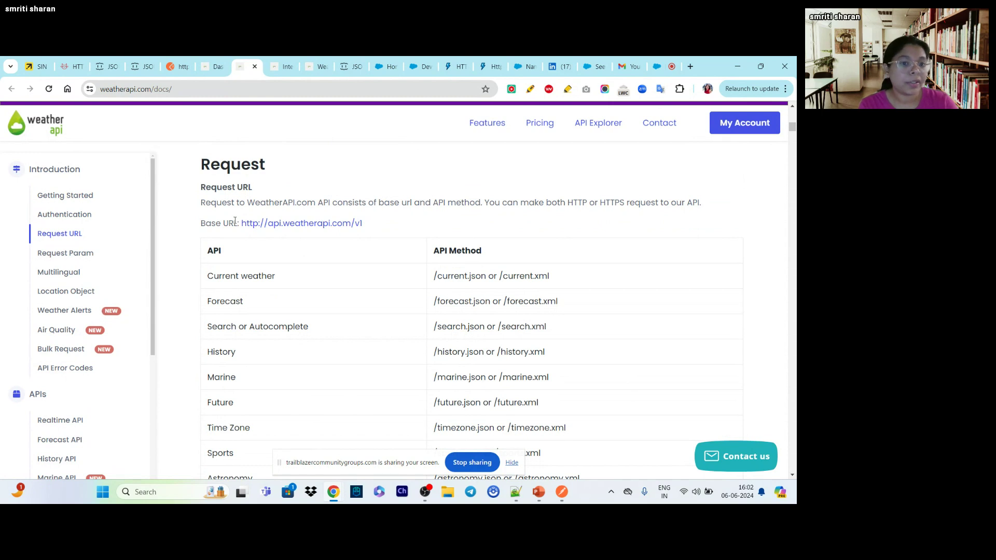
{"action": "scroll", "coordinate": [235, 221], "scroll_direction": "down", "scroll_amount": 1}
{"action": "triple_click", "coordinate": [223, 209]}
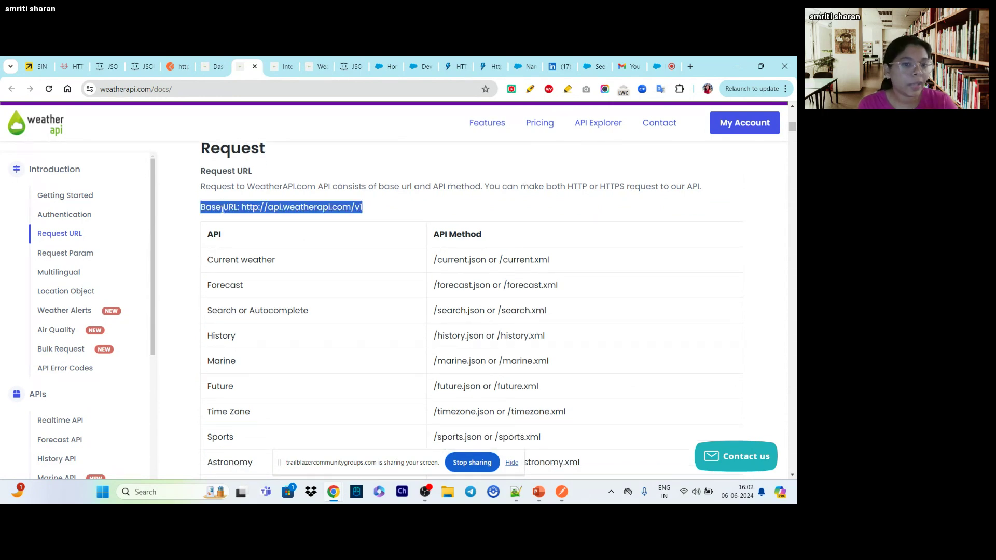
{"action": "scroll", "coordinate": [389, 207], "scroll_direction": "down", "scroll_amount": 1}
{"action": "left_click", "coordinate": [379, 206]}
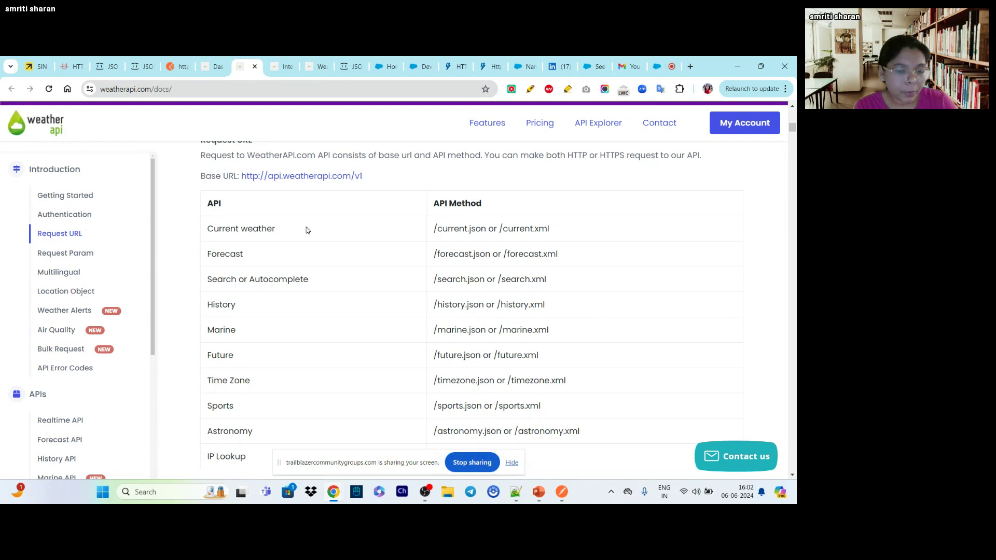
{"action": "triple_click", "coordinate": [230, 230]}
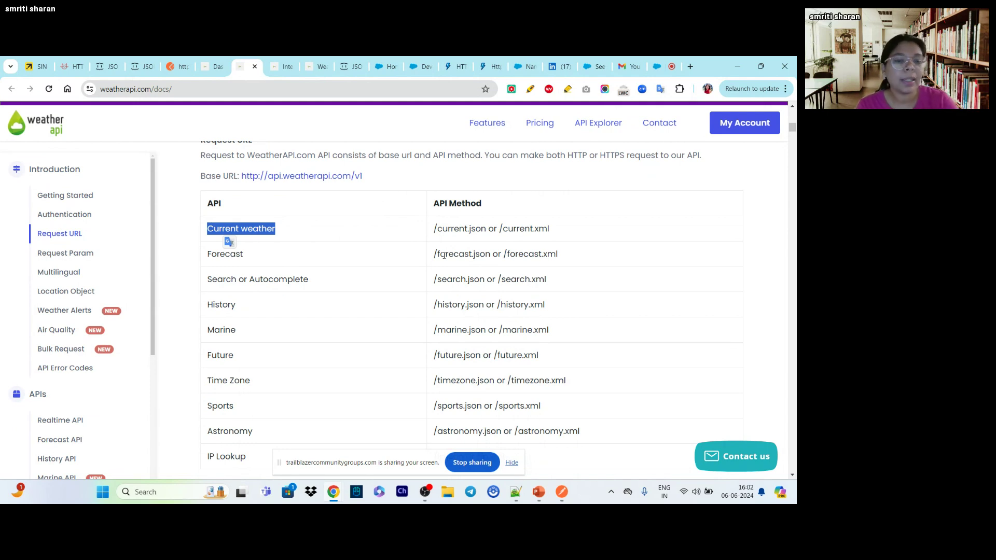
{"action": "scroll", "coordinate": [434, 265], "scroll_direction": "down", "scroll_amount": 3}
{"action": "scroll", "coordinate": [421, 295], "scroll_direction": "up", "scroll_amount": 2}
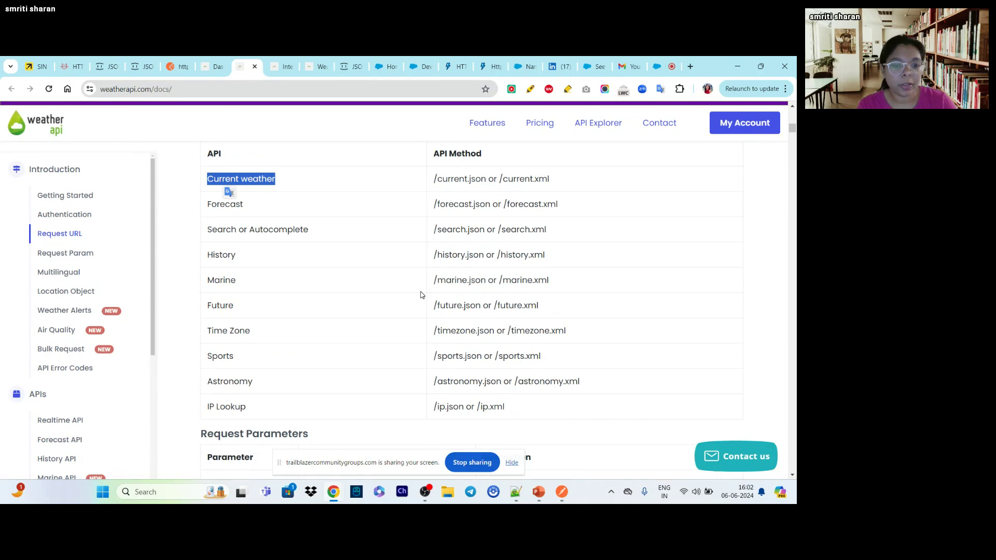
Switch to the PowerPoint slide show, advance to the "Request Anatomy" slide, and return to the WeatherAPI documentation
{"action": "key", "text": "alt+Tab"}
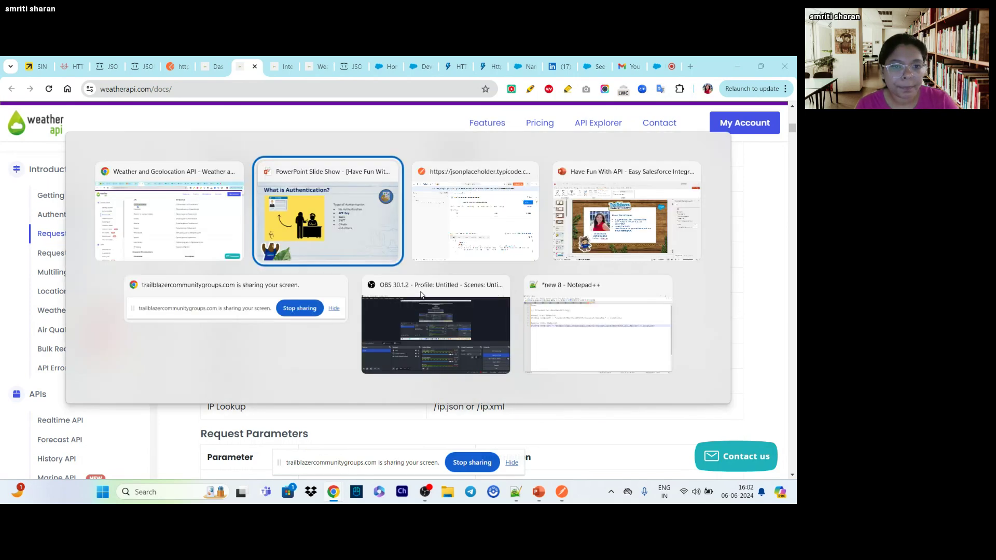
{"action": "key", "text": "Right"}
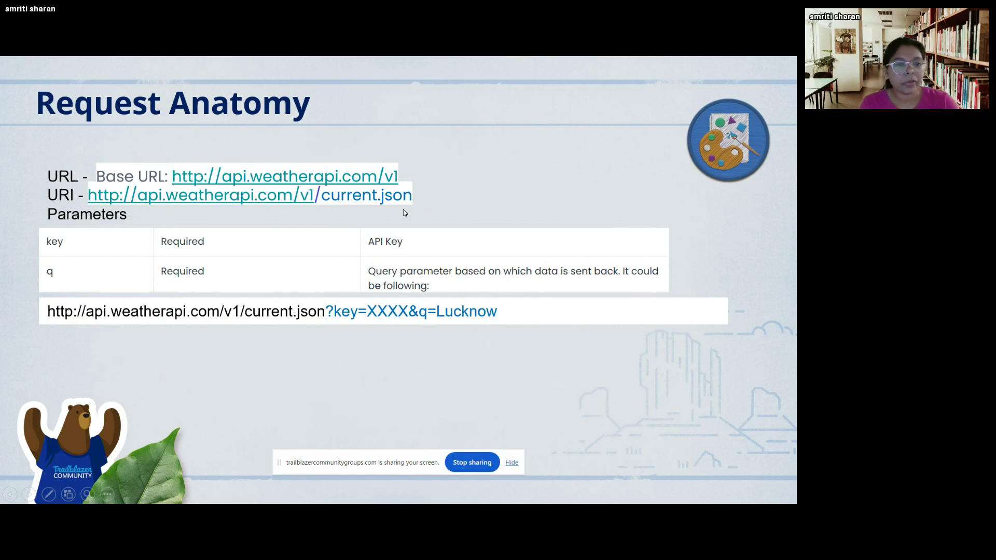
{"action": "key", "text": "alt+Tab"}
{"action": "key", "text": "Tab"}
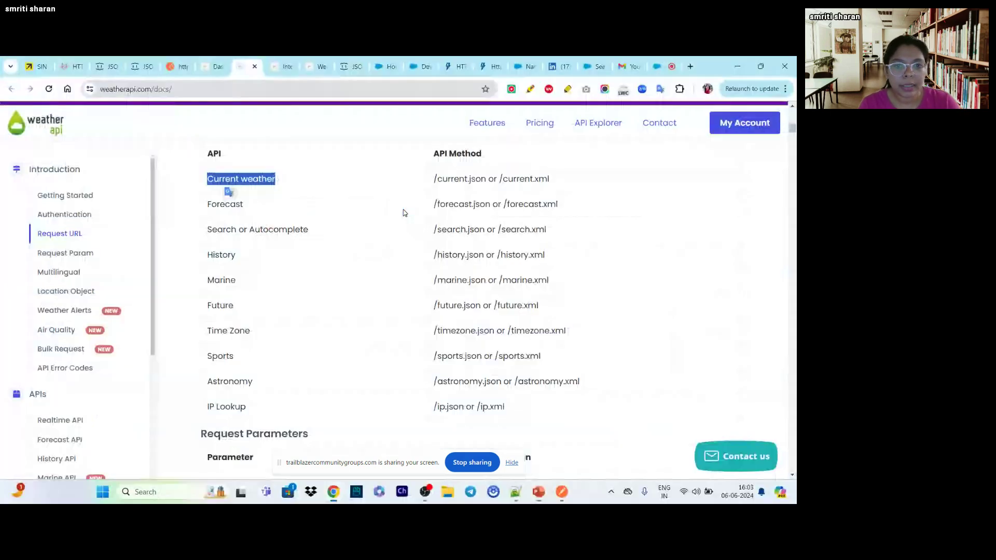
Examine the key parameter in the Request Parameters table and check the API key on the WeatherAPI account dashboard
{"action": "scroll", "coordinate": [404, 212], "scroll_direction": "down", "scroll_amount": 5}
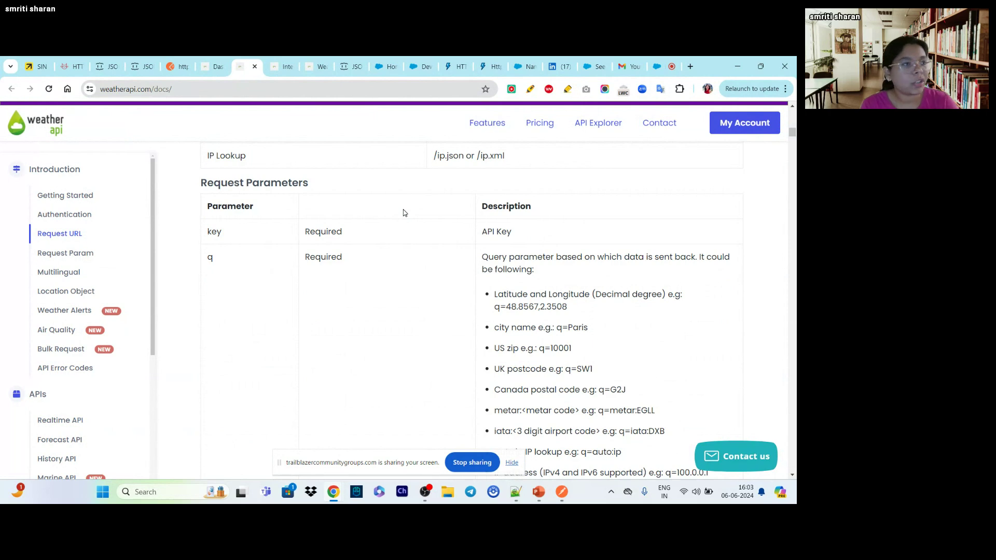
{"action": "scroll", "coordinate": [404, 212], "scroll_direction": "down", "scroll_amount": 1}
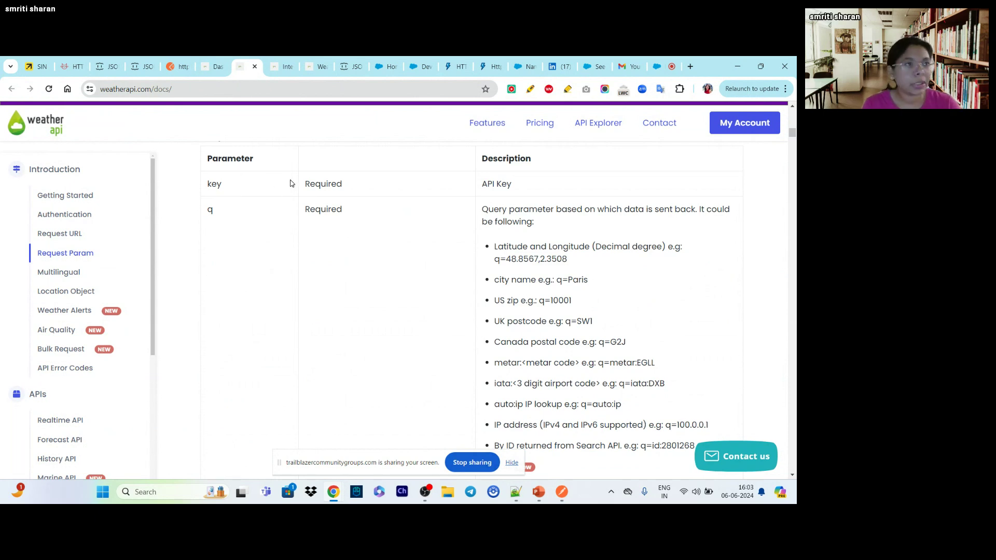
{"action": "double_click", "coordinate": [491, 183]}
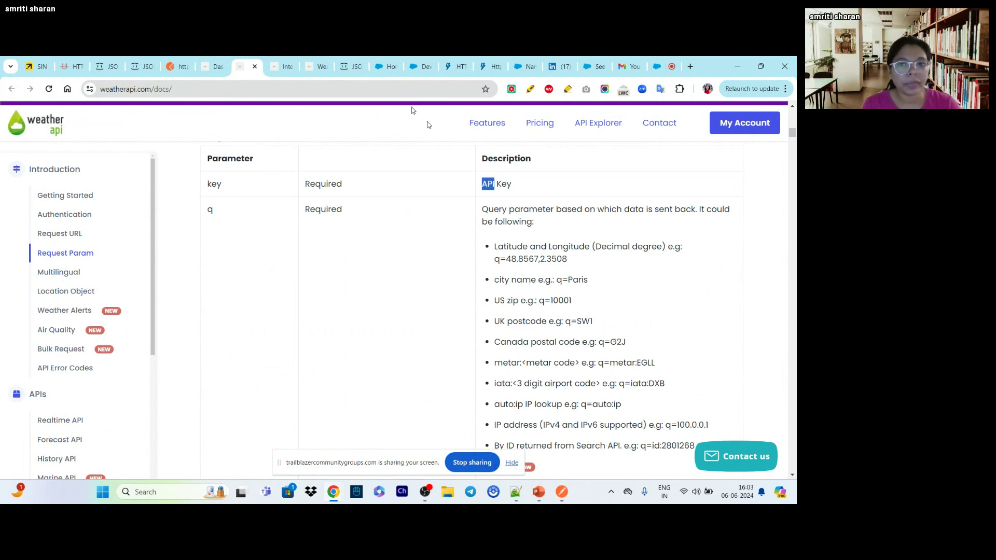
{"action": "left_click", "coordinate": [206, 66]}
{"action": "scroll", "coordinate": [212, 251], "scroll_direction": "up", "scroll_amount": 10}
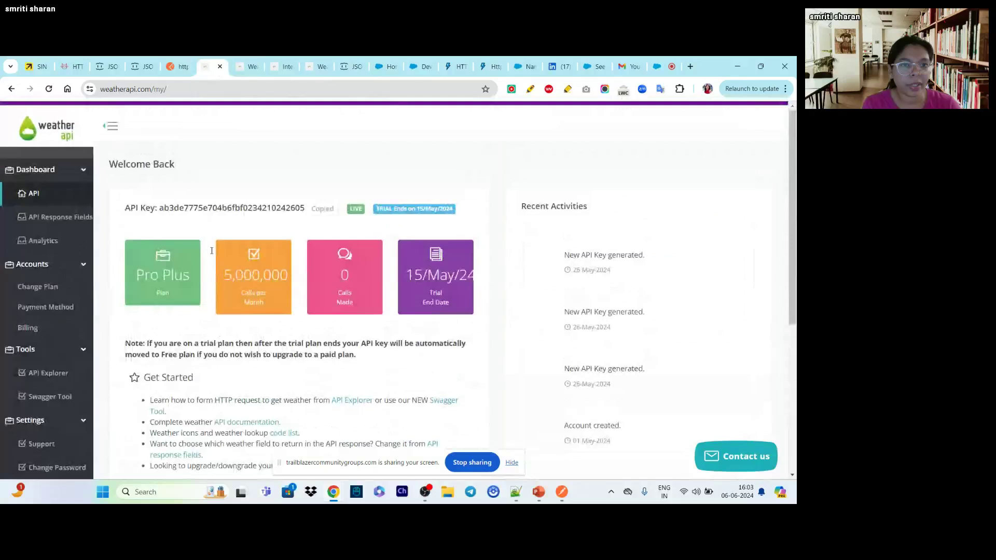
{"action": "left_click", "coordinate": [243, 67]}
{"action": "scroll", "coordinate": [305, 199], "scroll_direction": "down", "scroll_amount": 1}
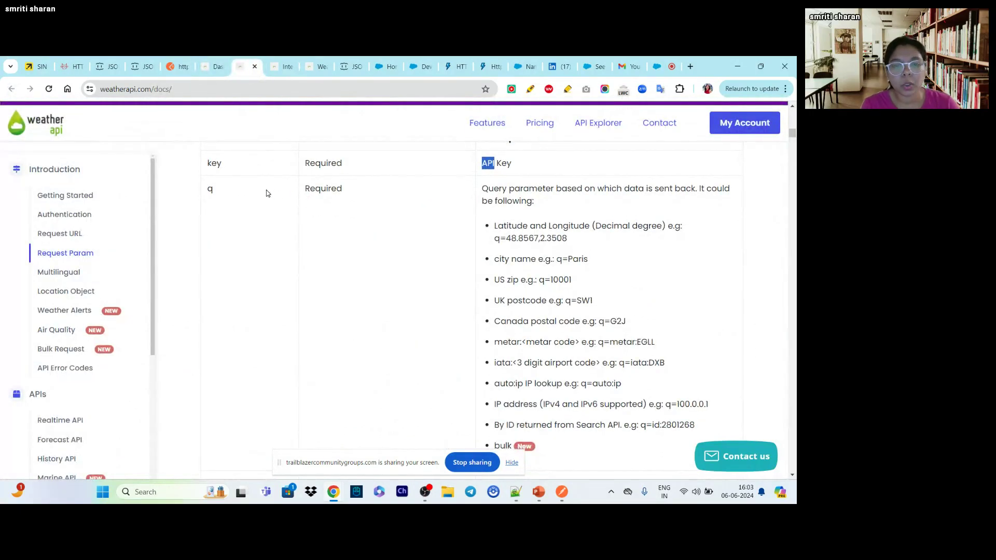
Examine the accepted values of the q parameter and the requirement for the days parameter in the Request Parameters table
{"action": "left_click", "coordinate": [496, 189]}
{"action": "triple_click", "coordinate": [496, 189]}
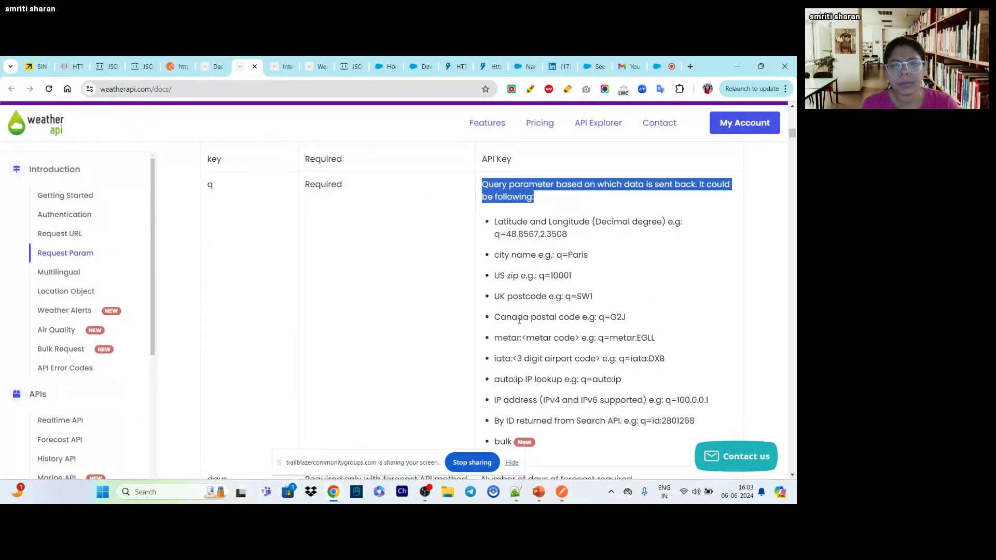
{"action": "scroll", "coordinate": [506, 379], "scroll_direction": "down", "scroll_amount": 1}
{"action": "scroll", "coordinate": [505, 379], "scroll_direction": "down", "scroll_amount": 1}
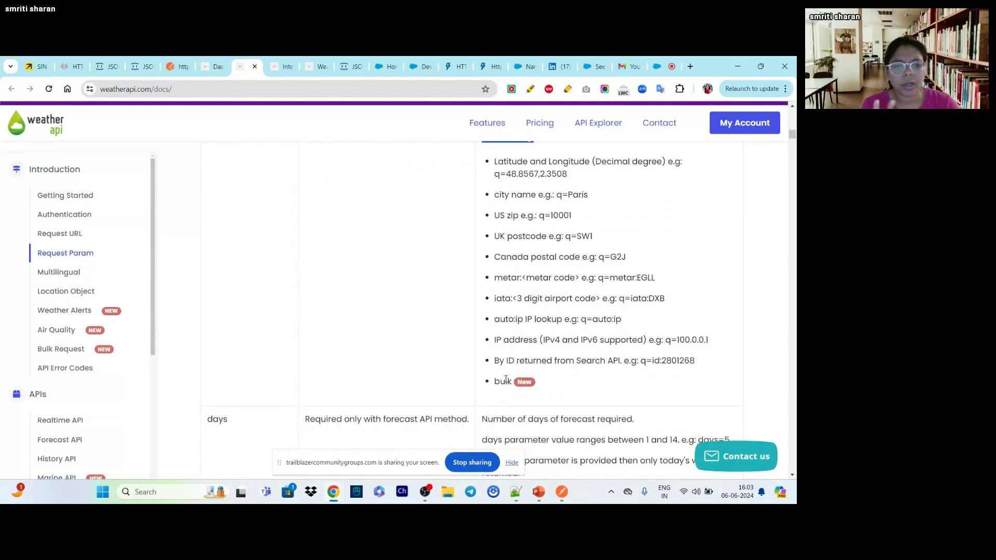
{"action": "scroll", "coordinate": [506, 379], "scroll_direction": "up", "scroll_amount": 1}
{"action": "scroll", "coordinate": [505, 379], "scroll_direction": "down", "scroll_amount": 4}
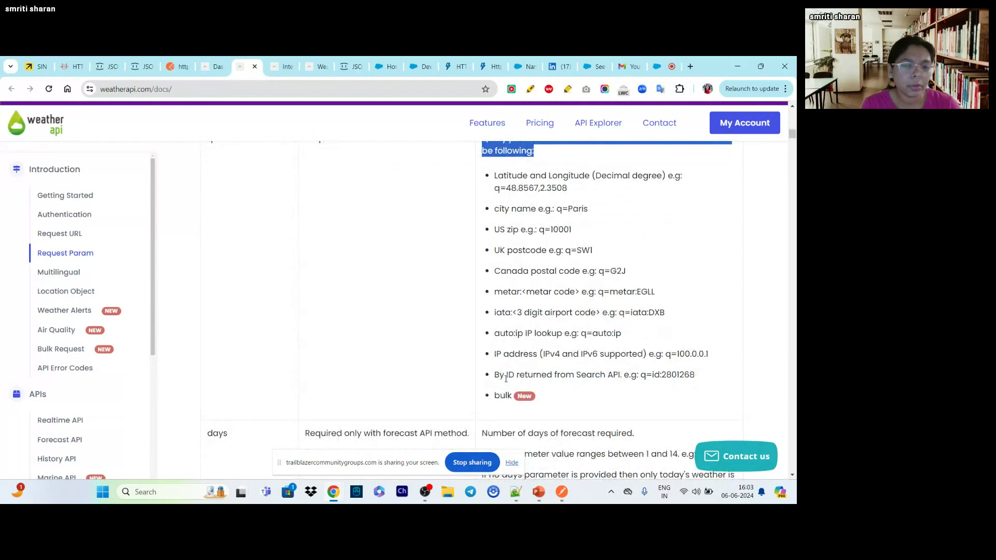
{"action": "scroll", "coordinate": [505, 379], "scroll_direction": "down", "scroll_amount": 2}
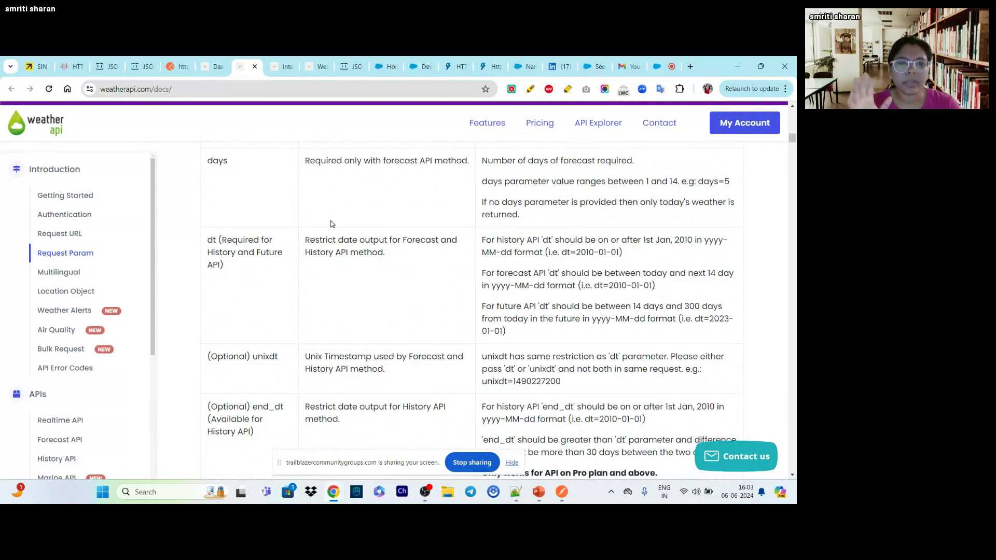
{"action": "triple_click", "coordinate": [361, 161]}
{"action": "scroll", "coordinate": [363, 171], "scroll_direction": "up", "scroll_amount": 8}
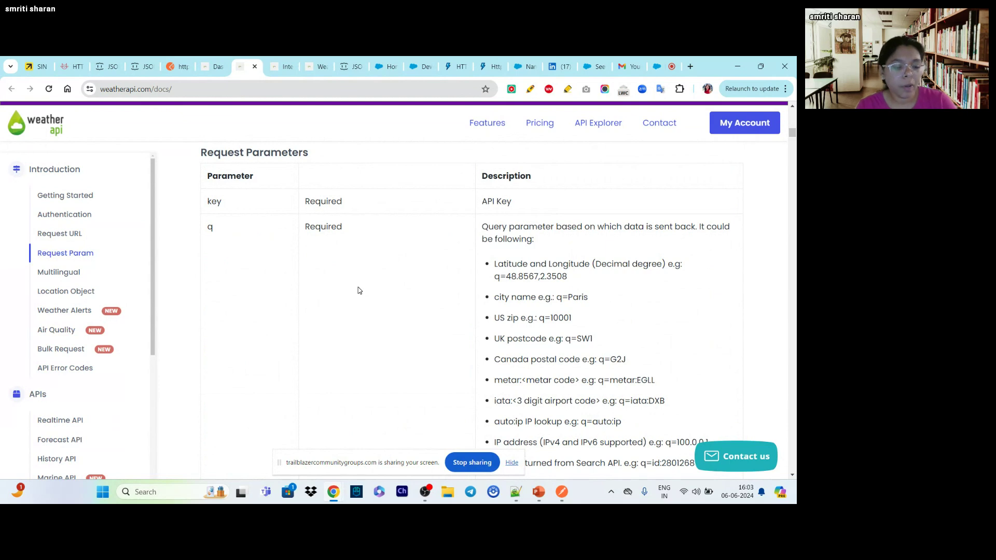
Review the sample request URL on the "Request Anatomy" slide in PowerPoint and return to the browser
{"action": "key", "text": "Caps_Lock"}
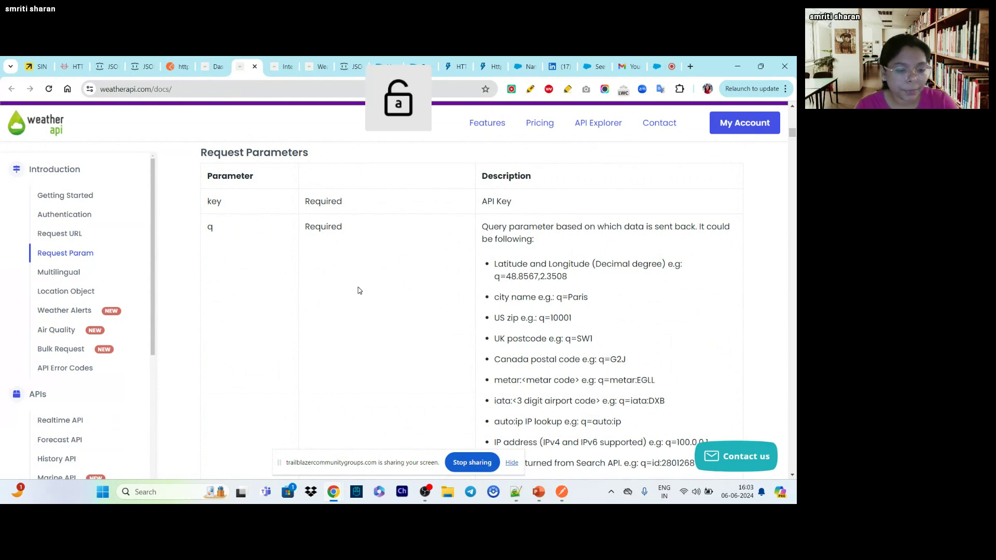
{"action": "key", "text": "alt+Tab"}
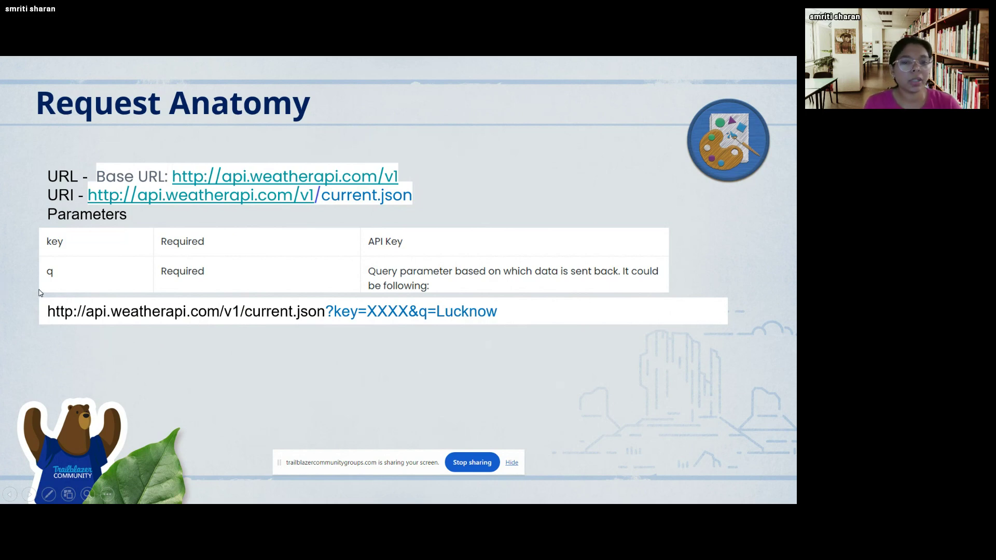
{"action": "key", "text": "alt+Tab"}
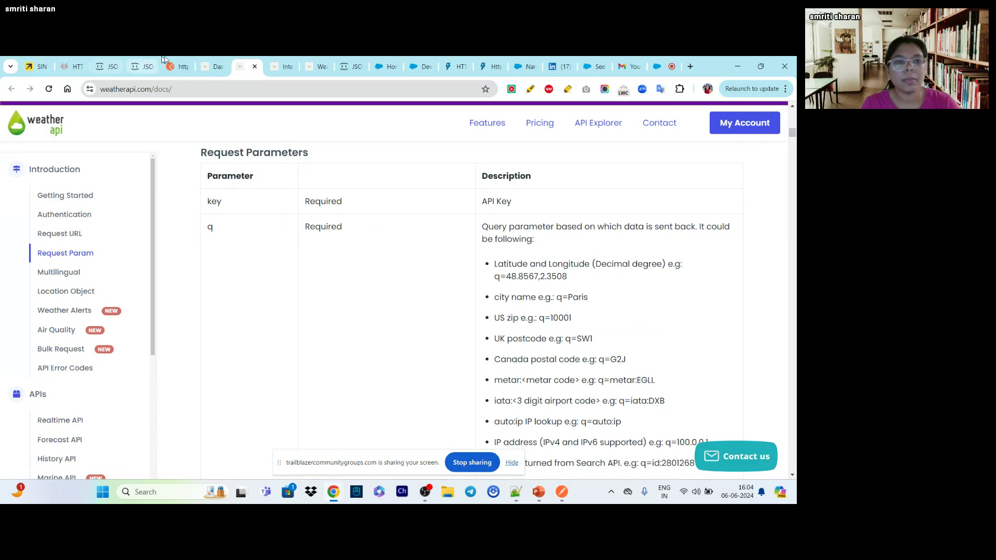
Open the API Explorer from the WeatherAPI account dashboard's Get Started section in a new browser tab
{"action": "left_click", "coordinate": [211, 66]}
{"action": "scroll", "coordinate": [144, 337], "scroll_direction": "down", "scroll_amount": 5}
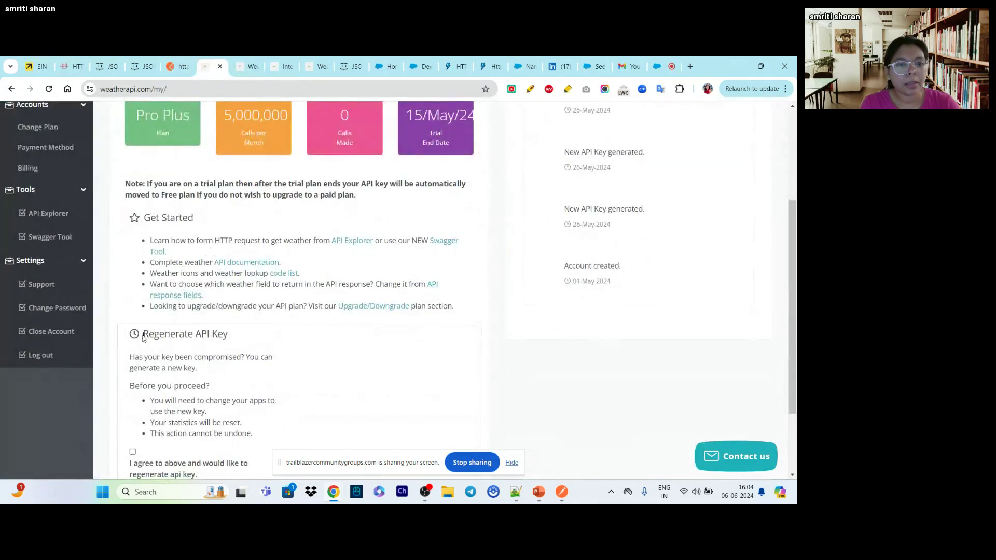
{"action": "right_click", "coordinate": [347, 243]}
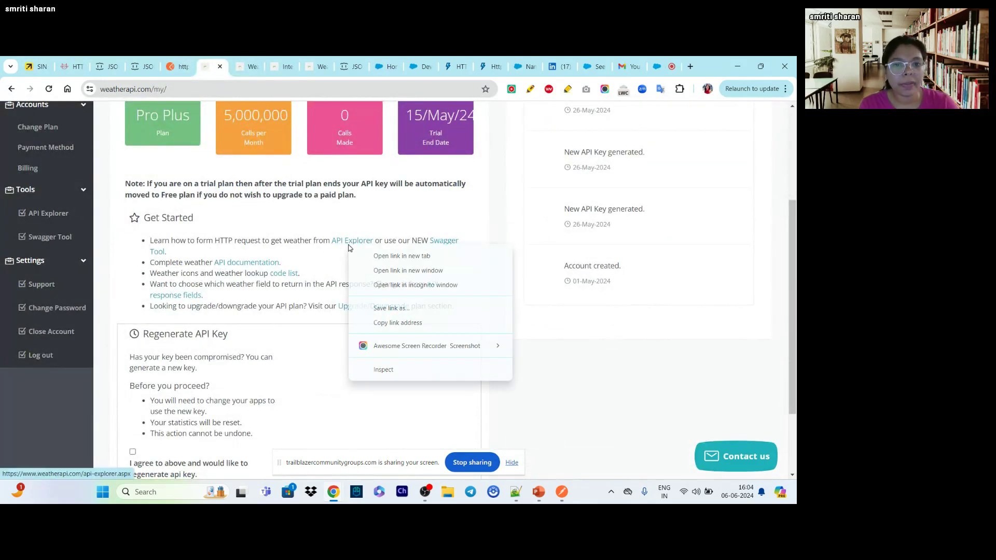
{"action": "left_click", "coordinate": [377, 255]}
{"action": "left_click", "coordinate": [225, 63]}
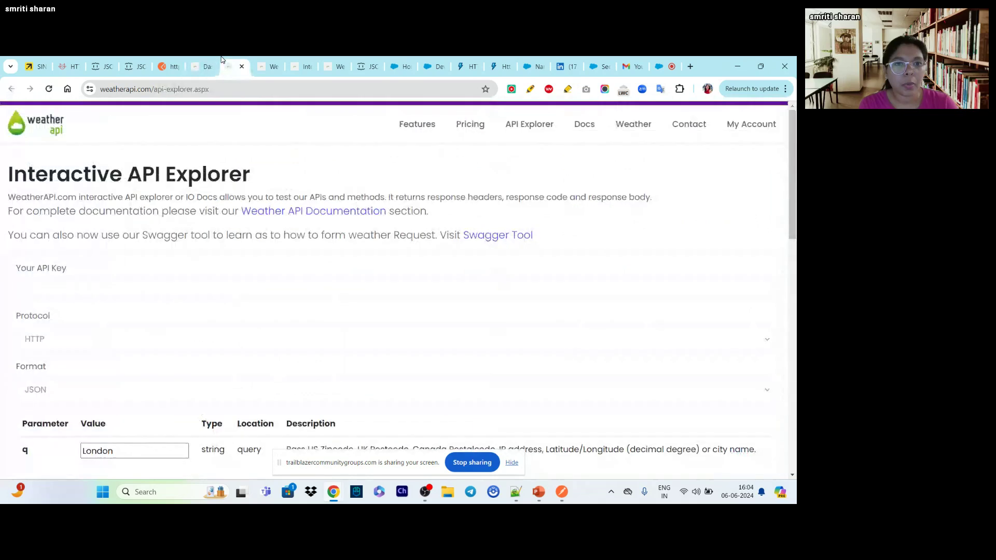
Copy the API key from the account dashboard and paste it into the Interactive API Explorer's API key field
{"action": "left_click", "coordinate": [200, 66]}
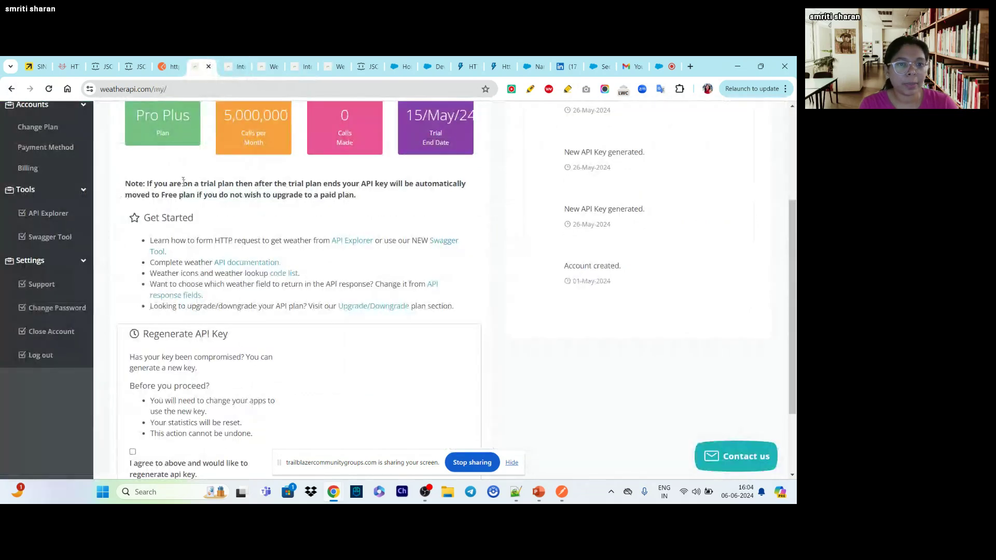
{"action": "scroll", "coordinate": [245, 206], "scroll_direction": "up", "scroll_amount": 3}
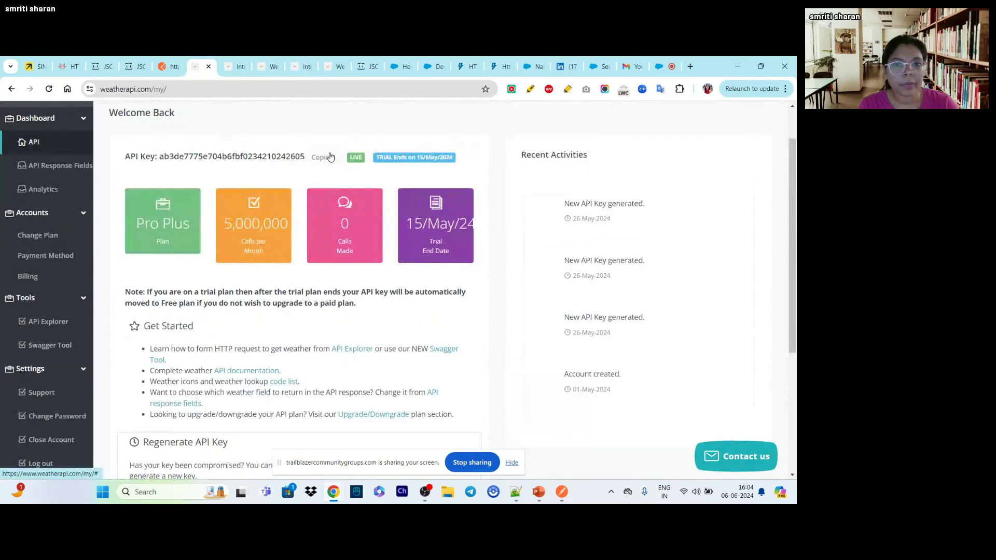
{"action": "left_click", "coordinate": [322, 157]}
{"action": "left_click", "coordinate": [234, 64]}
{"action": "left_click", "coordinate": [164, 285]}
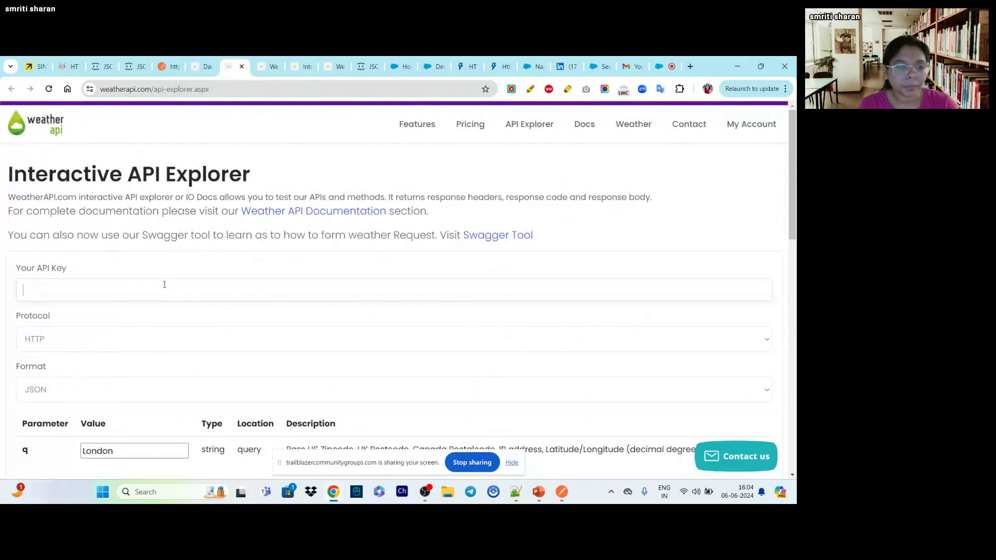
{"action": "key", "text": "ctrl+v"}
Set the q parameter to Lucknow and show the response for the Current weather call
{"action": "scroll", "coordinate": [124, 372], "scroll_direction": "down", "scroll_amount": 3}
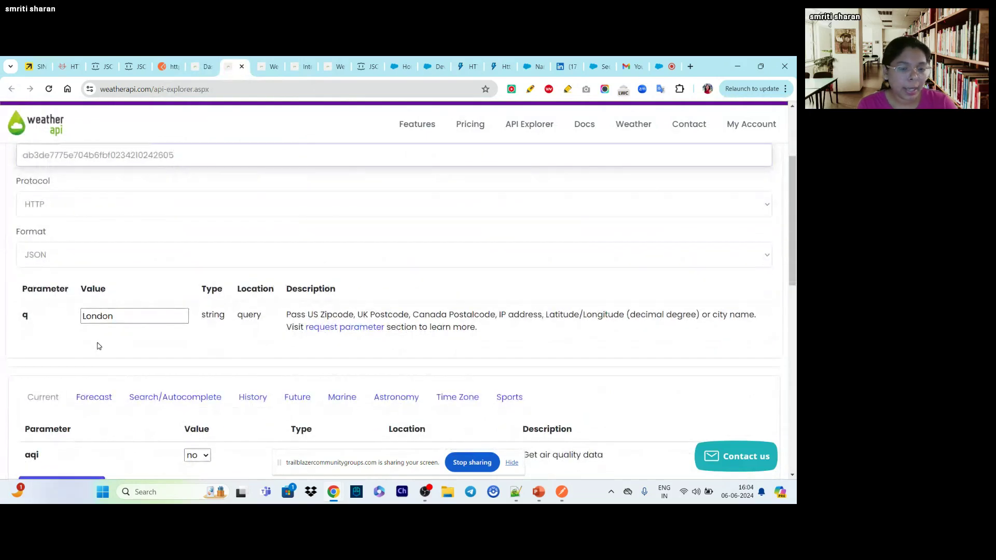
{"action": "double_click", "coordinate": [105, 317]}
{"action": "type", "text": "Lucknow"}
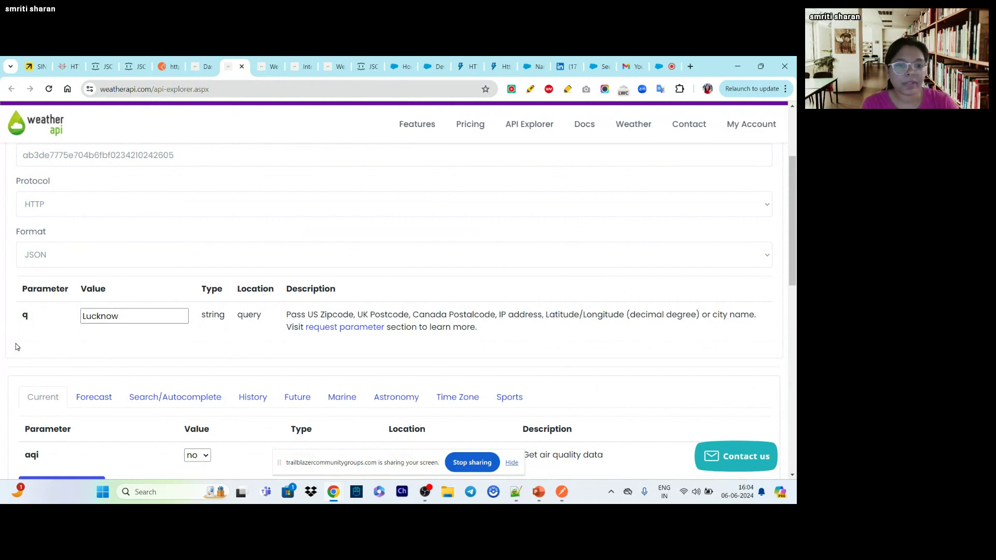
{"action": "scroll", "coordinate": [18, 348], "scroll_direction": "down", "scroll_amount": 3}
{"action": "left_click", "coordinate": [62, 367]}
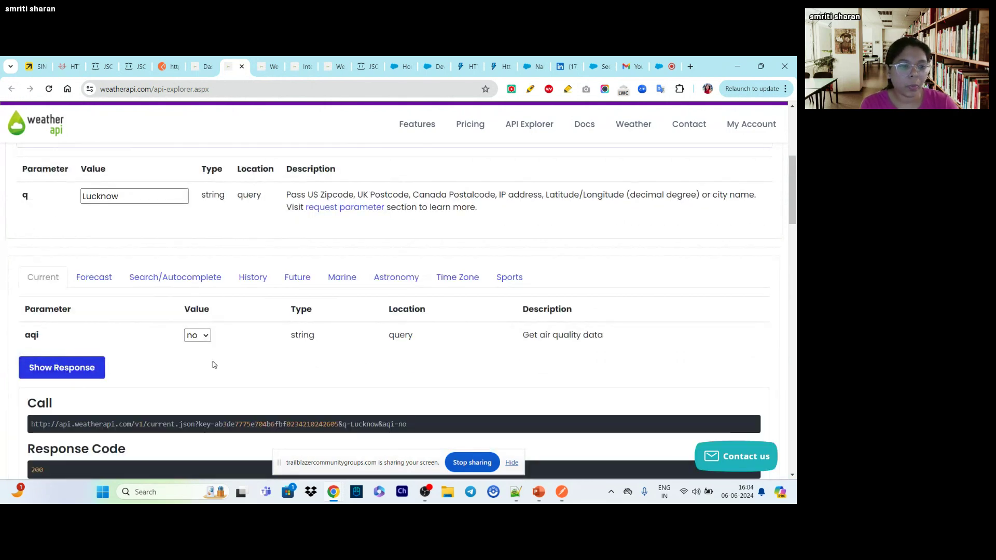
Examine the q and aqi parameters in the generated call URL
{"action": "scroll", "coordinate": [213, 363], "scroll_direction": "down", "scroll_amount": 2}
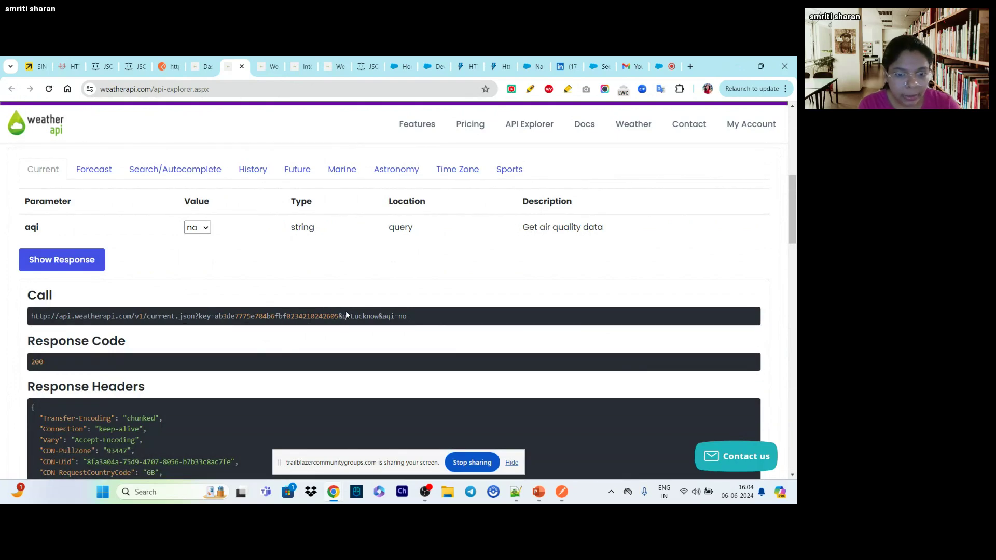
{"action": "double_click", "coordinate": [366, 316]}
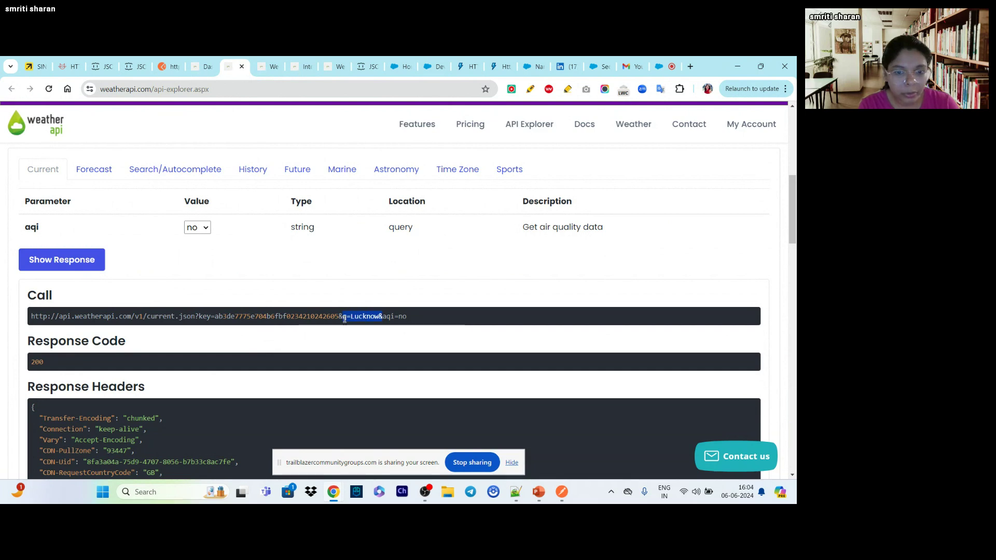
{"action": "left_click", "coordinate": [401, 315]}
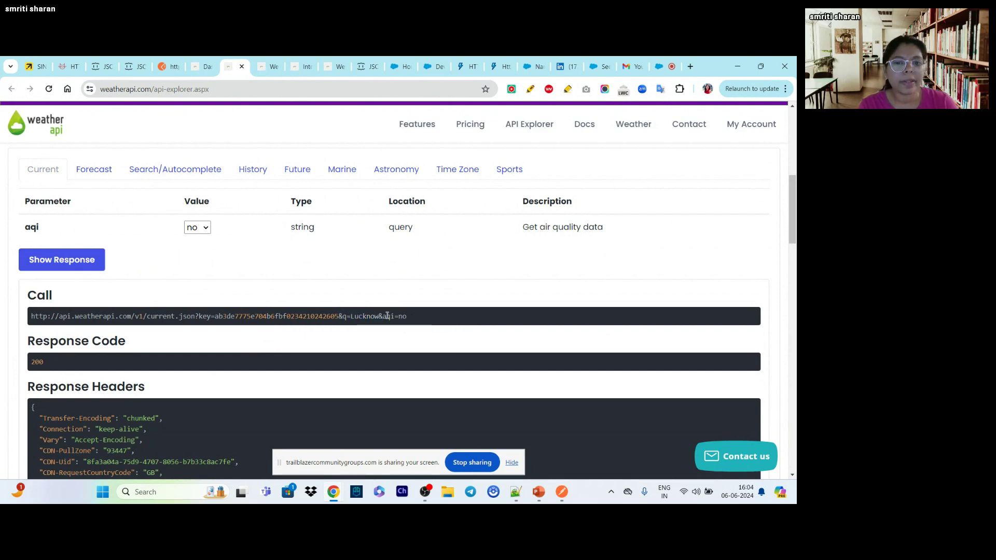
{"action": "double_click", "coordinate": [385, 316]}
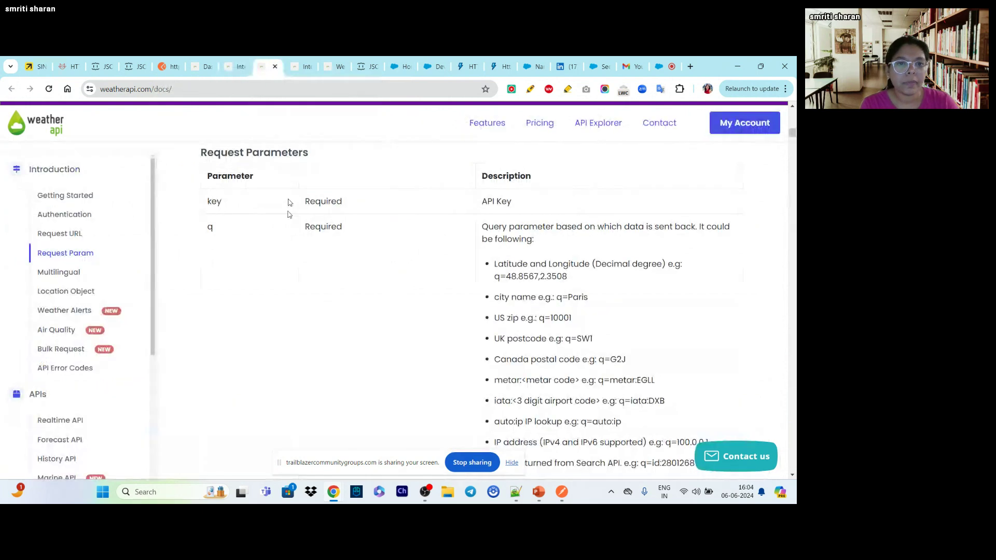
Search the WeatherAPI documentation page for aqi
{"action": "left_click", "coordinate": [272, 66]}
{"action": "key", "text": "ctrl+f"}
{"action": "type", "text": "aqi"}
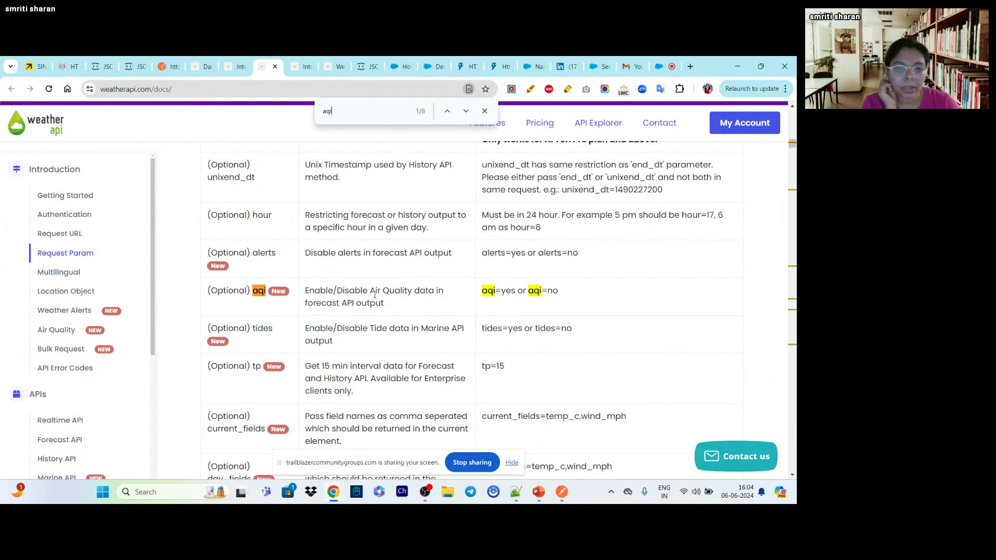
Copy the API Explorer's call URL, including the API key but excluding aqi, into the Postman request URL and set the method to GET
{"action": "left_click", "coordinate": [239, 61]}
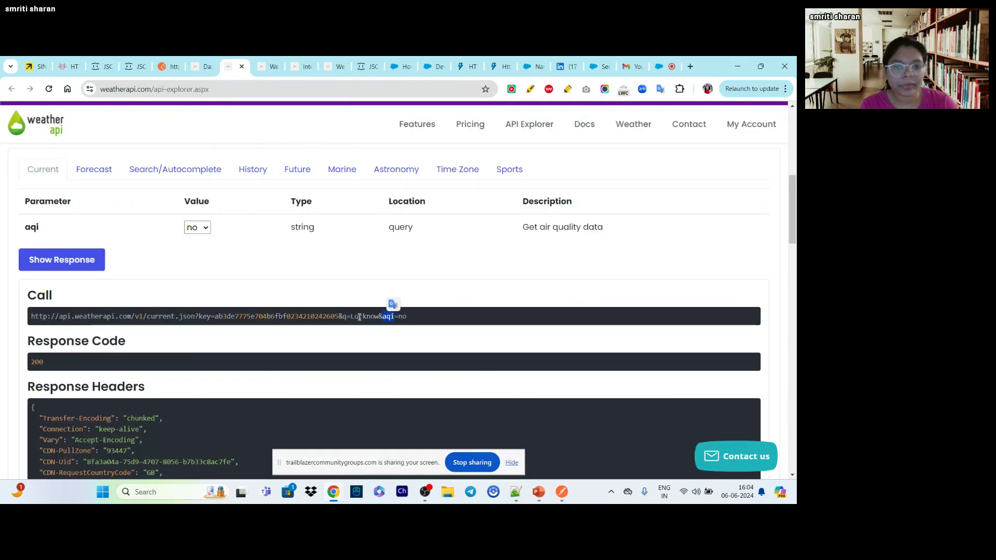
{"action": "left_click_drag", "start_coordinate": [379, 317], "coordinate": [29, 311]}
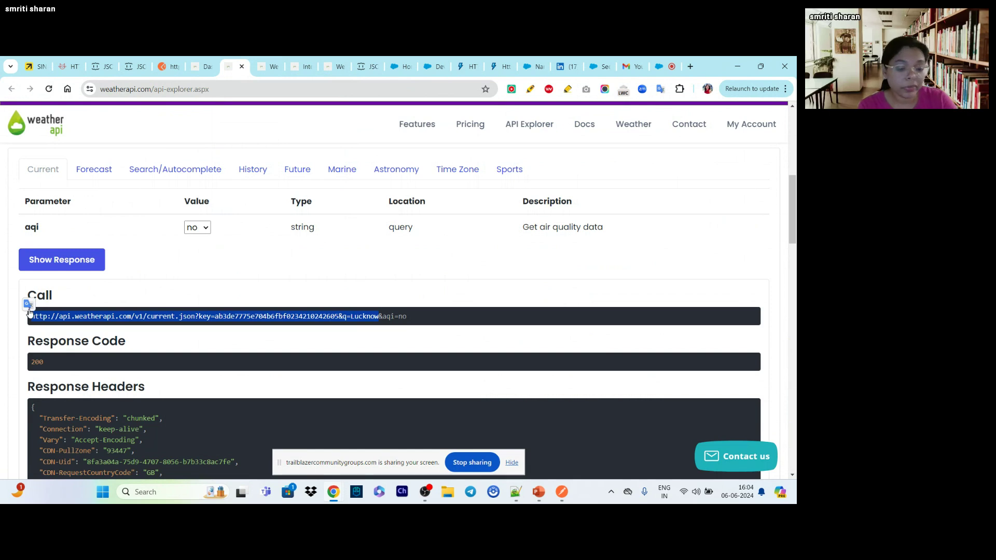
{"action": "left_click", "coordinate": [165, 67]}
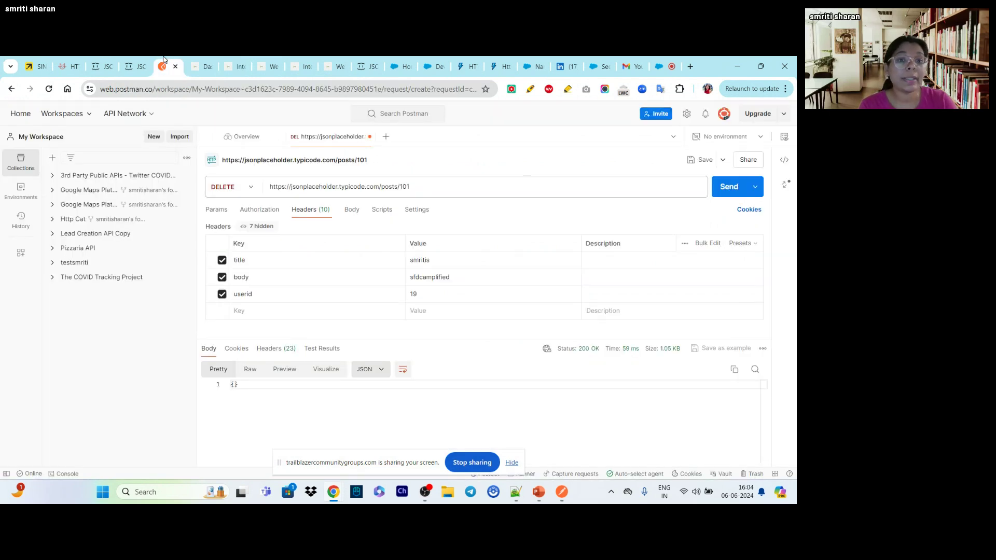
{"action": "triple_click", "coordinate": [278, 188]}
{"action": "key", "text": "ctrl+v"}
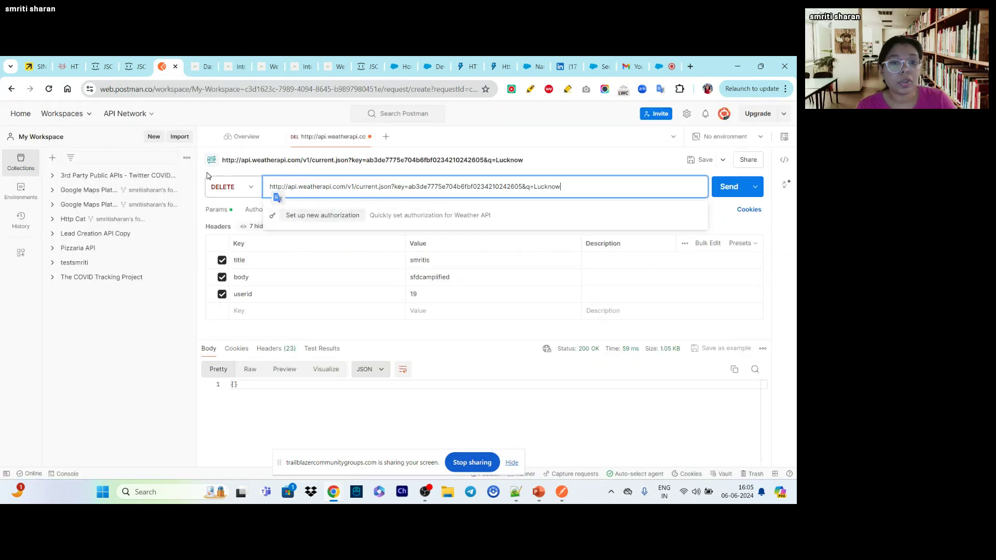
{"action": "left_click", "coordinate": [221, 188]}
{"action": "left_click", "coordinate": [221, 214]}
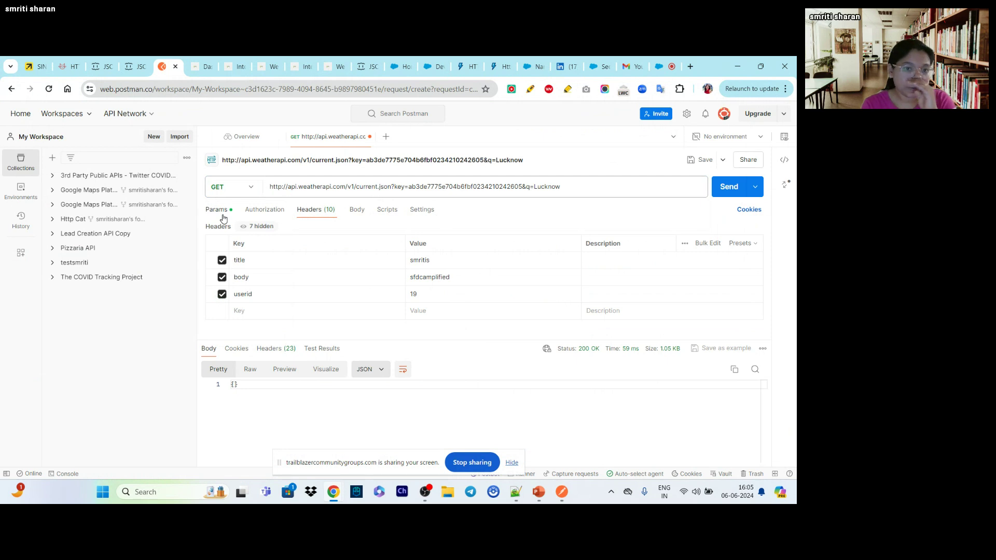
Disable the title, body and userid headers and send the GET request for Lucknow's current weather
{"action": "left_click", "coordinate": [222, 260]}
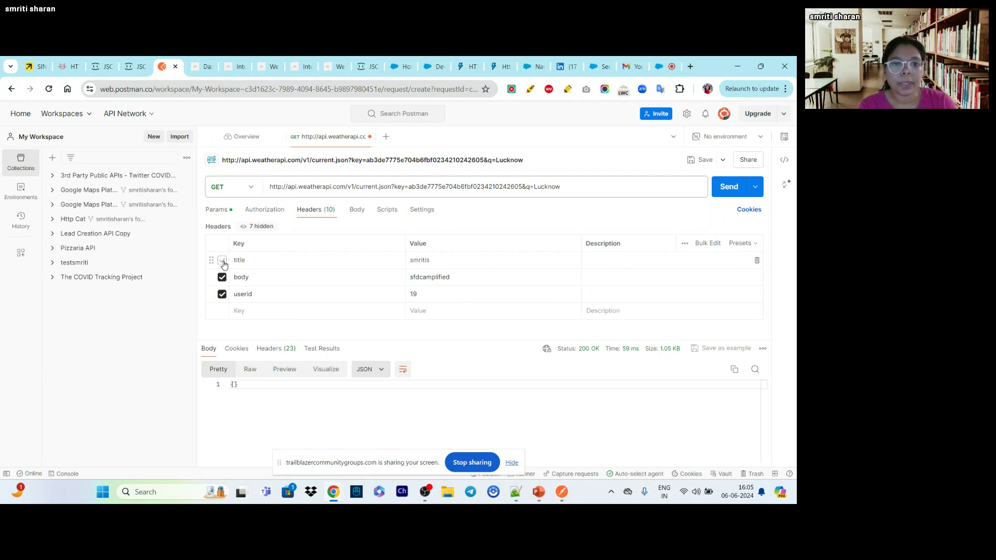
{"action": "left_click", "coordinate": [222, 277]}
{"action": "left_click", "coordinate": [222, 293]}
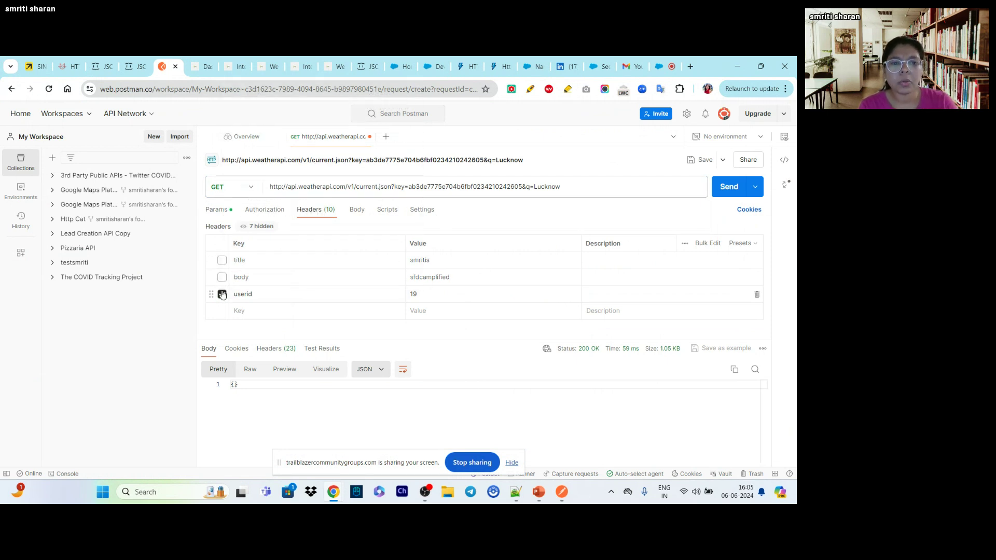
{"action": "left_click", "coordinate": [730, 189]}
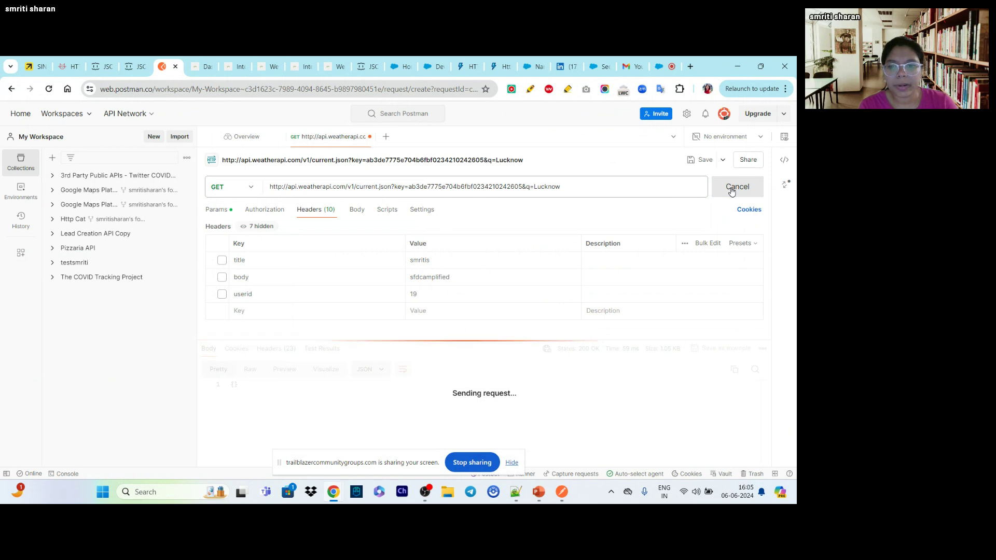
Enlarge the response area and examine the location and current weather data in the returned JSON
{"action": "scroll", "coordinate": [510, 412], "scroll_direction": "down", "scroll_amount": 1}
{"action": "scroll", "coordinate": [510, 412], "scroll_direction": "down", "scroll_amount": 4}
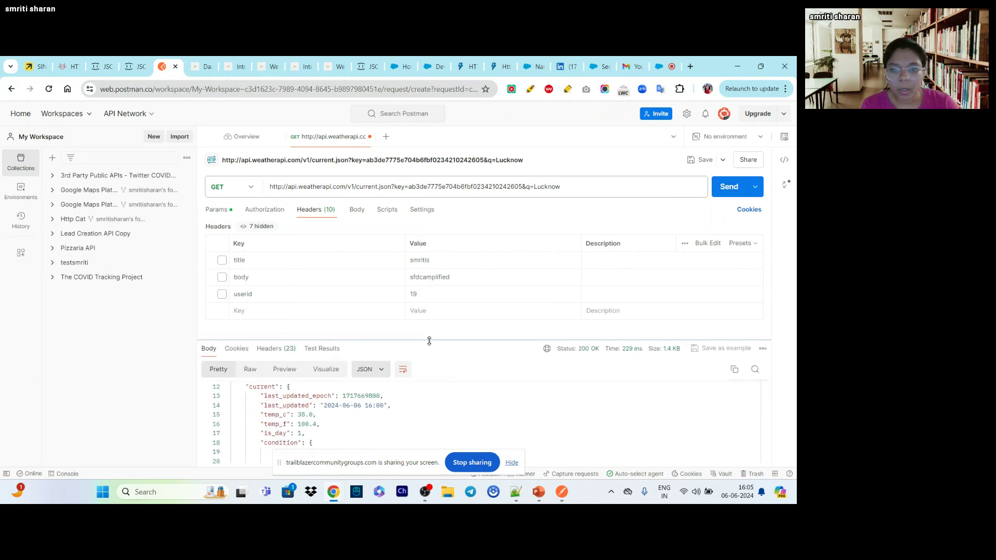
{"action": "left_click_drag", "start_coordinate": [429, 340], "coordinate": [430, 258]}
{"action": "scroll", "coordinate": [285, 360], "scroll_direction": "down", "scroll_amount": 3}
{"action": "scroll", "coordinate": [286, 360], "scroll_direction": "down", "scroll_amount": 3}
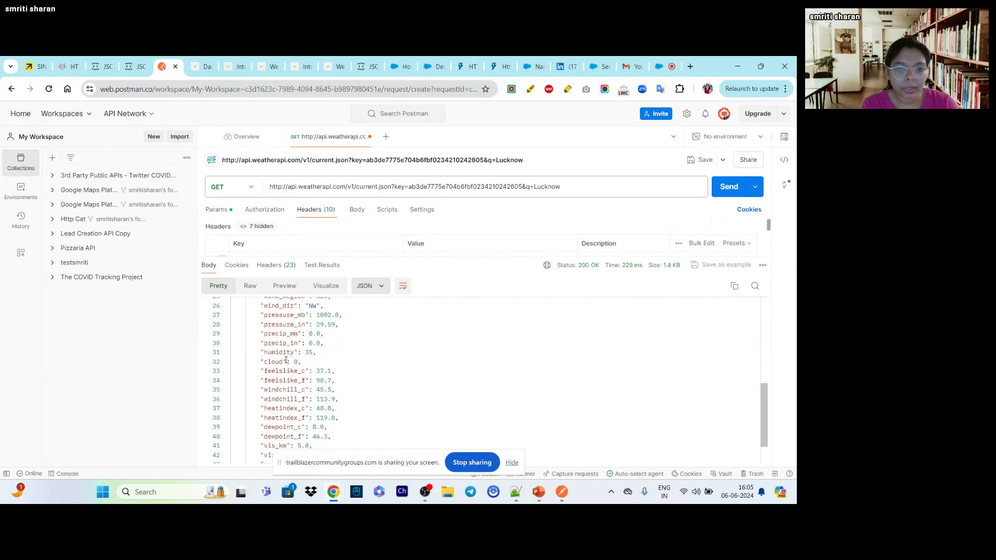
{"action": "scroll", "coordinate": [274, 337], "scroll_direction": "up", "scroll_amount": 10}
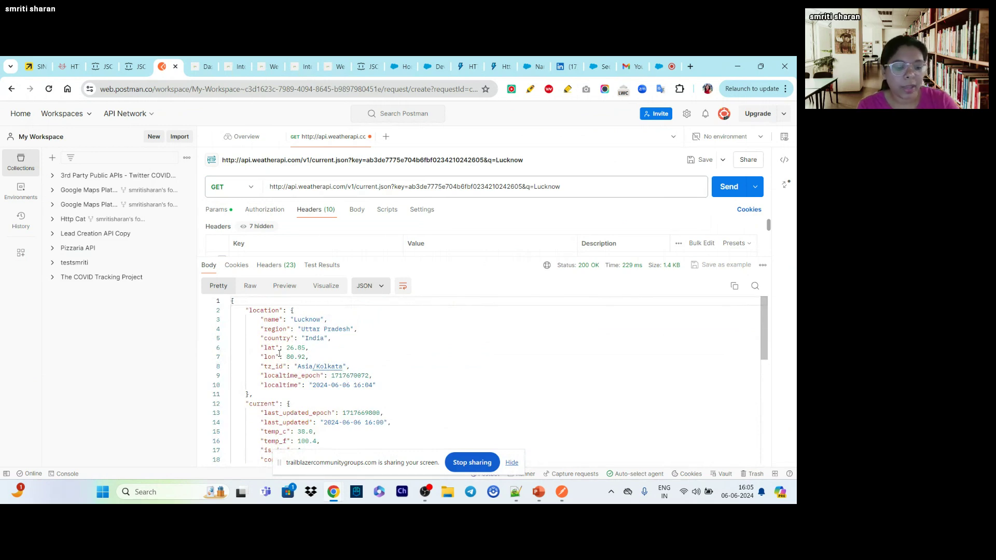
Switch to the presentation, show the Named Credential vs Remote Site Settings slide, and return to the browser
{"action": "key", "text": "alt+Tab"}
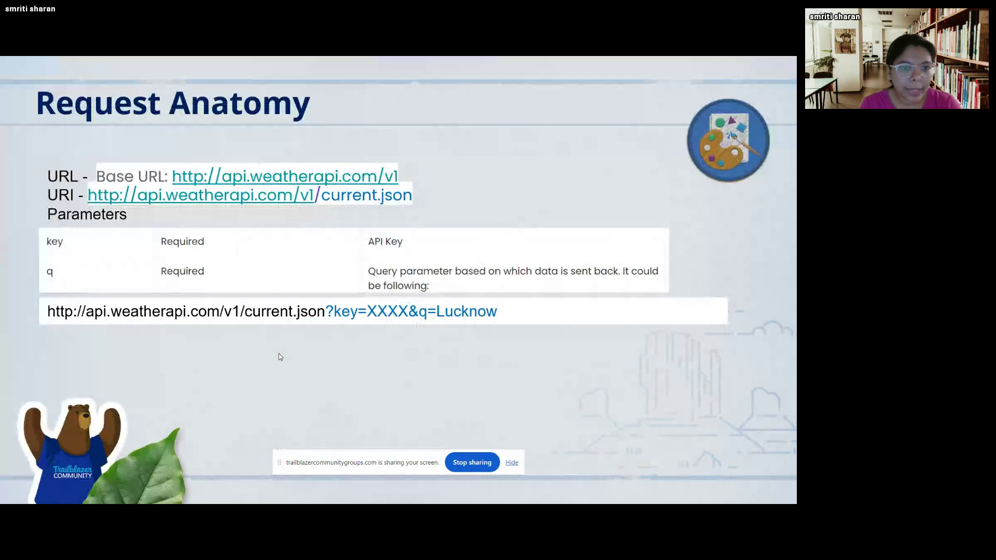
{"action": "key", "text": "Right"}
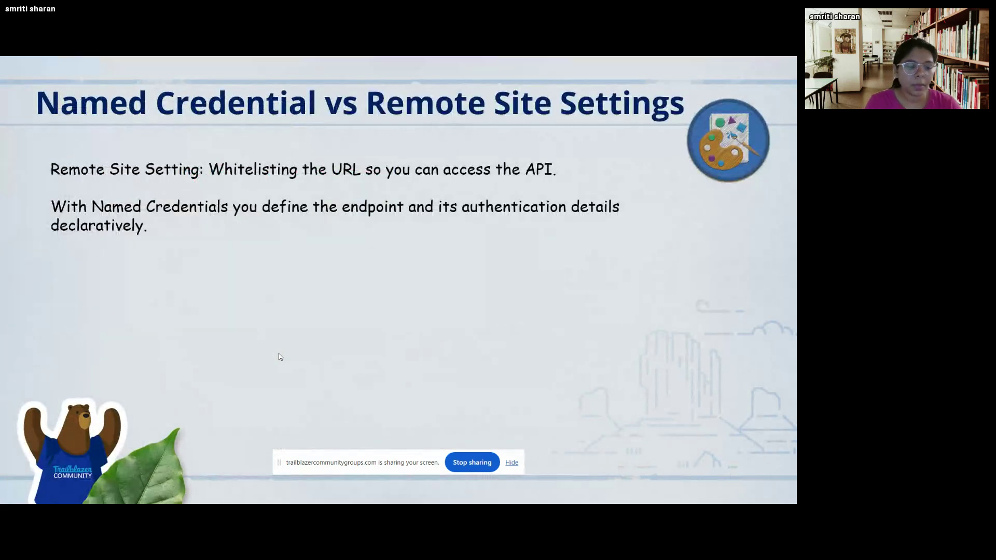
{"action": "key", "text": "alt+Tab"}
{"action": "key", "text": "alt+Tab"}
{"action": "key", "text": "alt+shift+Tab"}
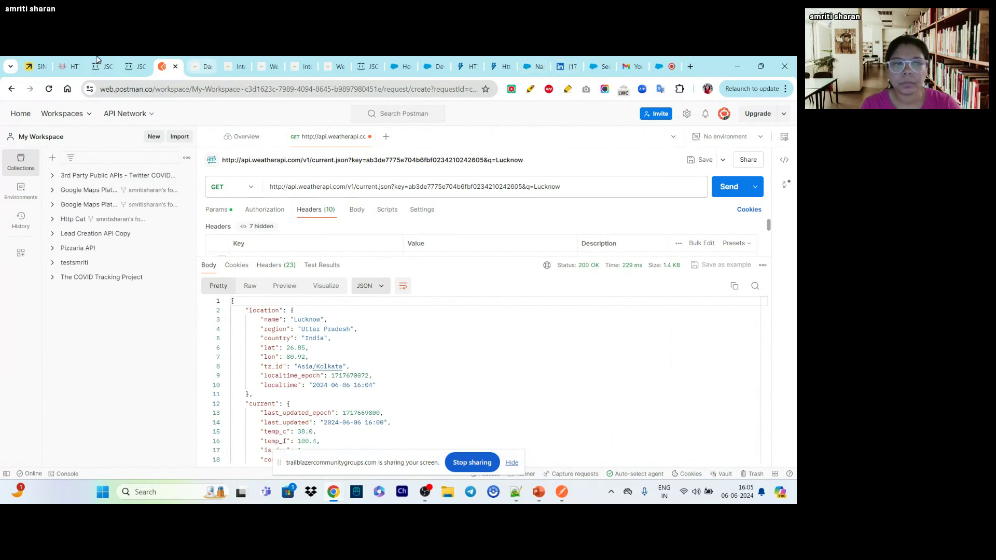
Resume the idle Salesforce Developer Console session and bring the console up again from the Setup home page
{"action": "left_click", "coordinate": [433, 66]}
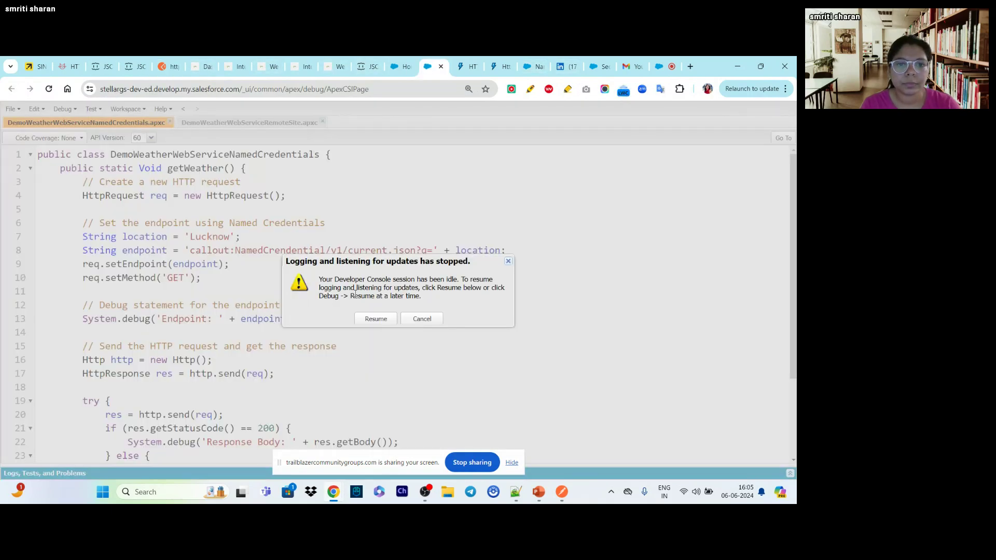
{"action": "left_click", "coordinate": [374, 318]}
{"action": "left_click", "coordinate": [410, 61]}
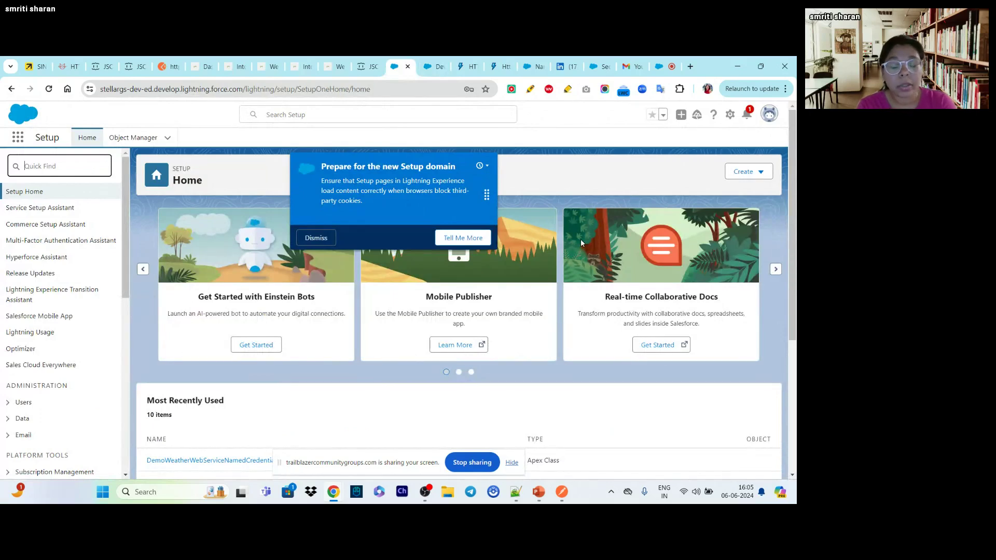
{"action": "left_click", "coordinate": [731, 117]}
{"action": "right_click", "coordinate": [732, 117]}
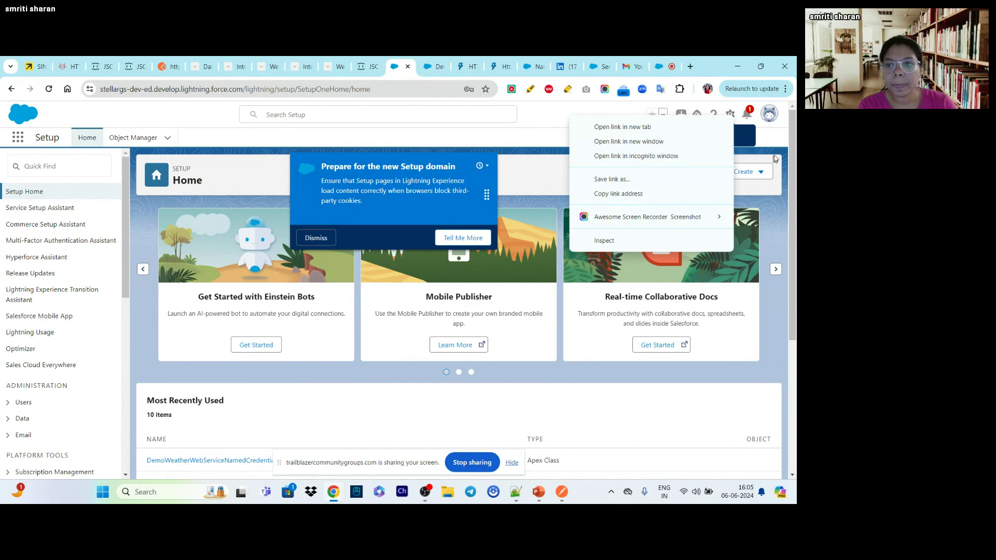
{"action": "left_click", "coordinate": [777, 148]}
{"action": "left_click", "coordinate": [730, 115]}
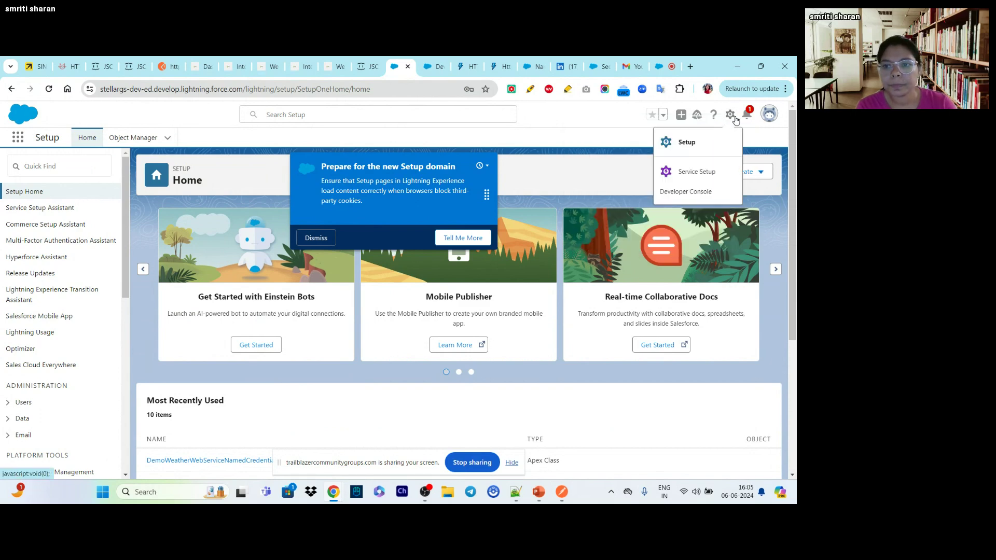
{"action": "left_click", "coordinate": [684, 191]}
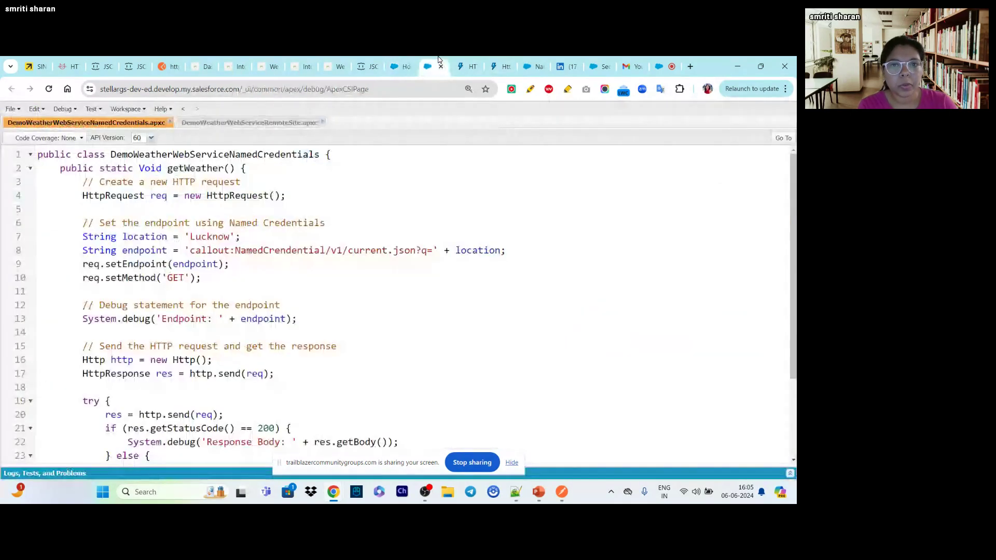
Open the DemoWeatherWebServiceRemoteSite class and examine its getWeather method, from the Http object to the status code check
{"action": "left_click", "coordinate": [202, 123]}
{"action": "scroll", "coordinate": [182, 222], "scroll_direction": "up", "scroll_amount": 2}
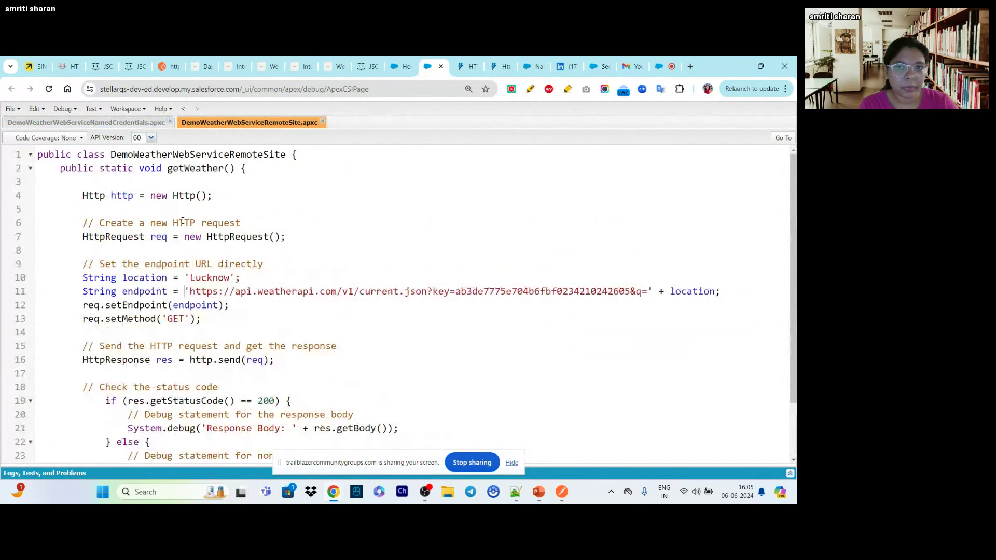
{"action": "left_click", "coordinate": [121, 187]}
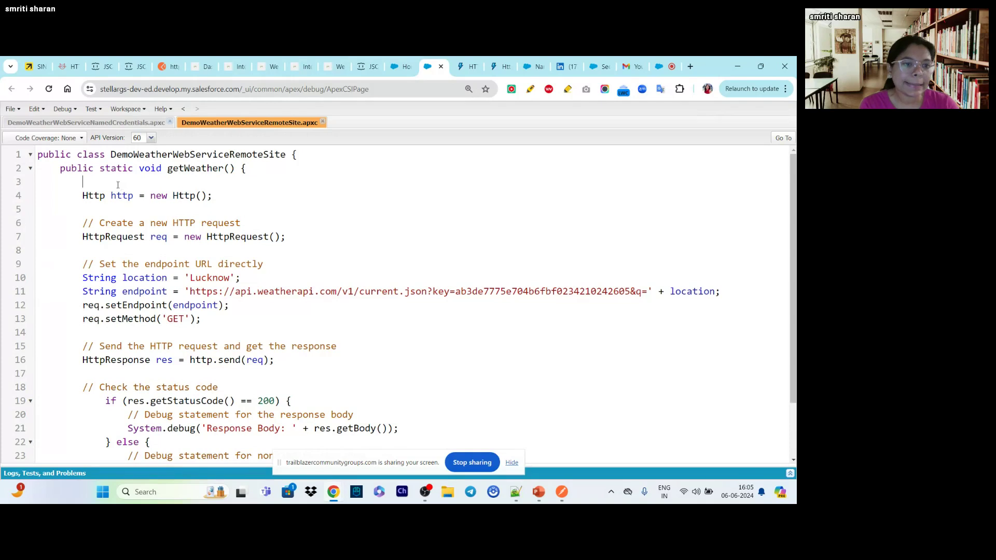
{"action": "double_click", "coordinate": [189, 166]}
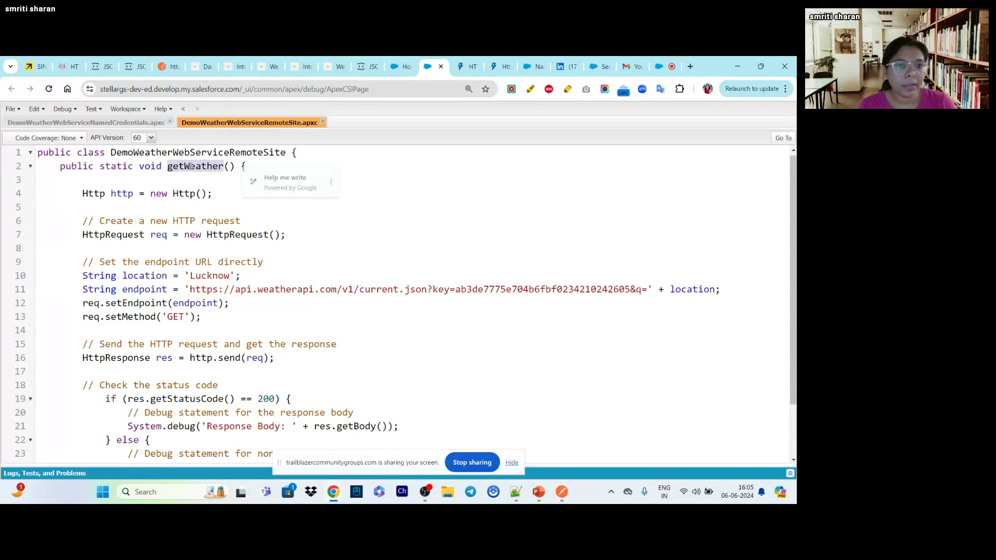
{"action": "left_click", "coordinate": [110, 169]}
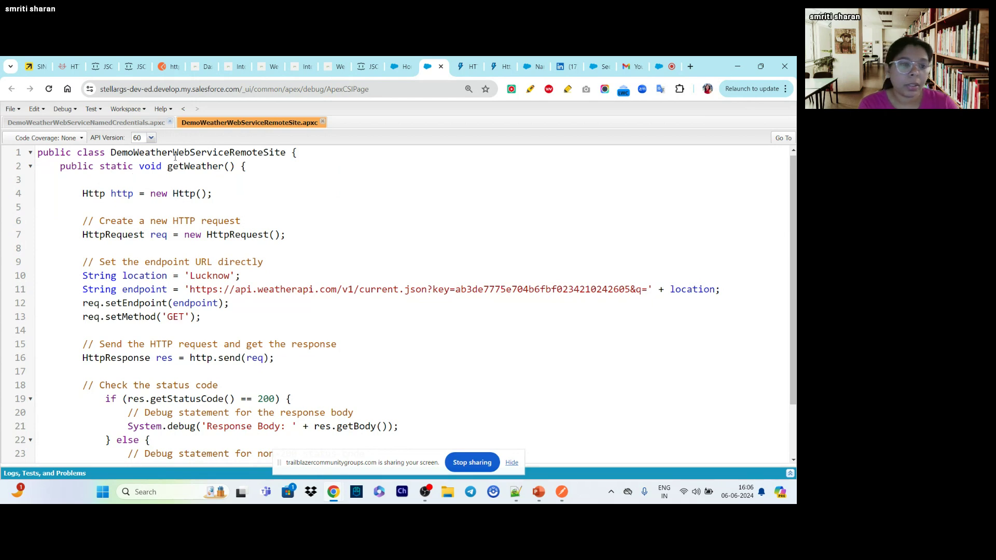
{"action": "scroll", "coordinate": [177, 223], "scroll_direction": "down", "scroll_amount": 1}
{"action": "scroll", "coordinate": [177, 223], "scroll_direction": "up", "scroll_amount": 1}
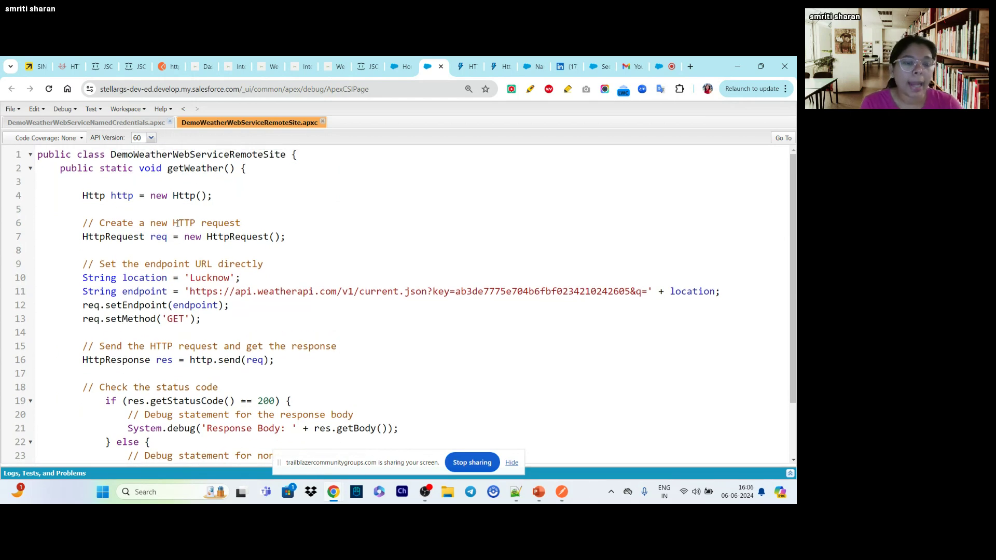
{"action": "scroll", "coordinate": [148, 189], "scroll_direction": "down", "scroll_amount": 1}
{"action": "scroll", "coordinate": [101, 200], "scroll_direction": "up", "scroll_amount": 1}
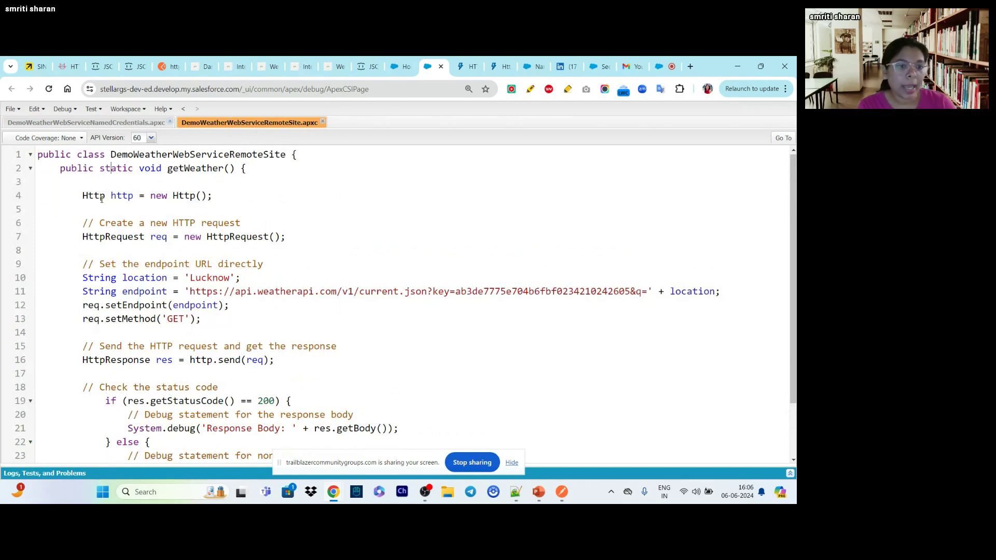
{"action": "scroll", "coordinate": [102, 199], "scroll_direction": "down", "scroll_amount": 3}
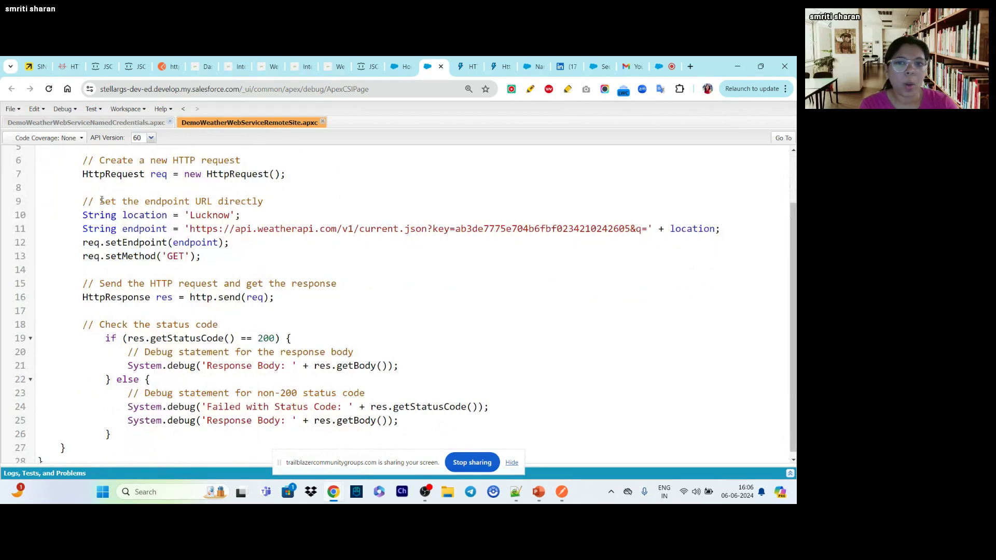
Open the HTTP Classes page of the Apex Developer Guide and highlight what the Http class initiates
{"action": "left_click", "coordinate": [466, 66]}
{"action": "mouse_move", "coordinate": [390, 158]}
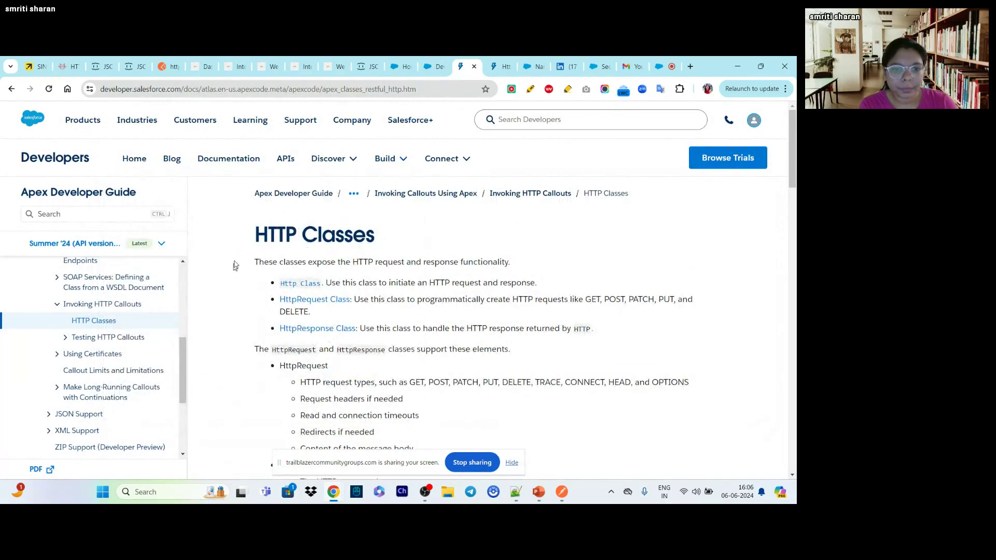
{"action": "scroll", "coordinate": [235, 260], "scroll_direction": "down", "scroll_amount": 1}
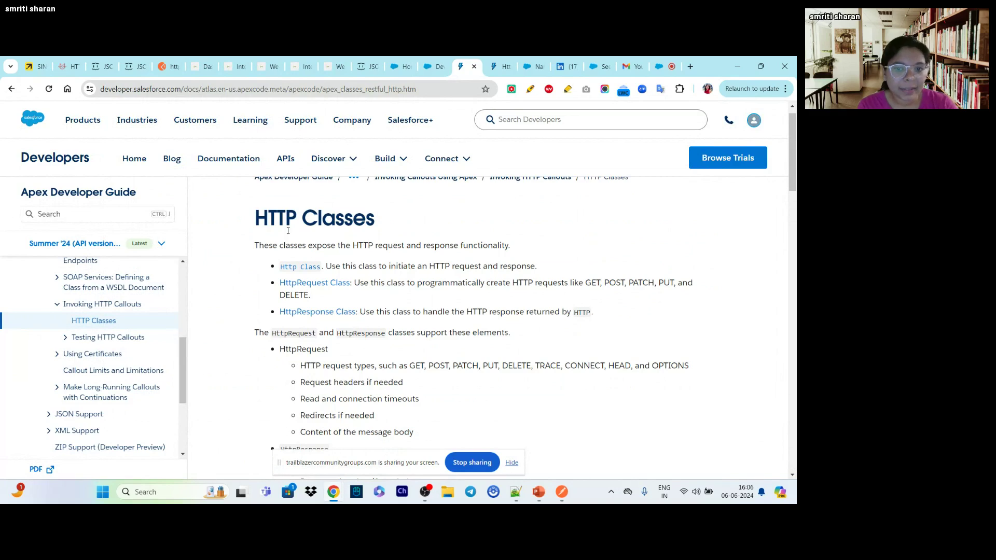
{"action": "scroll", "coordinate": [368, 274], "scroll_direction": "down", "scroll_amount": 1}
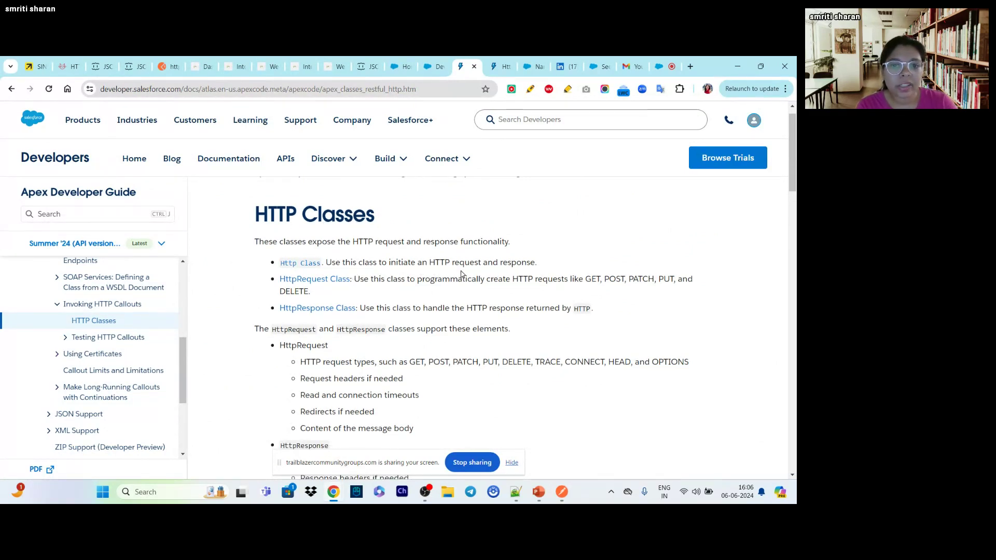
{"action": "left_click_drag", "start_coordinate": [552, 262], "coordinate": [434, 262]}
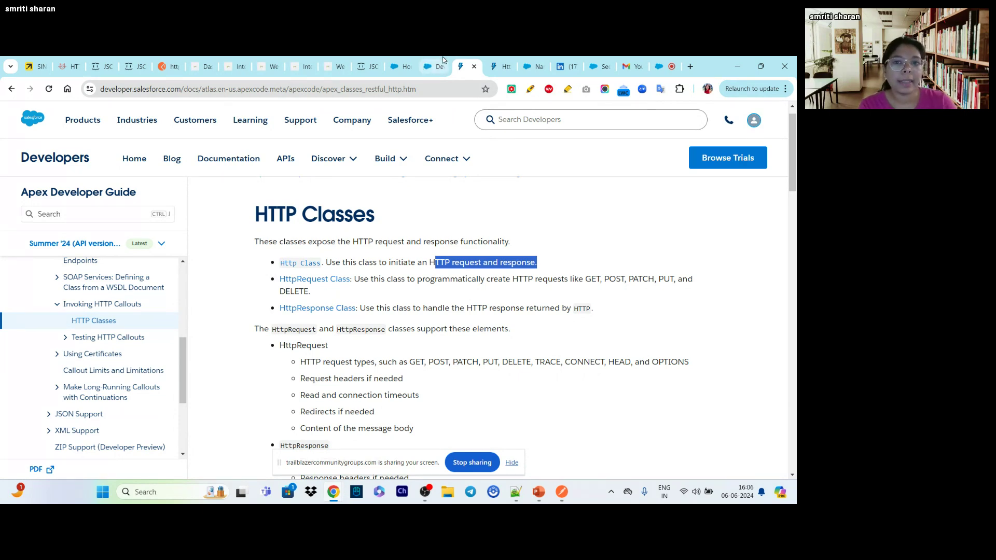
Return to the DemoWeatherWebServiceRemoteSite class and examine its Http and HttpRequest declarations and the endpoint and method settings
{"action": "key", "text": "ctrl+shift+Tab"}
{"action": "scroll", "coordinate": [164, 259], "scroll_direction": "up", "scroll_amount": 2}
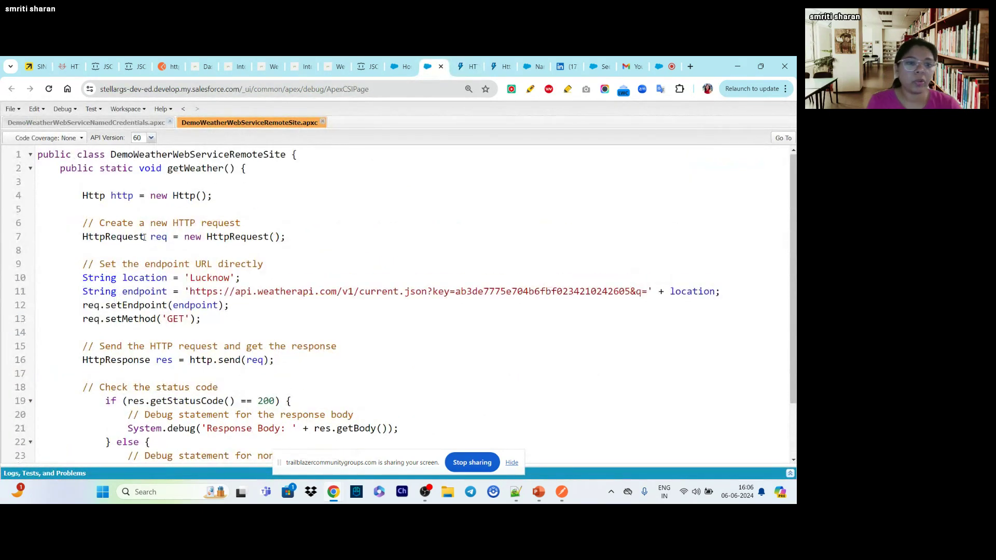
{"action": "left_click", "coordinate": [119, 197]}
{"action": "left_click", "coordinate": [165, 241]}
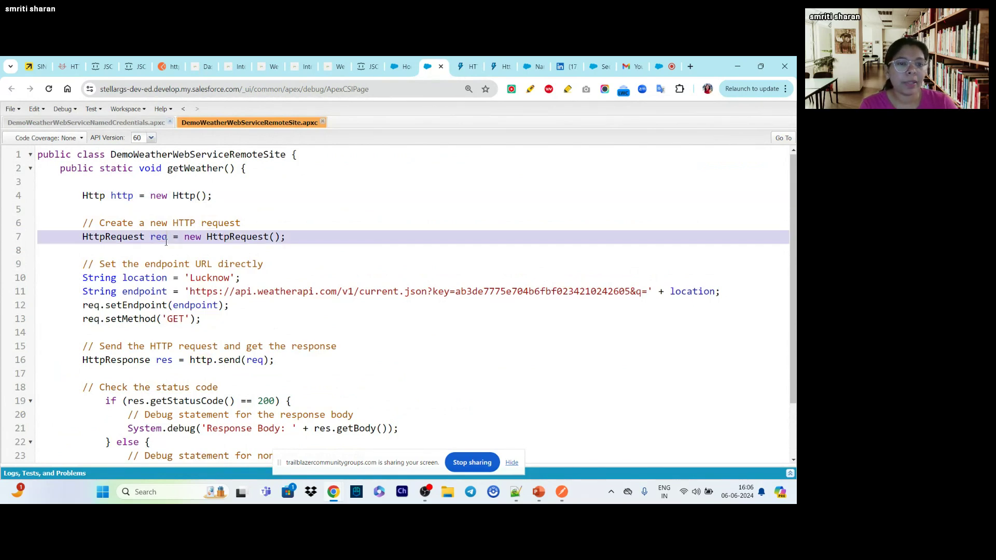
{"action": "scroll", "coordinate": [165, 242], "scroll_direction": "down", "scroll_amount": 2}
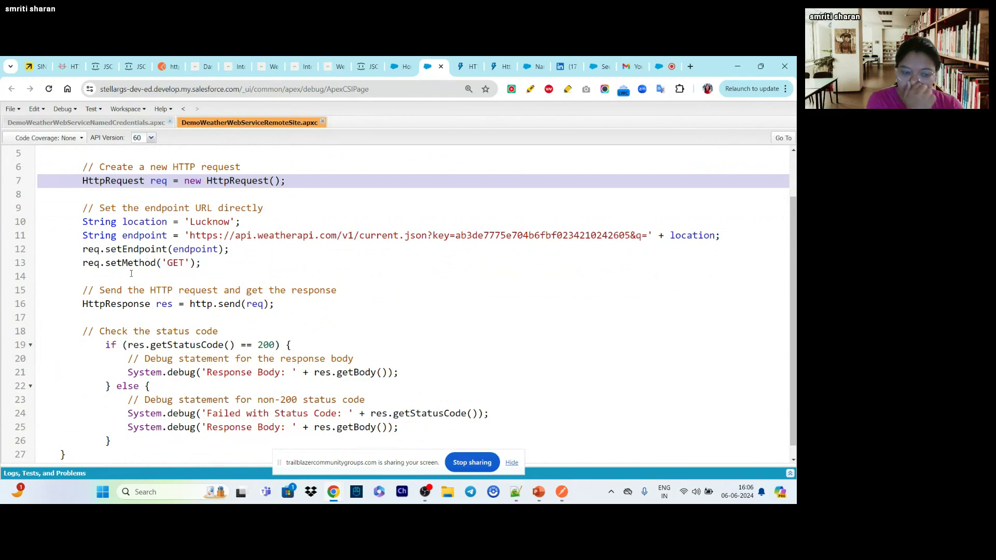
Open the HttpRequest Class page in the Apex Reference Guide and examine its methods, including setEndpoint, setHeader and setMethod
{"action": "left_click", "coordinate": [463, 61]}
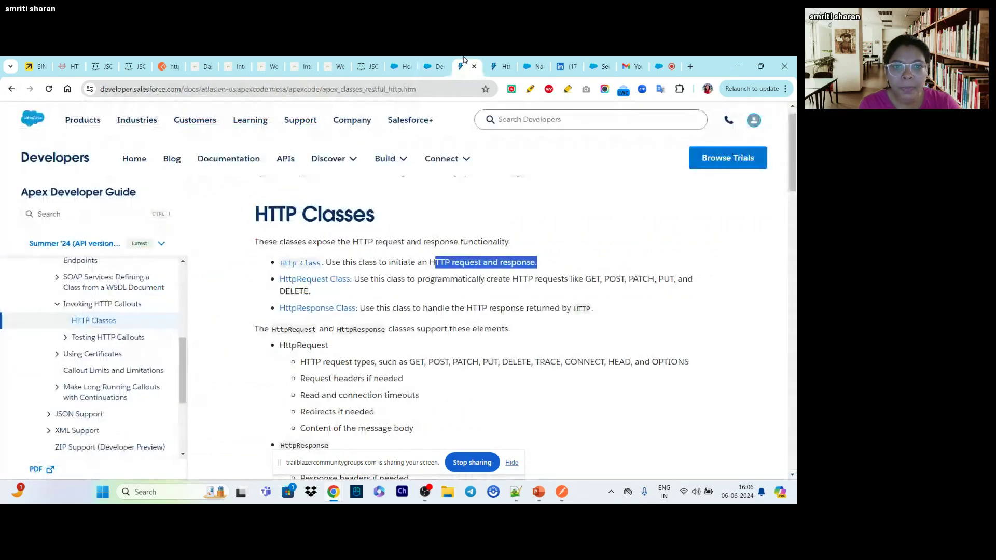
{"action": "left_click", "coordinate": [493, 61]}
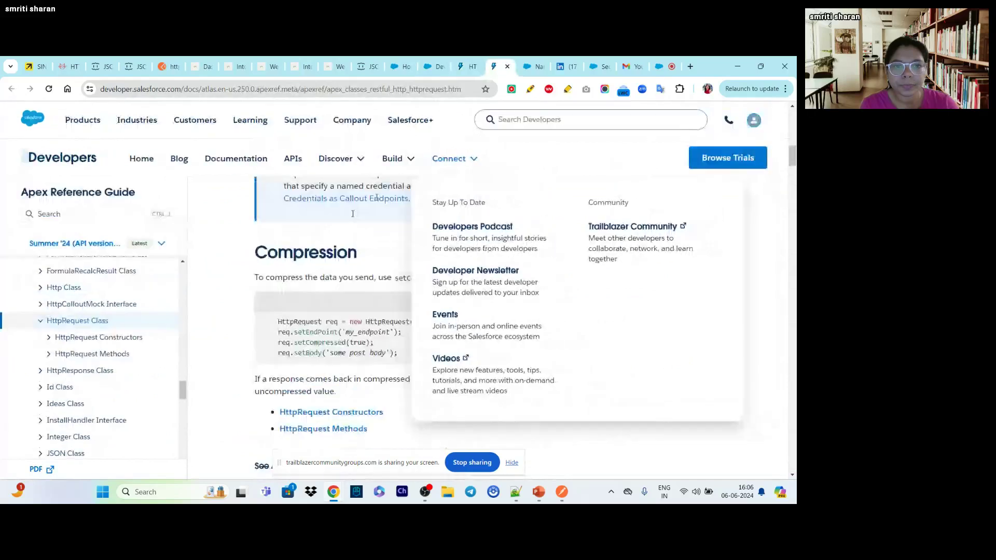
{"action": "scroll", "coordinate": [353, 214], "scroll_direction": "up", "scroll_amount": 10}
{"action": "scroll", "coordinate": [307, 214], "scroll_direction": "down", "scroll_amount": 5}
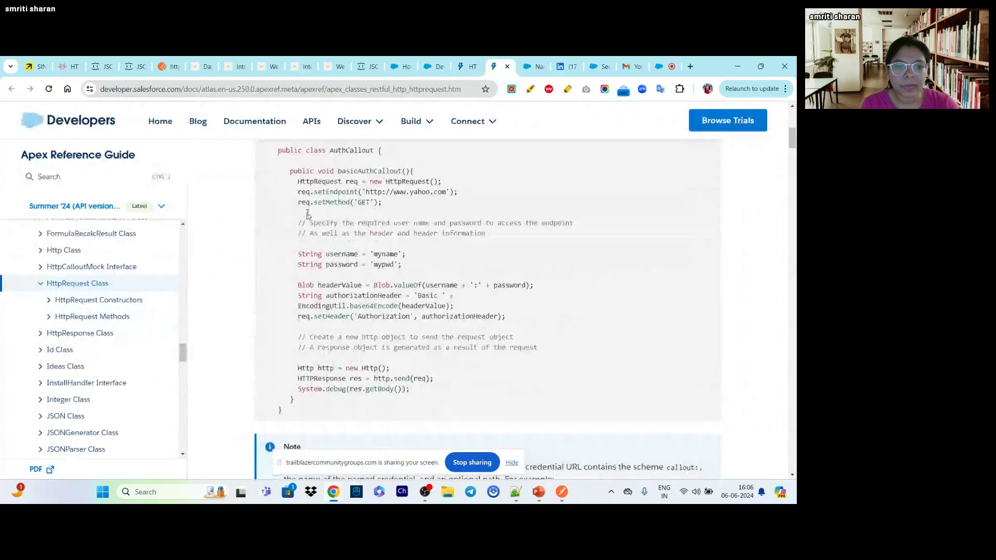
{"action": "scroll", "coordinate": [308, 213], "scroll_direction": "down", "scroll_amount": 15}
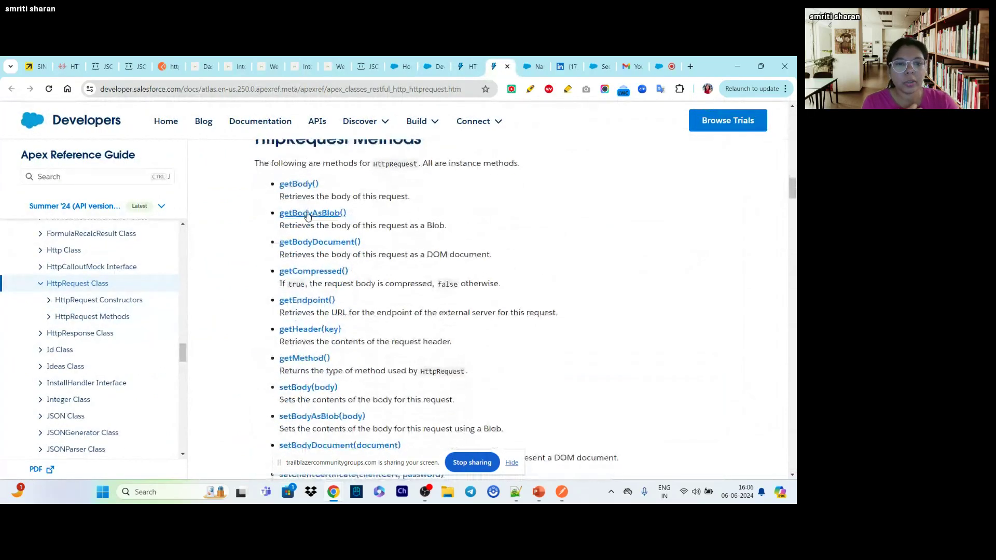
{"action": "scroll", "coordinate": [308, 216], "scroll_direction": "down", "scroll_amount": 5}
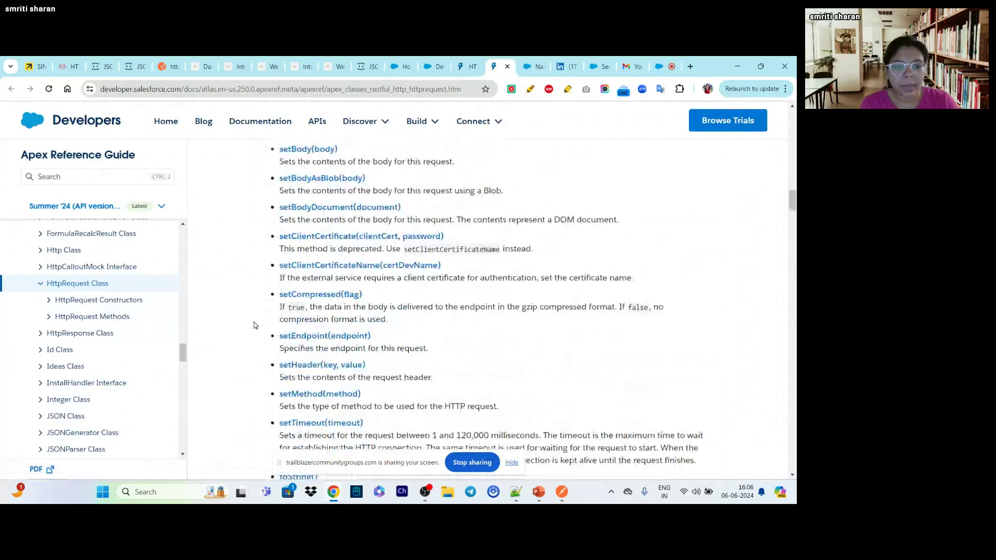
{"action": "scroll", "coordinate": [253, 325], "scroll_direction": "down", "scroll_amount": 1}
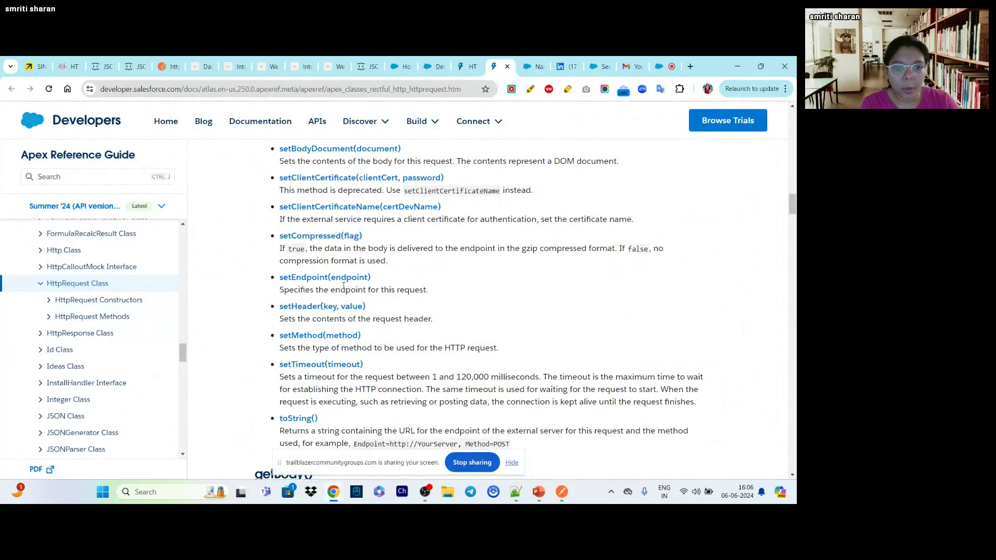
{"action": "scroll", "coordinate": [250, 283], "scroll_direction": "up", "scroll_amount": 10}
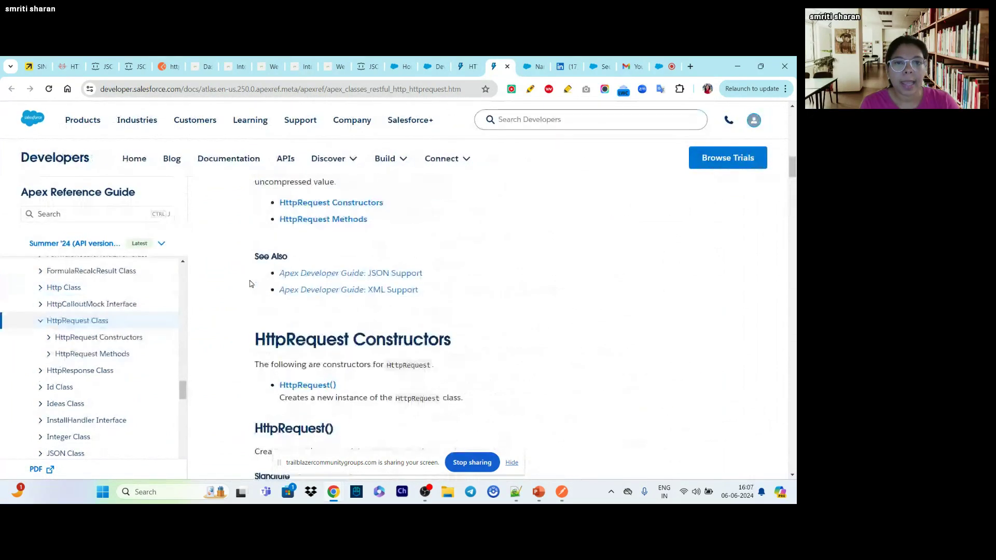
Examine the compression and authorization header examples on the HttpRequest Class reference page
{"action": "scroll", "coordinate": [250, 284], "scroll_direction": "up", "scroll_amount": 8}
{"action": "scroll", "coordinate": [250, 284], "scroll_direction": "down", "scroll_amount": 4}
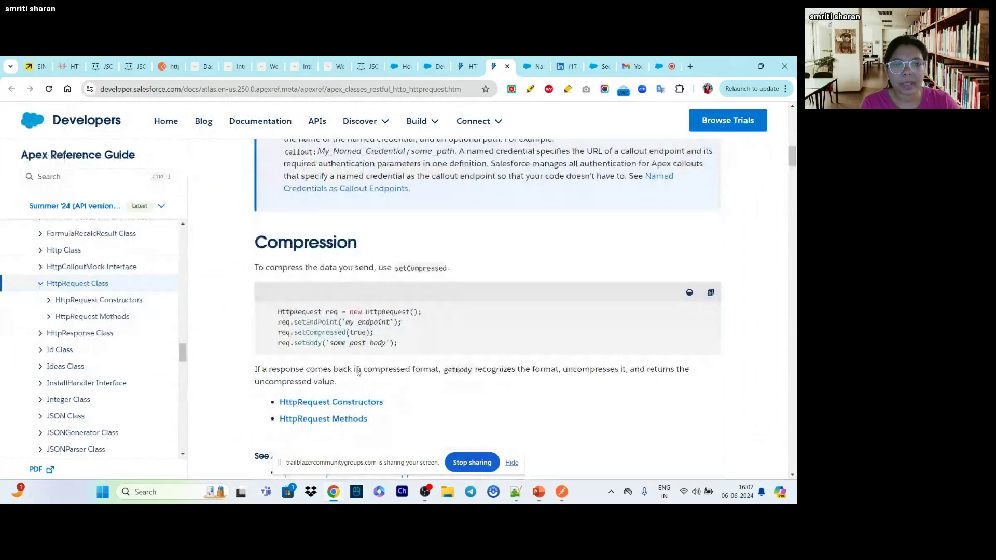
{"action": "scroll", "coordinate": [357, 371], "scroll_direction": "up", "scroll_amount": 8}
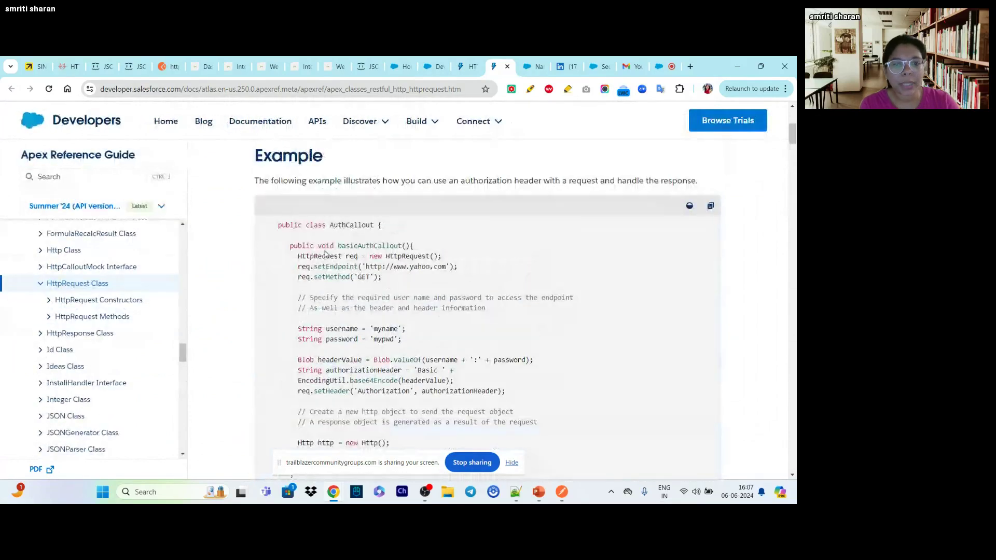
Return to the DemoWeatherWebServiceRemoteSite class and examine its setEndpoint and setMethod calls
{"action": "left_click", "coordinate": [435, 65]}
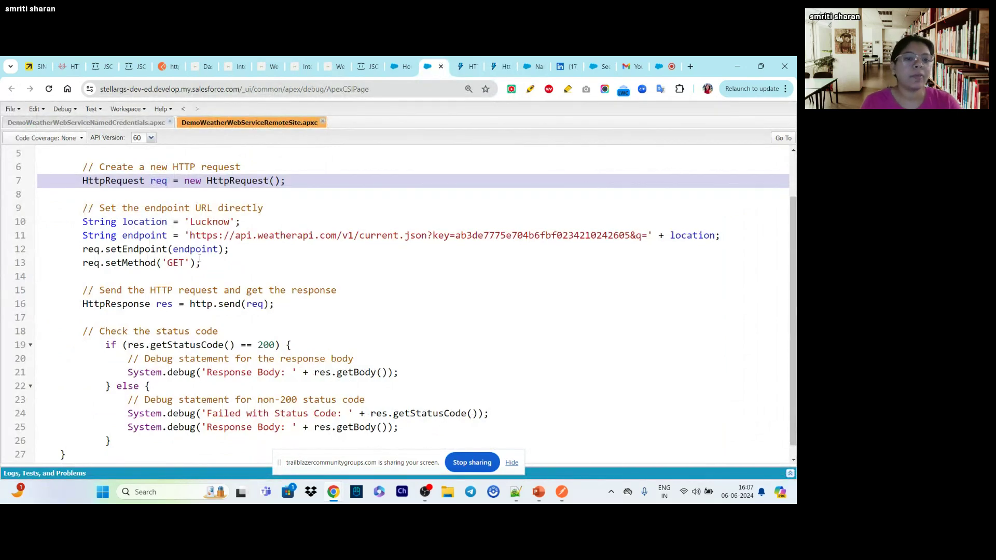
{"action": "scroll", "coordinate": [94, 249], "scroll_direction": "down", "scroll_amount": 1}
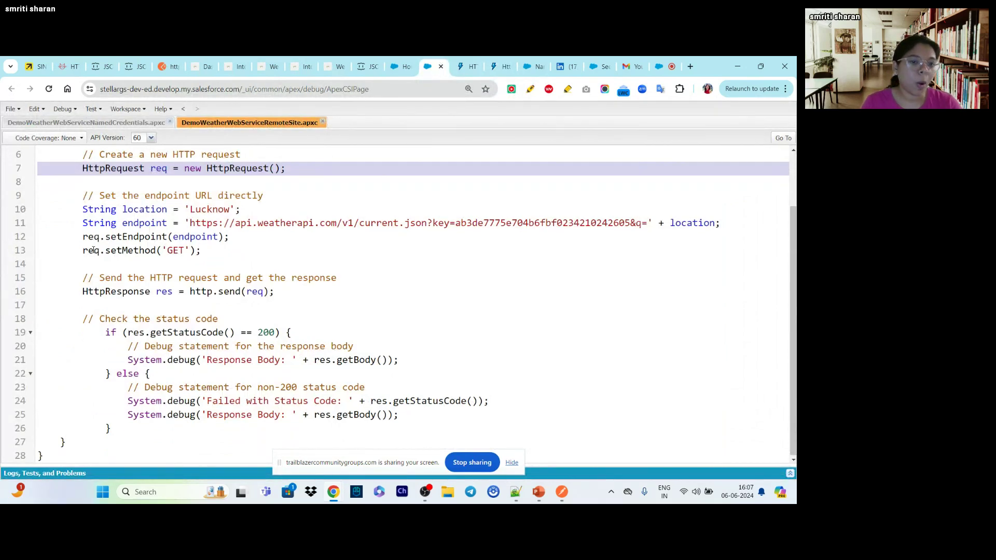
{"action": "left_click", "coordinate": [187, 237]}
{"action": "left_click", "coordinate": [177, 250]}
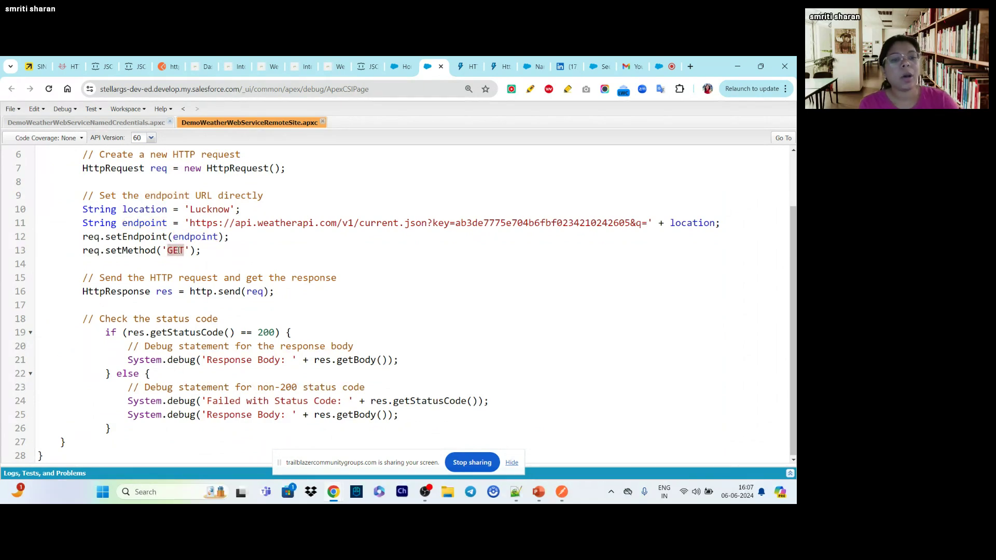
{"action": "left_click", "coordinate": [234, 253]}
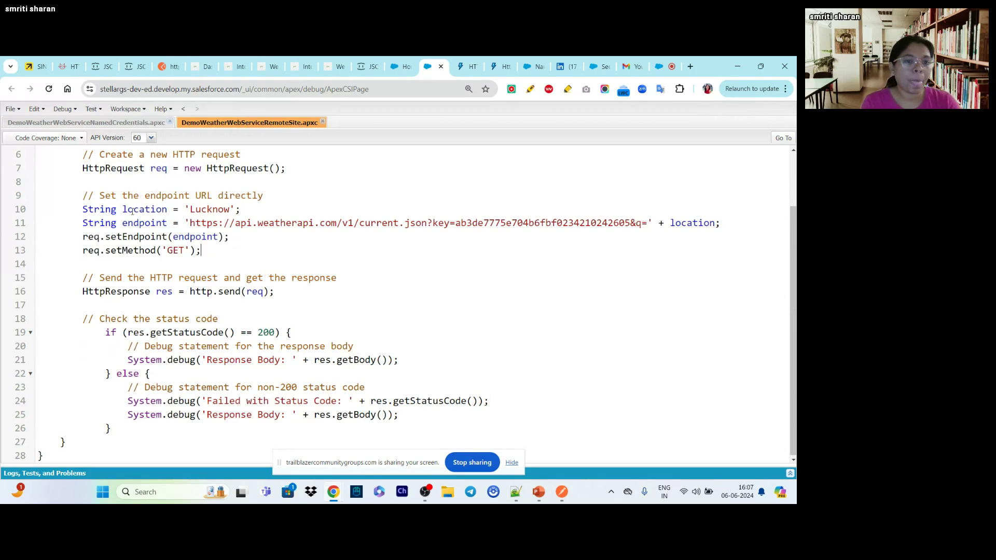
Examine how the endpoint string combines the WeatherAPI URL, the API key parameter and the location variable
{"action": "left_click", "coordinate": [133, 223]}
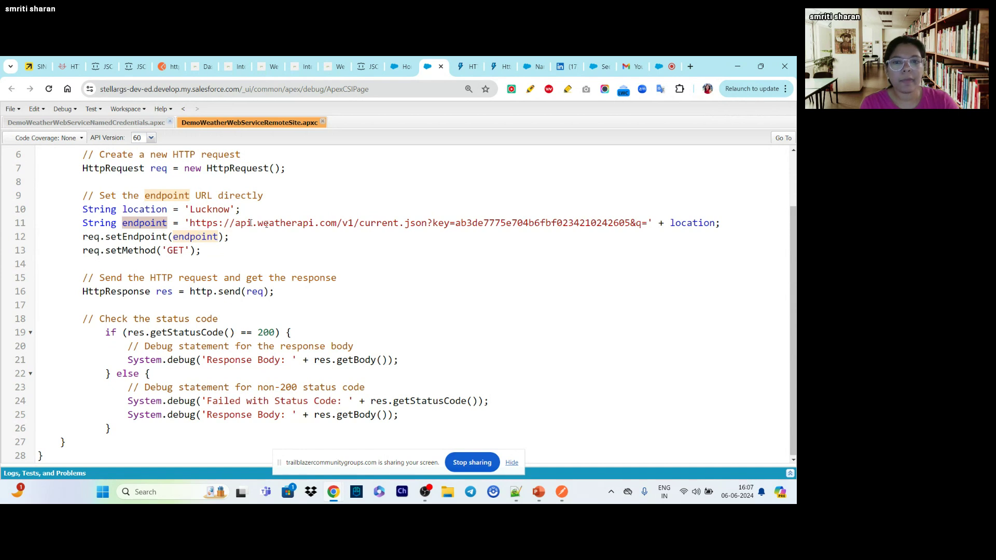
{"action": "double_click", "coordinate": [692, 223]}
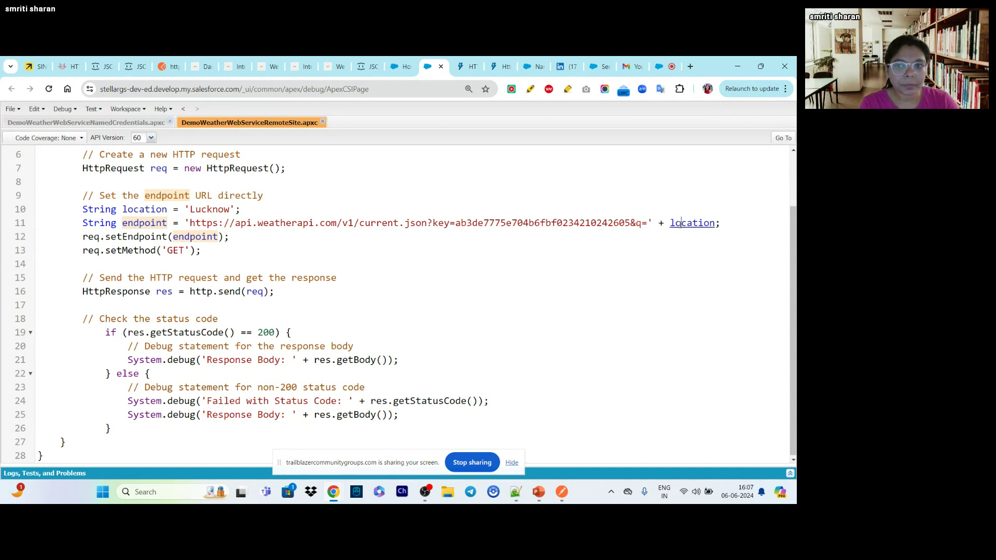
{"action": "double_click", "coordinate": [200, 210]}
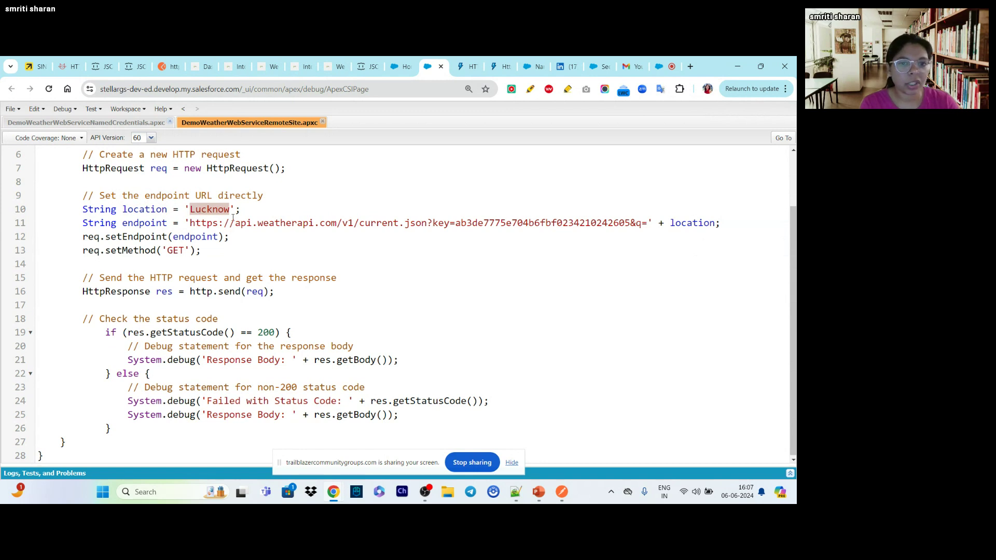
{"action": "triple_click", "coordinate": [268, 223]}
{"action": "left_click", "coordinate": [293, 251]}
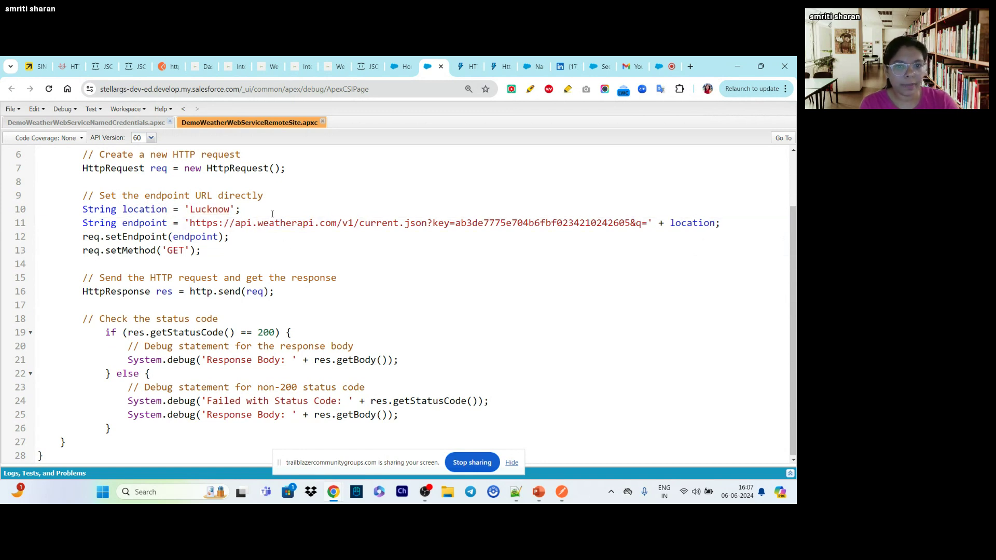
{"action": "left_click", "coordinate": [402, 229]}
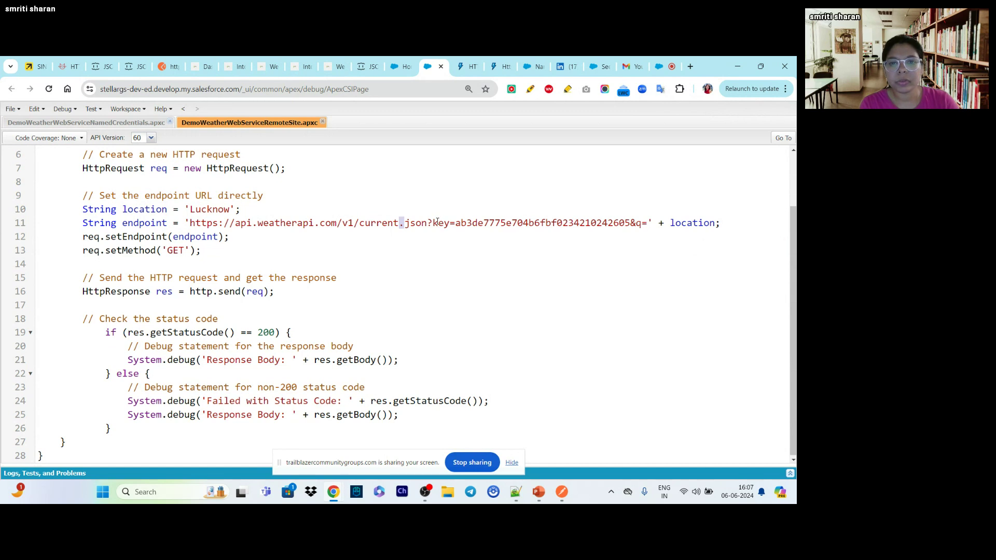
{"action": "left_click_drag", "start_coordinate": [433, 223], "coordinate": [630, 223]}
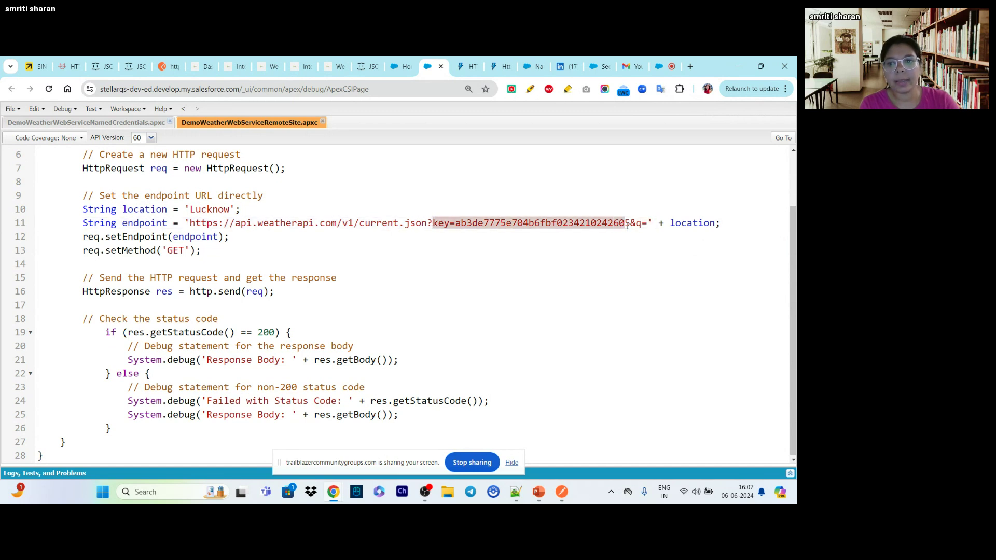
{"action": "left_click", "coordinate": [693, 223]}
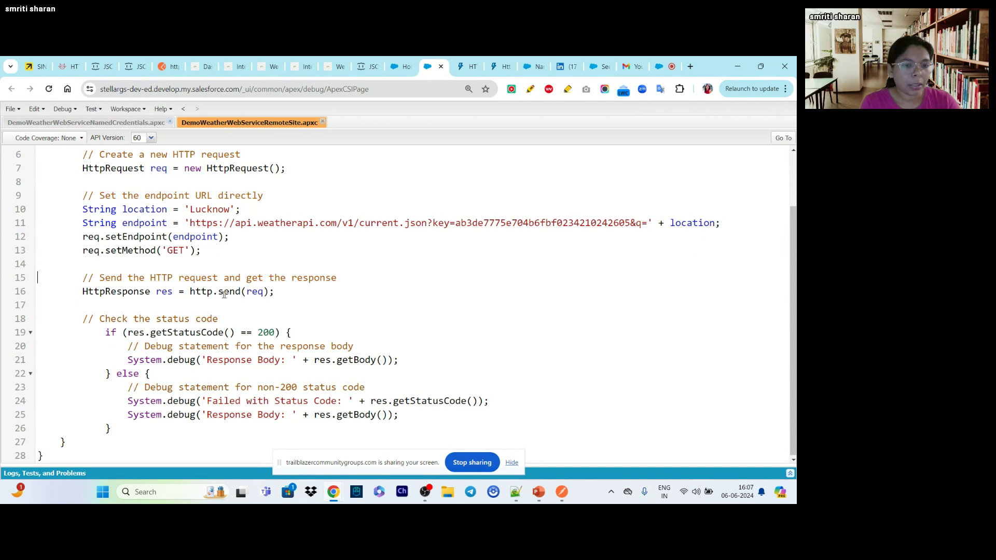
Highlight the res variable of the HttpResponse and the block that checks the status code
{"action": "double_click", "coordinate": [159, 292]}
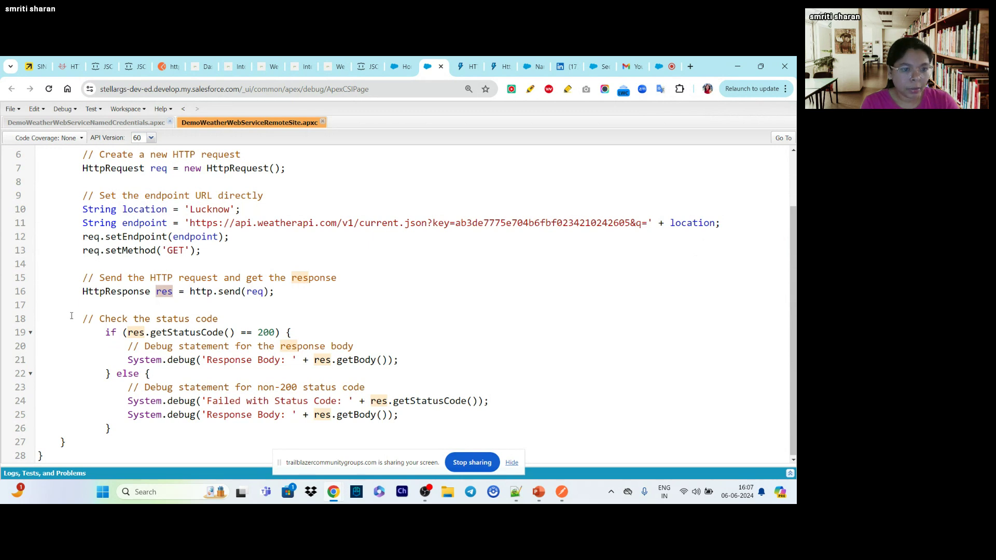
{"action": "left_click_drag", "start_coordinate": [66, 320], "coordinate": [157, 438]}
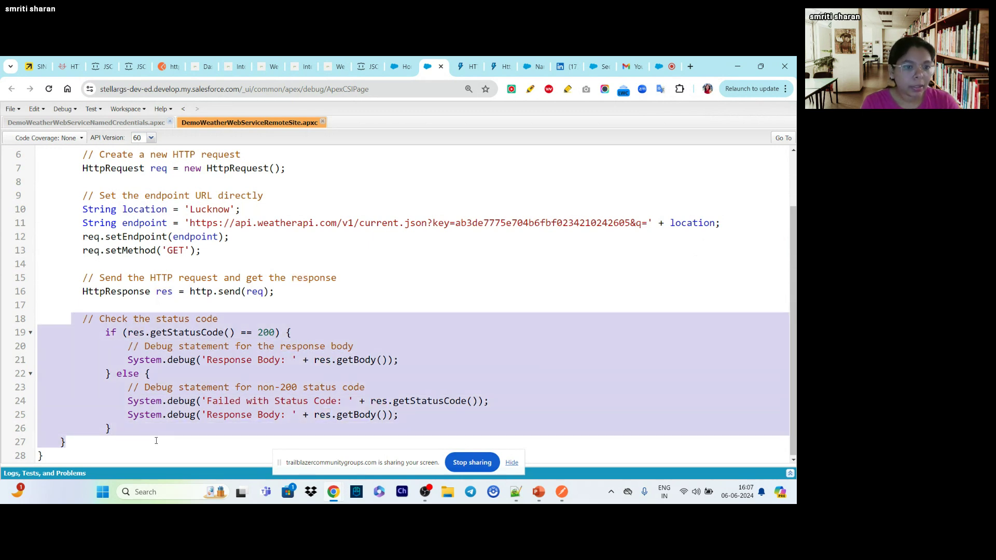
{"action": "left_click", "coordinate": [162, 429]}
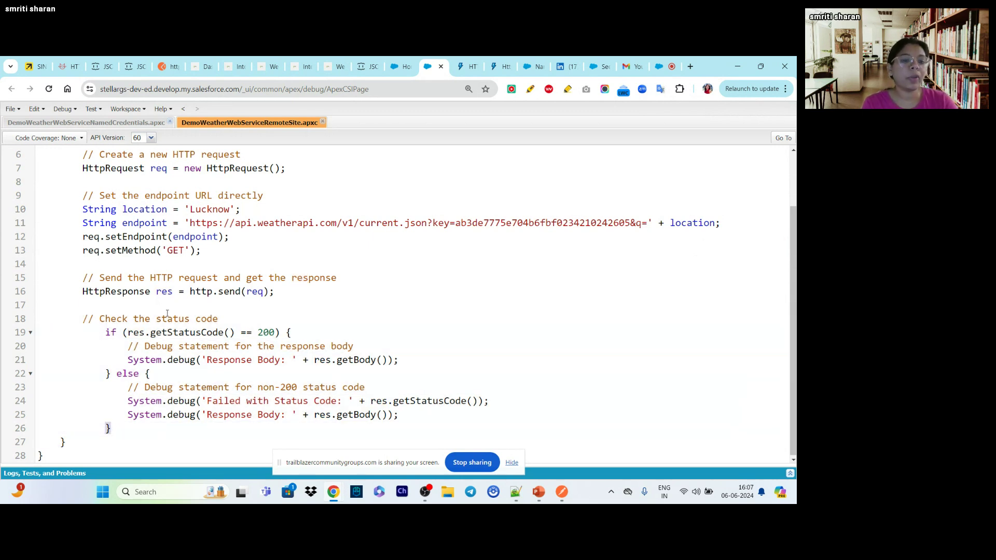
Open the HttpResponse Class reference in a new browser tab from the HTTP Classes page and examine its example and methods
{"action": "left_click", "coordinate": [466, 66]}
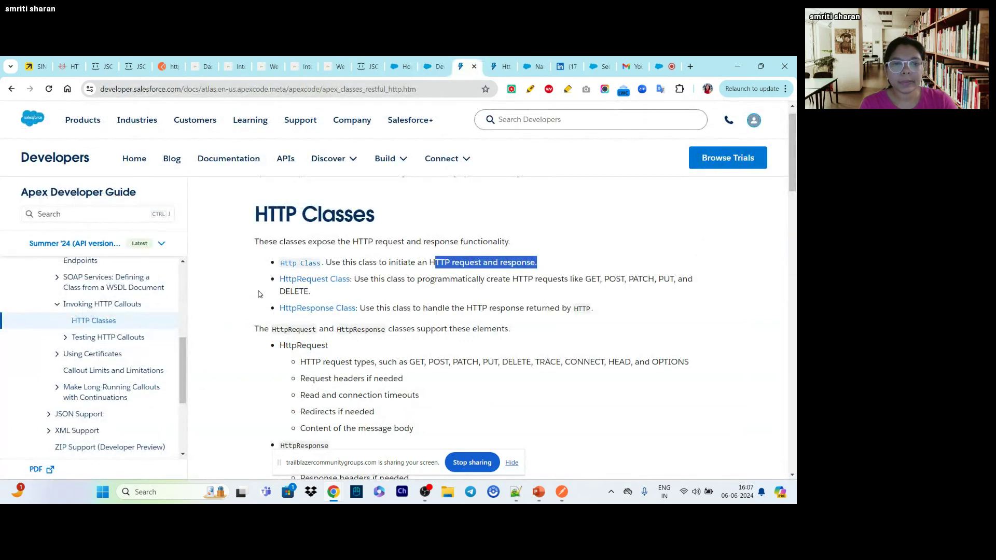
{"action": "right_click", "coordinate": [308, 310]}
{"action": "left_click", "coordinate": [342, 318]}
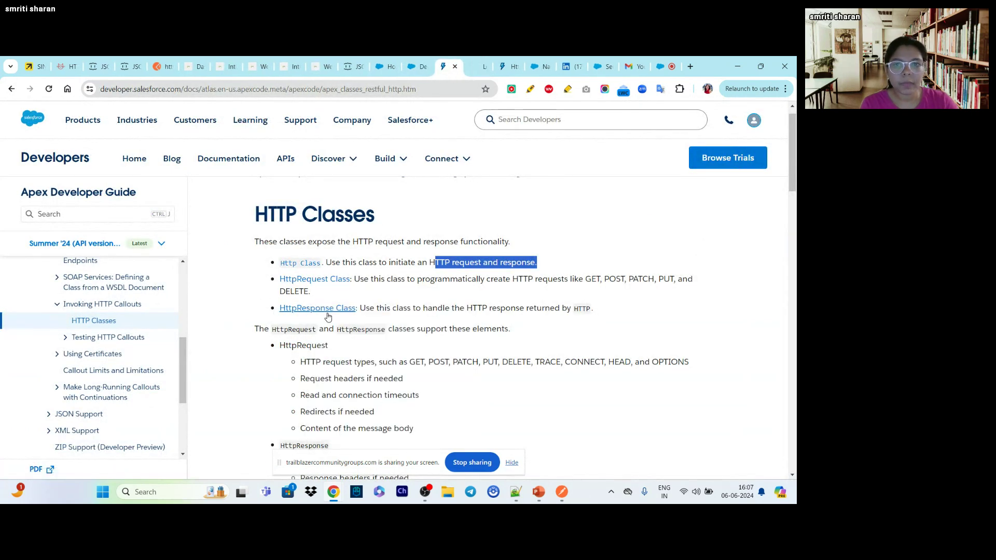
{"action": "left_click", "coordinate": [476, 67]}
{"action": "scroll", "coordinate": [368, 271], "scroll_direction": "down", "scroll_amount": 10}
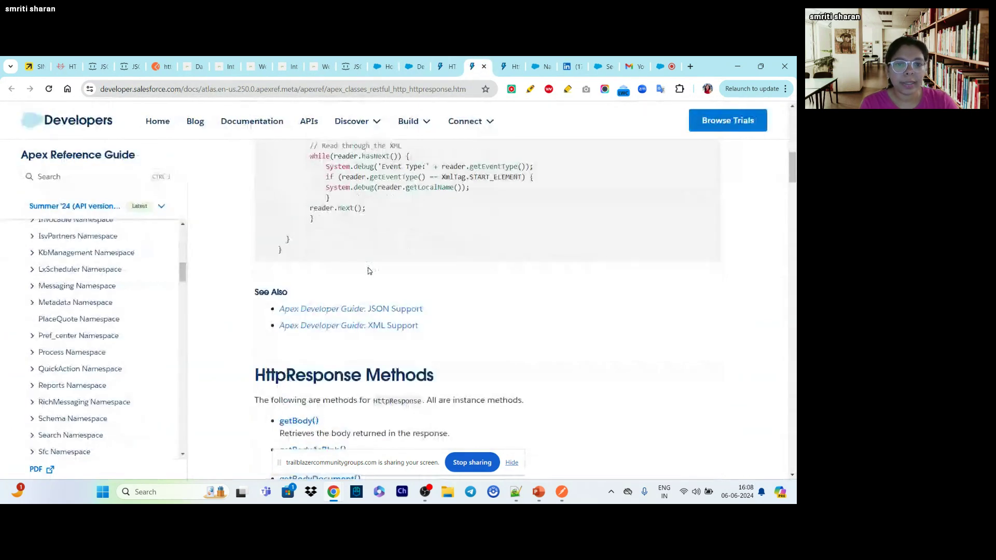
{"action": "scroll", "coordinate": [369, 271], "scroll_direction": "up", "scroll_amount": 3}
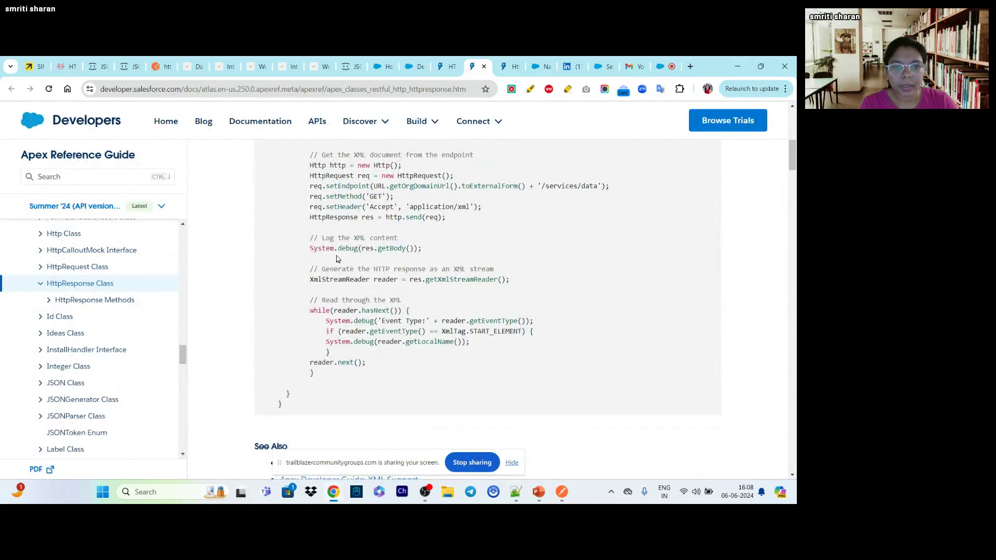
{"action": "scroll", "coordinate": [323, 353], "scroll_direction": "down", "scroll_amount": 1}
{"action": "scroll", "coordinate": [324, 353], "scroll_direction": "down", "scroll_amount": 10}
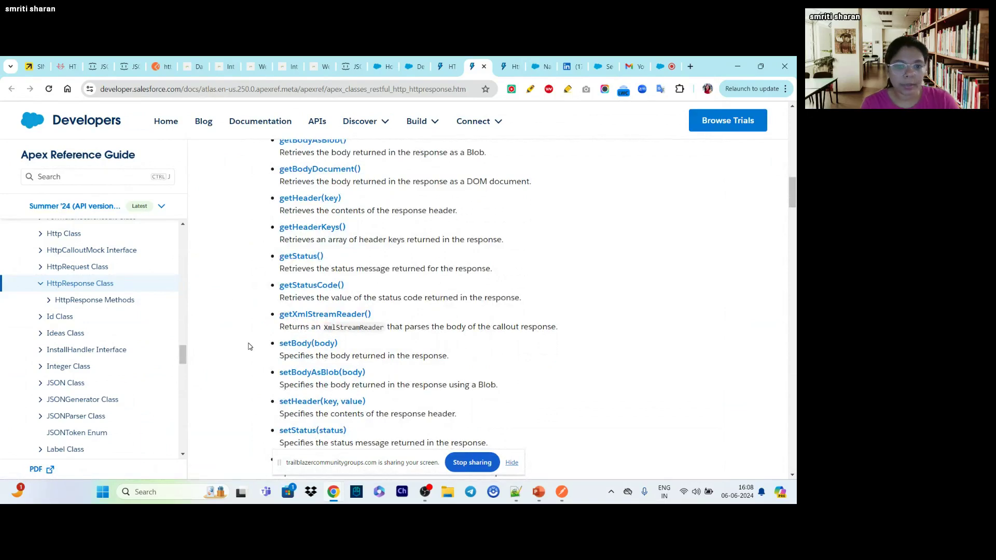
{"action": "scroll", "coordinate": [248, 346], "scroll_direction": "up", "scroll_amount": 3}
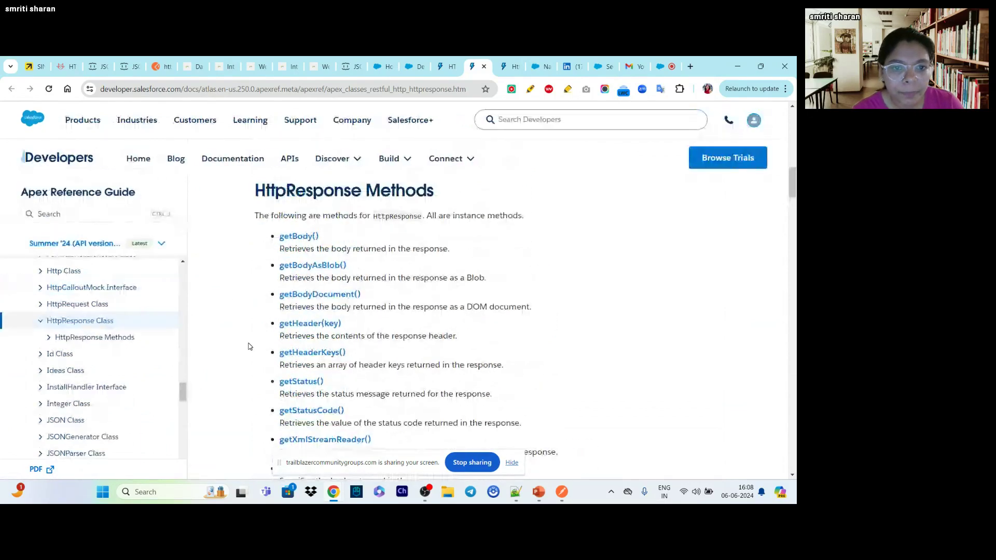
In the DemoWeatherWebServiceRemoteSite class, copy the 'Failed with Status Code: ' debug statement into the status 200 branch, below the response body debug line
{"action": "left_click", "coordinate": [447, 65]}
{"action": "left_click", "coordinate": [407, 62]}
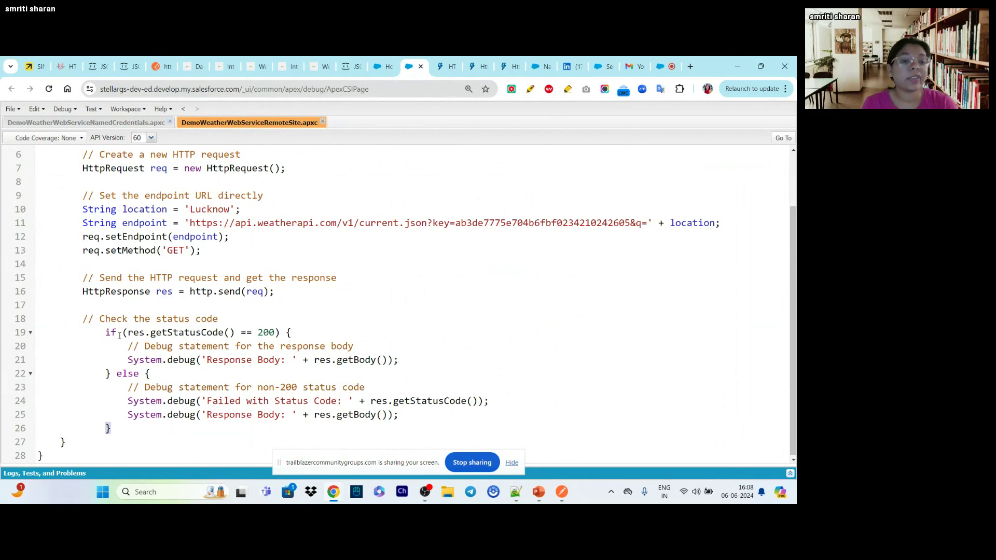
{"action": "left_click", "coordinate": [276, 358]}
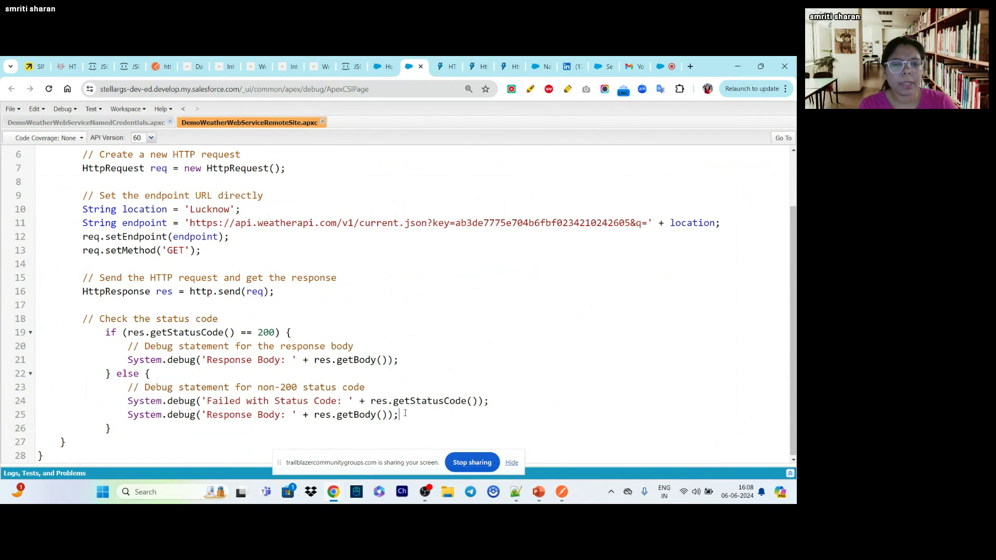
{"action": "left_click_drag", "start_coordinate": [399, 414], "coordinate": [135, 413]}
{"action": "left_click", "coordinate": [135, 413]}
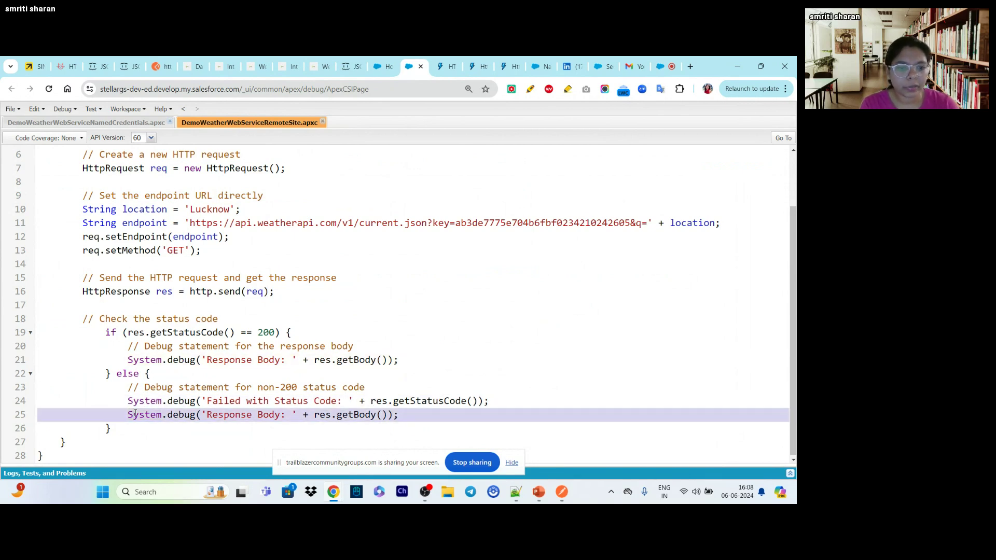
{"action": "left_click", "coordinate": [140, 401]}
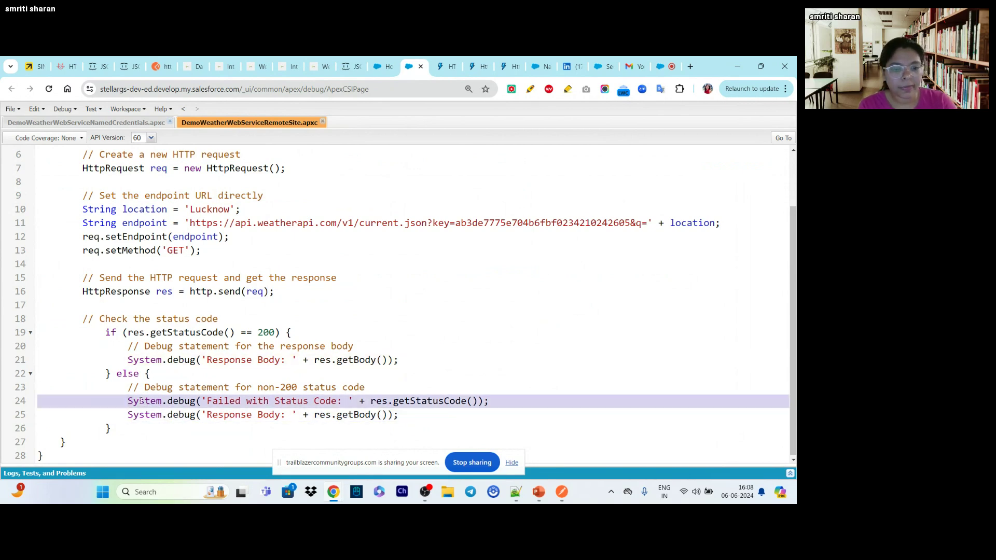
{"action": "left_click", "coordinate": [408, 352]}
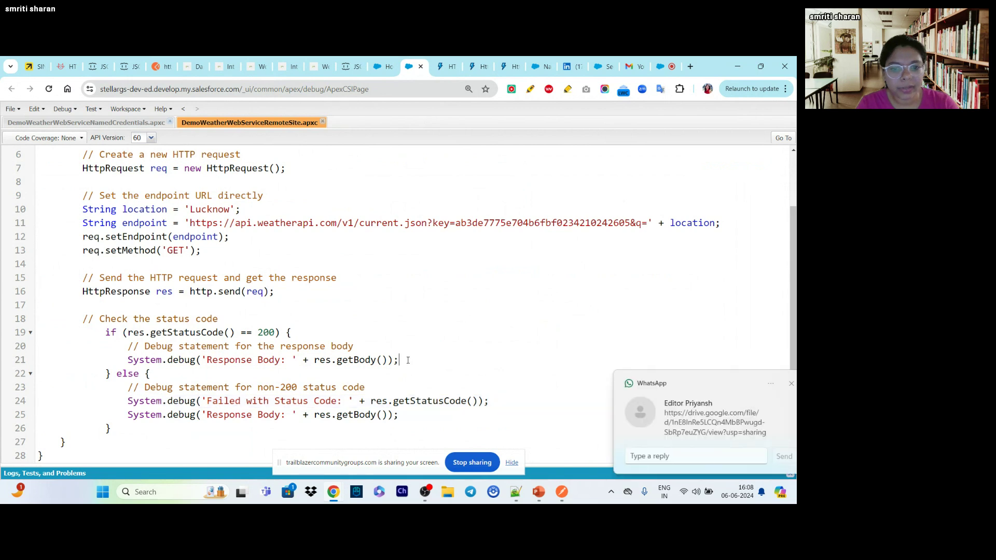
{"action": "key", "text": "Return"}
{"action": "type", "text": "System.debug('Failed with Status Code: ' + res.getStatusCode());"}
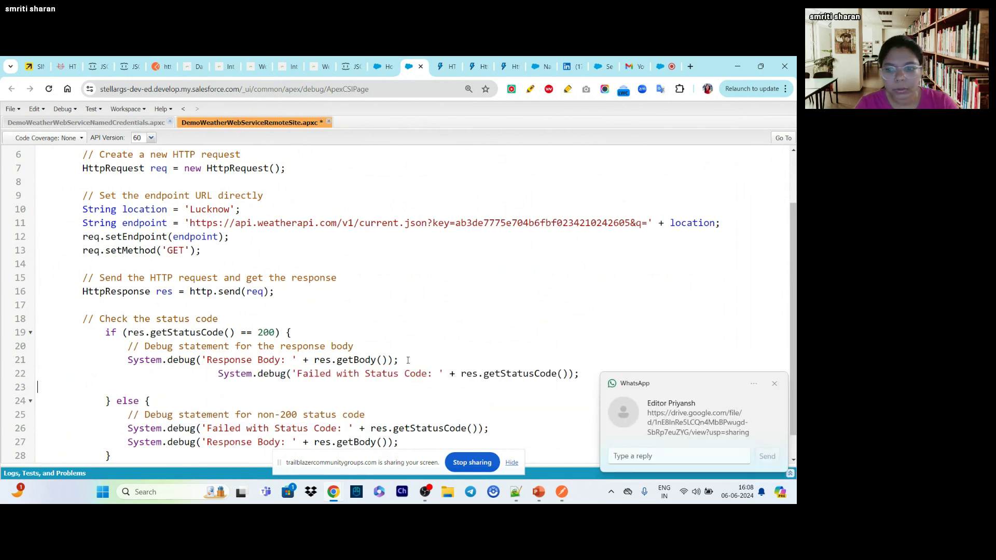
{"action": "left_click", "coordinate": [775, 384]}
Remove the extra indentation from the copied debug statement so it lines up with the line above
{"action": "left_click_drag", "start_coordinate": [223, 378], "coordinate": [129, 378]}
{"action": "left_click", "coordinate": [220, 377]}
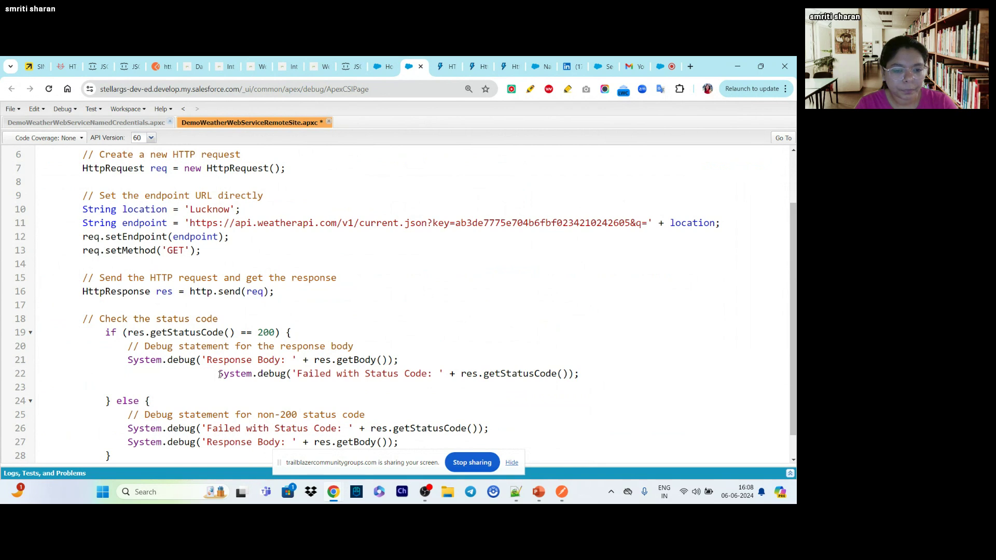
{"action": "left_click_drag", "start_coordinate": [220, 377], "coordinate": [128, 374]}
{"action": "key", "text": "BackSpace"}
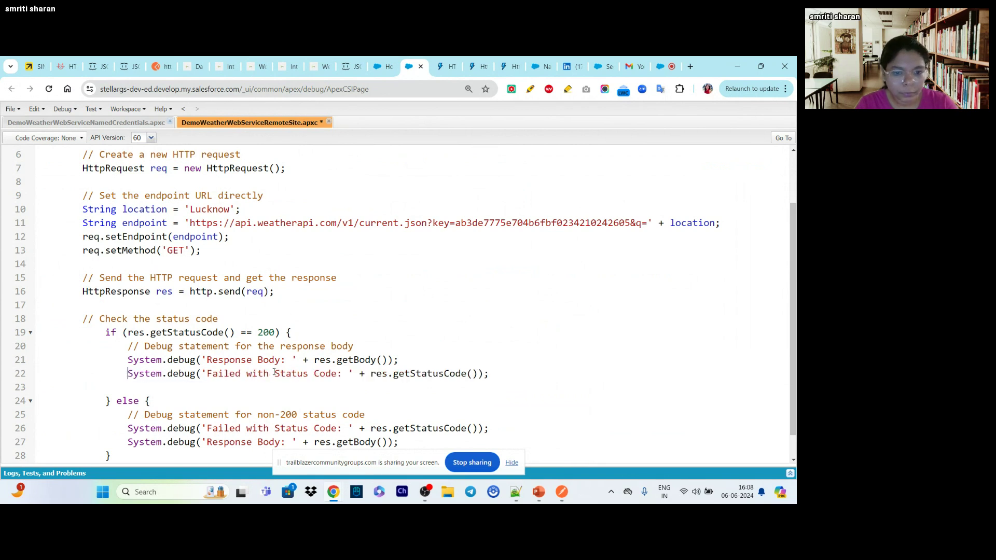
Shorten the copied debug statement's label to 'Status Code: ' and save the class
{"action": "left_click_drag", "start_coordinate": [221, 375], "coordinate": [207, 374]}
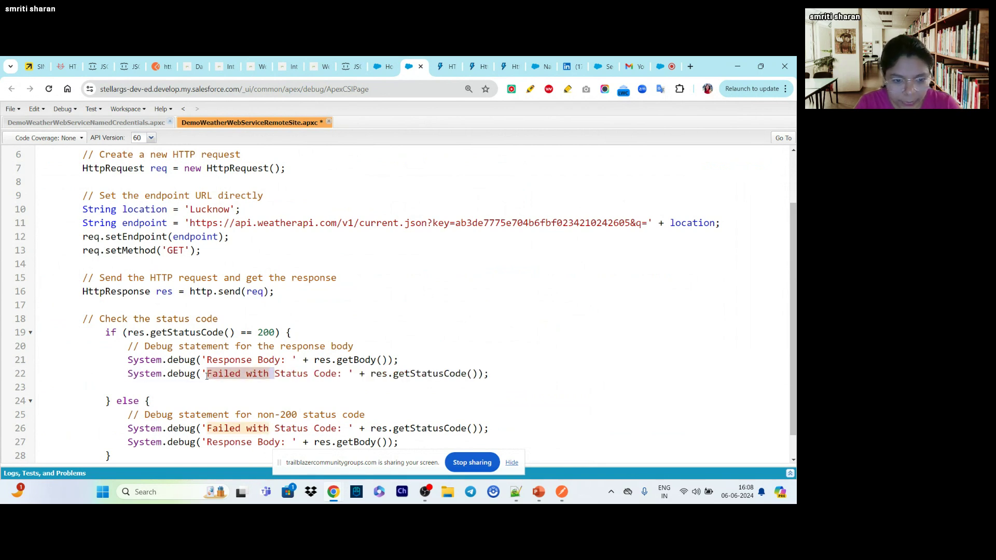
{"action": "key", "text": "BackSpace"}
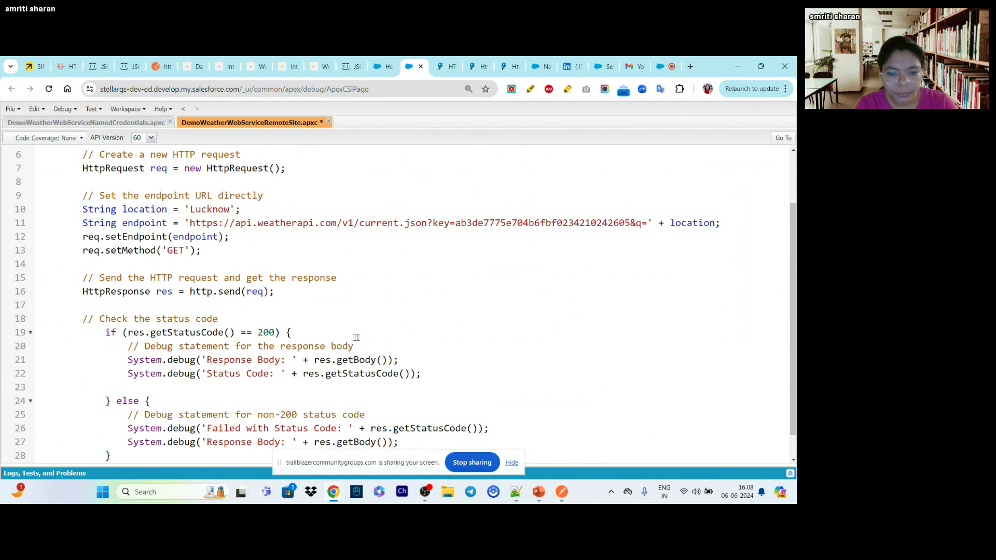
{"action": "key", "text": "Home"}
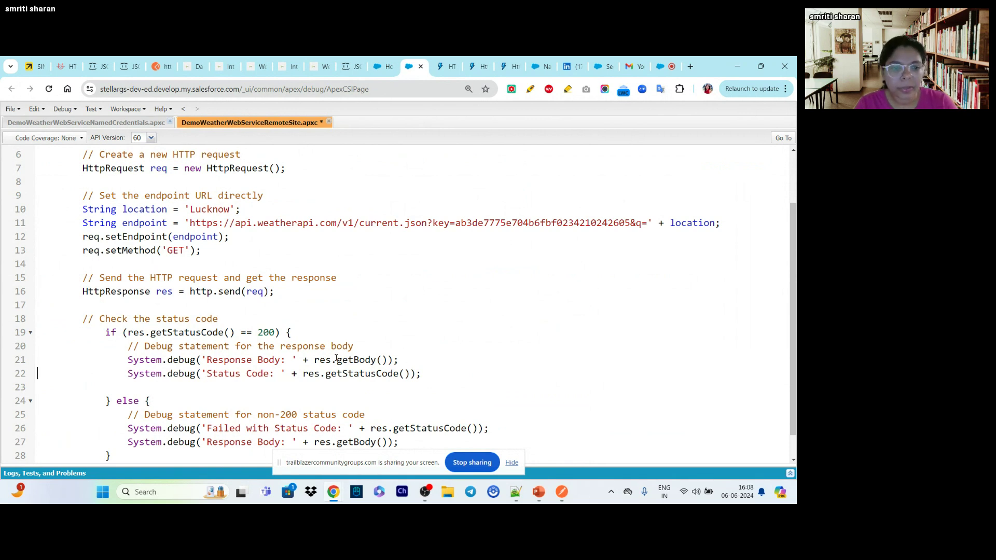
{"action": "key", "text": "ctrl+s"}
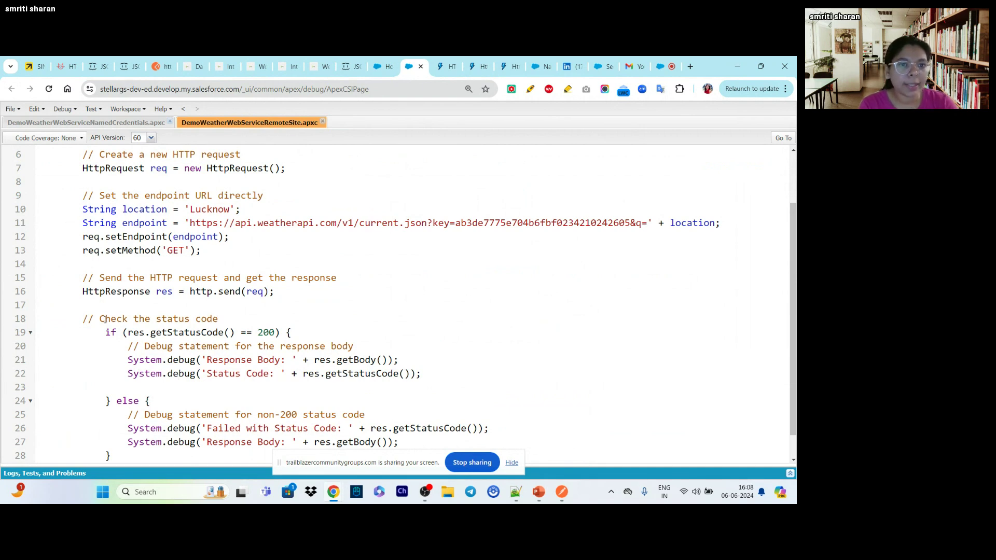
Replace the class name in the anonymous Apex code with DemoWeatherWebServiceRemoteSite and execute its getWeather() method with the log set to open
{"action": "scroll", "coordinate": [67, 285], "scroll_direction": "up", "scroll_amount": 2}
{"action": "left_click", "coordinate": [63, 109]}
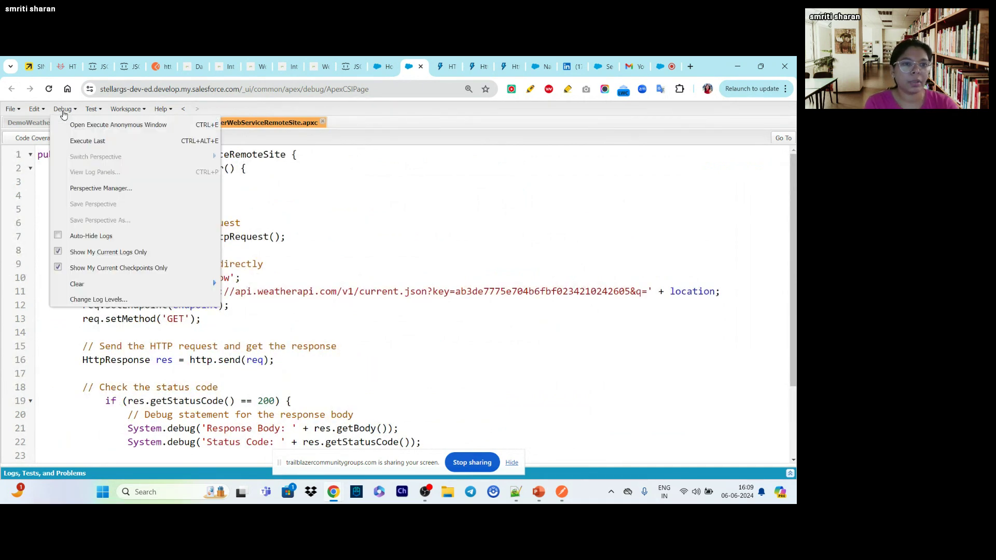
{"action": "left_click", "coordinate": [73, 128]}
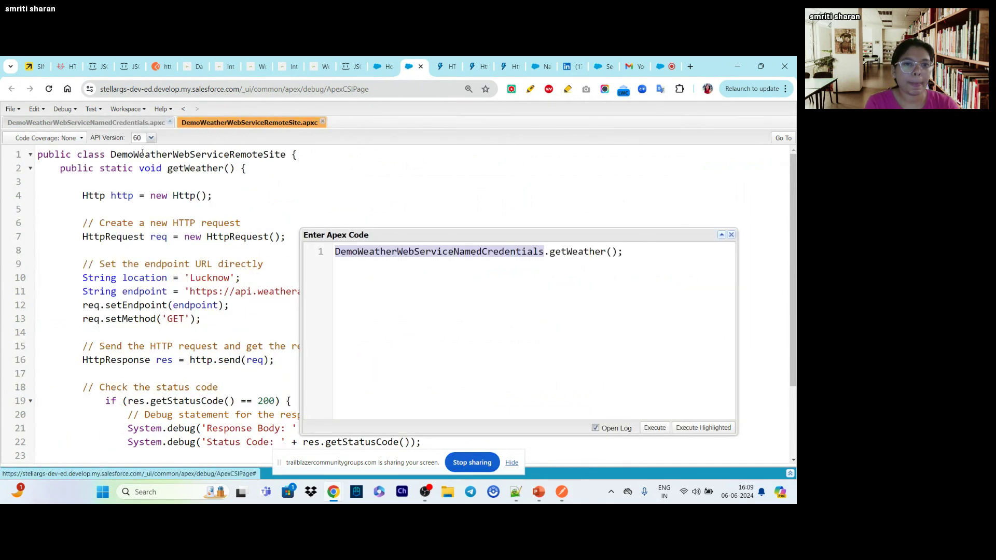
{"action": "double_click", "coordinate": [206, 159]}
{"action": "key", "text": "ctrl+c"}
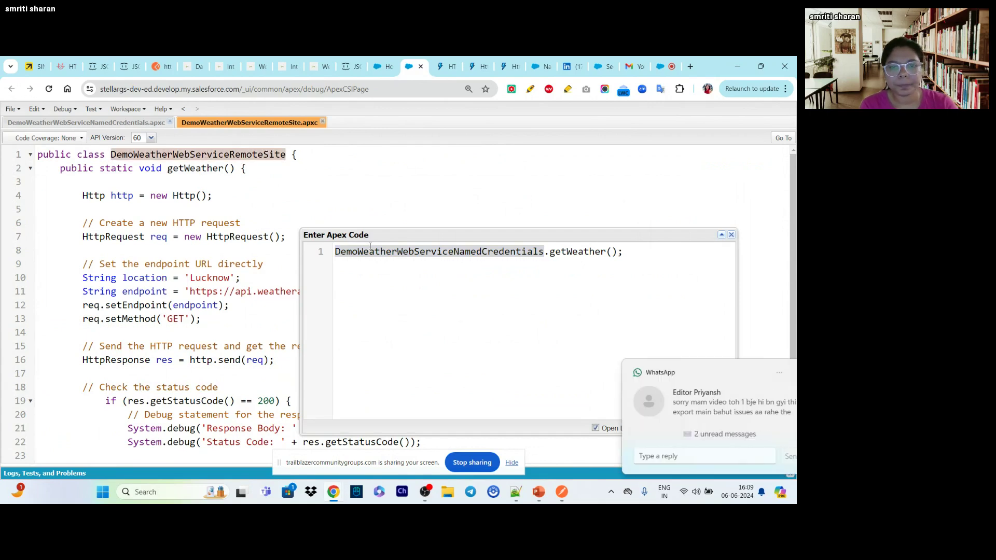
{"action": "left_click", "coordinate": [774, 374]}
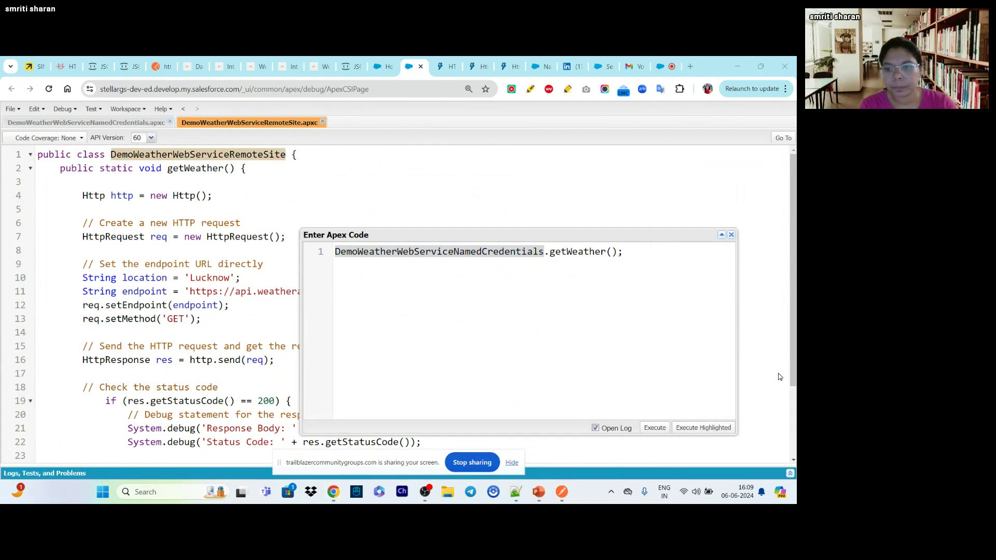
{"action": "key", "text": "ctrl+v"}
{"action": "left_click", "coordinate": [654, 427]}
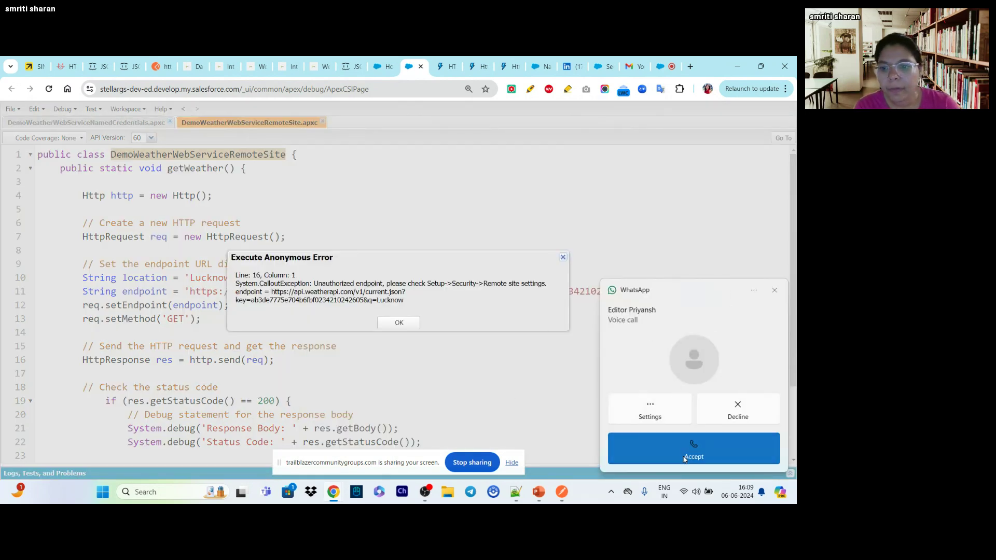
Decline the incoming call, read and close the Execute Anonymous error, and view the Named Credential vs Remote Site Settings slide
{"action": "left_click", "coordinate": [735, 411]}
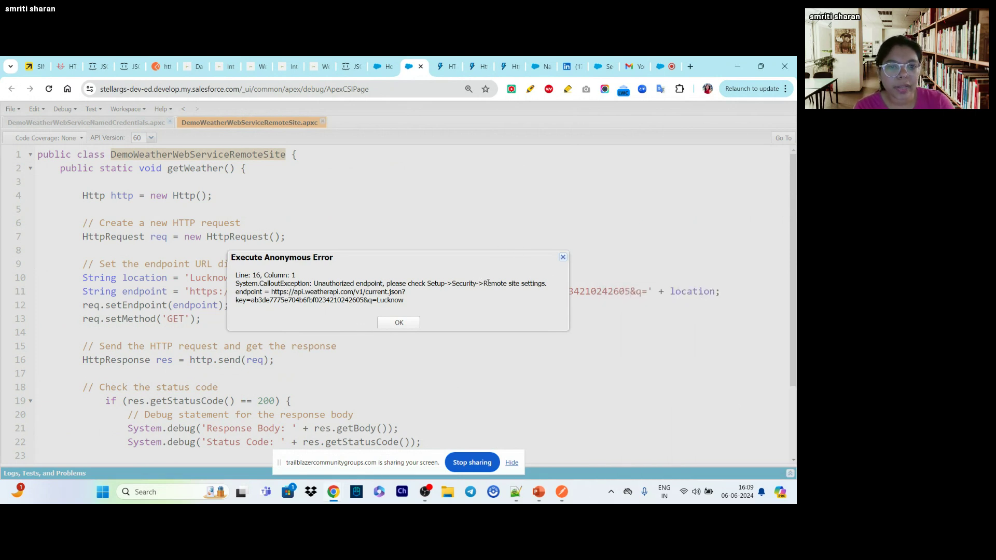
{"action": "triple_click", "coordinate": [342, 292]}
{"action": "left_click", "coordinate": [322, 313]}
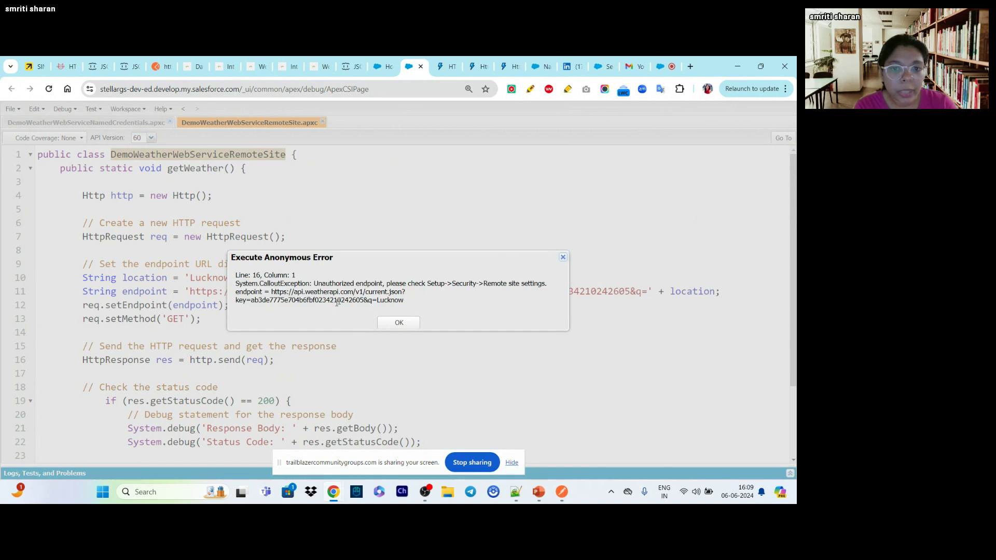
{"action": "left_click_drag", "start_coordinate": [314, 283], "coordinate": [439, 302]}
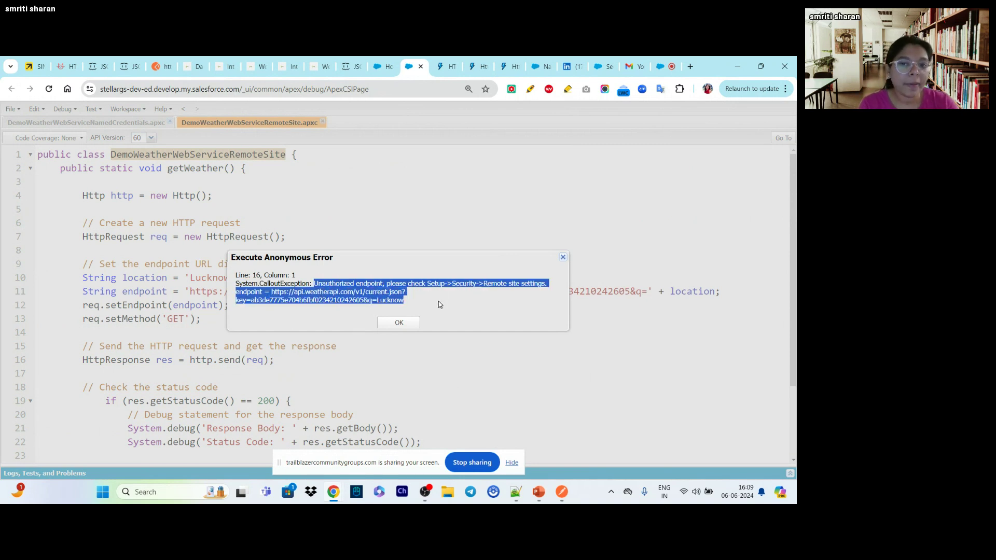
{"action": "left_click", "coordinate": [437, 301]}
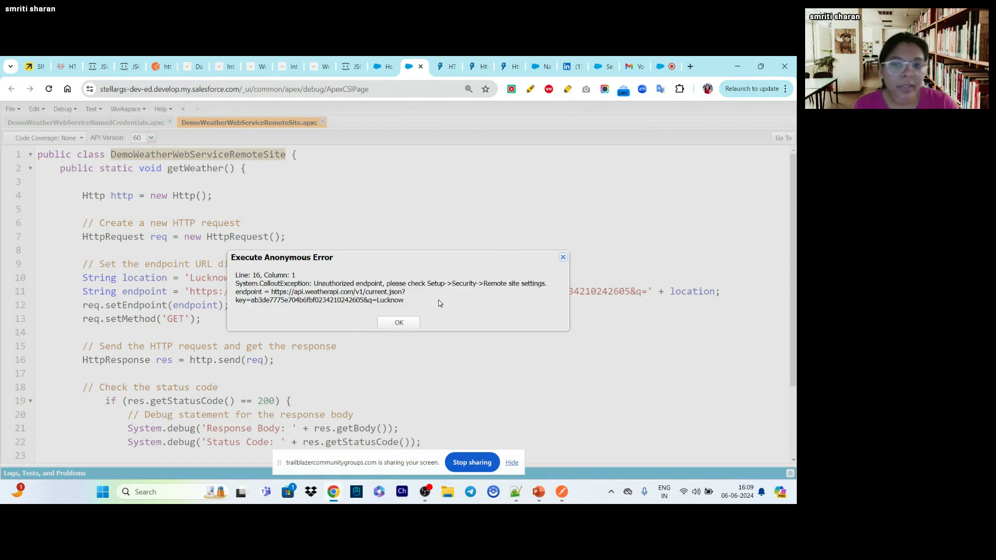
{"action": "triple_click", "coordinate": [520, 283]}
{"action": "left_click", "coordinate": [511, 298]}
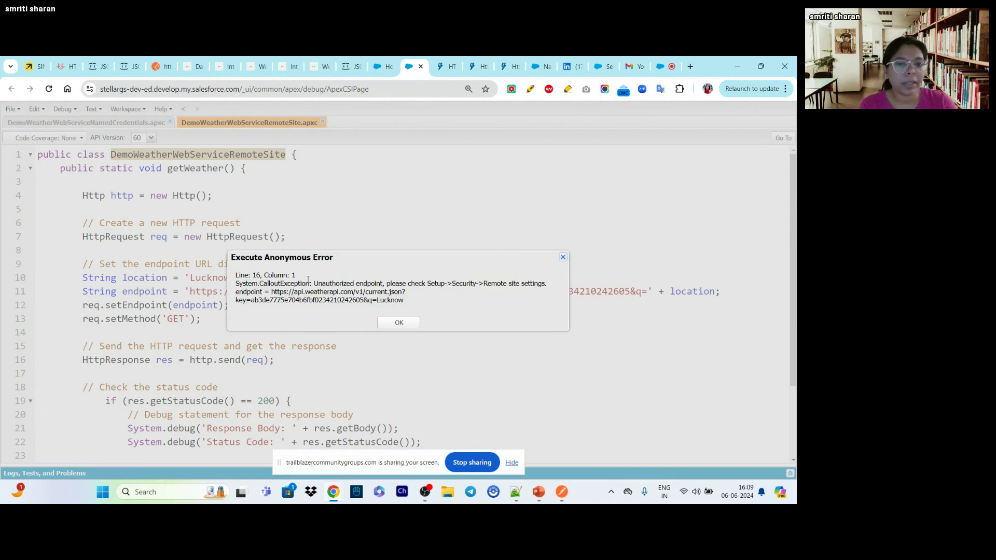
{"action": "left_click", "coordinate": [563, 257]}
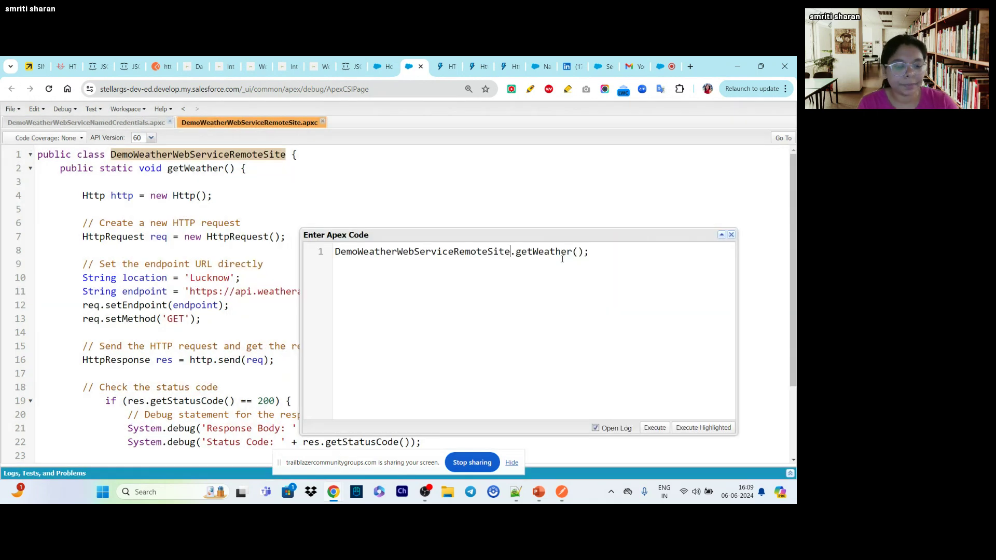
{"action": "key", "text": "alt+Tab"}
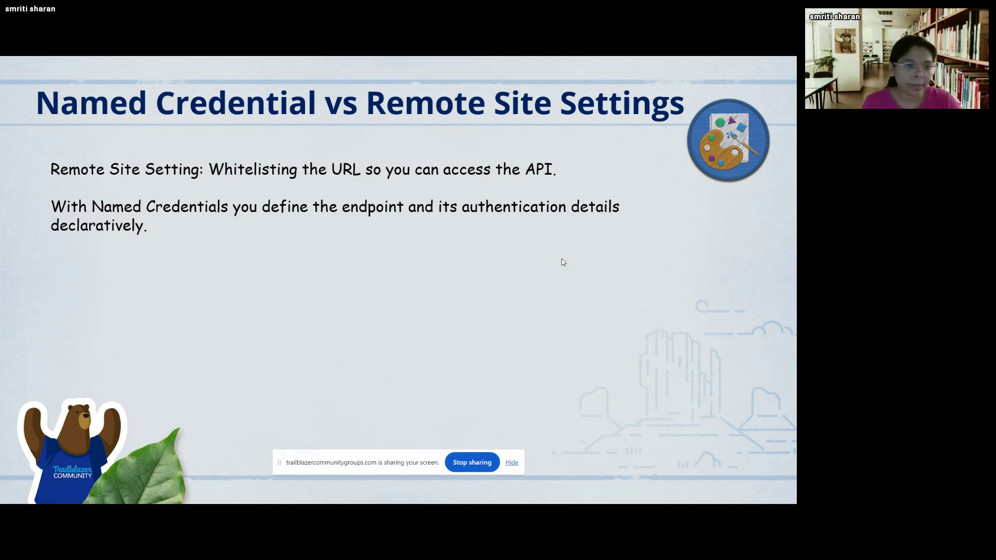
{"action": "key", "text": "alt+Tab"}
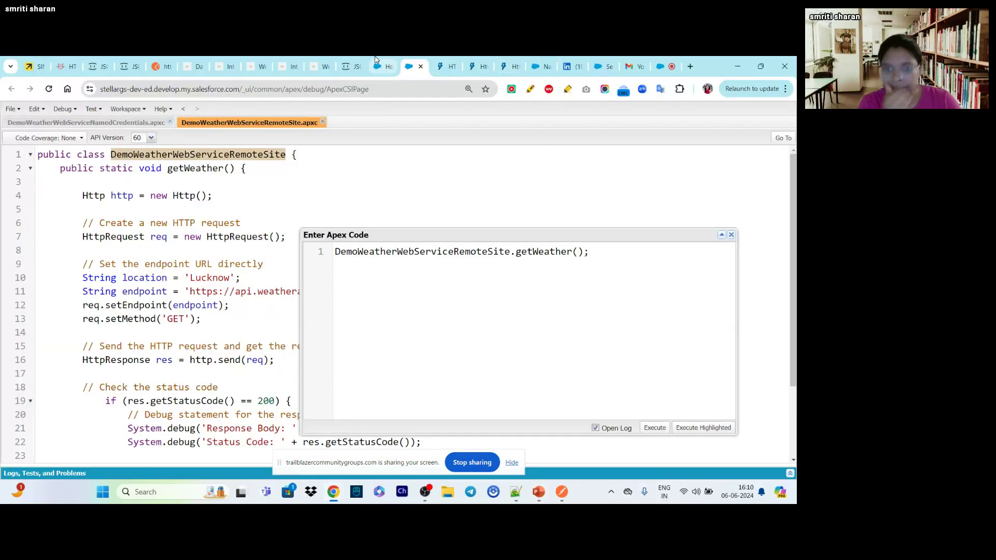
Search Salesforce Setup for "remote", open Remote Site Settings, and start a new remote site
{"action": "left_click", "coordinate": [379, 62]}
{"action": "left_click", "coordinate": [41, 166]}
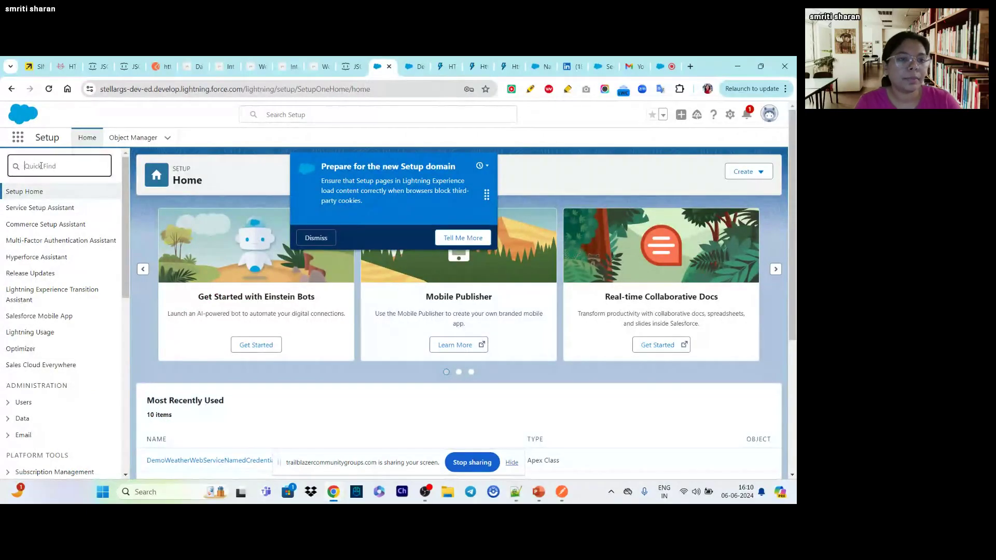
{"action": "type", "text": "remote"}
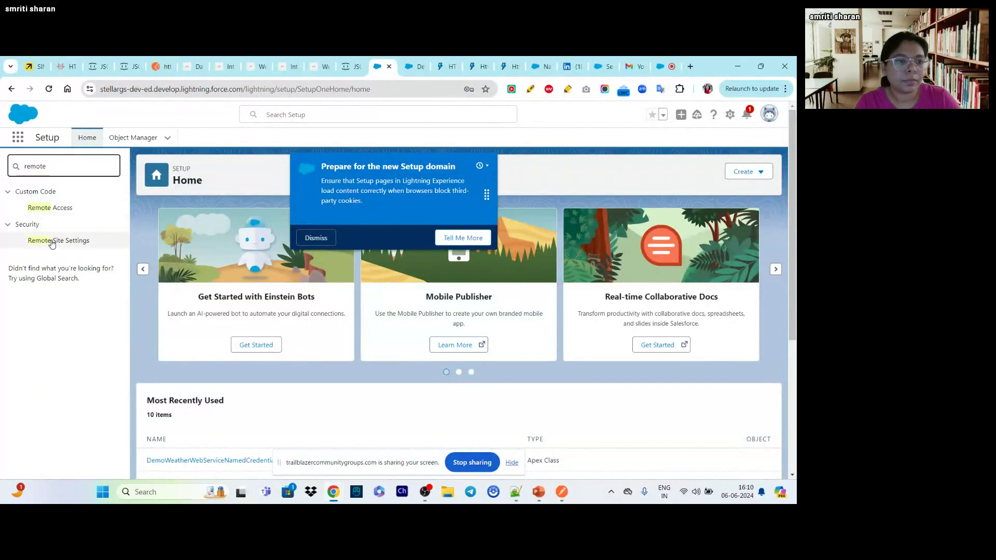
{"action": "left_click", "coordinate": [57, 241]}
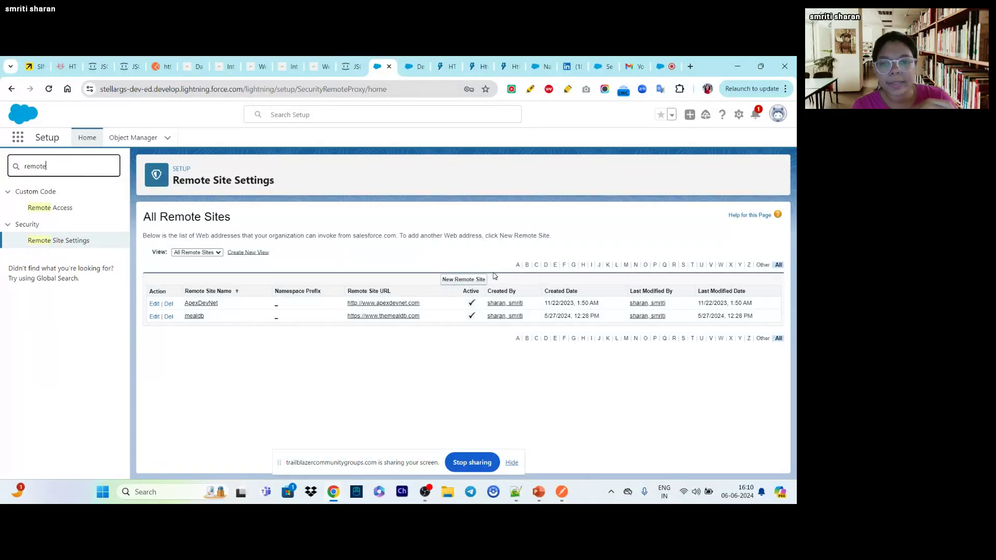
{"action": "left_click", "coordinate": [465, 279]}
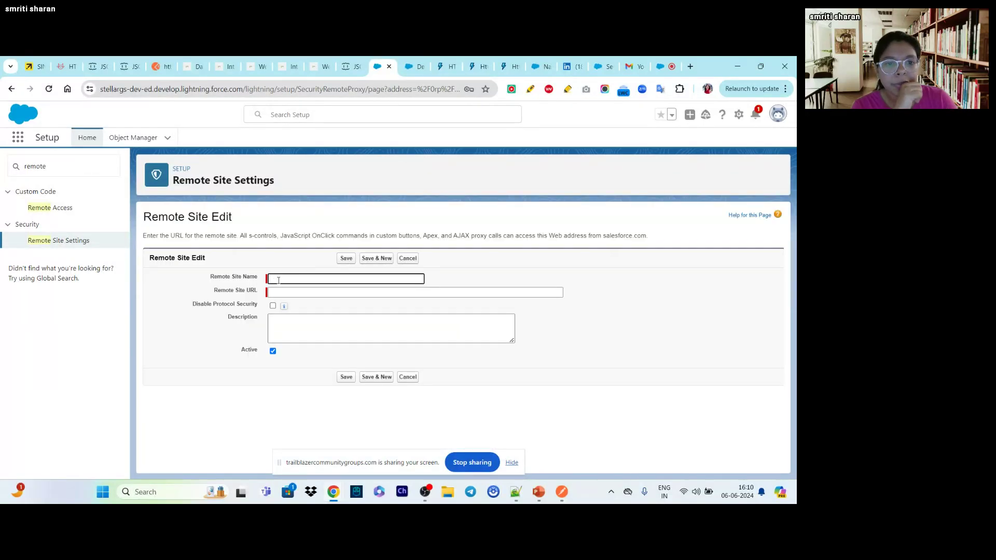
Name the new remote site WeatherAPI, leaving its URL blank
{"action": "type", "text": "W"}
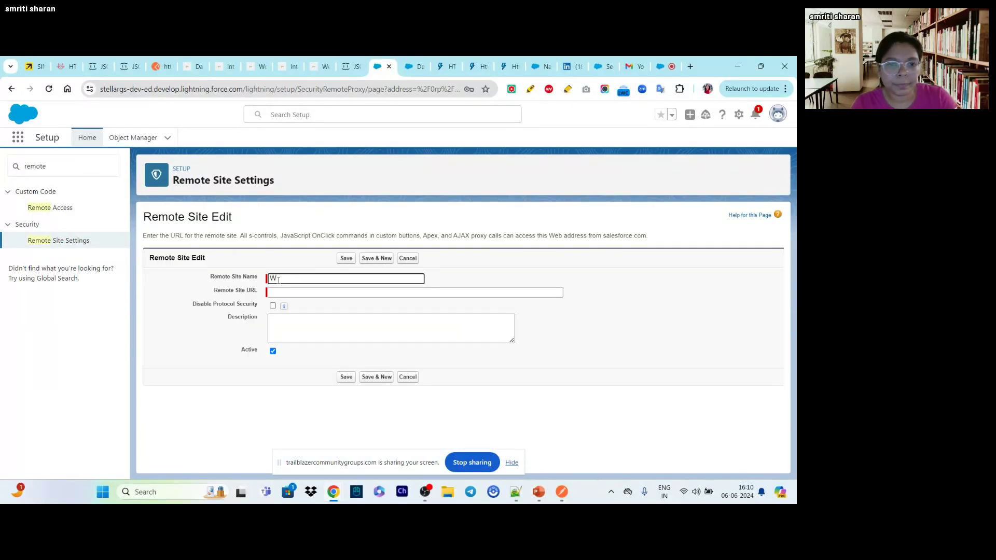
{"action": "type", "text": "eatherAP"}
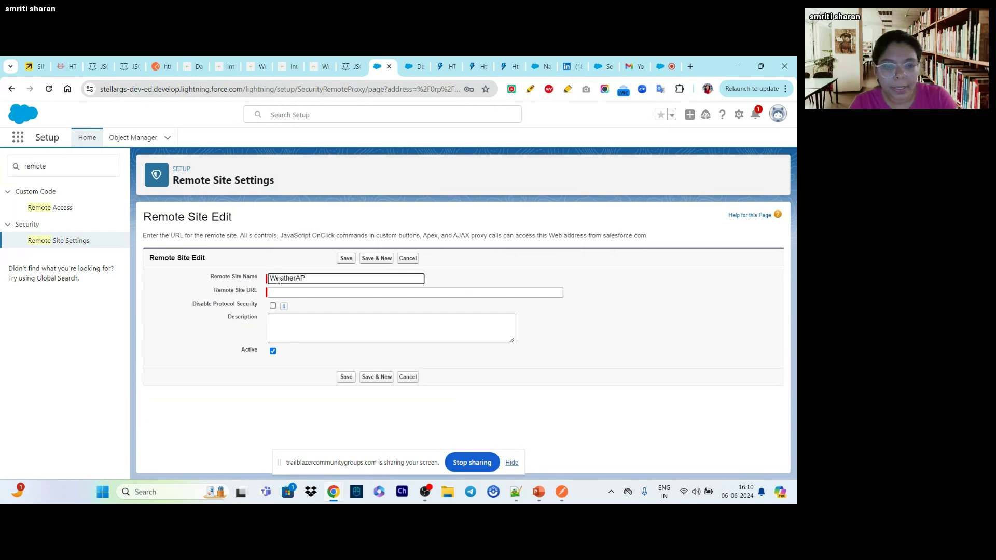
{"action": "type", "text": "I"}
{"action": "left_click", "coordinate": [281, 301]}
{"action": "left_click", "coordinate": [280, 293]}
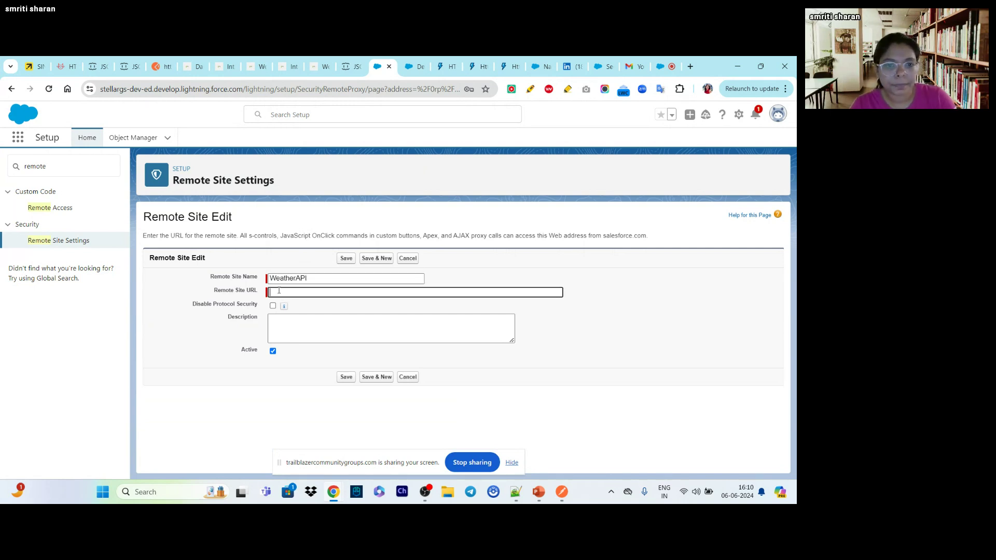
{"action": "type", "text": "Wea"}
{"action": "key", "text": "BackSpace"}
{"action": "key", "text": "BackSpace"}
{"action": "key", "text": "BackSpace"}
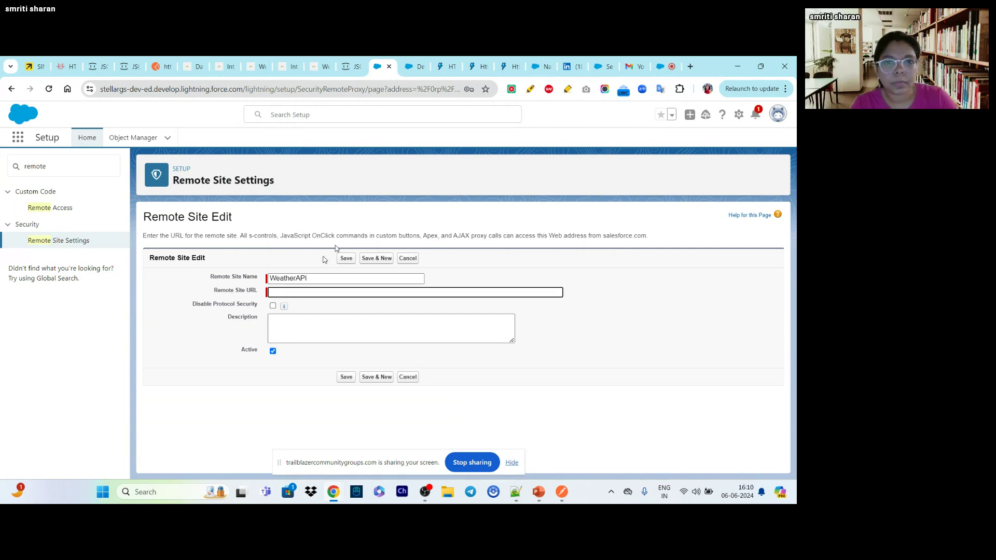
{"action": "left_click", "coordinate": [257, 66]}
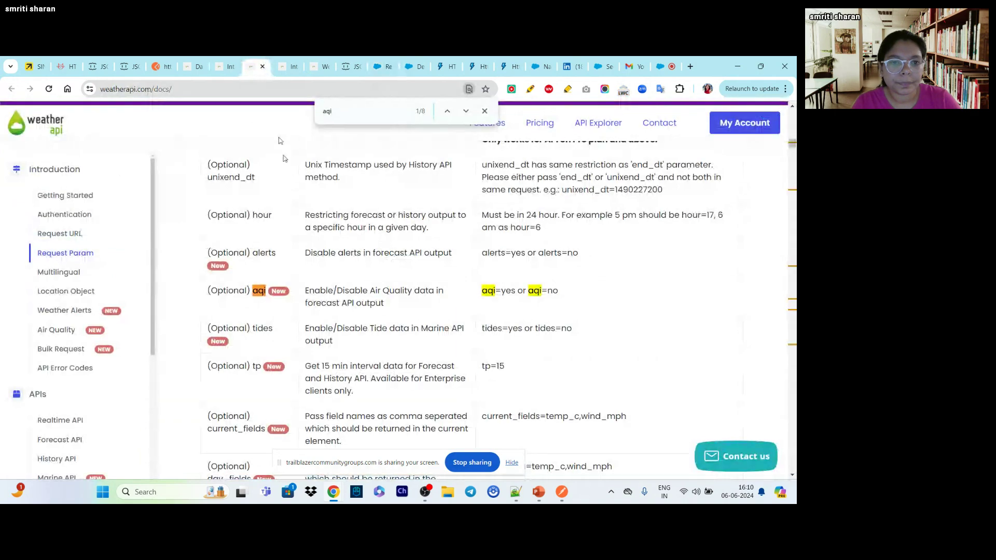
{"action": "scroll", "coordinate": [293, 200], "scroll_direction": "up", "scroll_amount": 15}
{"action": "scroll", "coordinate": [293, 200], "scroll_direction": "up", "scroll_amount": 5}
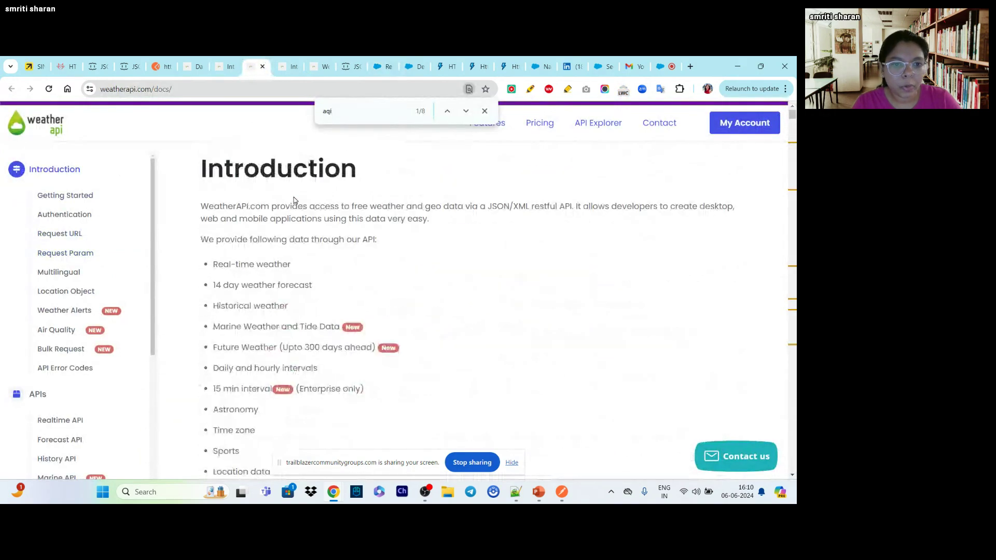
{"action": "scroll", "coordinate": [293, 200], "scroll_direction": "down", "scroll_amount": 15}
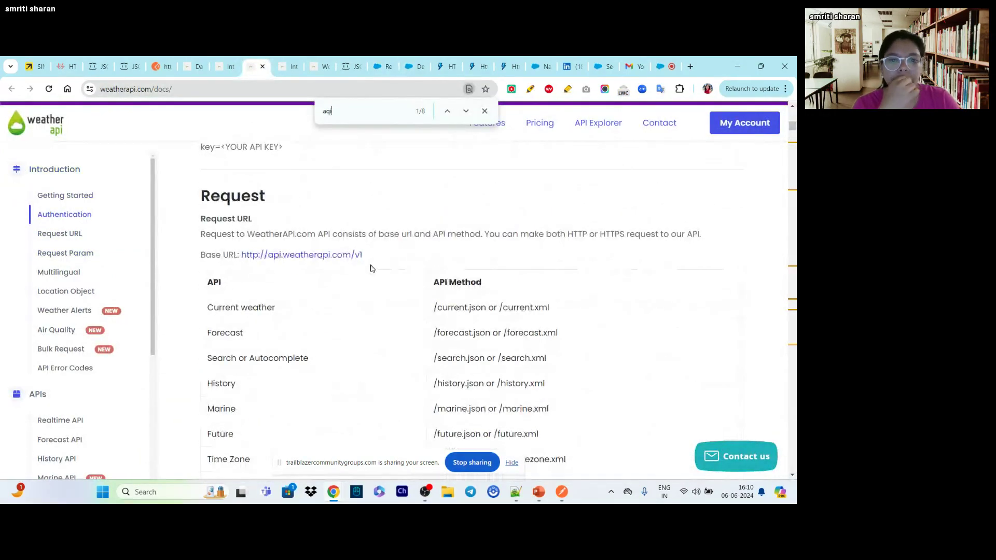
{"action": "left_click_drag", "start_coordinate": [402, 253], "coordinate": [240, 254]}
{"action": "key", "text": "ctrl+c"}
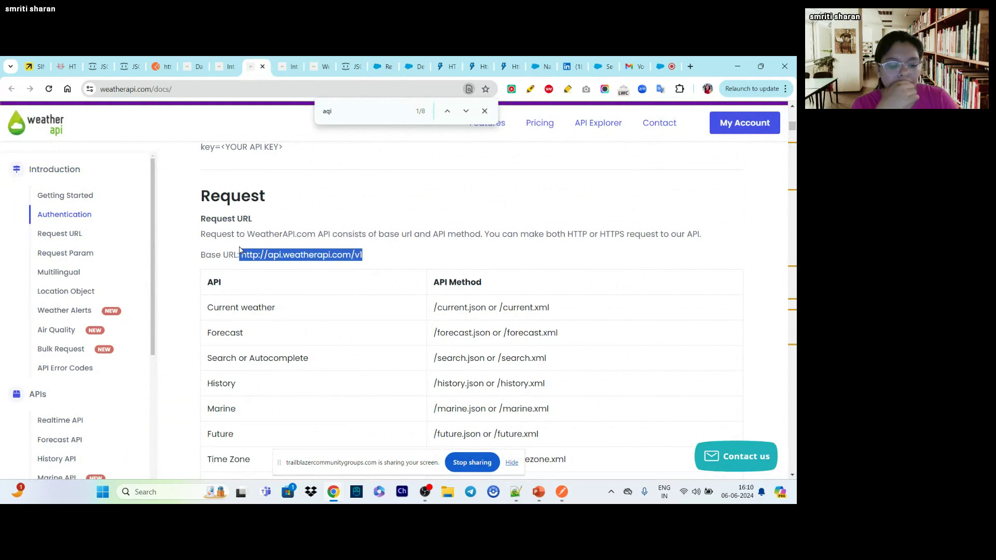
{"action": "left_click", "coordinate": [288, 64]}
{"action": "left_click", "coordinate": [322, 61]}
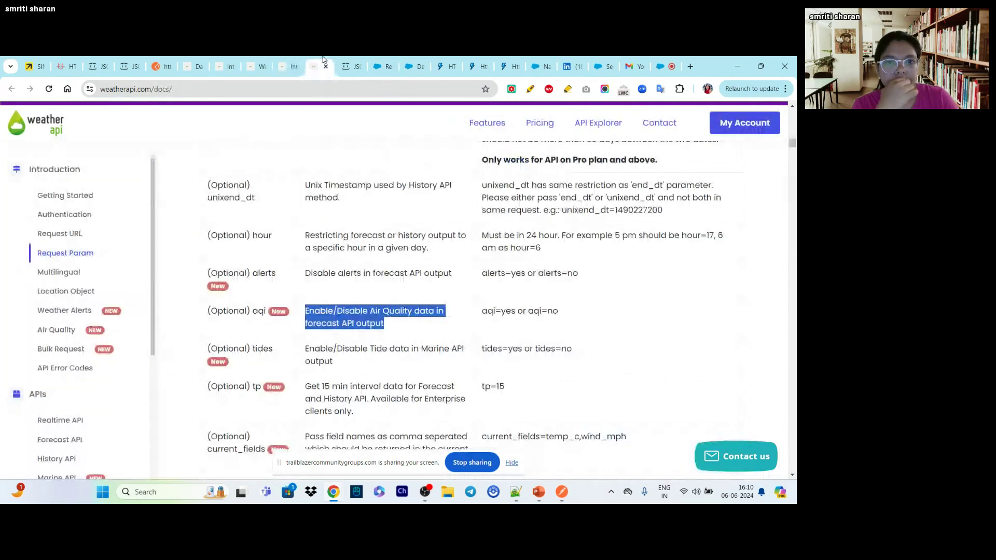
{"action": "left_click", "coordinate": [353, 66]}
{"action": "left_click", "coordinate": [381, 66]}
{"action": "key", "text": "ctrl+v"}
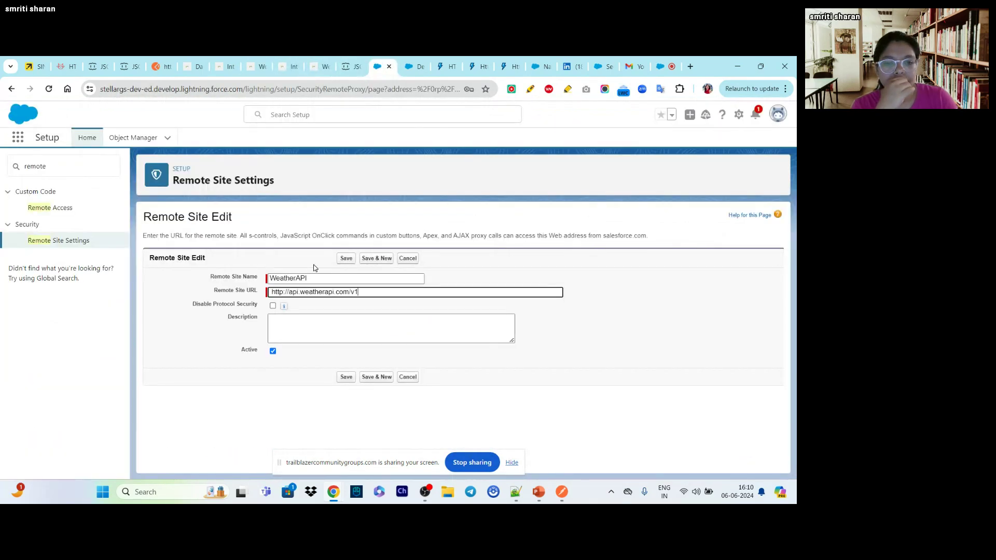
{"action": "left_click", "coordinate": [310, 335]}
{"action": "left_click", "coordinate": [346, 377]}
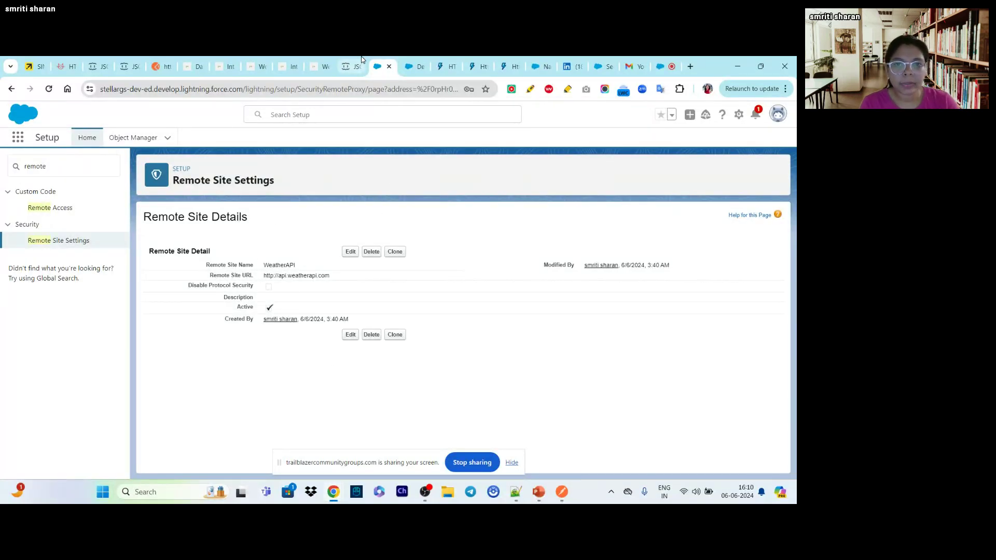
{"action": "left_click", "coordinate": [415, 64]}
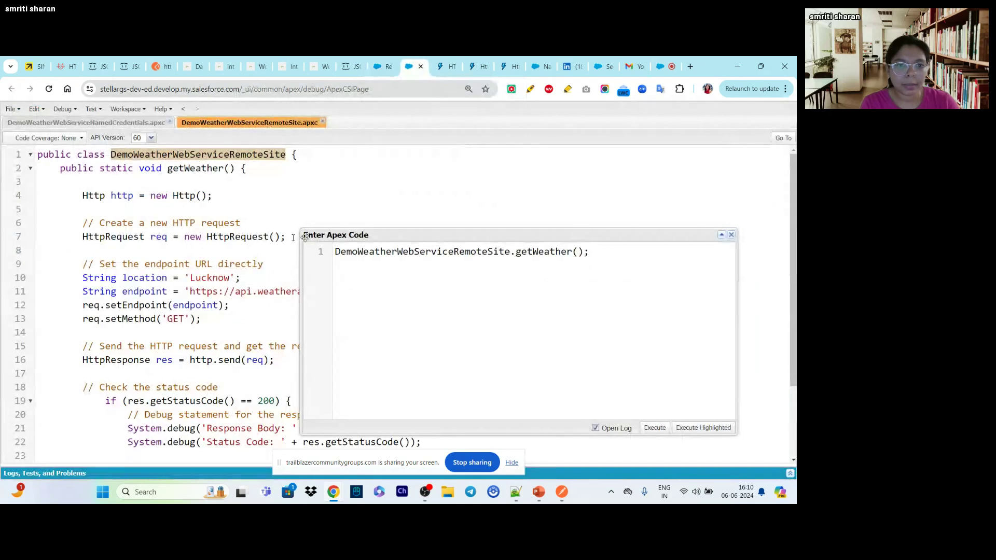
{"action": "left_click", "coordinate": [384, 64]}
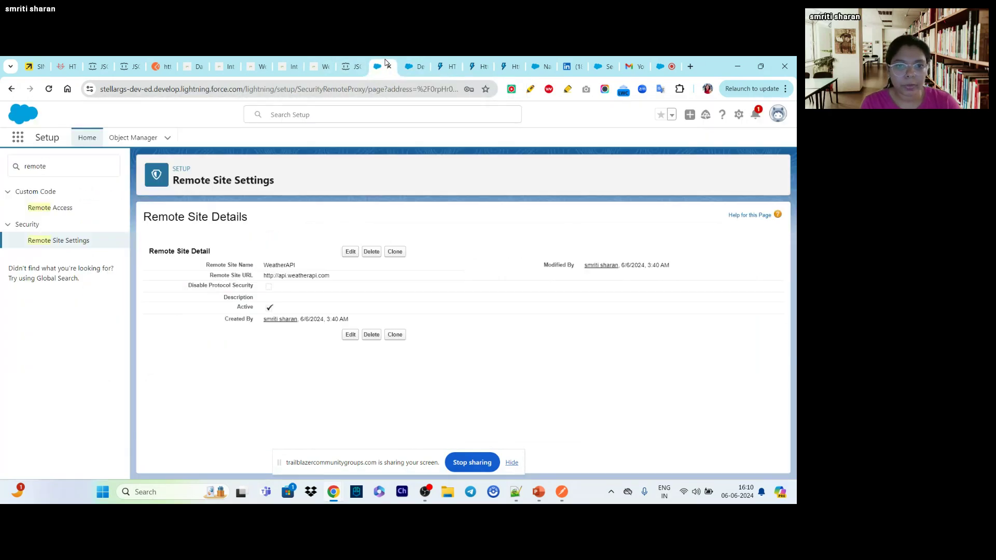
{"action": "left_click", "coordinate": [316, 237]}
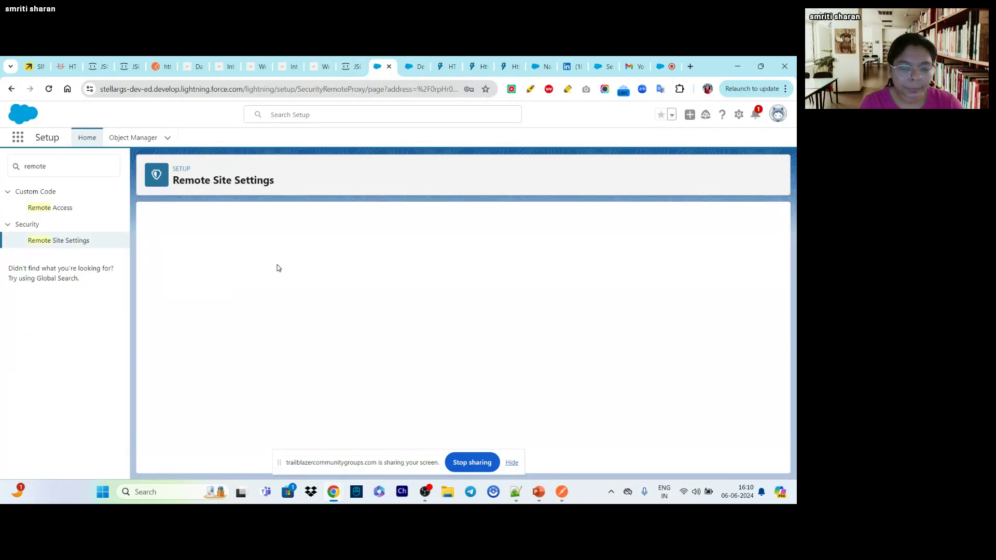
{"action": "left_click", "coordinate": [279, 293]}
{"action": "type", "text": "s://api.weatherapi.com"}
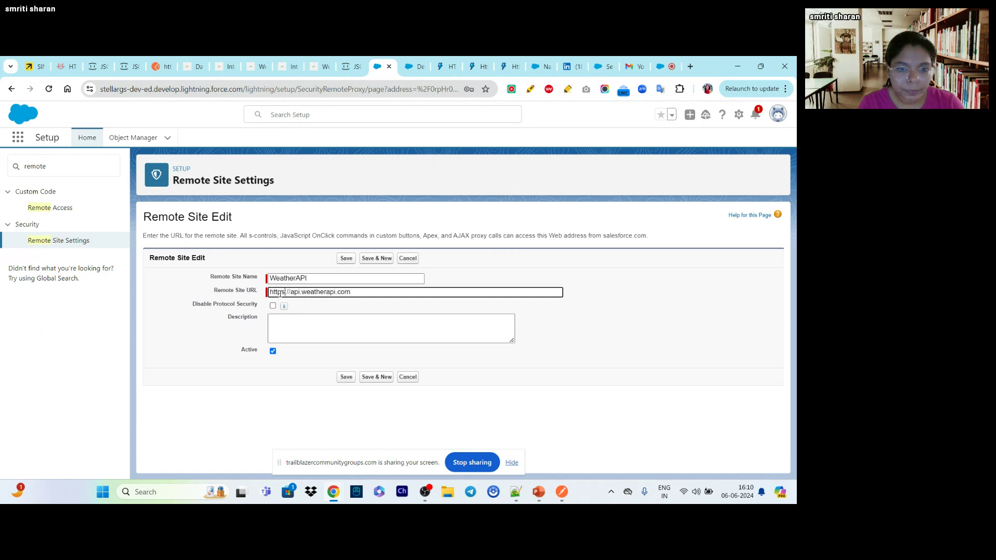
{"action": "left_click", "coordinate": [346, 258]}
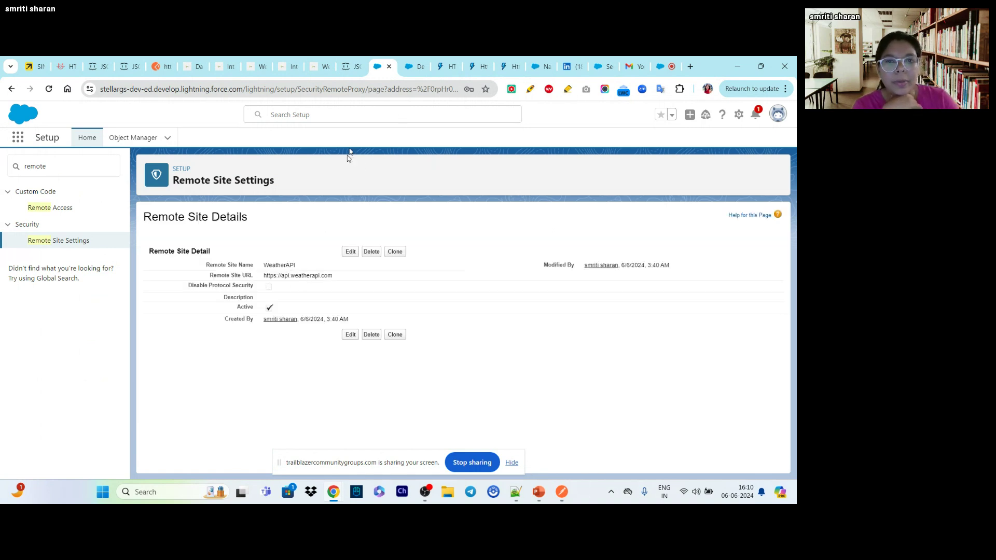
Return to the Developer Console and execute DemoWeatherWebServiceRemoteSite.getWeather() again to open its execution log
{"action": "left_click", "coordinate": [412, 66]}
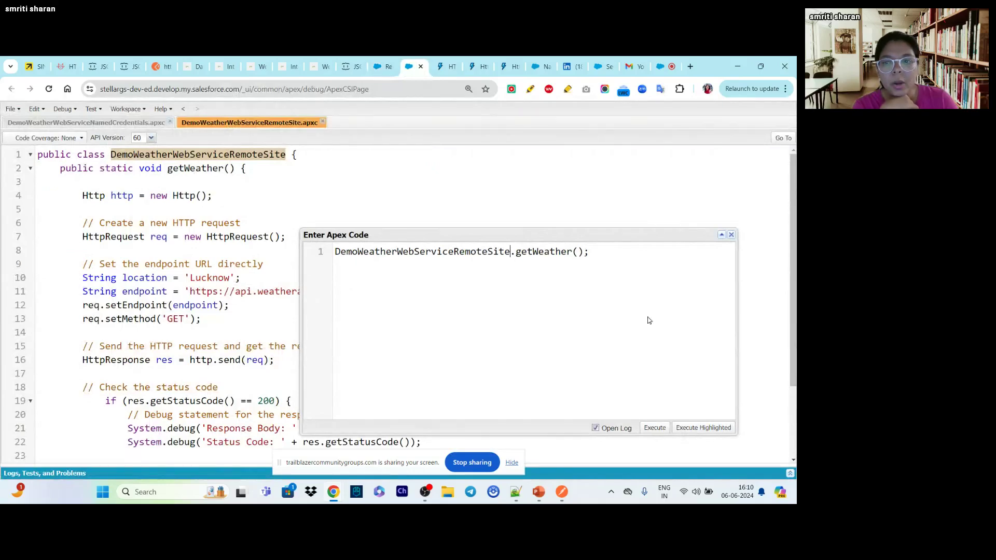
{"action": "left_click", "coordinate": [655, 428]}
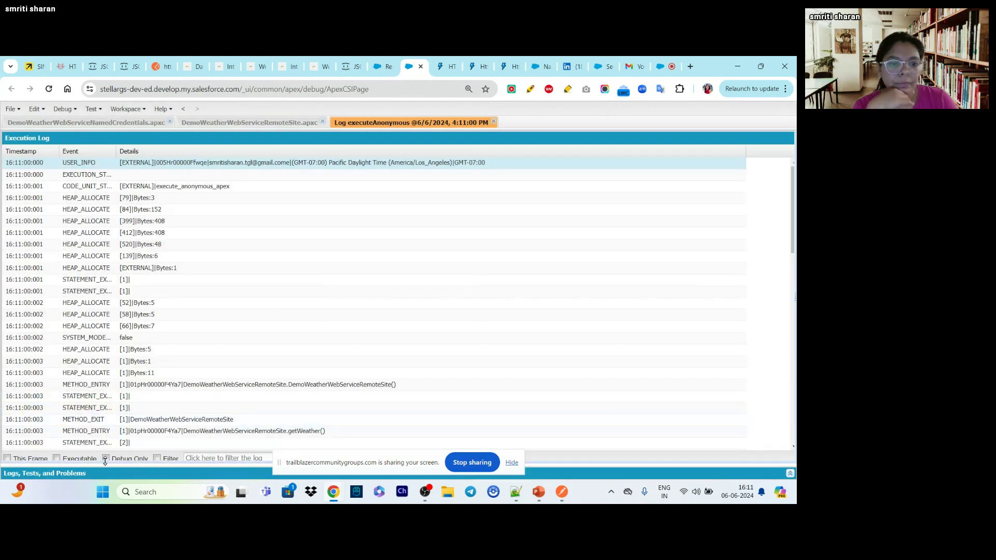
Limit the execution log to debug entries and review the DemoWeatherWebServiceRemoteSite.getWeather() call in the anonymous Apex window
{"action": "left_click", "coordinate": [106, 459]}
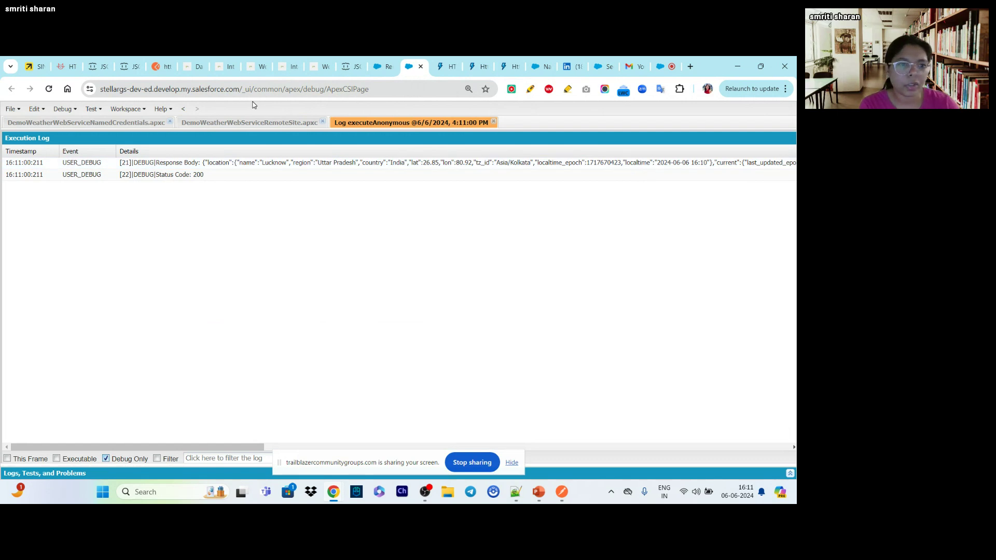
{"action": "left_click", "coordinate": [65, 108]}
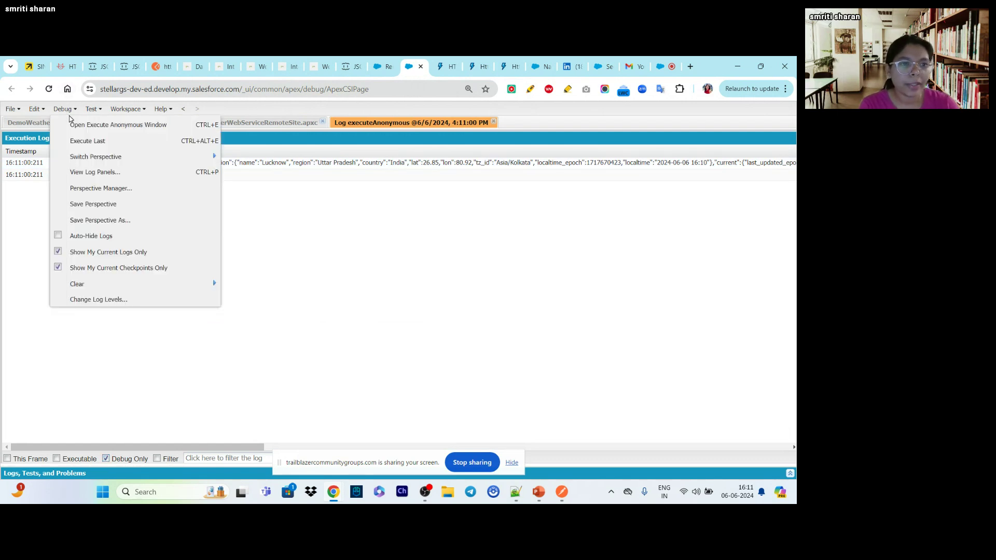
{"action": "left_click", "coordinate": [71, 125]}
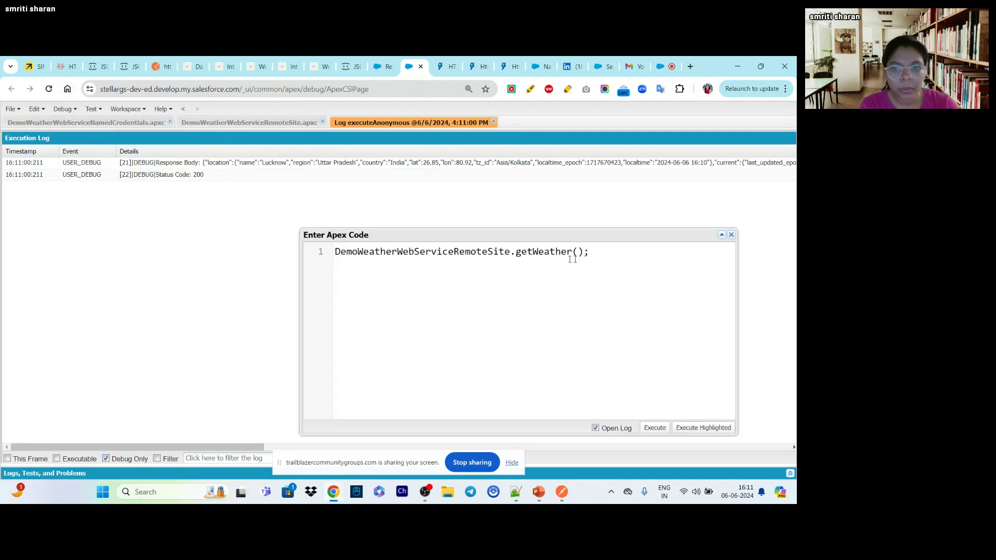
{"action": "double_click", "coordinate": [388, 251]}
{"action": "double_click", "coordinate": [567, 251]}
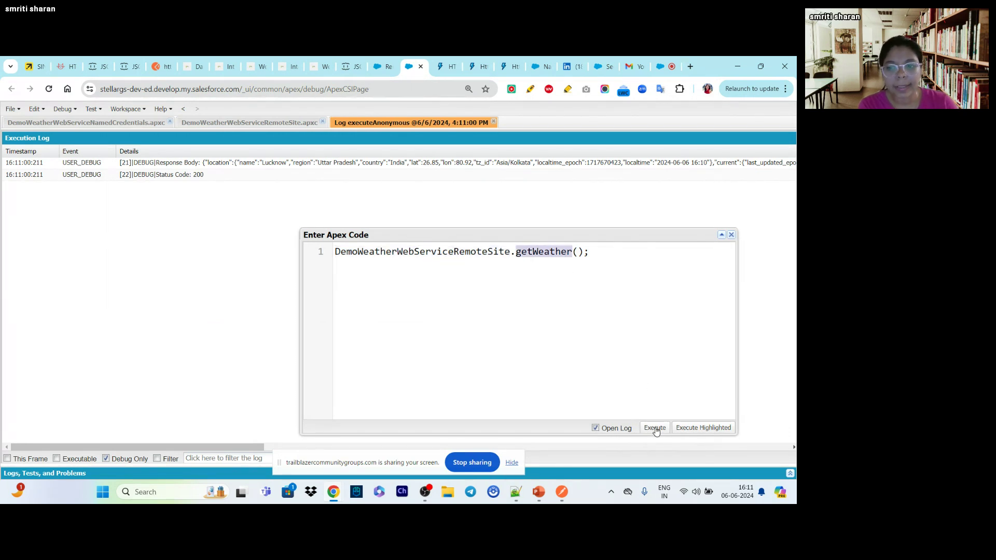
{"action": "left_click", "coordinate": [731, 235]}
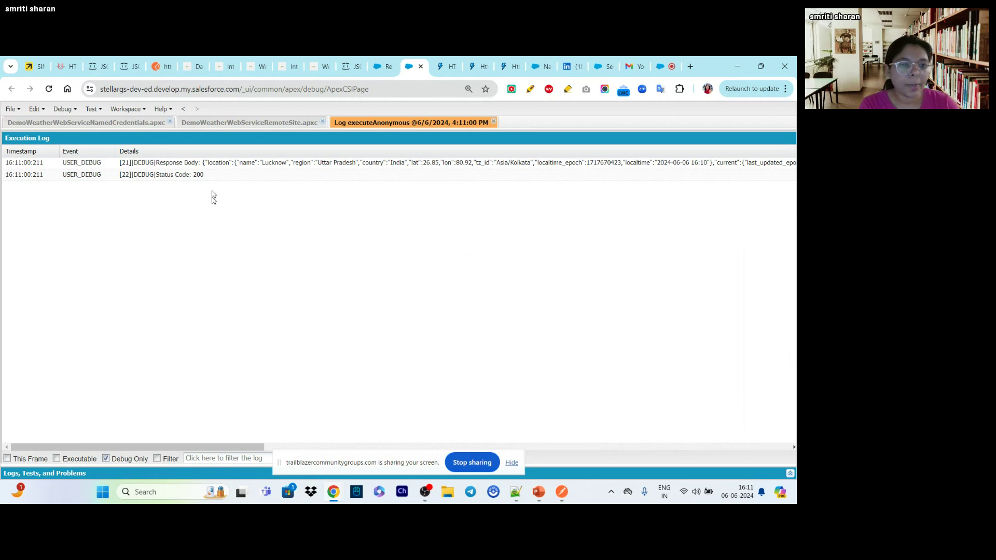
Examine the /v1 path and API key in the DemoWeatherWebServiceRemoteSite class's endpoint string, and switch to the PowerPoint slide show
{"action": "left_click", "coordinate": [230, 123]}
{"action": "left_click", "coordinate": [207, 237]}
{"action": "scroll", "coordinate": [207, 237], "scroll_direction": "down", "scroll_amount": 3}
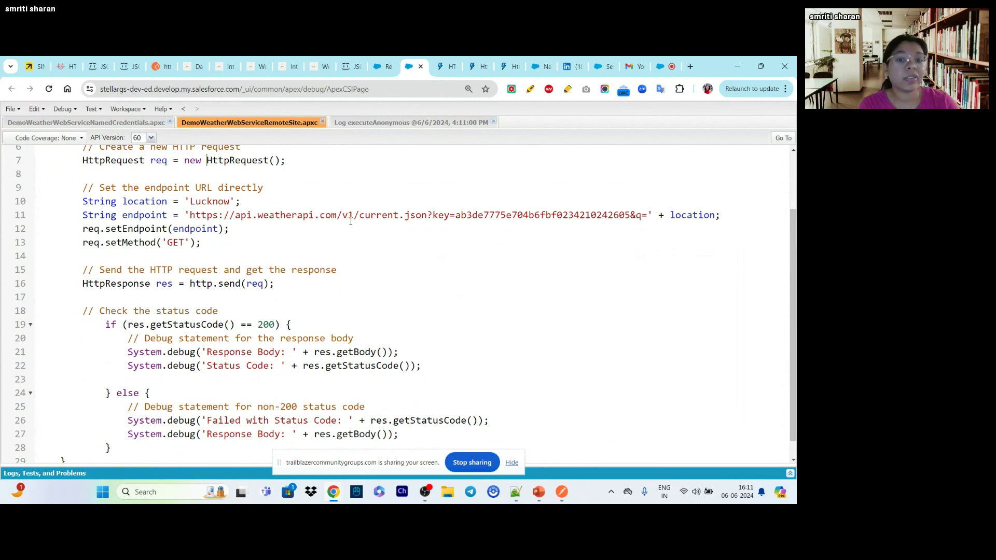
{"action": "left_click_drag", "start_coordinate": [354, 215], "coordinate": [339, 214]}
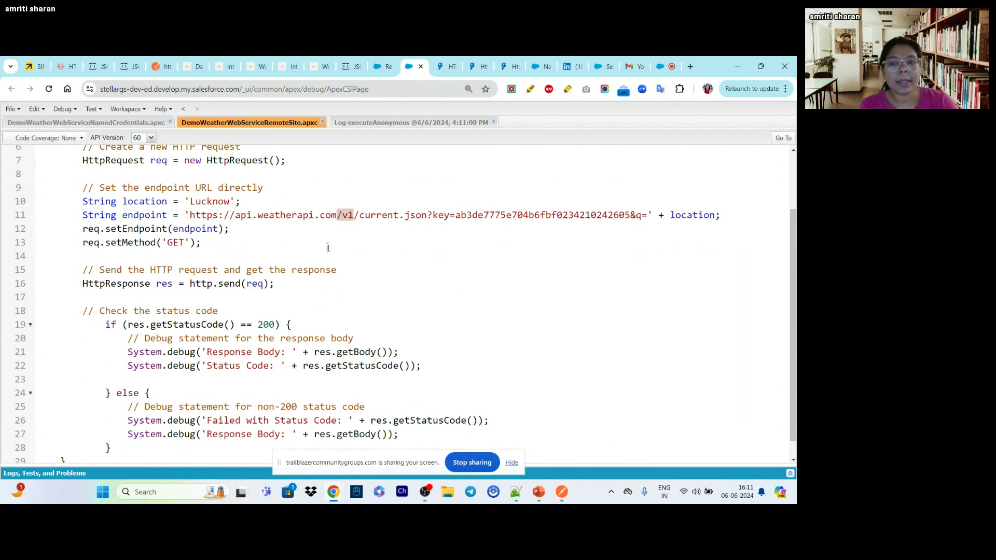
{"action": "left_click", "coordinate": [360, 266]}
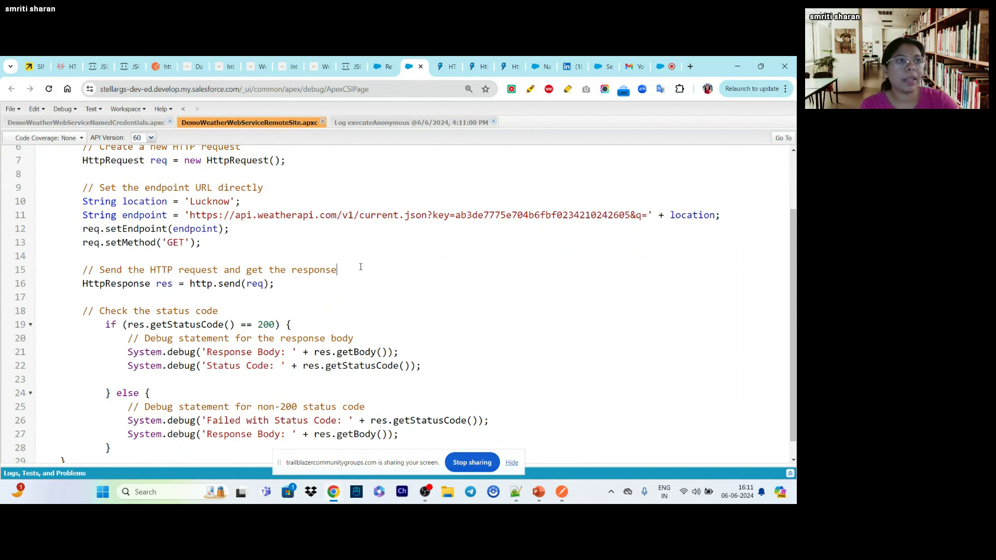
{"action": "scroll", "coordinate": [393, 206], "scroll_direction": "up", "scroll_amount": 1}
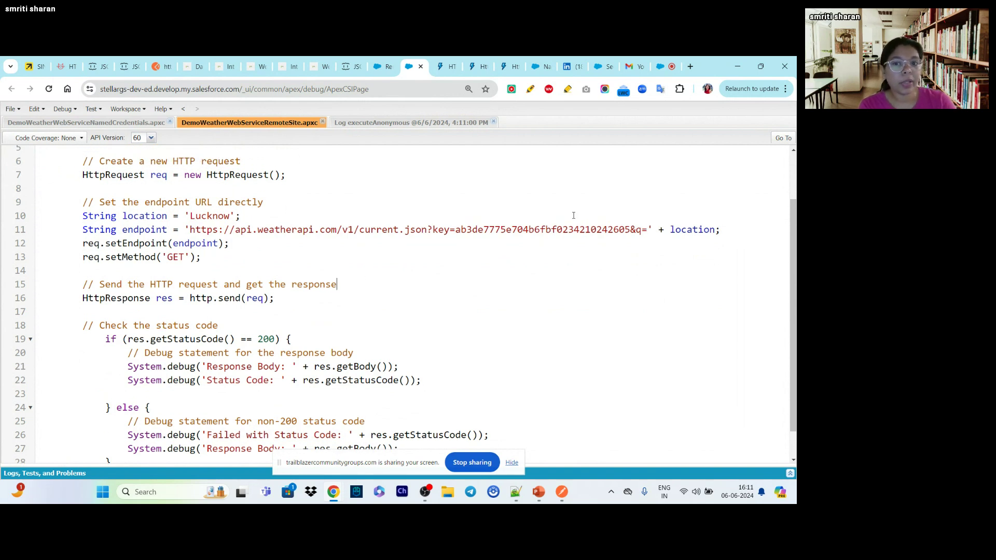
{"action": "double_click", "coordinate": [570, 231]}
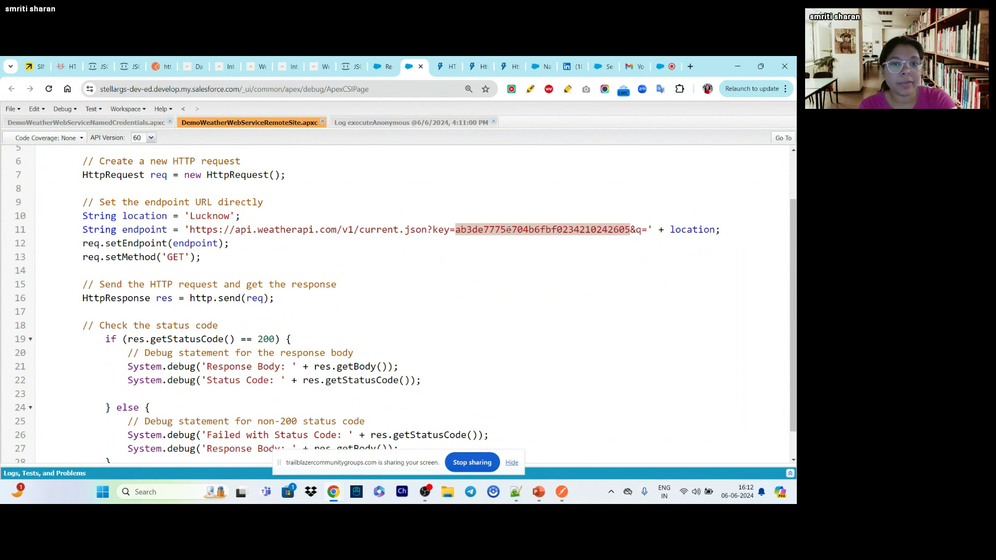
{"action": "left_click", "coordinate": [509, 257]}
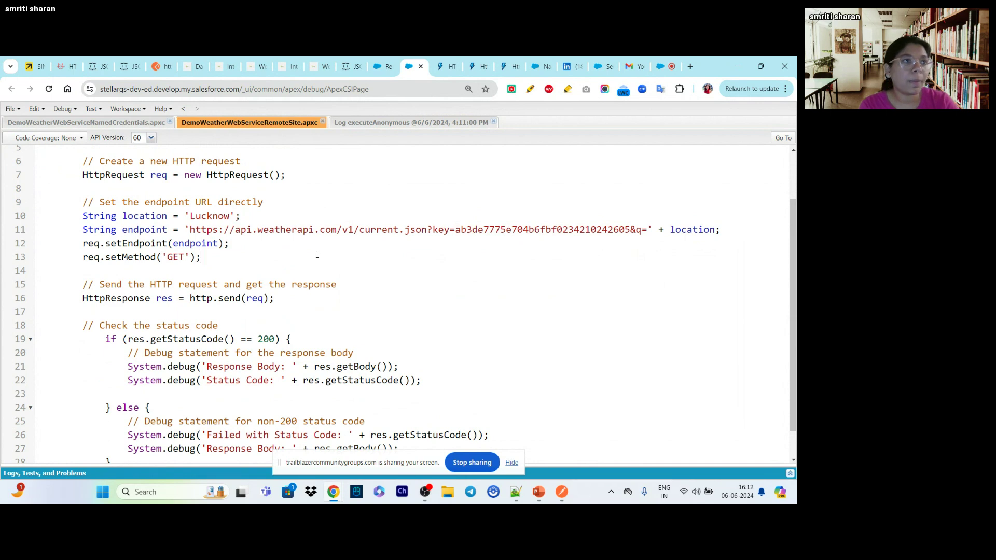
{"action": "key", "text": "alt+Tab"}
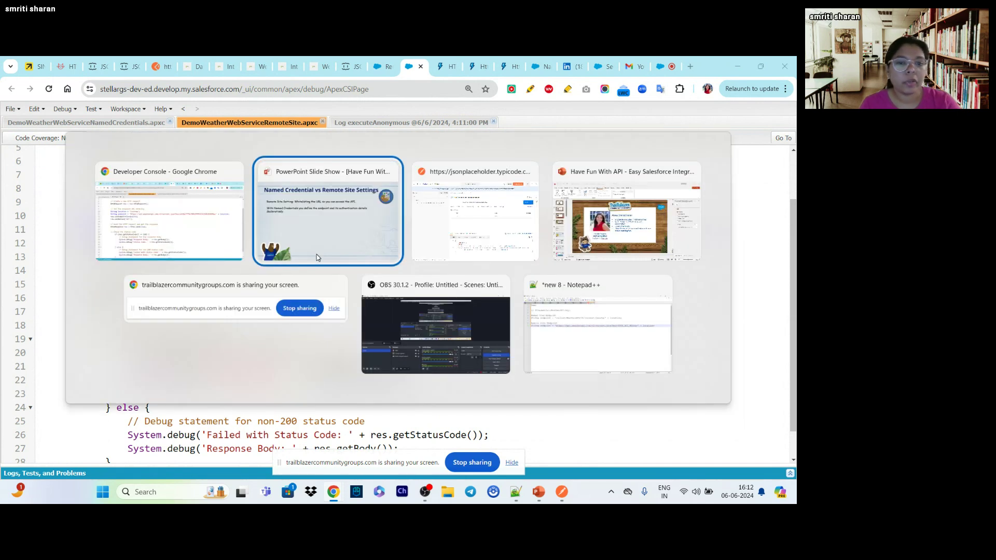
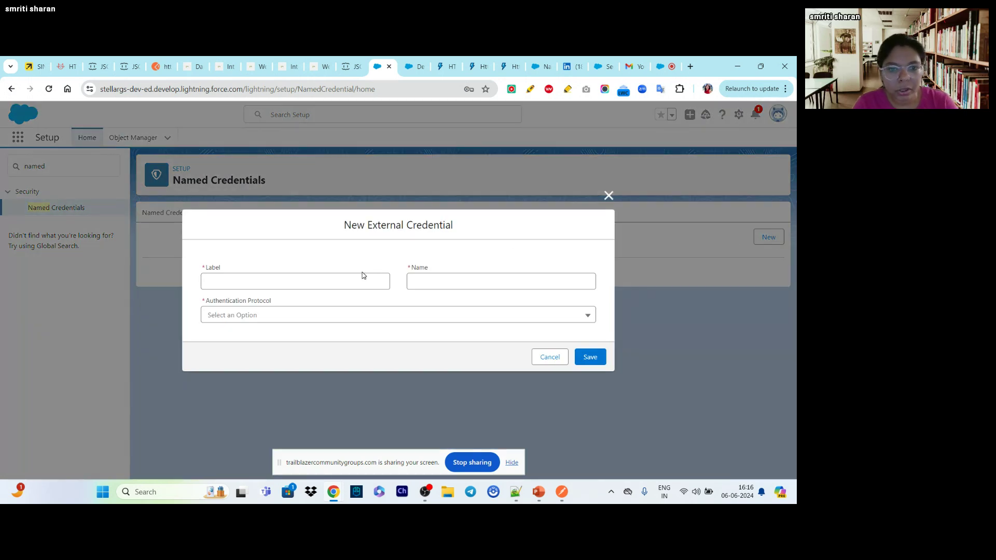
Enter WeatherAPI as both the label and the name of the new external credential
{"action": "left_click", "coordinate": [341, 283]}
{"action": "type", "text": "wEA"}
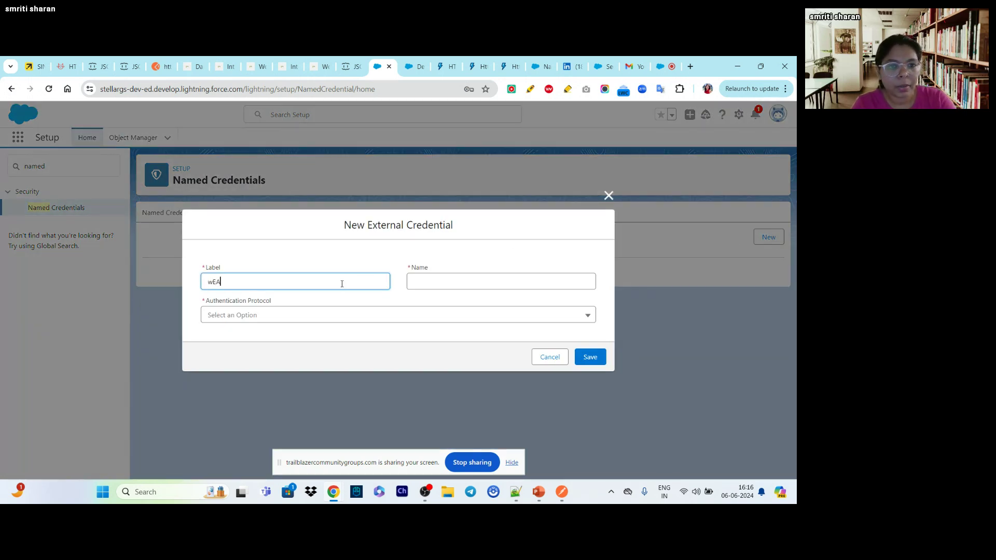
{"action": "type", "text": "T"}
{"action": "key", "text": "Caps_Lock"}
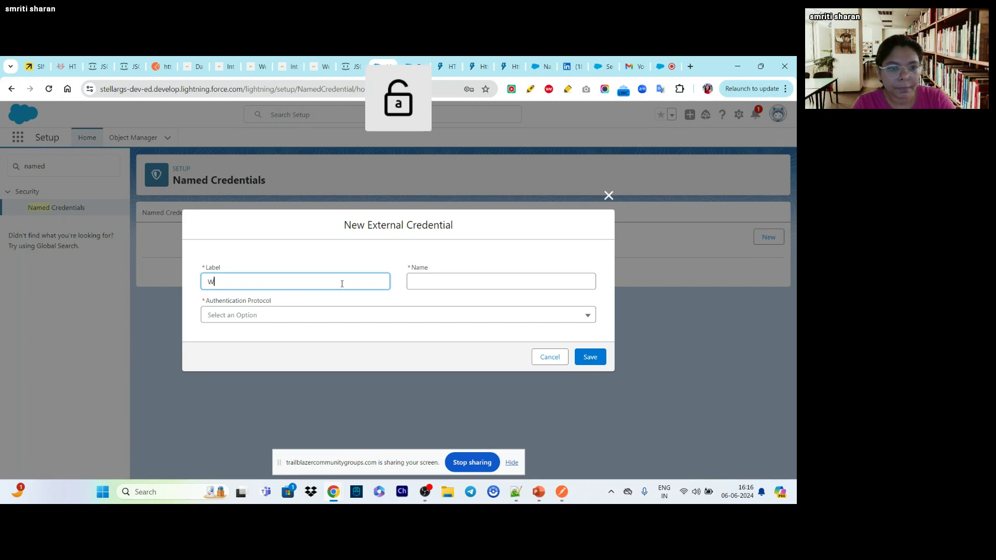
{"action": "type", "text": "eatherAPI"}
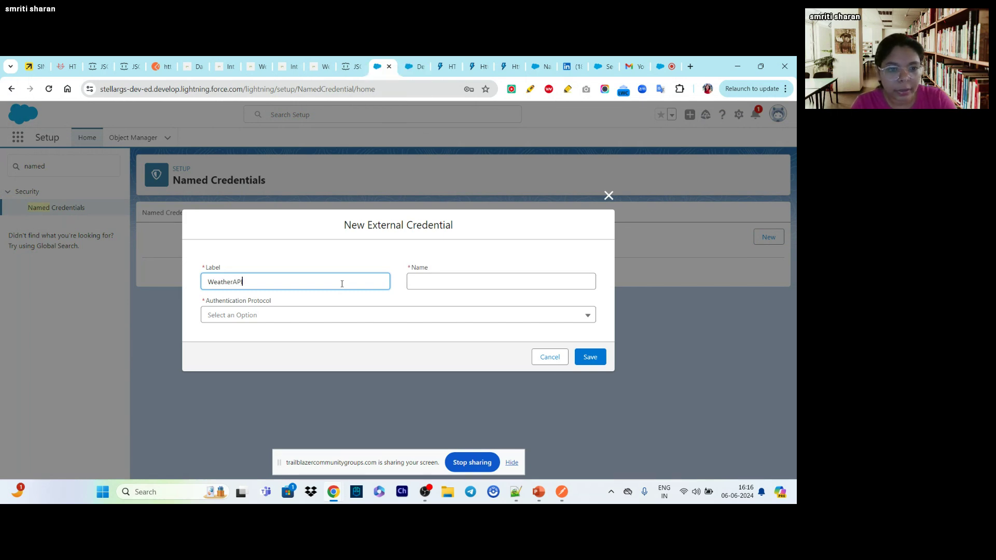
{"action": "key", "text": "ctrl+a"}
{"action": "key", "text": "ctrl+c"}
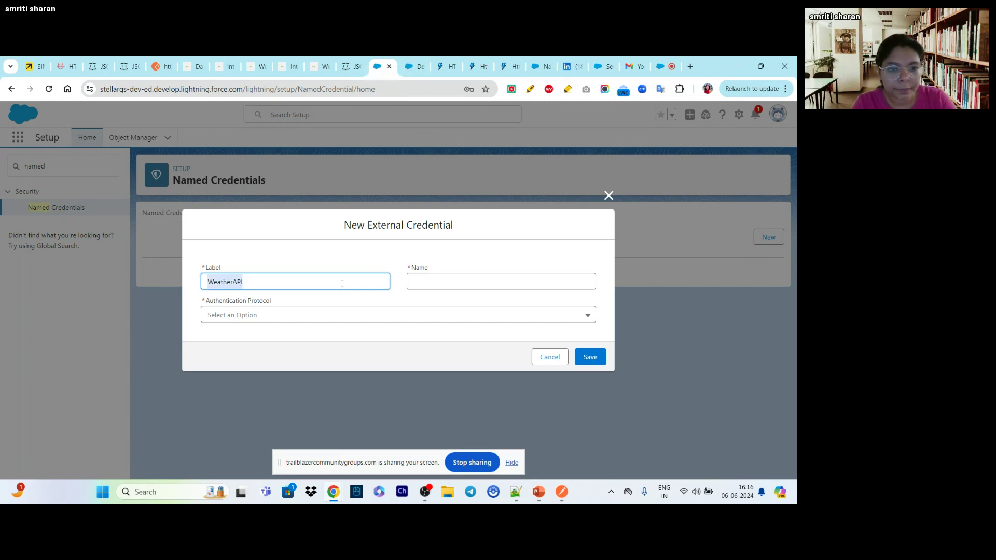
{"action": "left_click", "coordinate": [433, 286]}
{"action": "key", "text": "ctrl+v"}
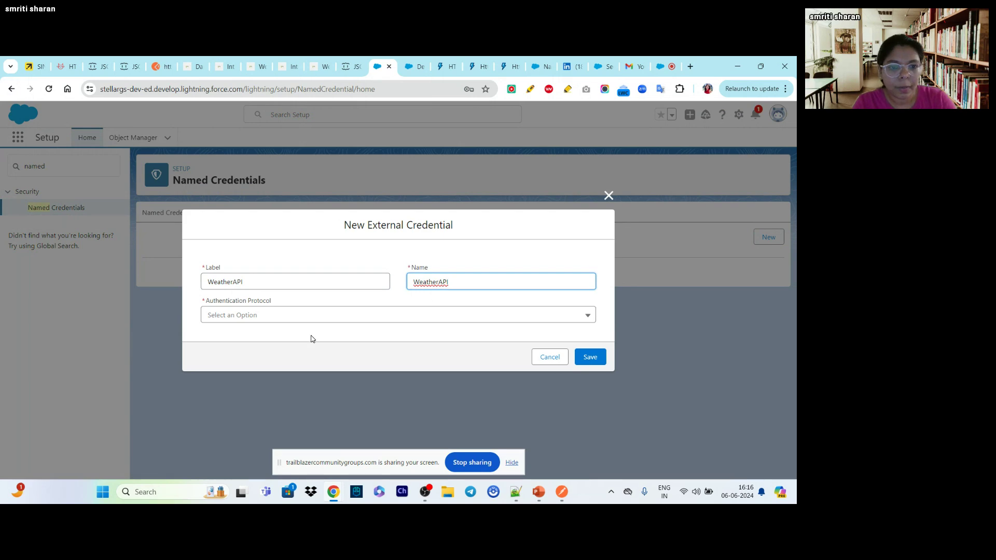
Set the external credential's authentication protocol to Custom and save it
{"action": "left_click", "coordinate": [252, 315]}
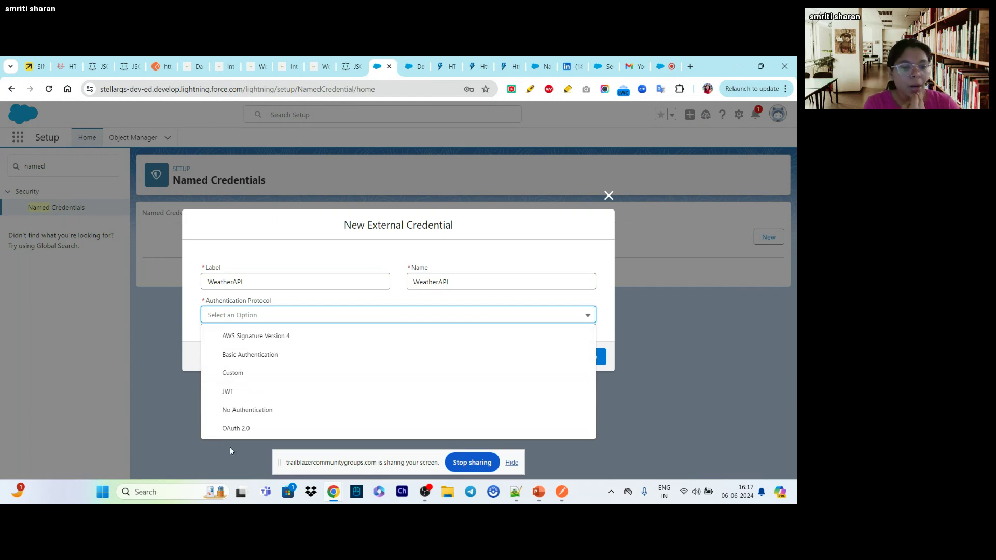
{"action": "left_click", "coordinate": [238, 377]}
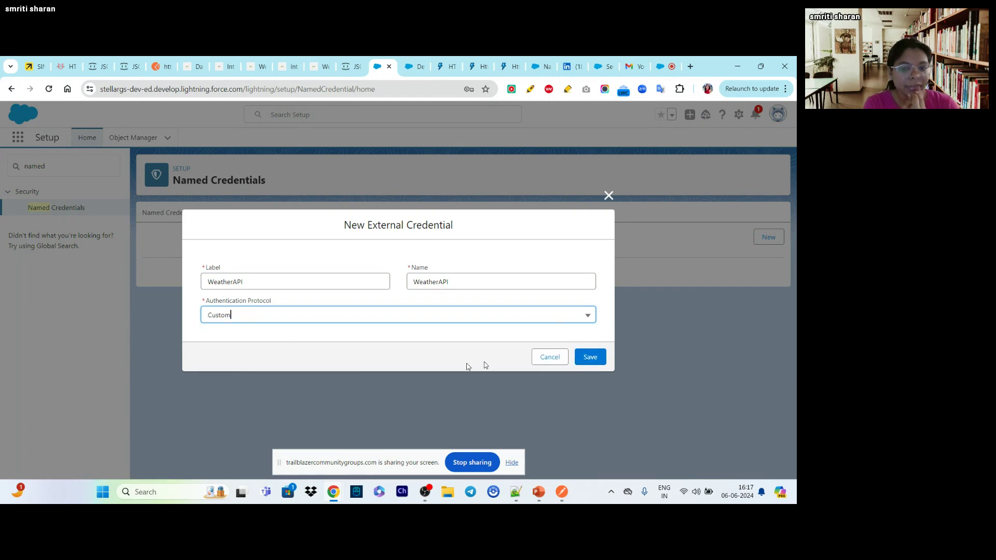
{"action": "left_click", "coordinate": [586, 356]}
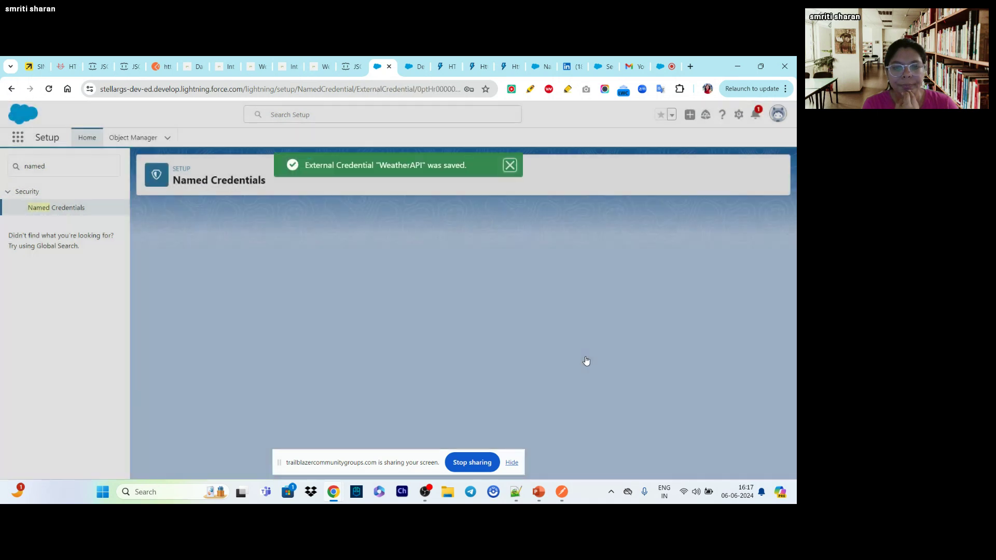
Start a new principal for the WeatherAPI external credential with the parameter name AdminUser
{"action": "scroll", "coordinate": [422, 373], "scroll_direction": "down", "scroll_amount": 2}
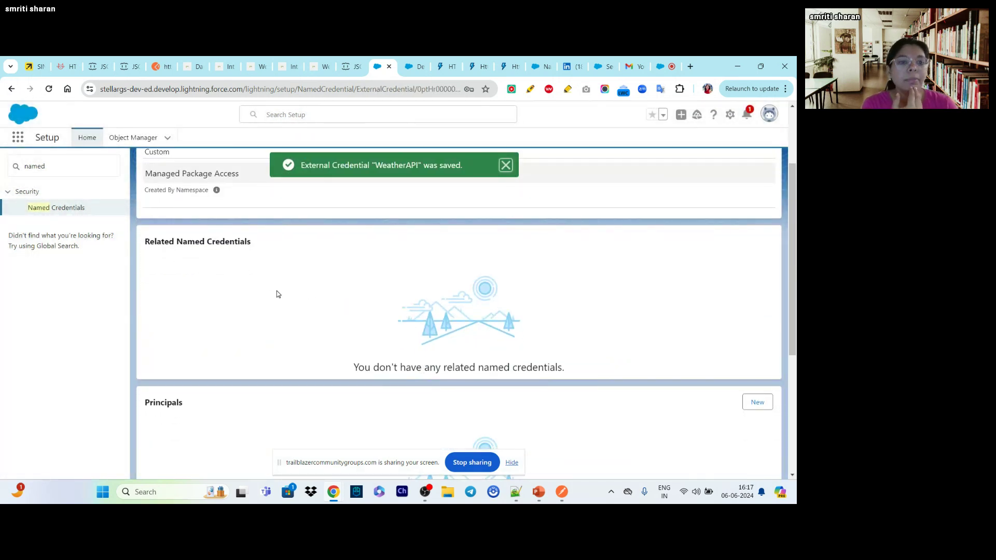
{"action": "scroll", "coordinate": [276, 293], "scroll_direction": "up", "scroll_amount": 1}
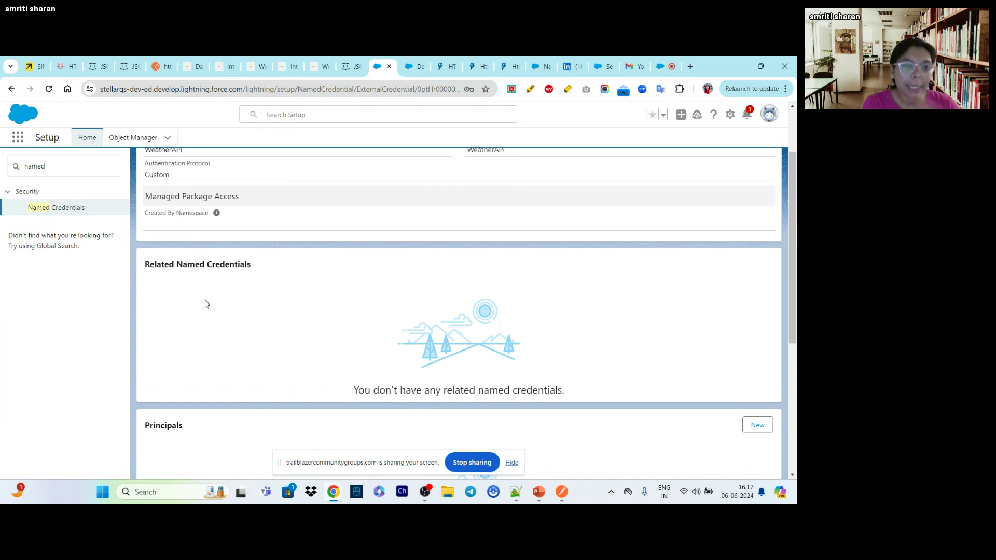
{"action": "scroll", "coordinate": [204, 309], "scroll_direction": "down", "scroll_amount": 3}
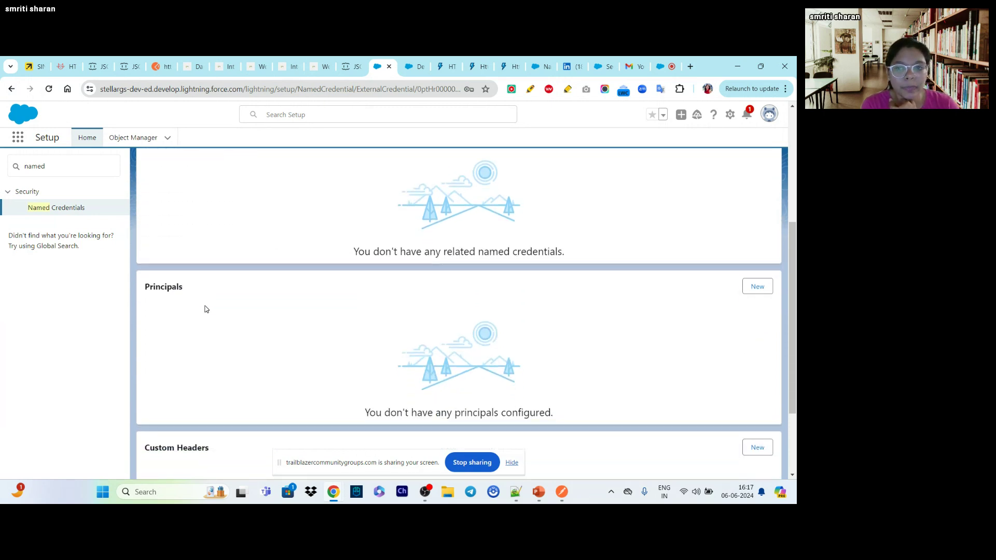
{"action": "left_click", "coordinate": [756, 250]}
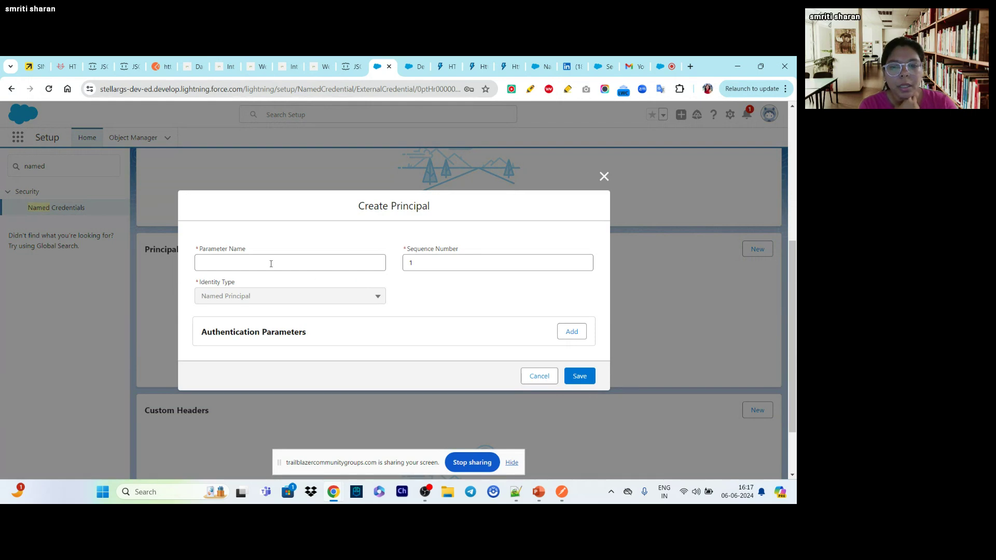
{"action": "left_click", "coordinate": [272, 263]}
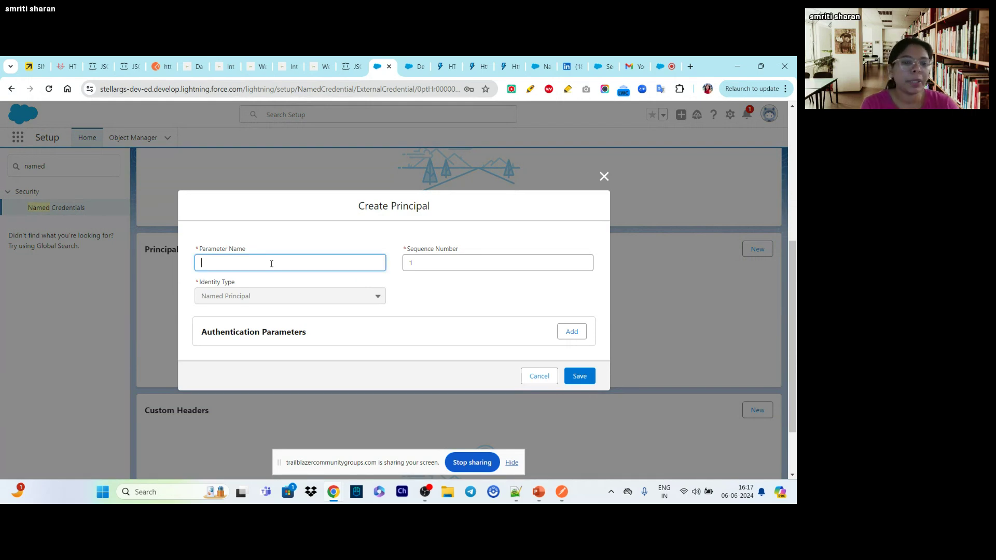
{"action": "type", "text": "A"}
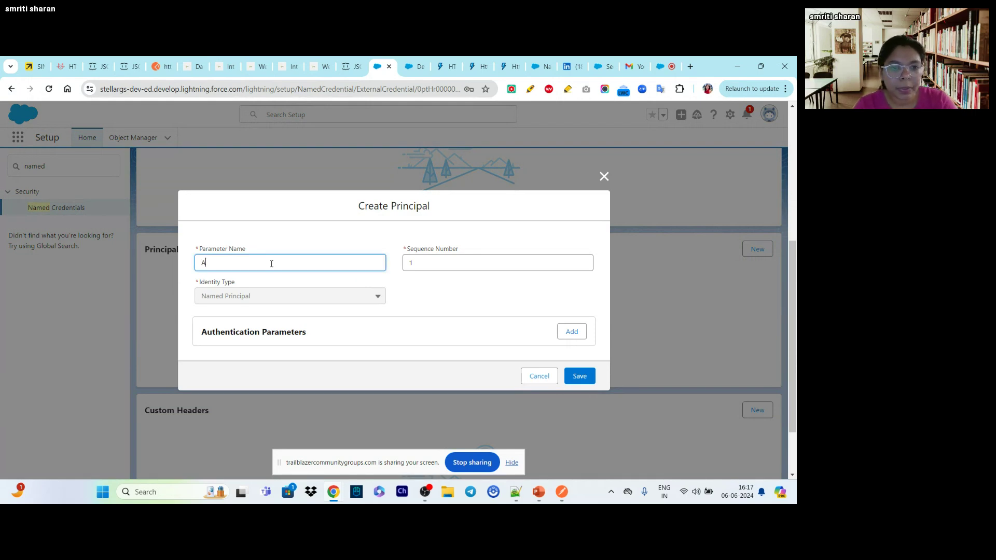
{"action": "type", "text": "dmin"}
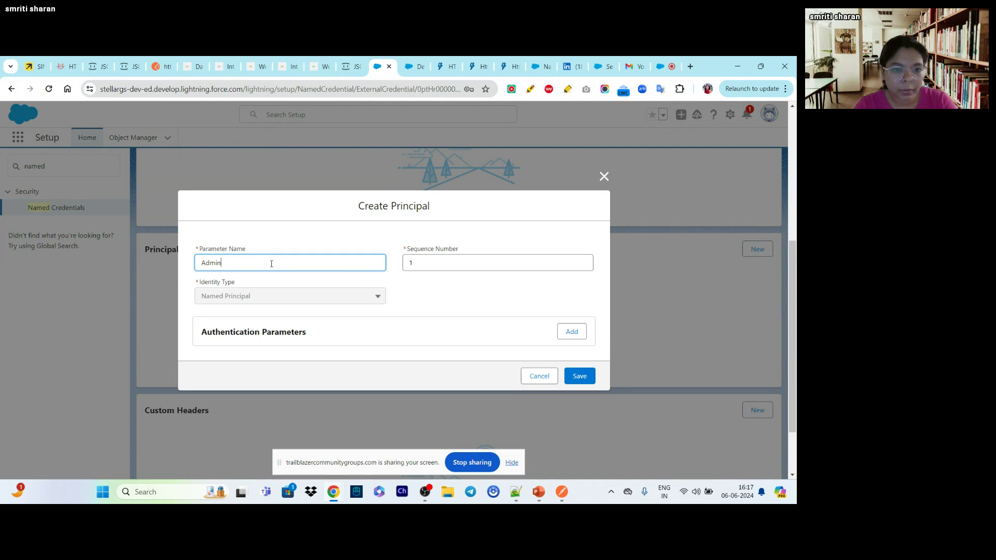
{"action": "type", "text": "User"}
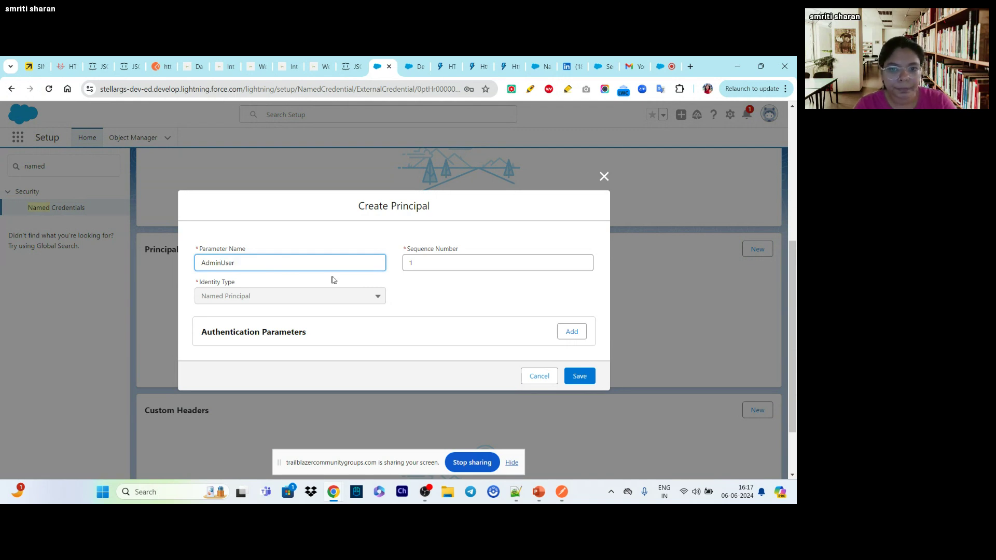
{"action": "left_click", "coordinate": [433, 295]}
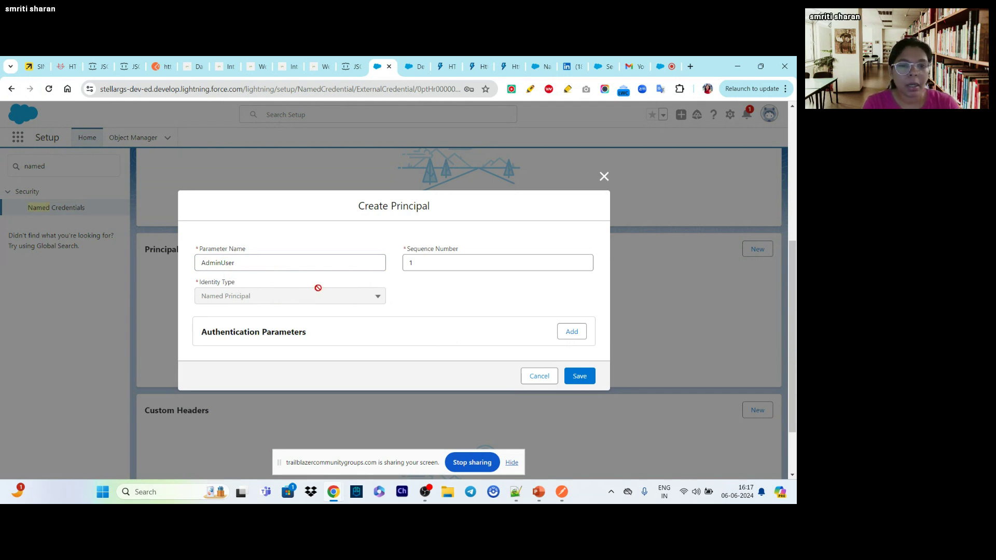
Add an authentication parameter named key to the AdminUser principal
{"action": "left_click", "coordinate": [570, 331]}
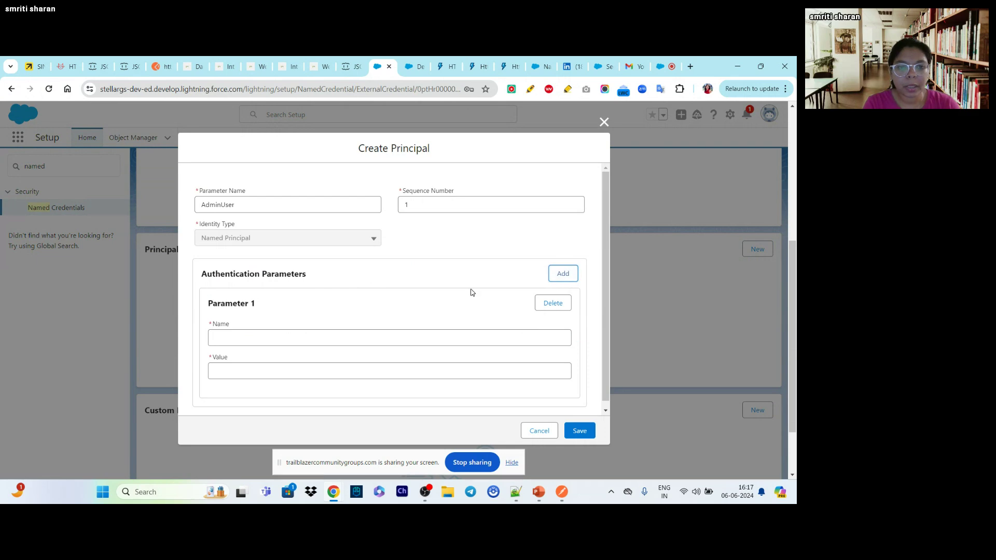
{"action": "scroll", "coordinate": [469, 289], "scroll_direction": "down", "scroll_amount": 1}
{"action": "left_click", "coordinate": [277, 330]}
{"action": "type", "text": "k"}
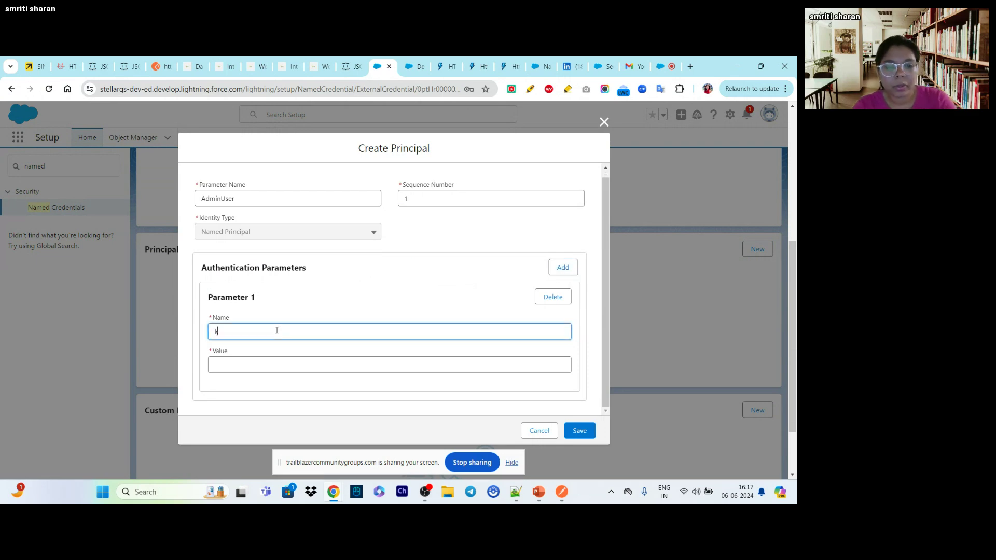
{"action": "type", "text": "ey"}
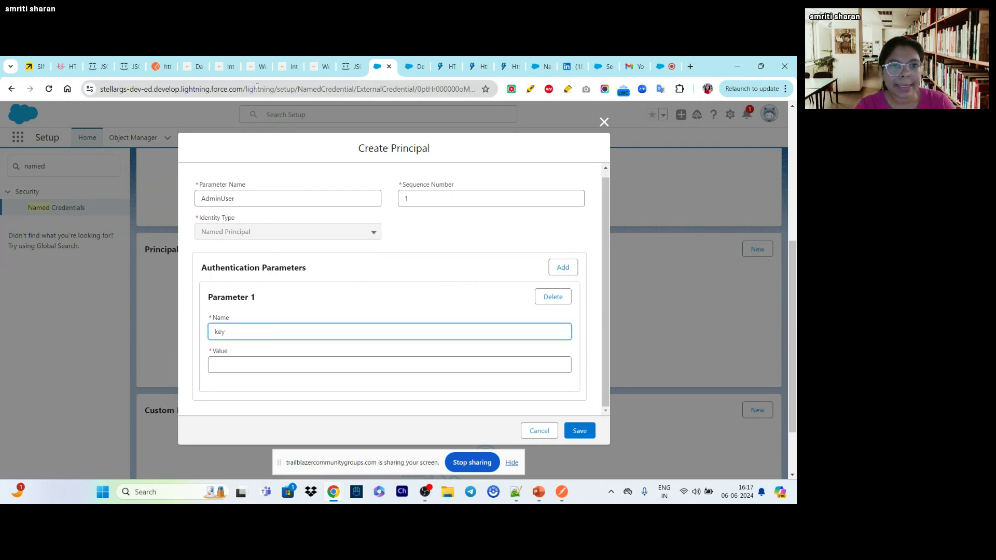
Paste the API key from the WeatherAPI account page as the key parameter's value and save the AdminUser principal
{"action": "left_click", "coordinate": [189, 67]}
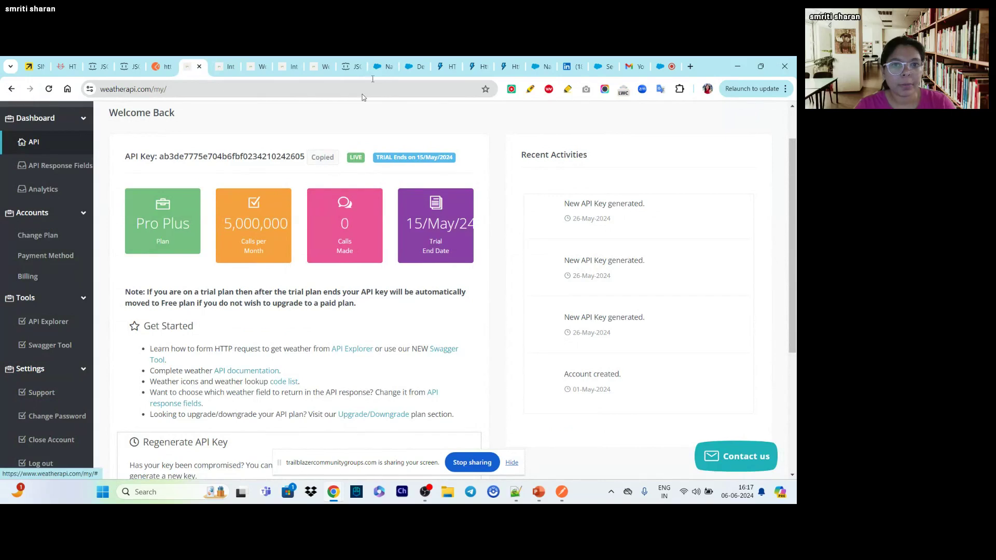
{"action": "left_click", "coordinate": [382, 66]}
{"action": "left_click", "coordinate": [264, 364]}
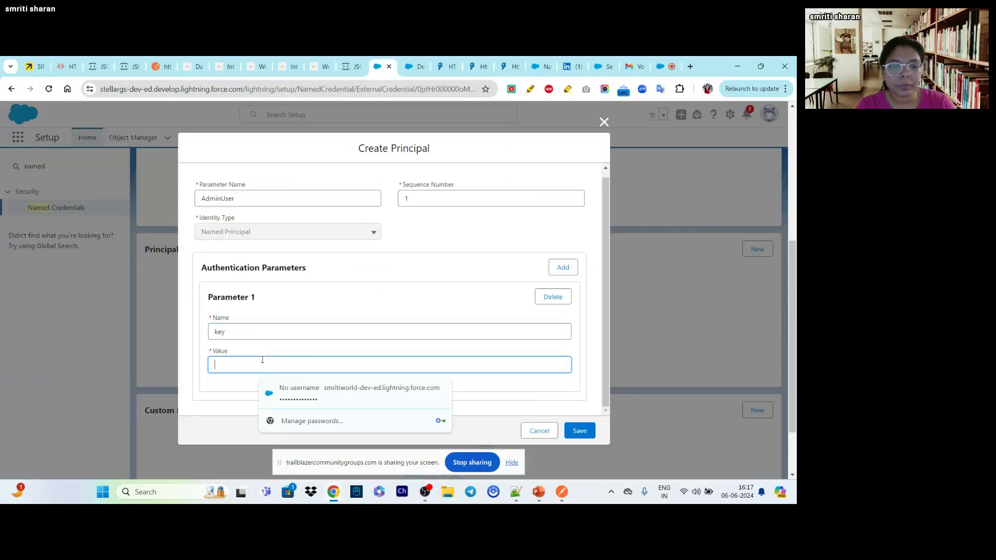
{"action": "key", "text": "ctrl+v"}
{"action": "scroll", "coordinate": [309, 314], "scroll_direction": "up", "scroll_amount": 1}
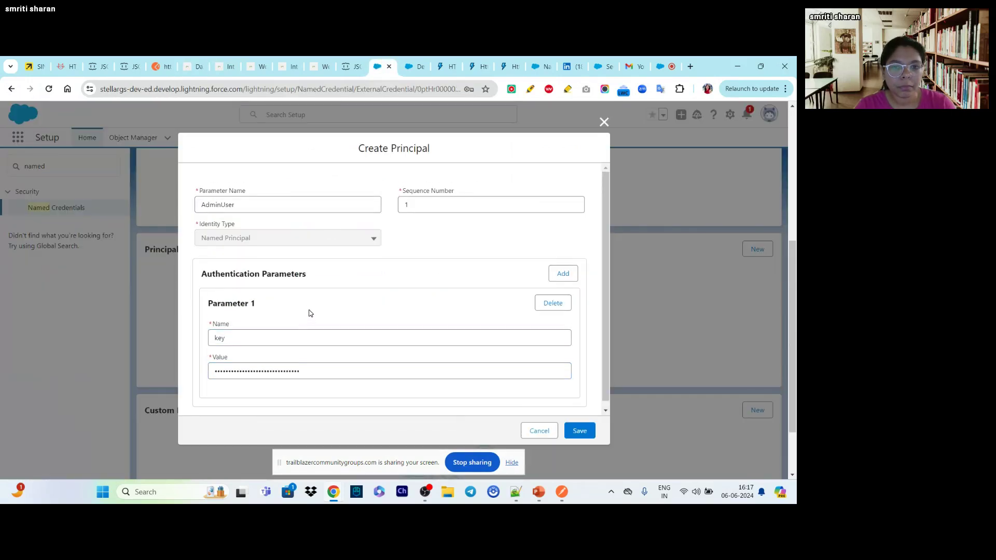
{"action": "left_click", "coordinate": [576, 431]}
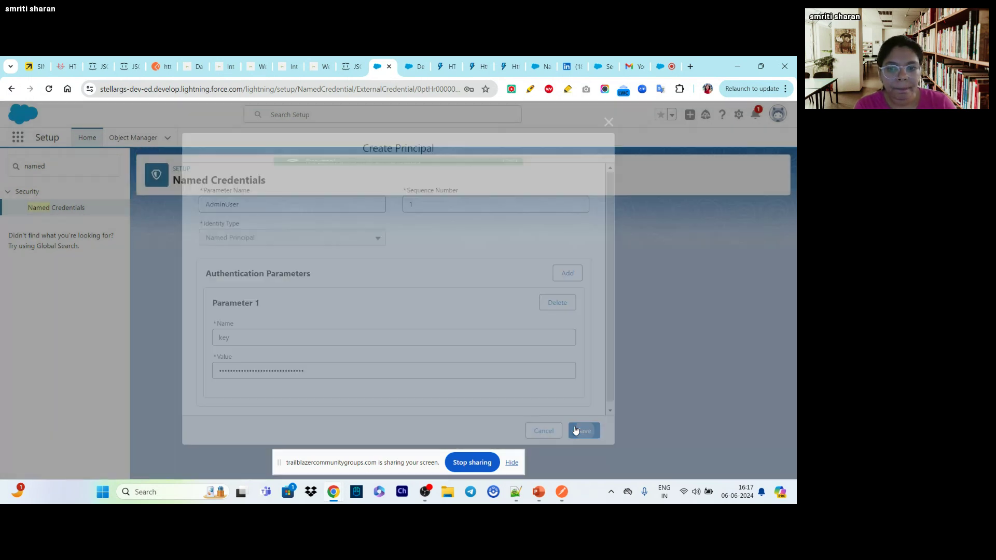
Start a custom header named key for the external credential and paste the API key as its value
{"action": "scroll", "coordinate": [552, 353], "scroll_direction": "down", "scroll_amount": 5}
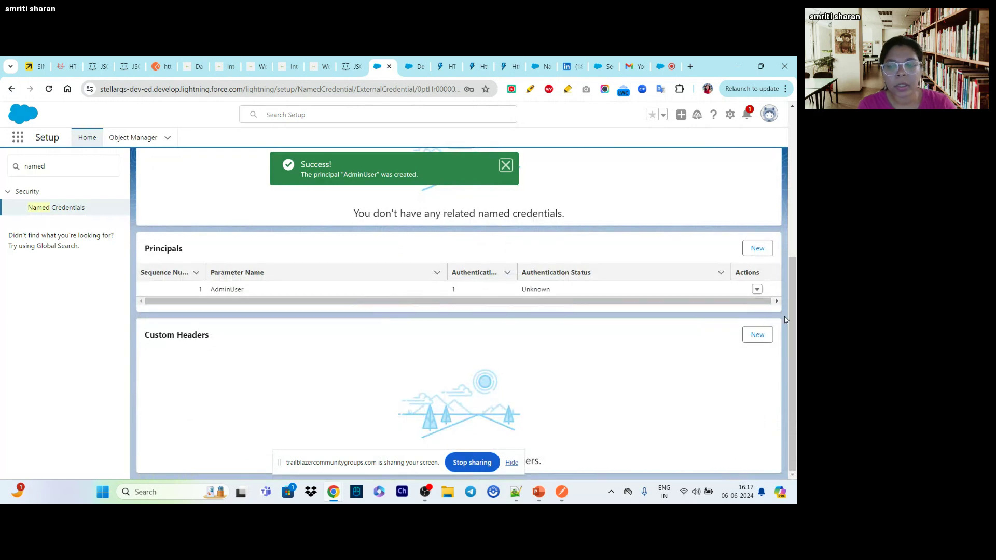
{"action": "left_click", "coordinate": [761, 340]}
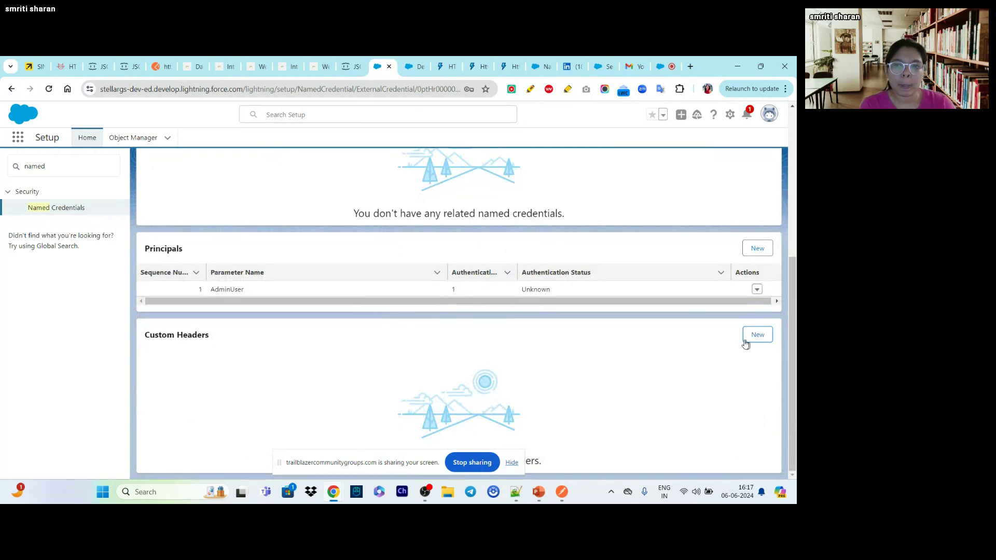
{"action": "left_click", "coordinate": [756, 341]}
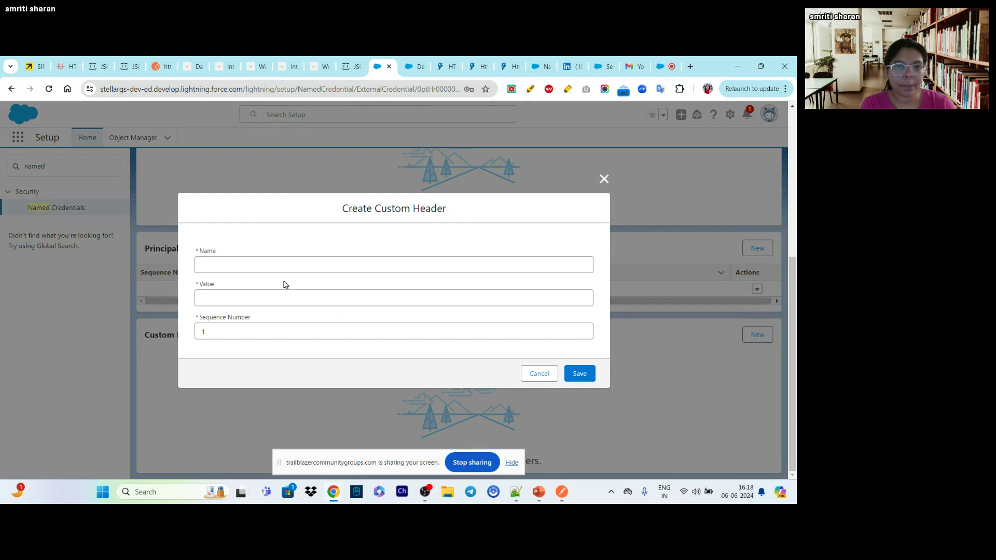
{"action": "left_click", "coordinate": [277, 260]}
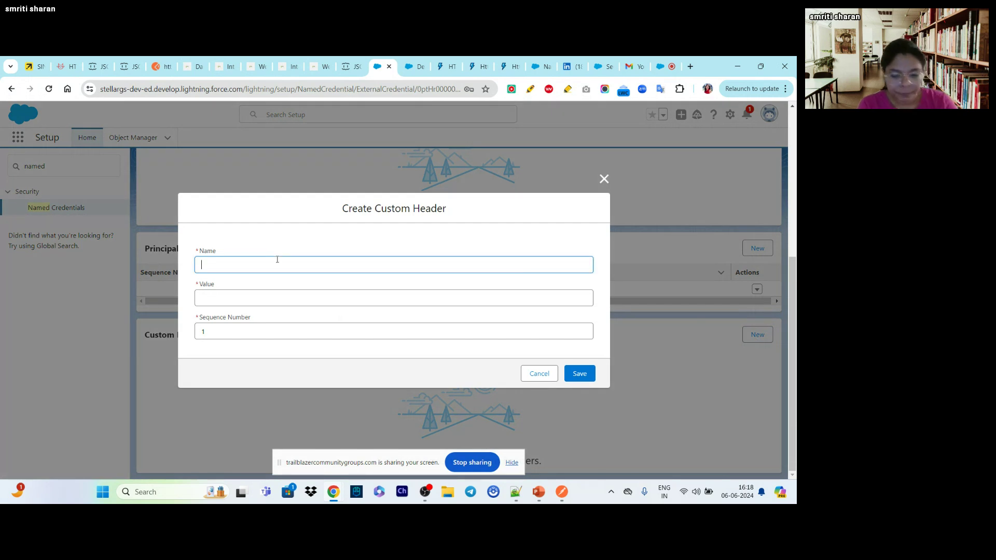
{"action": "left_click", "coordinate": [260, 301]}
{"action": "key", "text": "ctrl+v"}
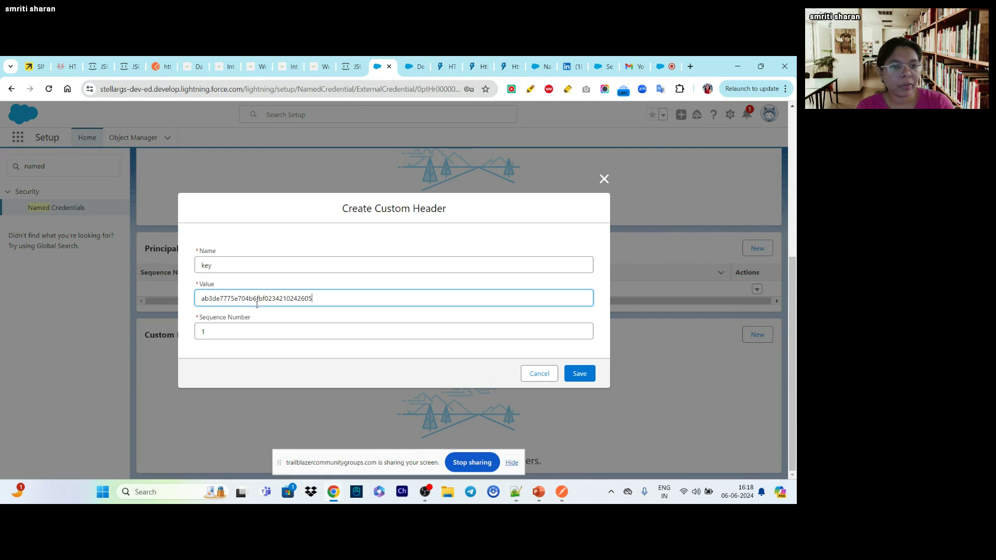
Replace the header's value with {! $Credential.WeatherAPI.key} and try to save the custom header
{"action": "double_click", "coordinate": [255, 304]}
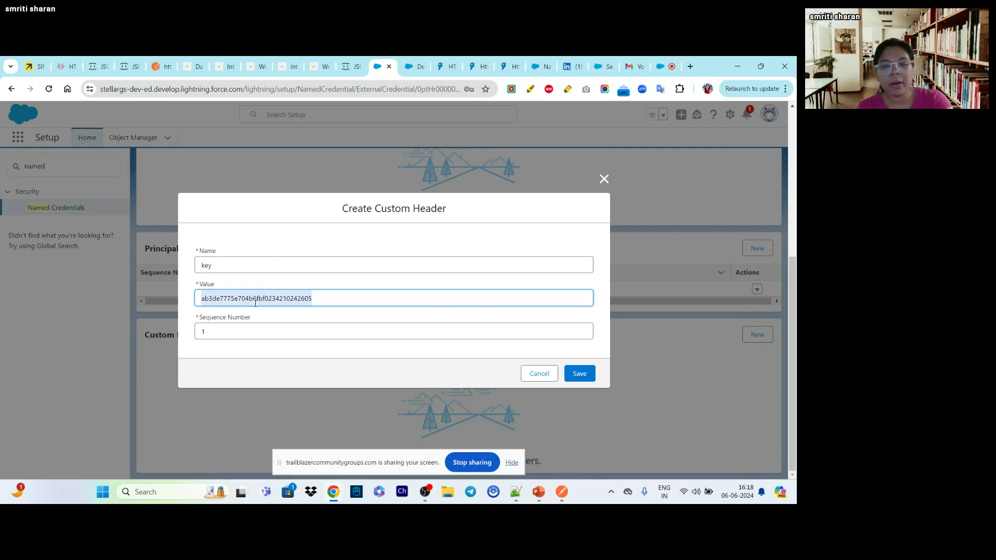
{"action": "key", "text": "BackSpace"}
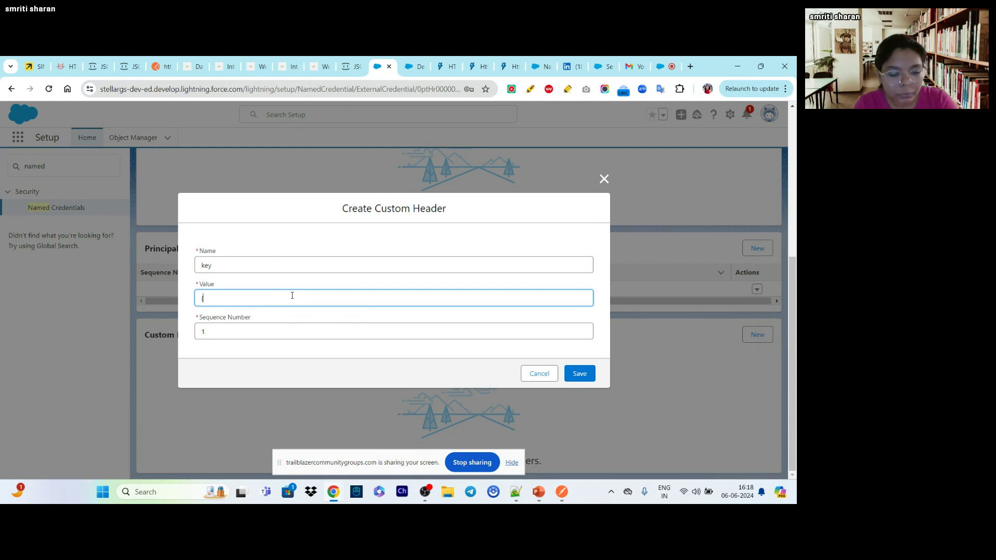
{"action": "type", "text": "$Credential."}
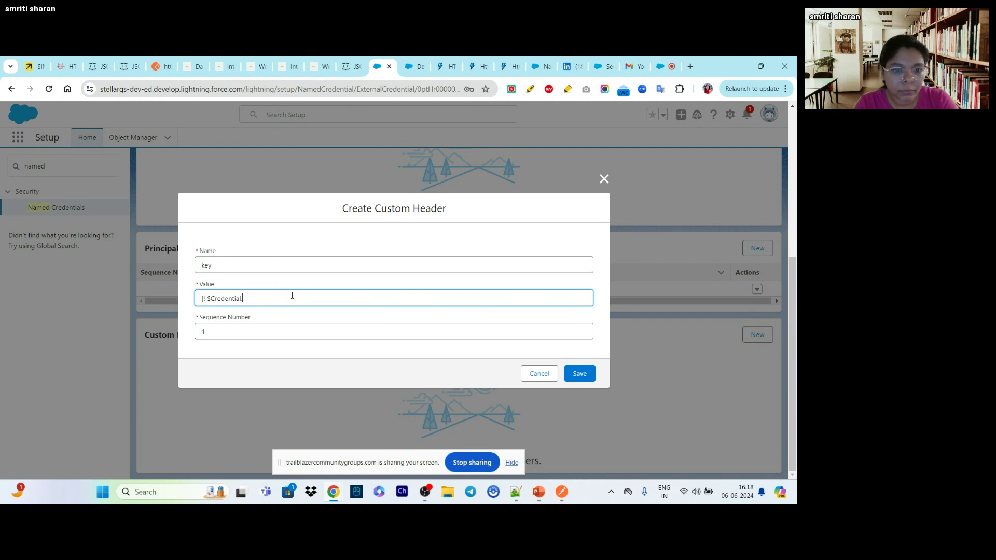
{"action": "type", "text": "Weather"}
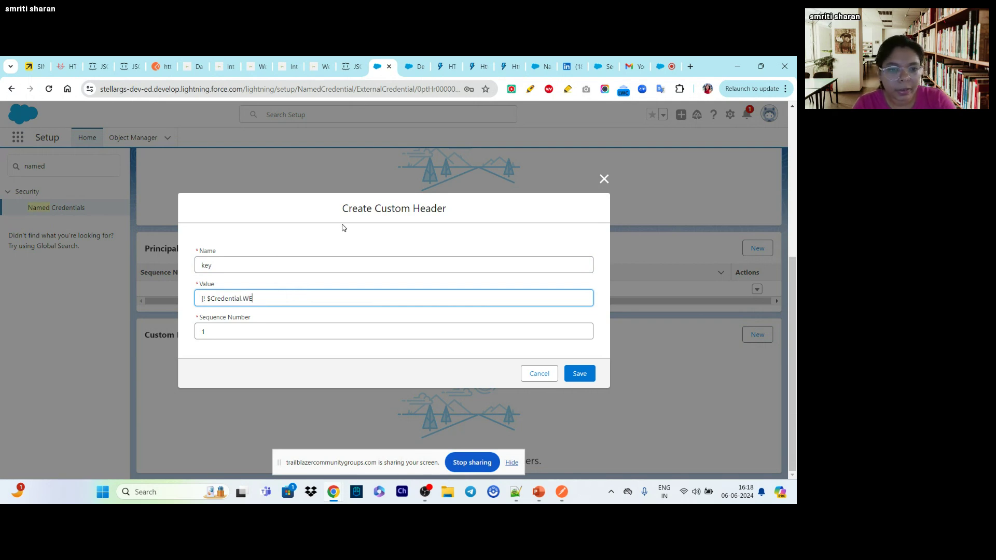
{"action": "type", "text": "API"}
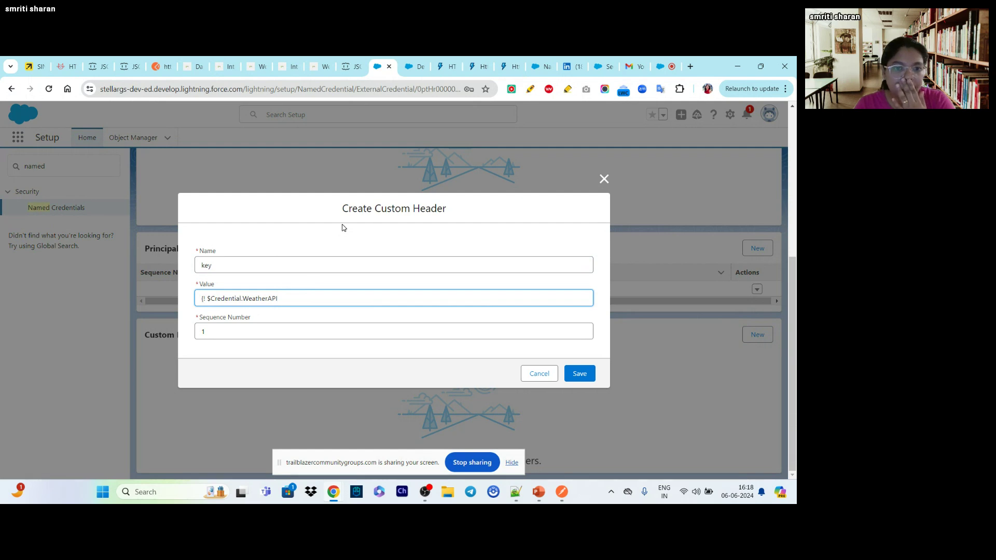
{"action": "type", "text": ".key"}
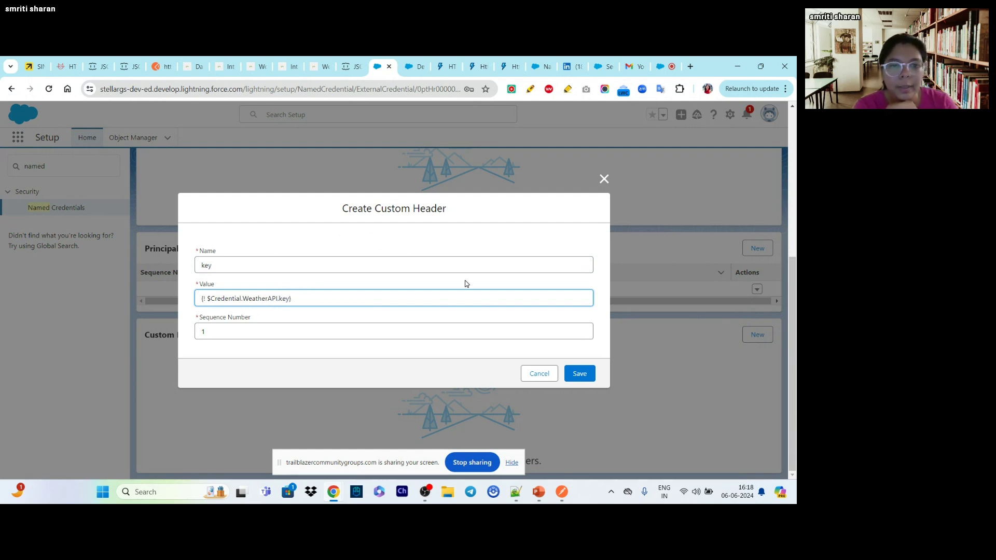
{"action": "left_click", "coordinate": [574, 382]}
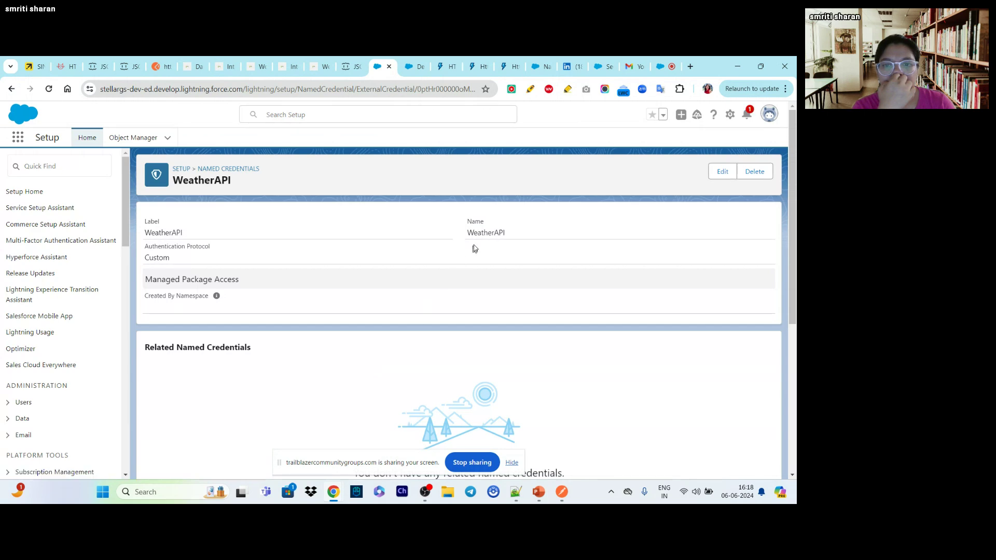
Check the WeatherAPI external credential's name, principal actions and custom headers
{"action": "double_click", "coordinate": [476, 233]}
{"action": "scroll", "coordinate": [480, 235], "scroll_direction": "down", "scroll_amount": 5}
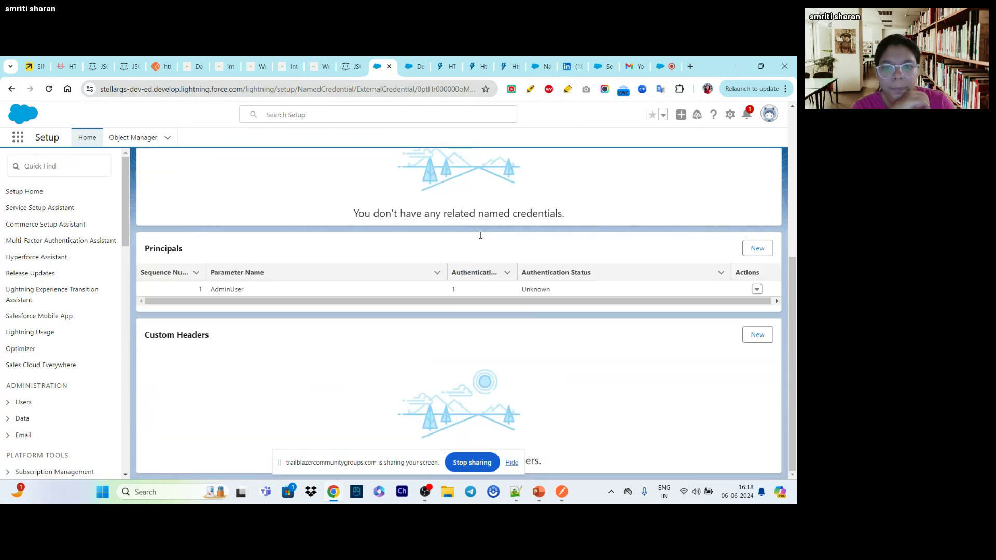
{"action": "left_click", "coordinate": [756, 289]}
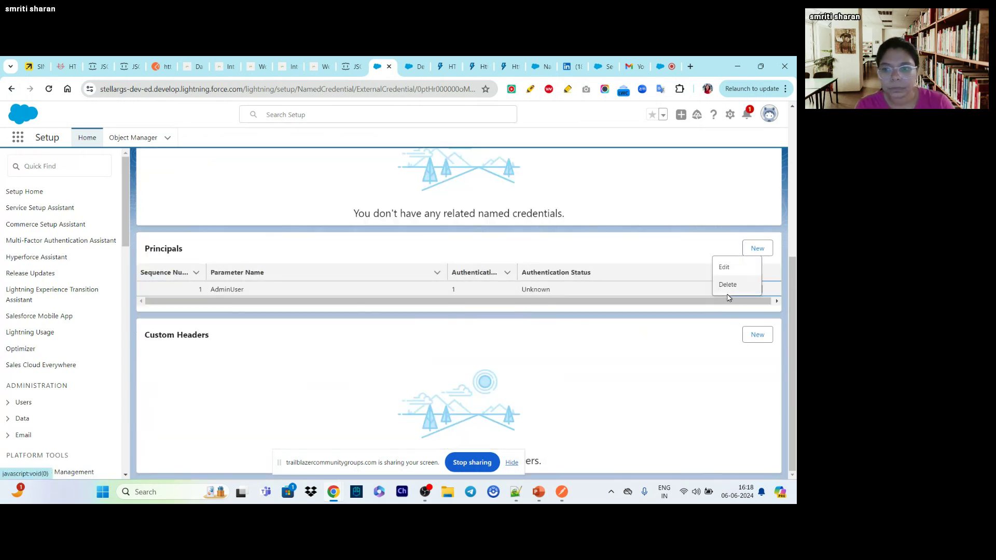
{"action": "left_click", "coordinate": [716, 328]}
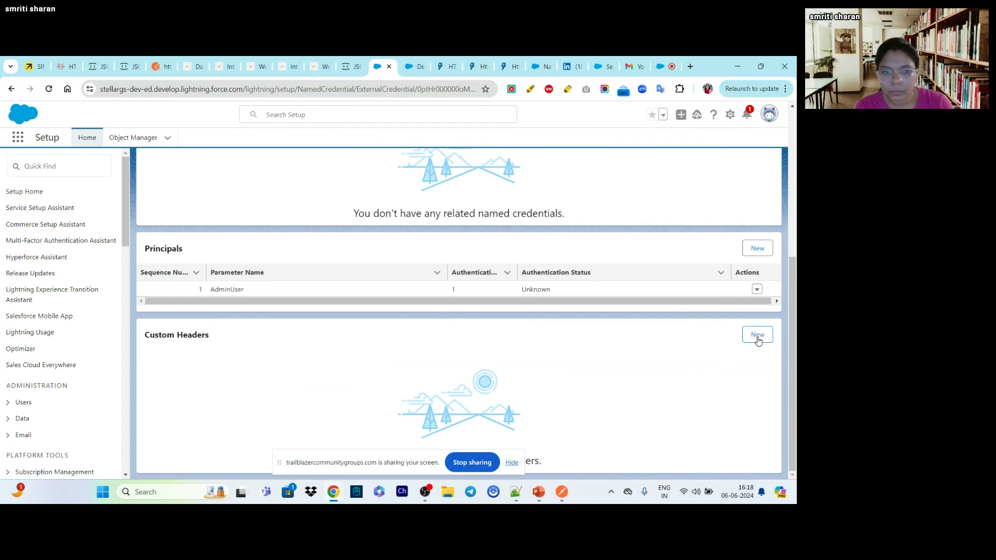
{"action": "left_click", "coordinate": [757, 338]}
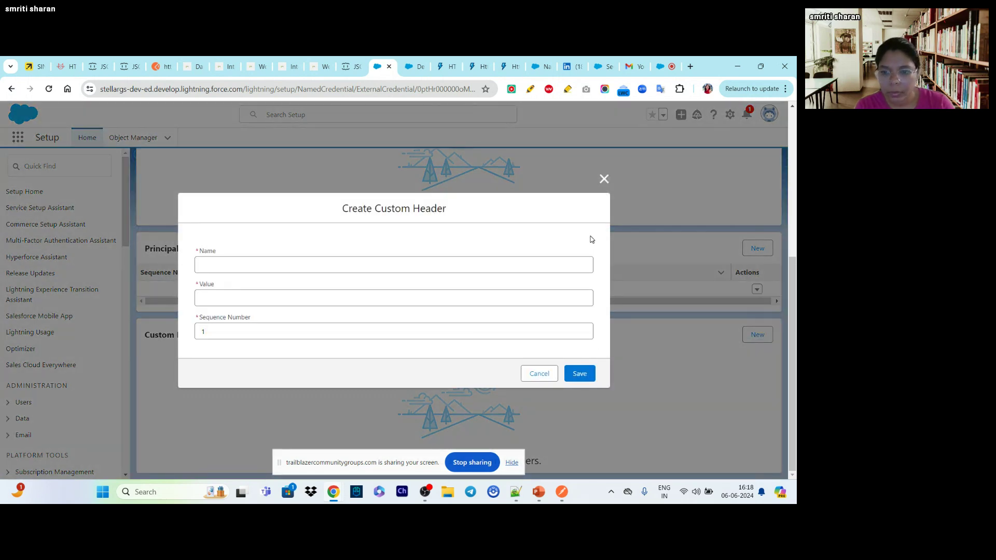
{"action": "left_click", "coordinate": [602, 180]}
{"action": "scroll", "coordinate": [549, 321], "scroll_direction": "up", "scroll_amount": 5}
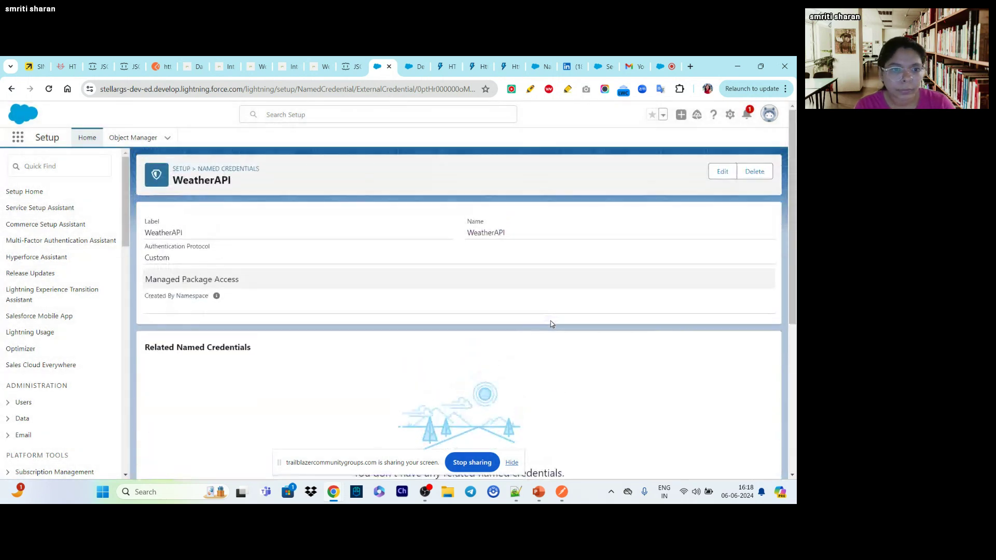
Find Named Credentials in Setup and reopen the WeatherAPI external credential
{"action": "left_click", "coordinate": [177, 169]}
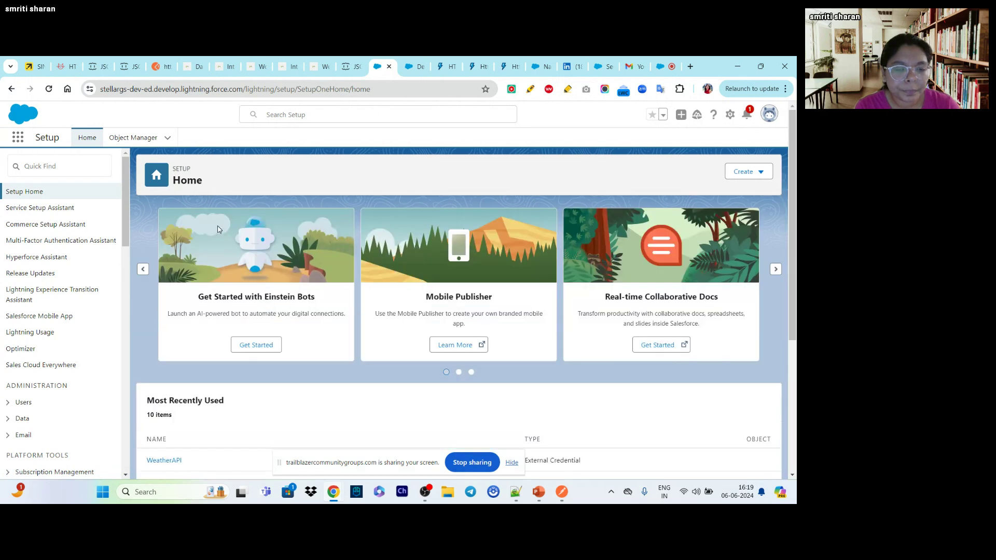
{"action": "left_click", "coordinate": [73, 172]}
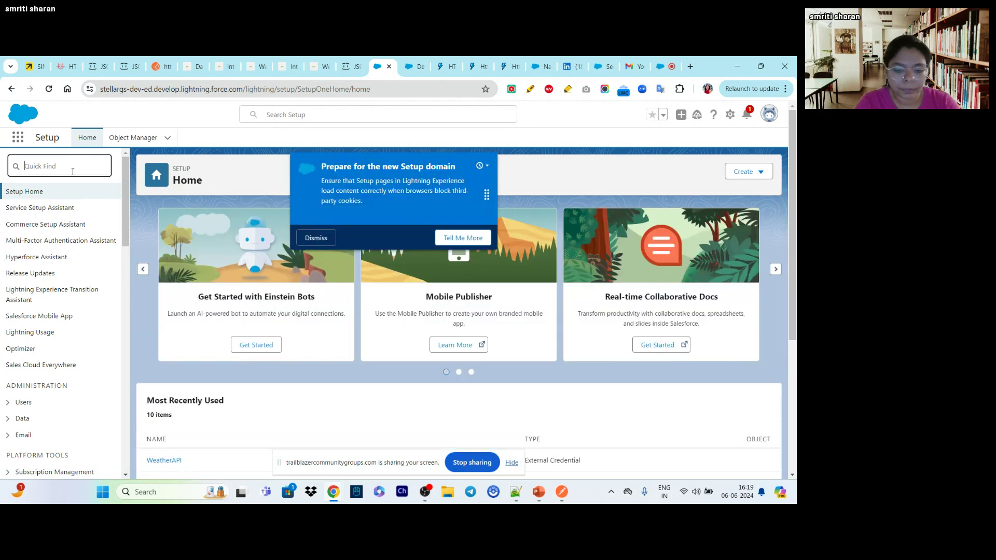
{"action": "type", "text": "named"}
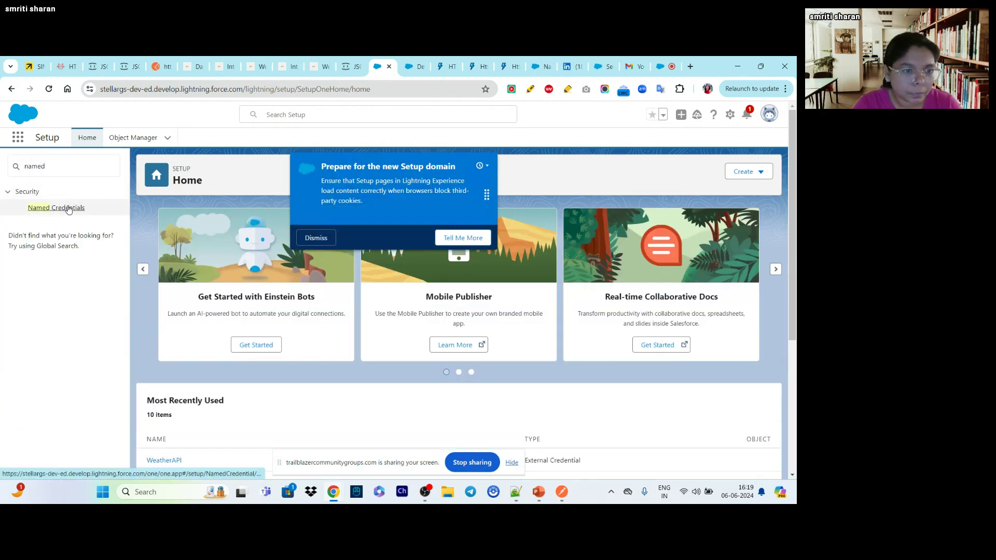
{"action": "left_click", "coordinate": [66, 207]}
{"action": "left_click", "coordinate": [246, 214]}
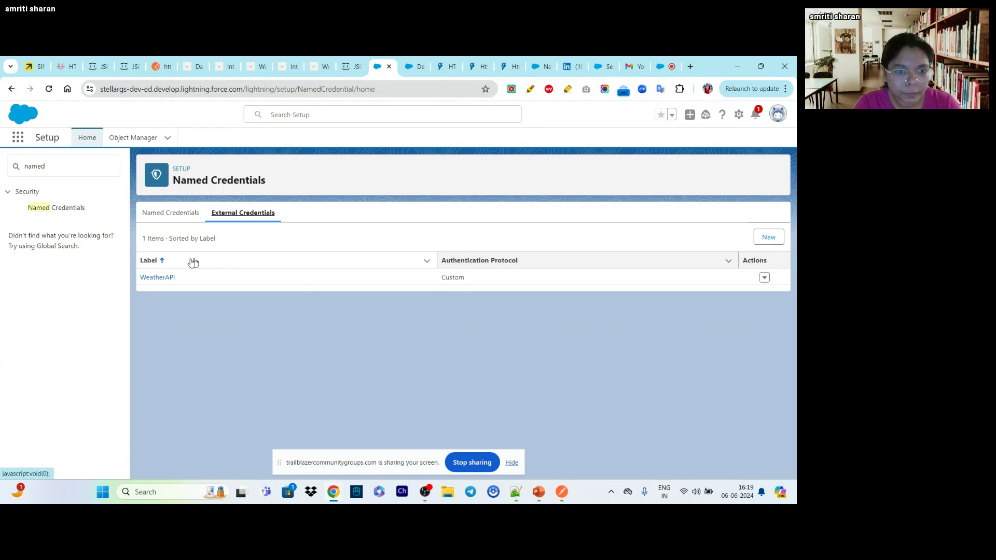
{"action": "left_click", "coordinate": [157, 277]}
Start a new custom header named key for the WeatherAPI external credential
{"action": "scroll", "coordinate": [251, 313], "scroll_direction": "down", "scroll_amount": 5}
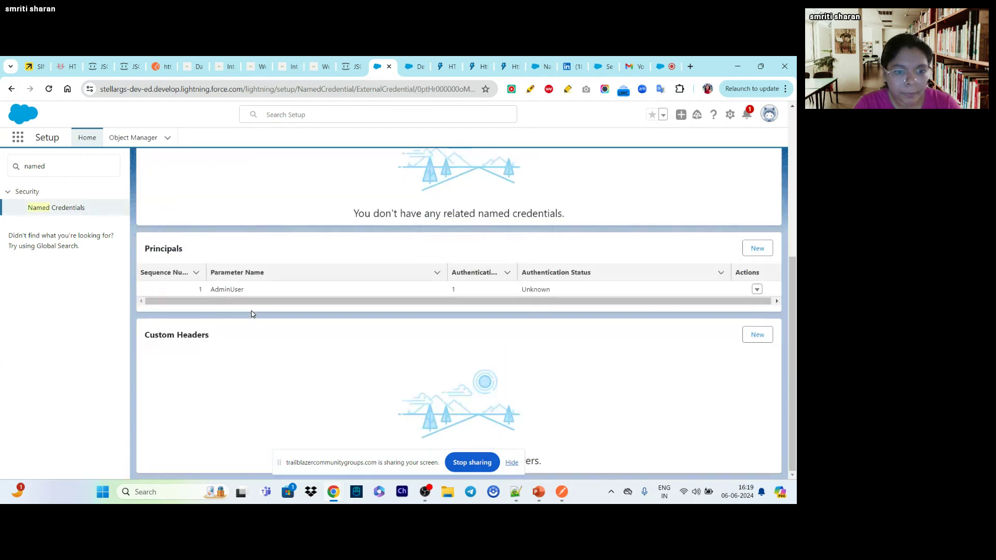
{"action": "left_click", "coordinate": [757, 334]}
{"action": "left_click", "coordinate": [330, 265]}
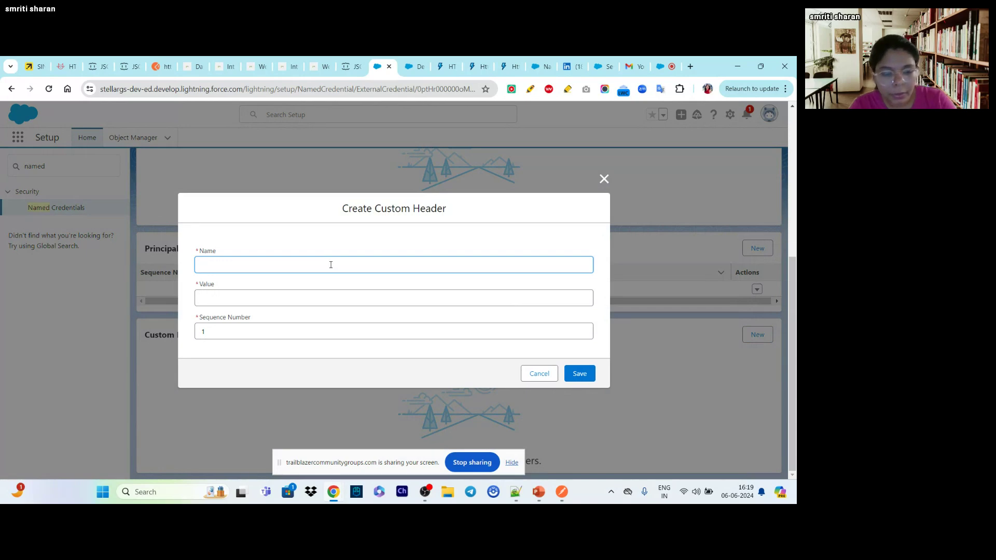
{"action": "type", "text": "key"}
{"action": "left_click", "coordinate": [279, 299]}
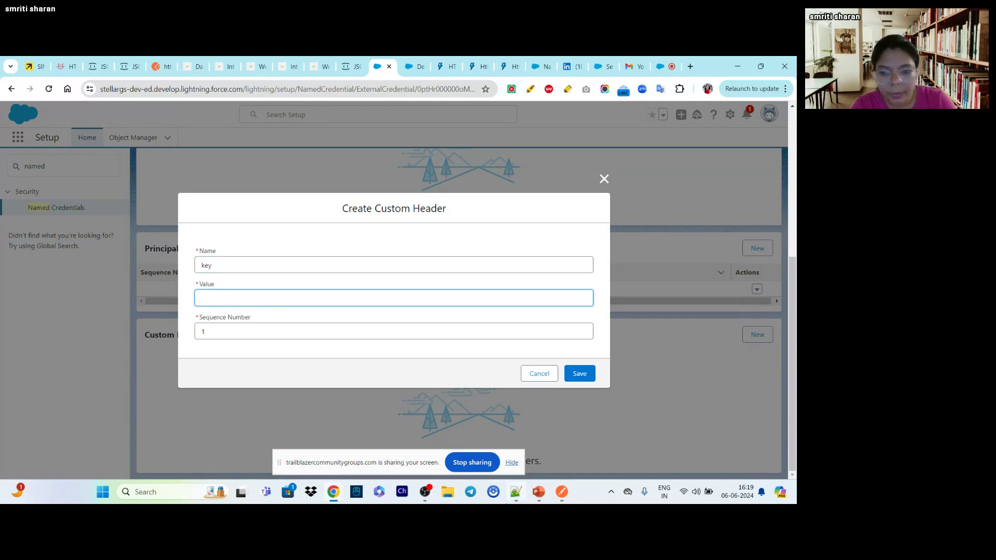
Copy {! $Credential.WeatherAPI.key} from the Notepad++ notes into the custom header's value and save the header
{"action": "left_click", "coordinate": [516, 492]}
{"action": "left_click", "coordinate": [140, 139]}
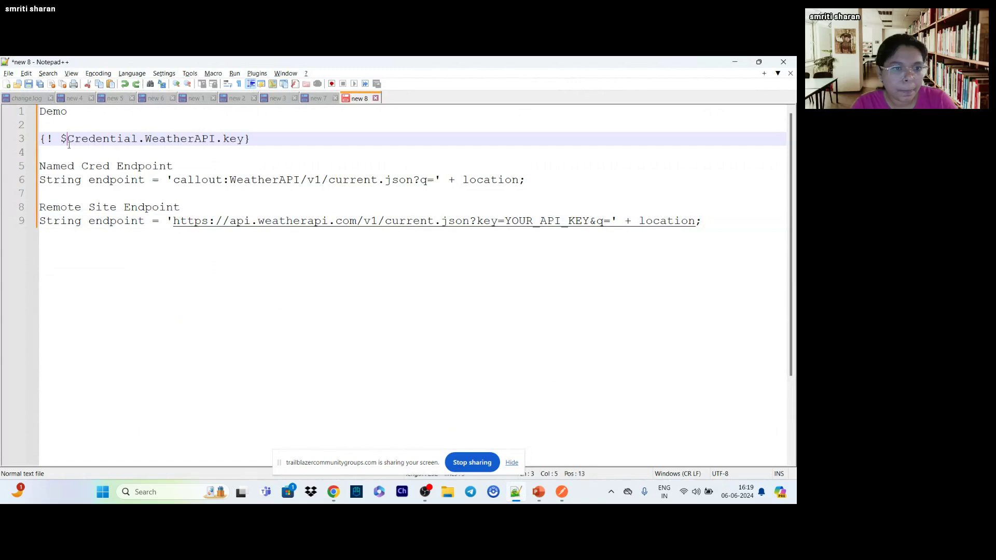
{"action": "triple_click", "coordinate": [143, 140]}
{"action": "key", "text": "ctrl+c"}
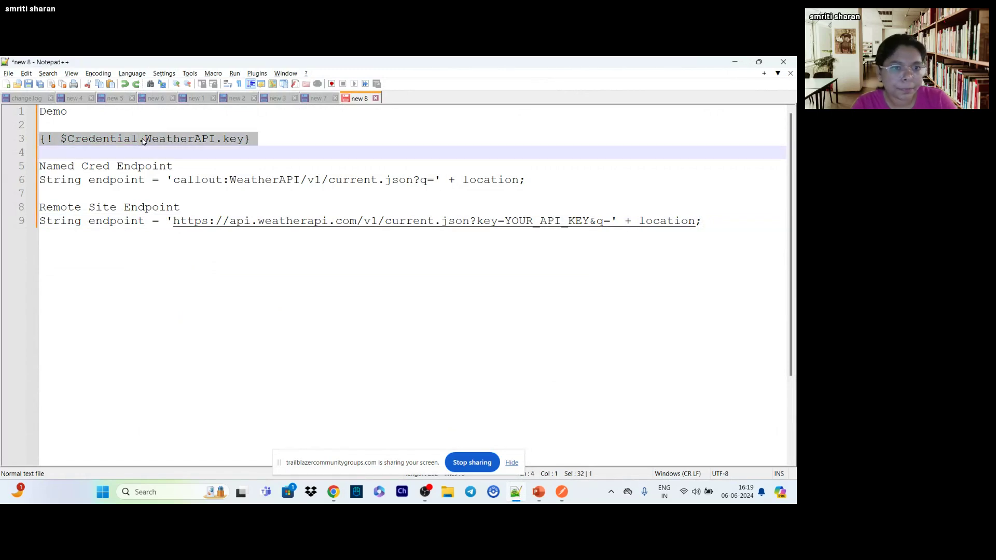
{"action": "left_click", "coordinate": [734, 62]}
{"action": "key", "text": "ctrl+v"}
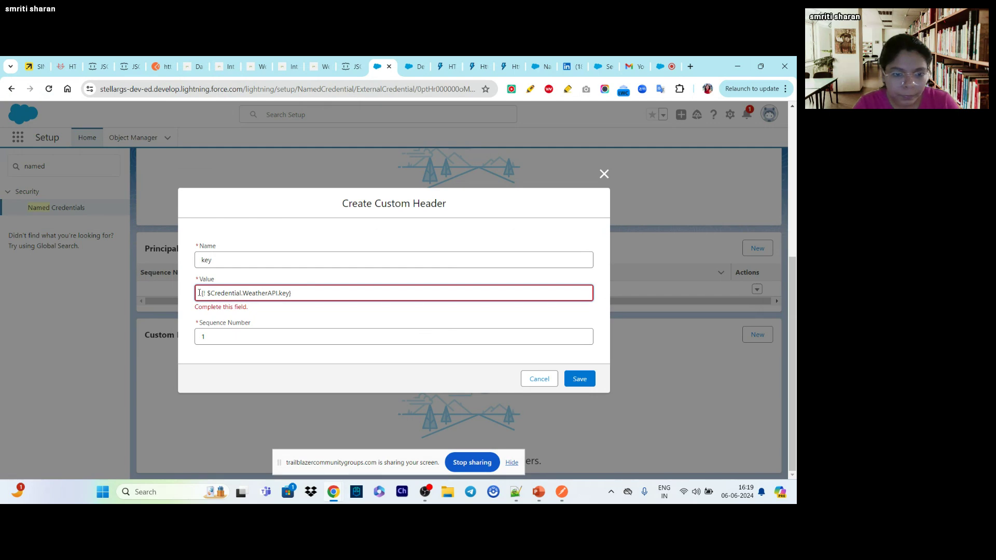
{"action": "left_click", "coordinate": [580, 378]}
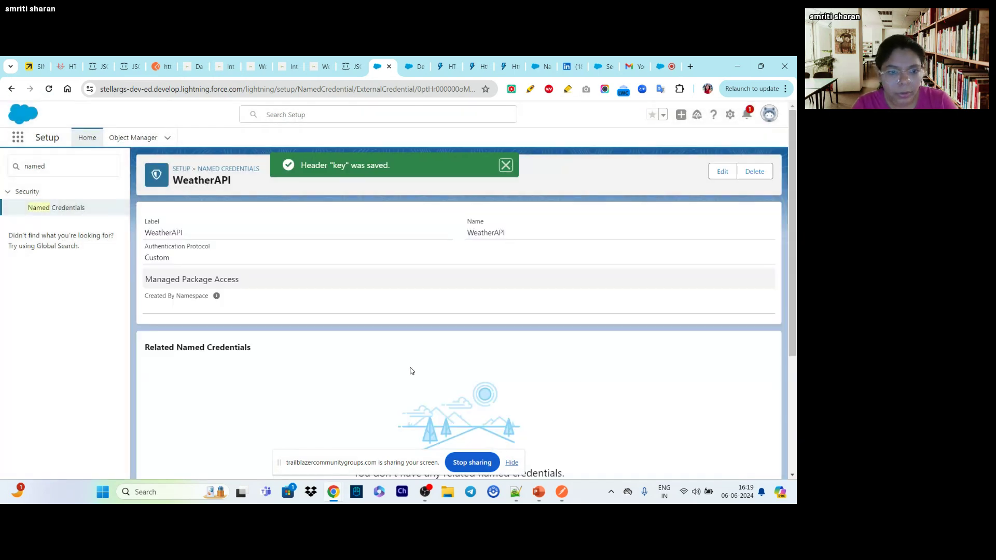
{"action": "scroll", "coordinate": [412, 371], "scroll_direction": "down", "scroll_amount": 3}
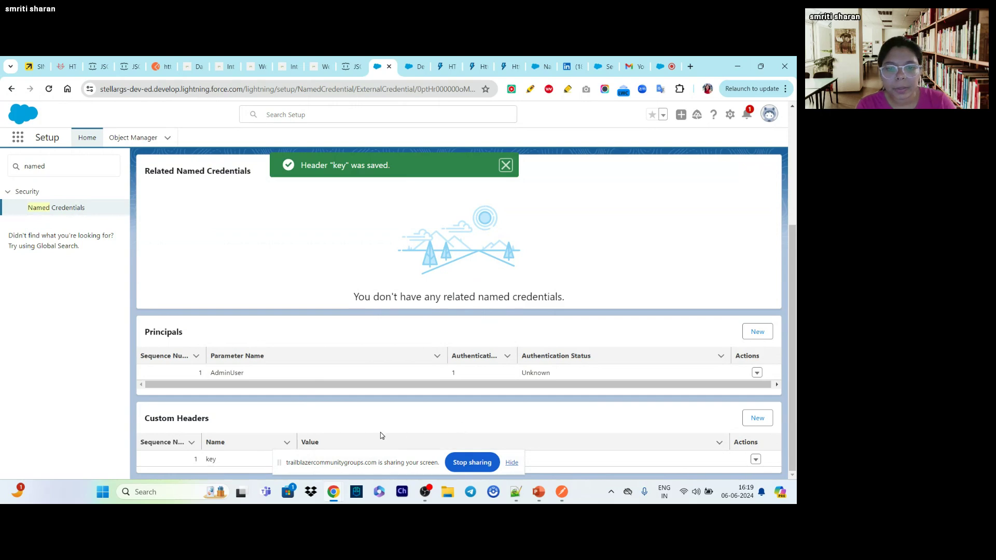
{"action": "scroll", "coordinate": [515, 289], "scroll_direction": "up", "scroll_amount": 3}
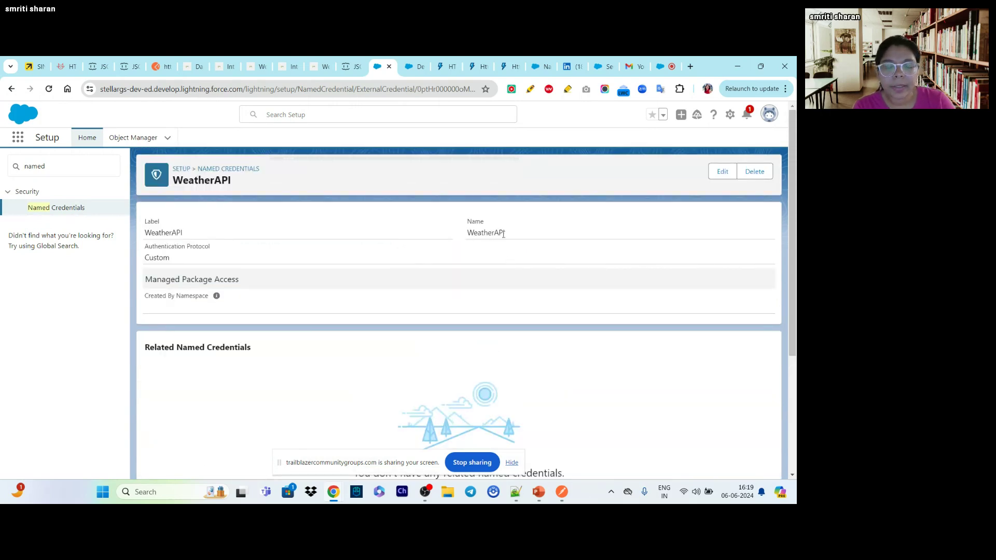
{"action": "scroll", "coordinate": [465, 316], "scroll_direction": "down", "scroll_amount": 3}
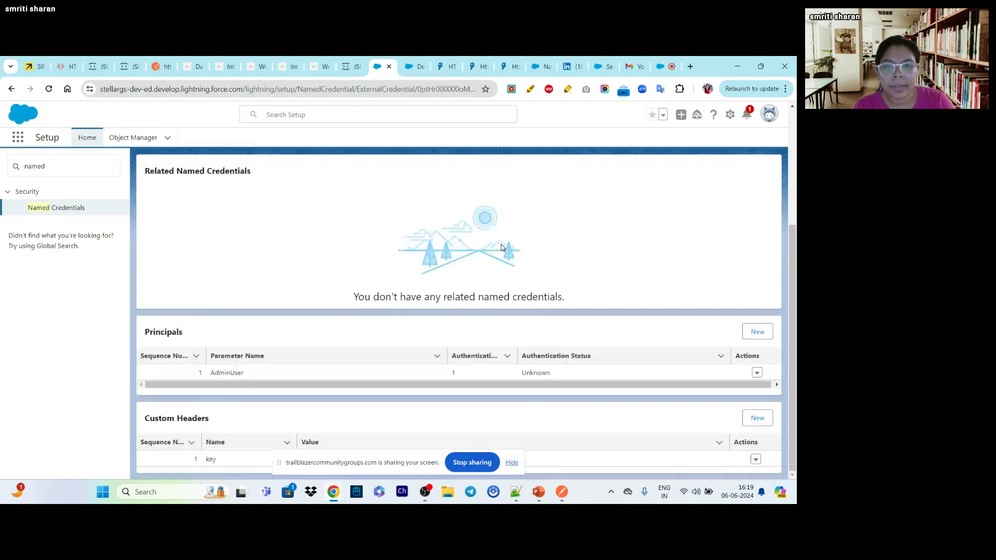
Review the value formula of the key custom header in its edit dialog and close it without changes
{"action": "left_click", "coordinate": [755, 459]}
{"action": "left_click", "coordinate": [728, 450]}
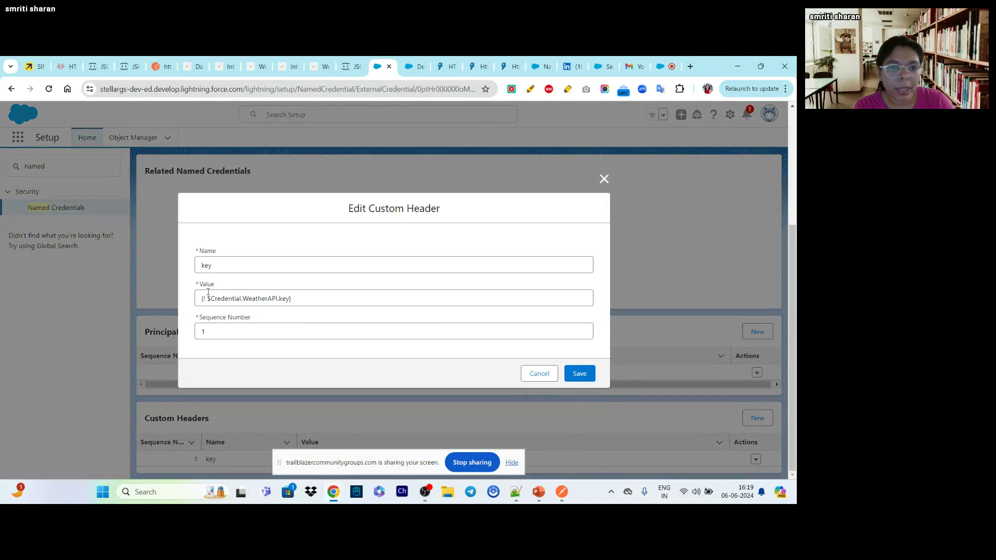
{"action": "double_click", "coordinate": [221, 300]}
{"action": "double_click", "coordinate": [260, 300]}
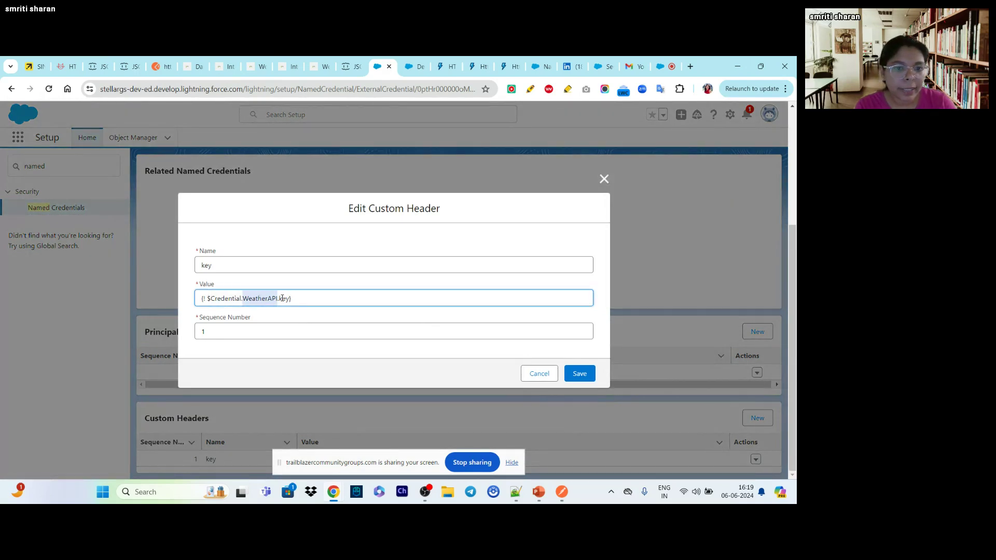
{"action": "double_click", "coordinate": [282, 299]}
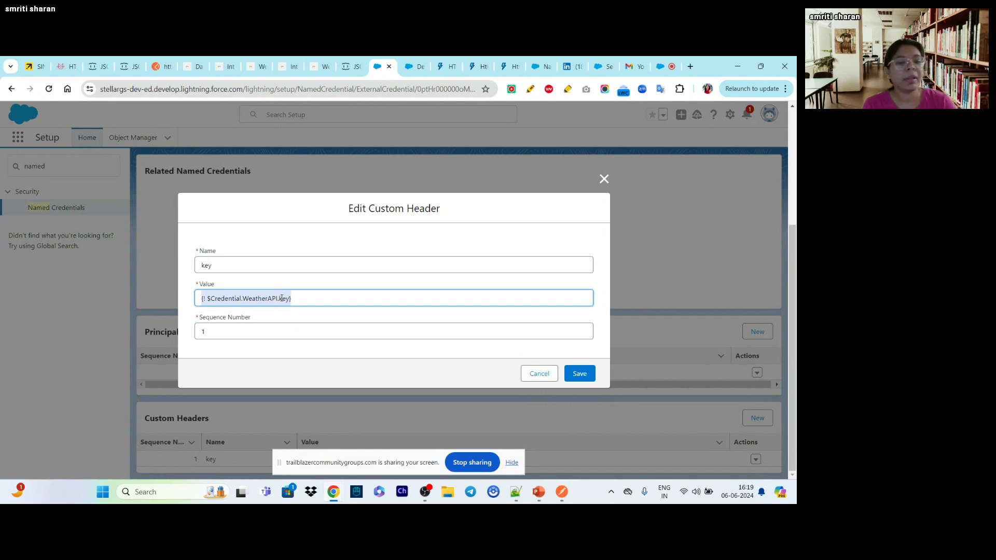
{"action": "left_click", "coordinate": [321, 293]}
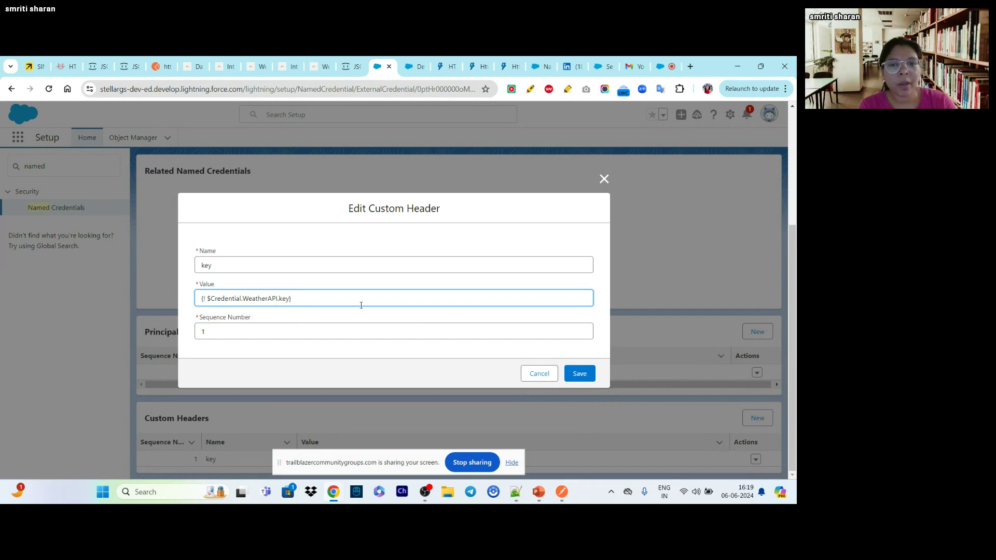
{"action": "left_click", "coordinate": [604, 179]}
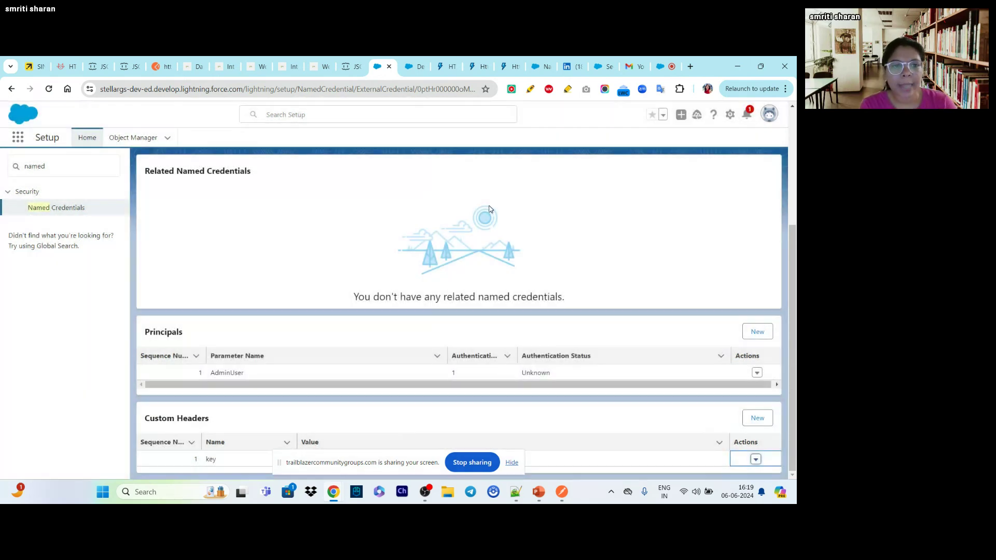
Return from the WeatherAPI external credential to the Named Credentials list and start a new named credential
{"action": "scroll", "coordinate": [490, 210], "scroll_direction": "up", "scroll_amount": 4}
{"action": "scroll", "coordinate": [217, 273], "scroll_direction": "down", "scroll_amount": 4}
{"action": "scroll", "coordinate": [180, 272], "scroll_direction": "up", "scroll_amount": 1}
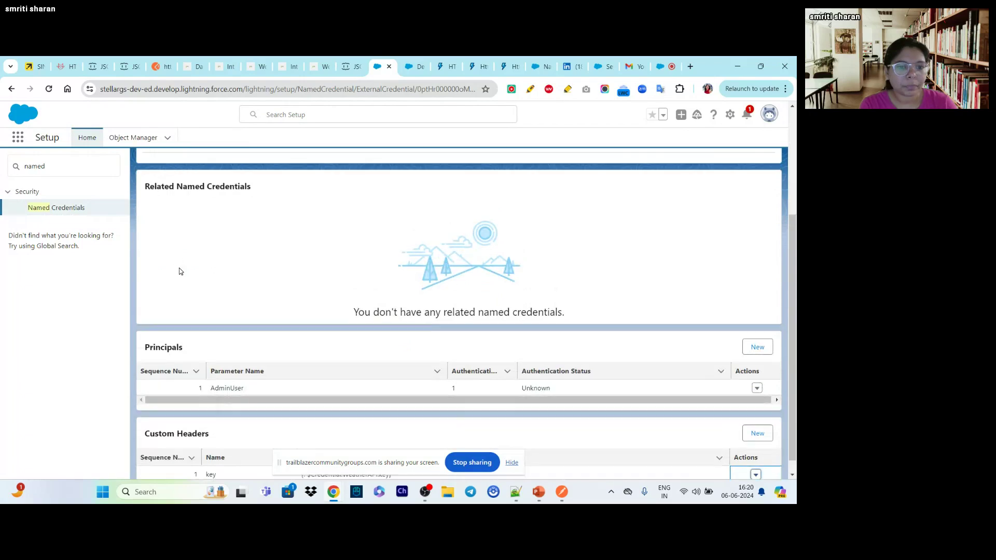
{"action": "scroll", "coordinate": [179, 269], "scroll_direction": "up", "scroll_amount": 5}
{"action": "left_click", "coordinate": [210, 167]}
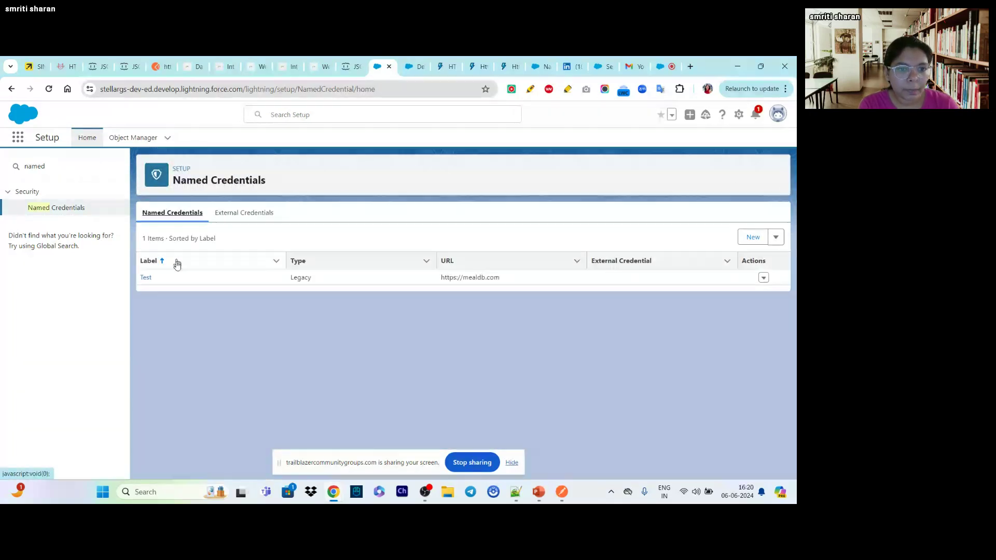
{"action": "left_click", "coordinate": [752, 237]}
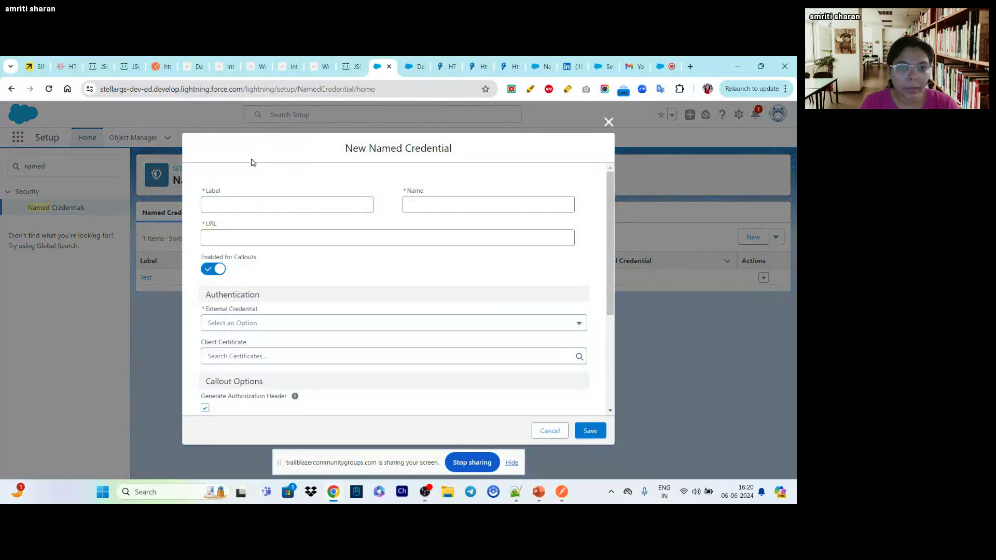
Set both the label and the name of the new named credential to WeatherAPIs
{"action": "left_click", "coordinate": [249, 199]}
{"action": "key", "text": "ctrl+v"}
{"action": "key", "text": "ctrl+a"}
{"action": "key", "text": "BackSpace"}
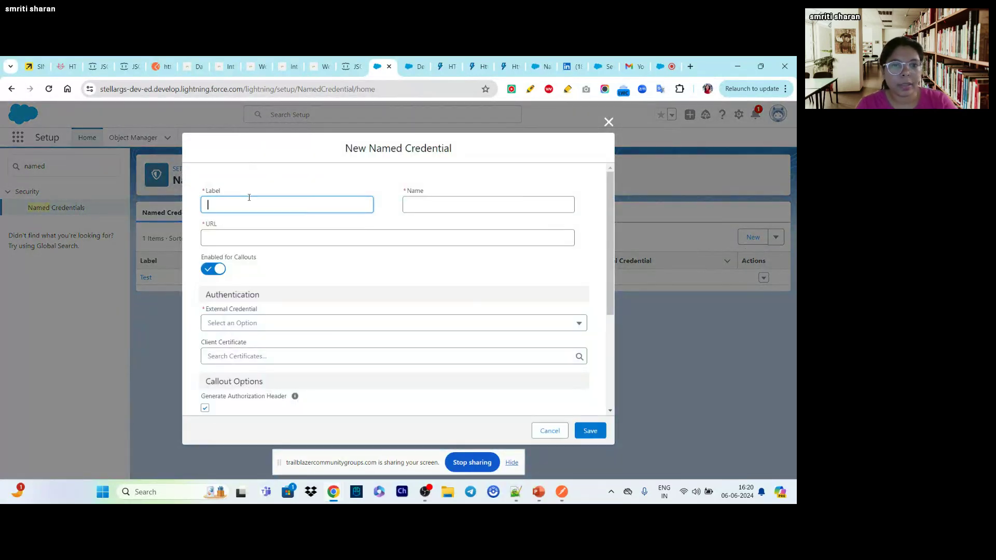
{"action": "type", "text": "WeatherAPIs"}
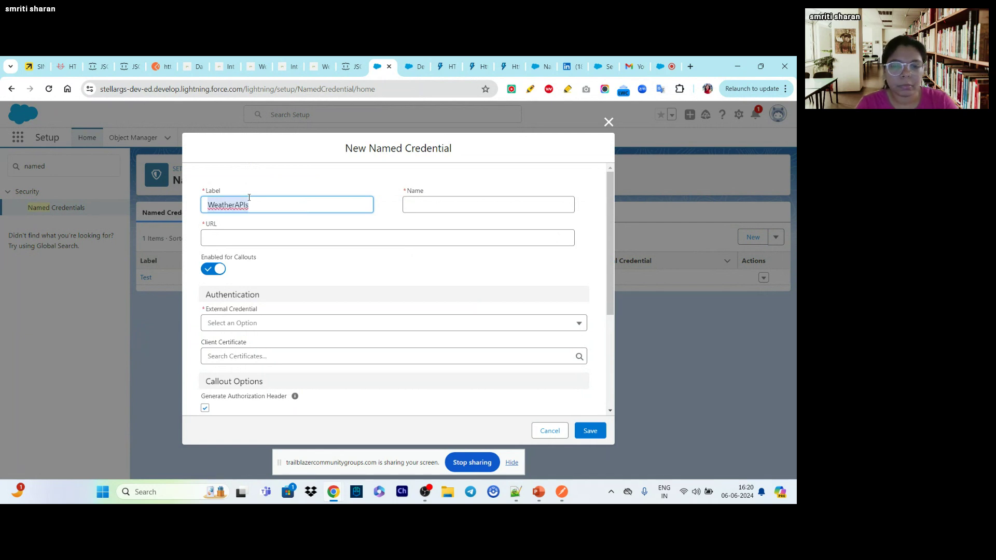
{"action": "left_click", "coordinate": [453, 210]}
{"action": "type", "text": "WeatherAPIs"}
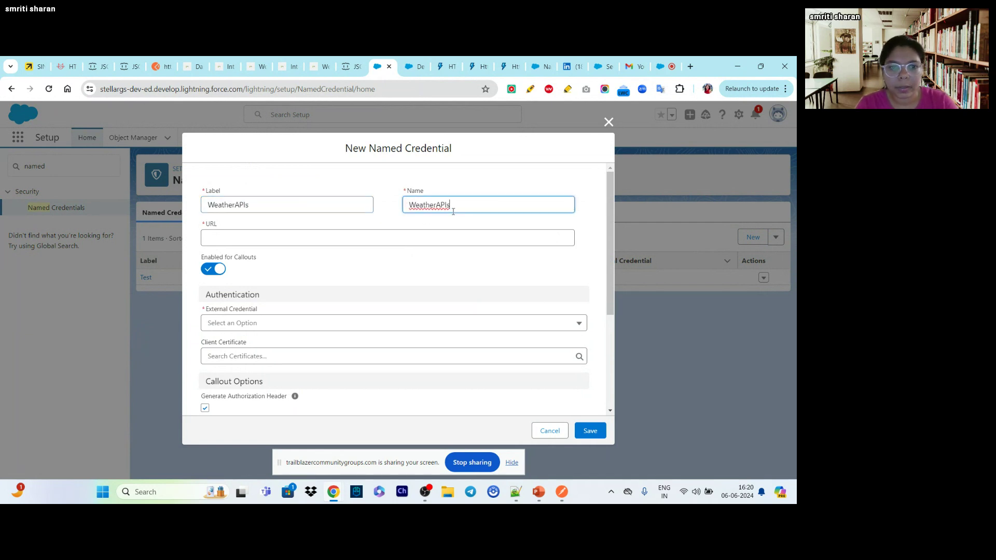
{"action": "left_click", "coordinate": [399, 236]}
{"action": "left_click", "coordinate": [196, 65]}
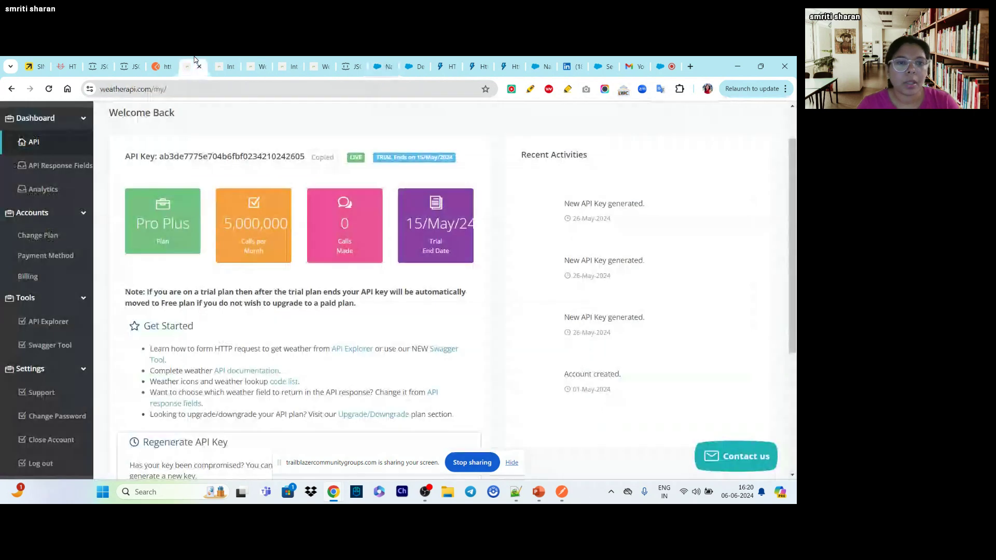
{"action": "left_click", "coordinate": [227, 64]}
{"action": "left_click", "coordinate": [197, 60]}
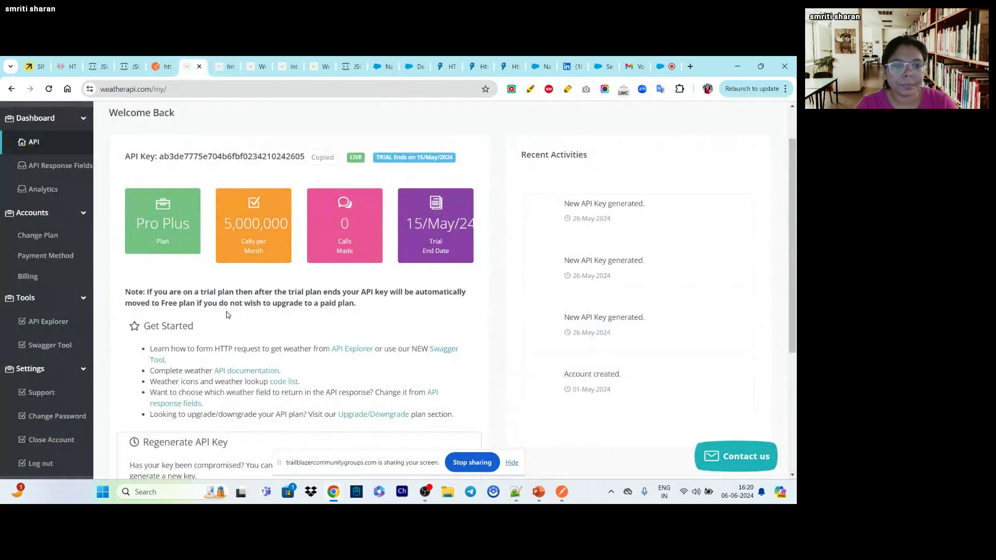
{"action": "left_click", "coordinate": [226, 59]}
{"action": "left_click", "coordinate": [249, 63]}
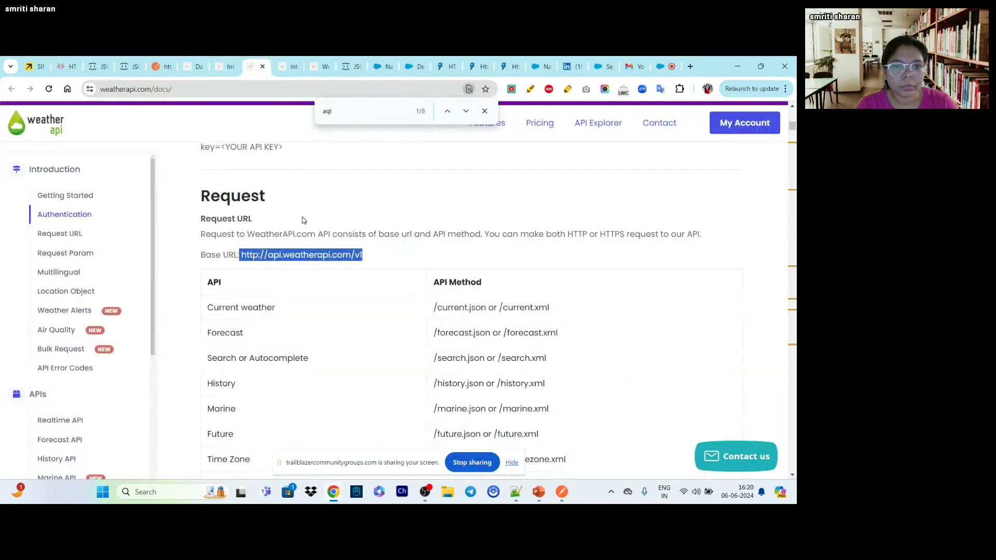
{"action": "left_click", "coordinate": [196, 65]}
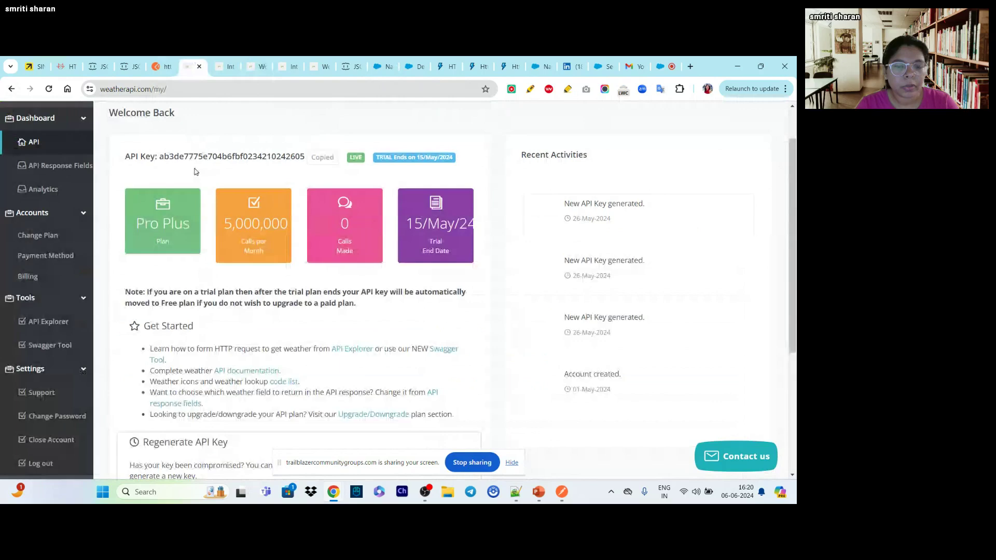
{"action": "left_click", "coordinate": [226, 63]}
{"action": "left_click", "coordinate": [321, 66]}
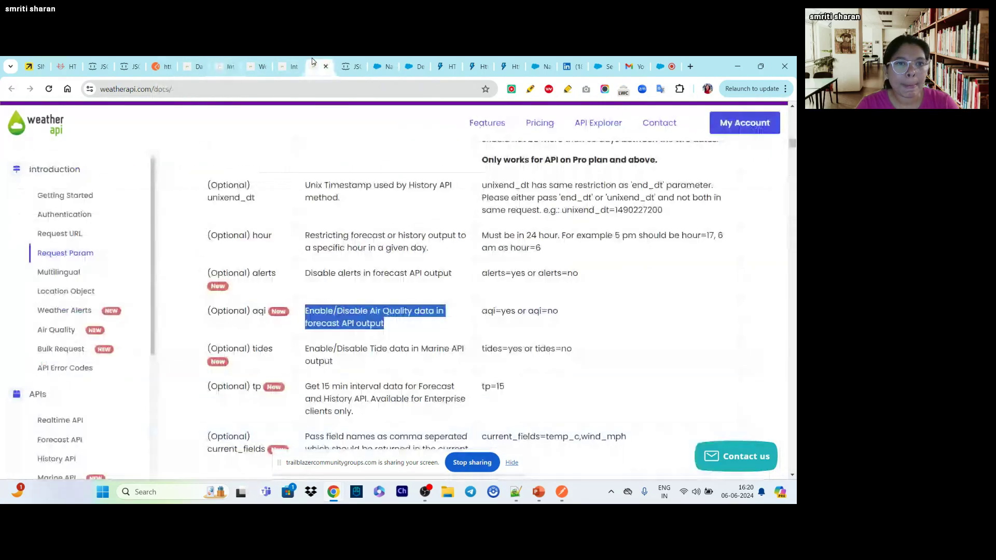
{"action": "left_click", "coordinate": [387, 62]}
{"action": "key", "text": "ctrl+v"}
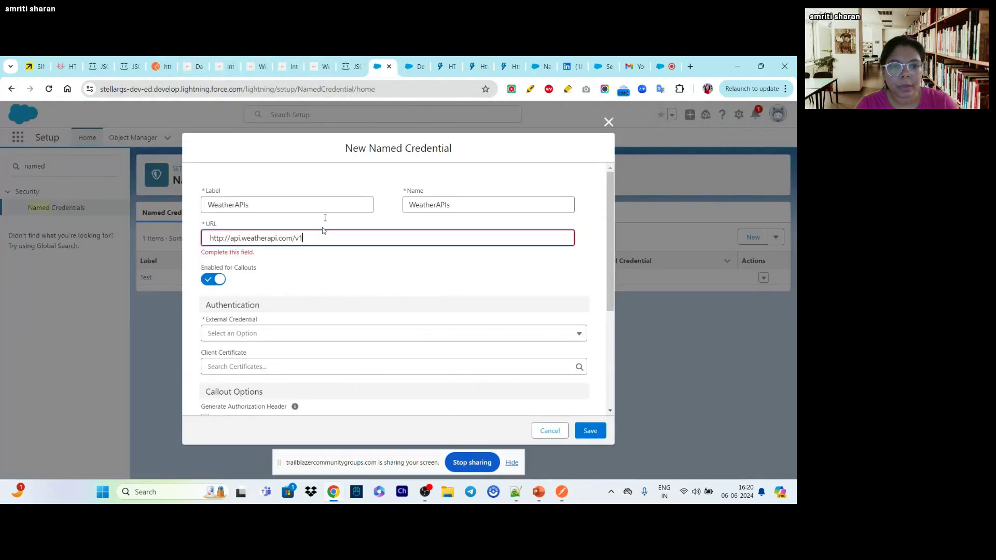
{"action": "scroll", "coordinate": [289, 351], "scroll_direction": "down", "scroll_amount": 1}
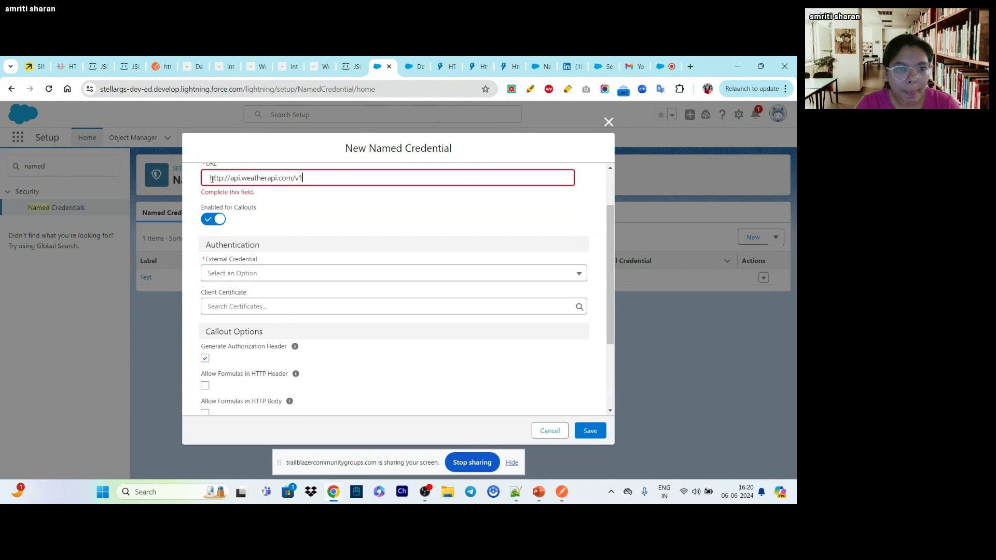
{"action": "left_click", "coordinate": [210, 178]}
{"action": "left_click", "coordinate": [331, 238]}
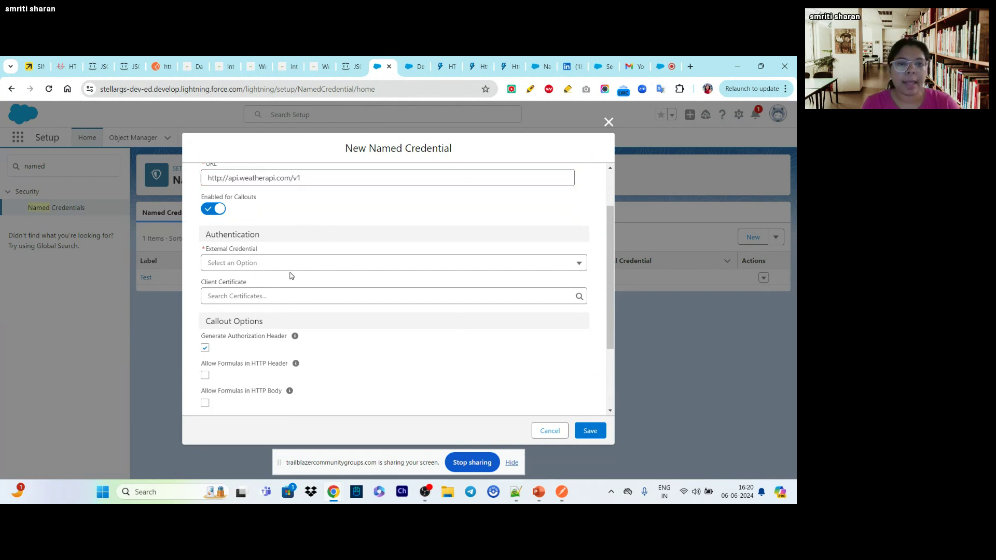
Assign the WeatherAPI external credential, disable Generate Authorization Header and enable Allow Formulas in HTTP Header
{"action": "left_click", "coordinate": [283, 268]}
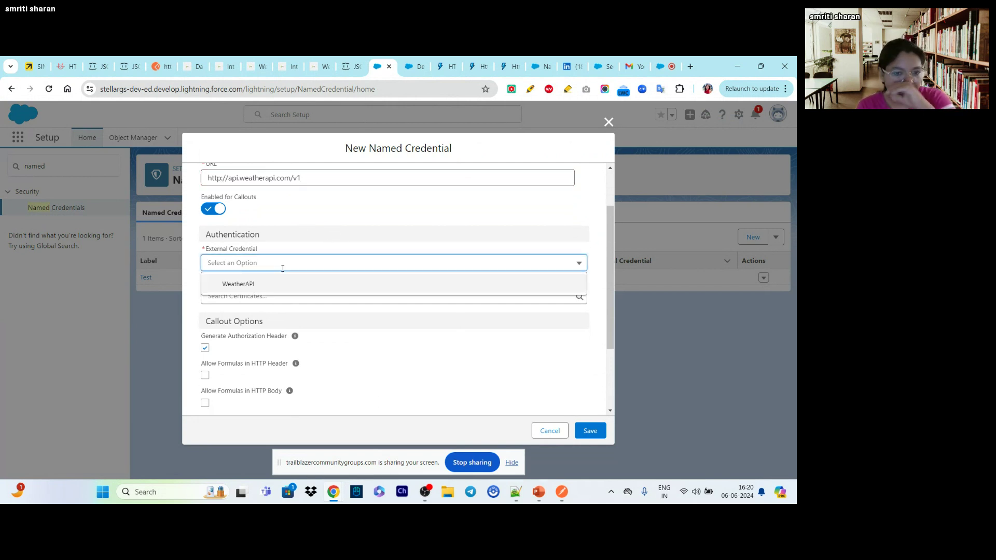
{"action": "left_click", "coordinate": [267, 285]}
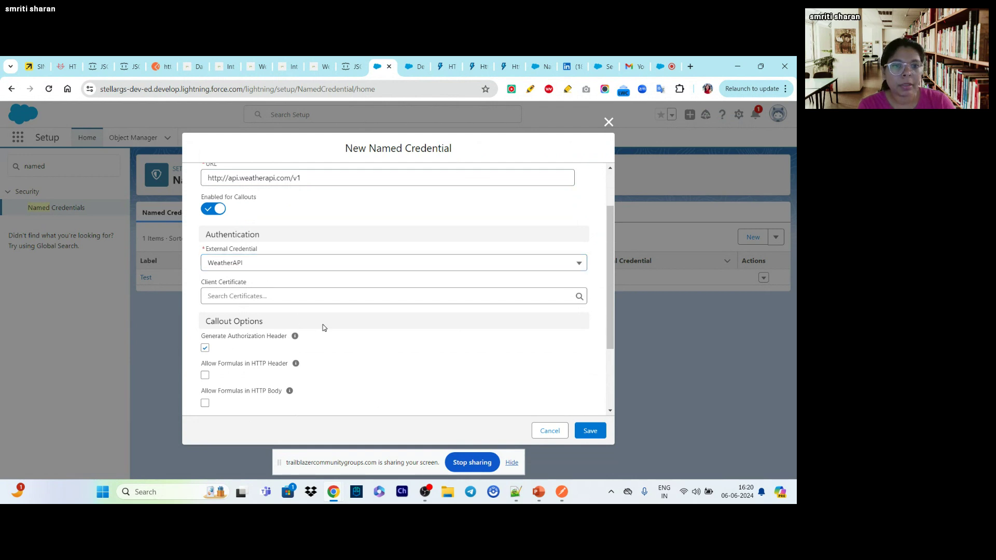
{"action": "scroll", "coordinate": [322, 325], "scroll_direction": "down", "scroll_amount": 2}
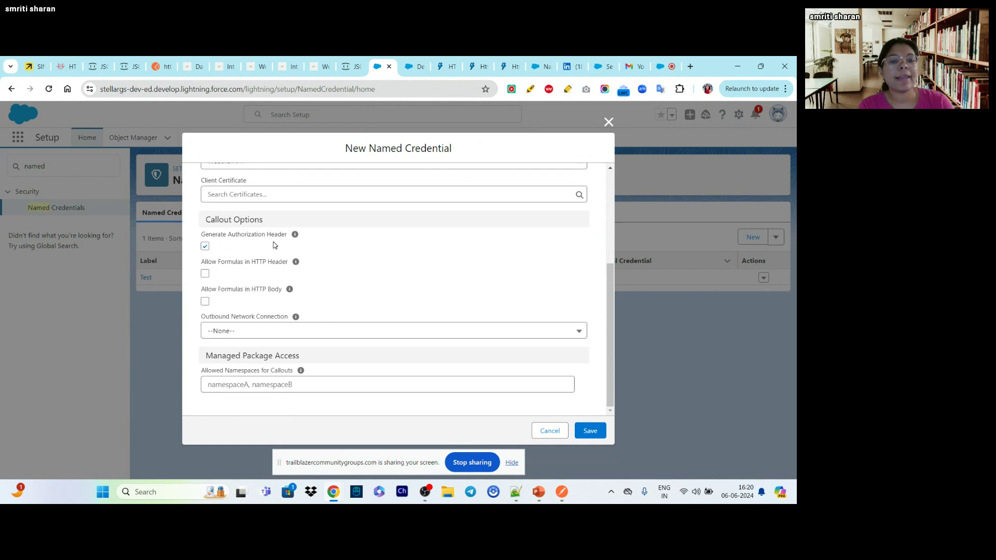
{"action": "left_click", "coordinate": [204, 247]}
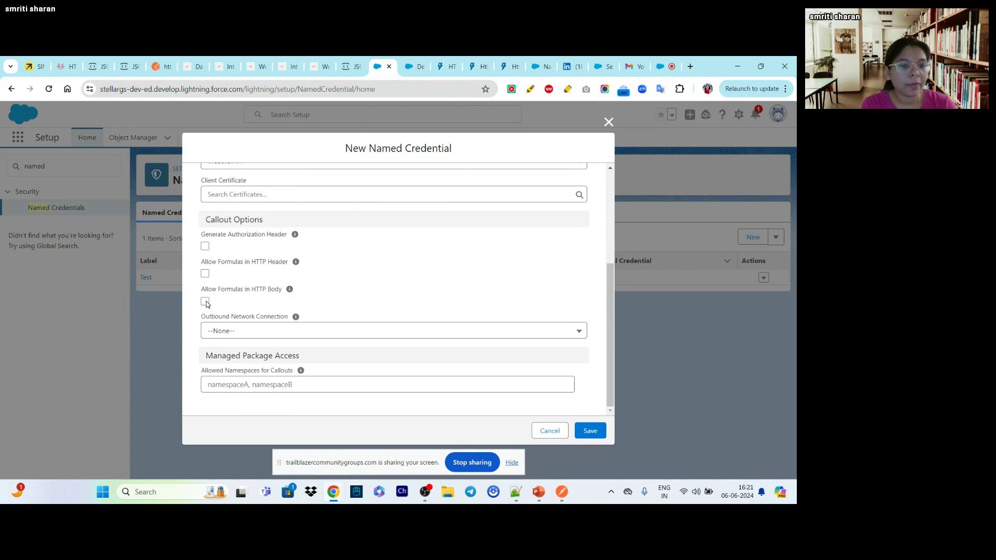
{"action": "left_click", "coordinate": [206, 273]}
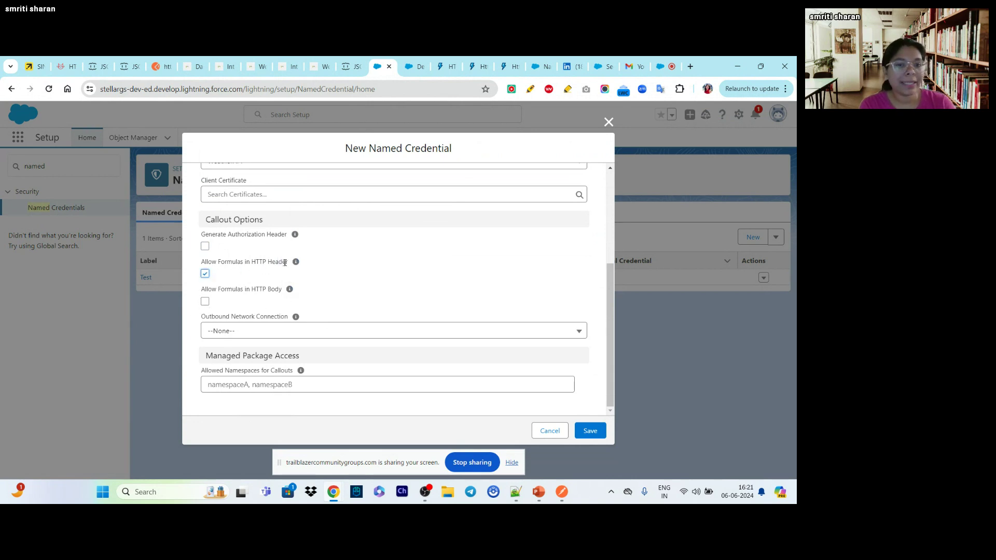
{"action": "left_click_drag", "start_coordinate": [248, 261], "coordinate": [310, 263]}
{"action": "left_click", "coordinate": [343, 285]}
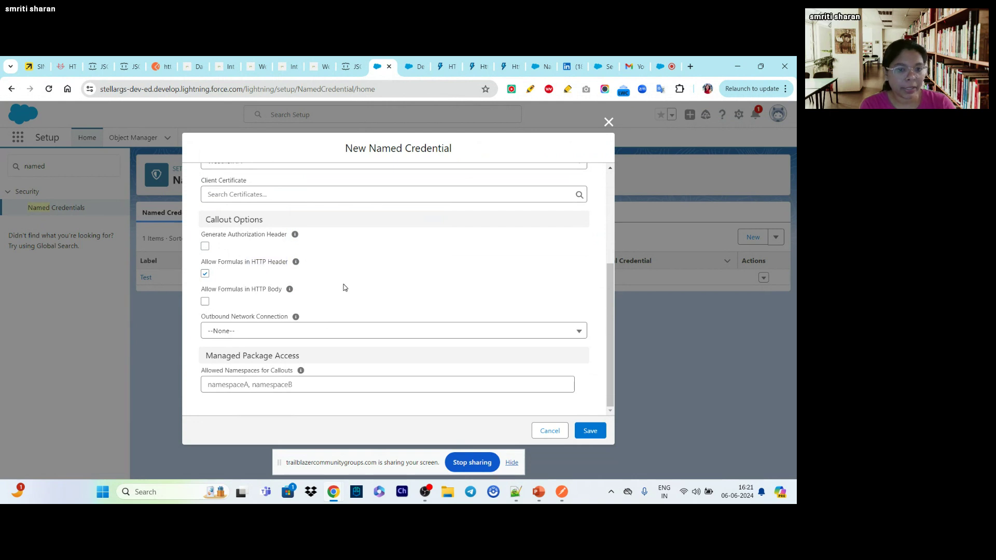
{"action": "left_click", "coordinate": [591, 432]}
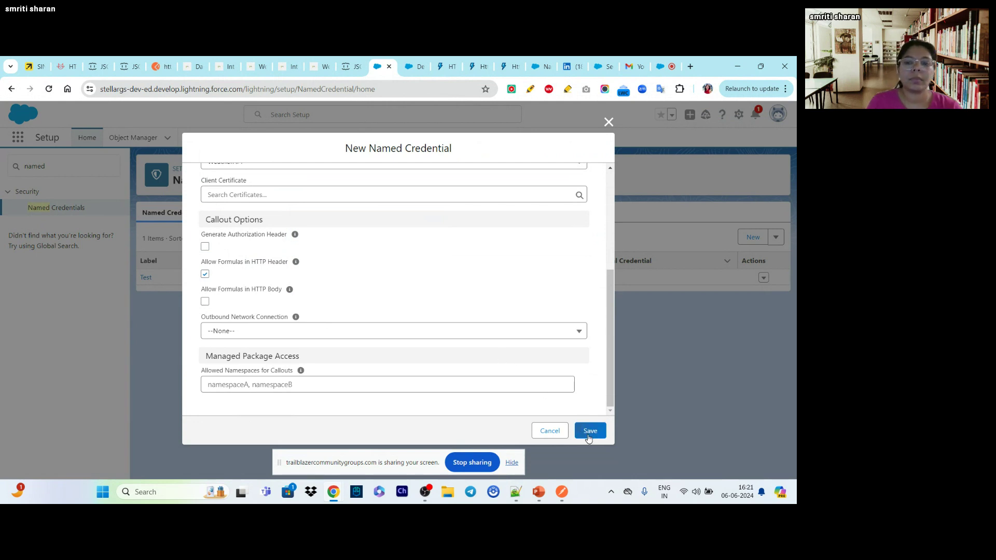
{"action": "left_click", "coordinate": [588, 432]}
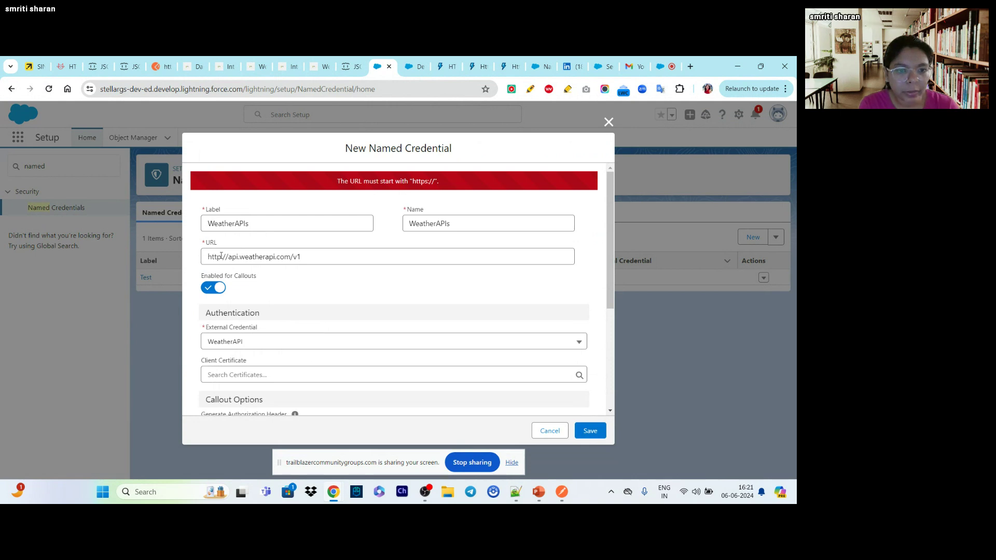
{"action": "left_click", "coordinate": [222, 256]}
{"action": "type", "text": "s"}
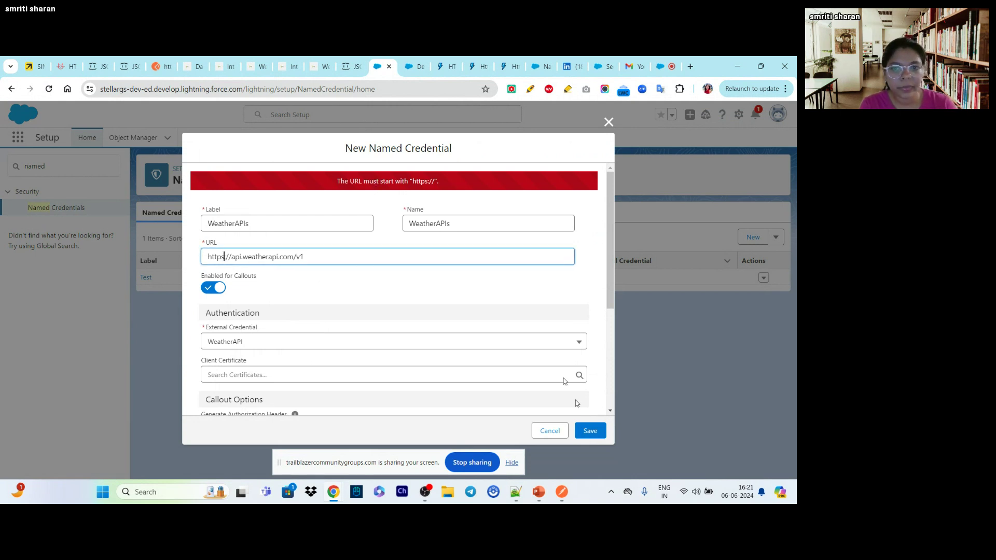
{"action": "type", "text": ":"}
{"action": "left_click", "coordinate": [589, 433]}
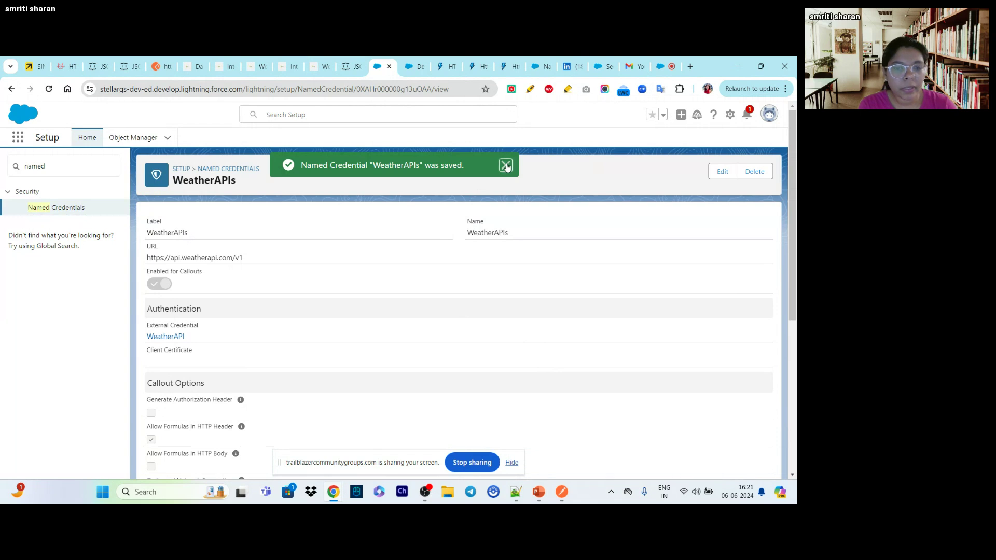
{"action": "left_click", "coordinate": [506, 165]}
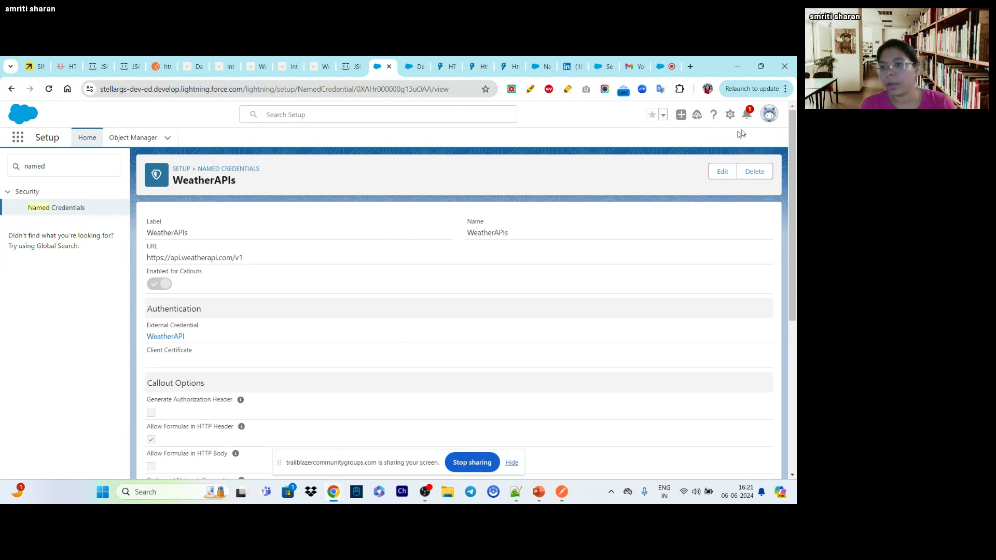
Open the System Administrator profile from the signed-in user's detail page and close the Guidance Center
{"action": "left_click", "coordinate": [768, 118]}
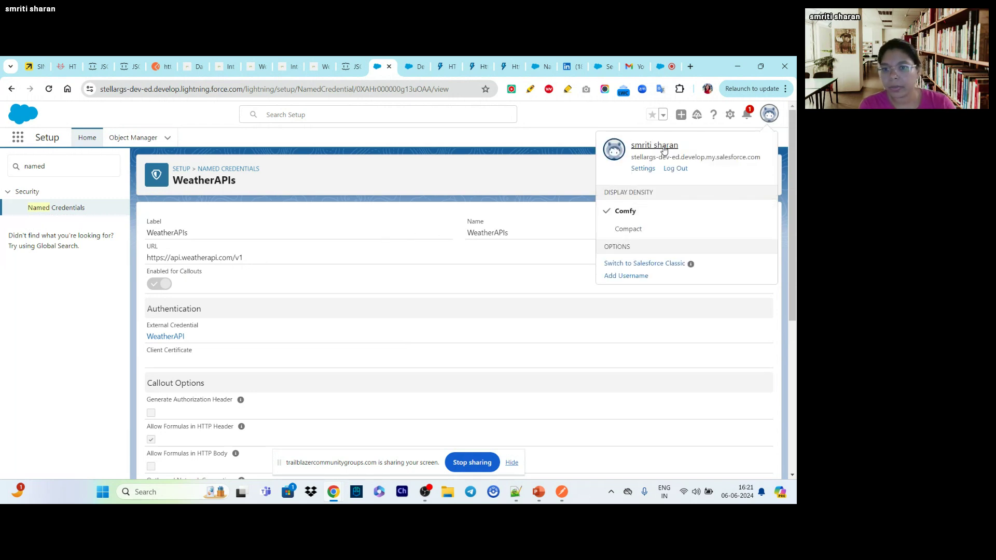
{"action": "left_click", "coordinate": [642, 147]}
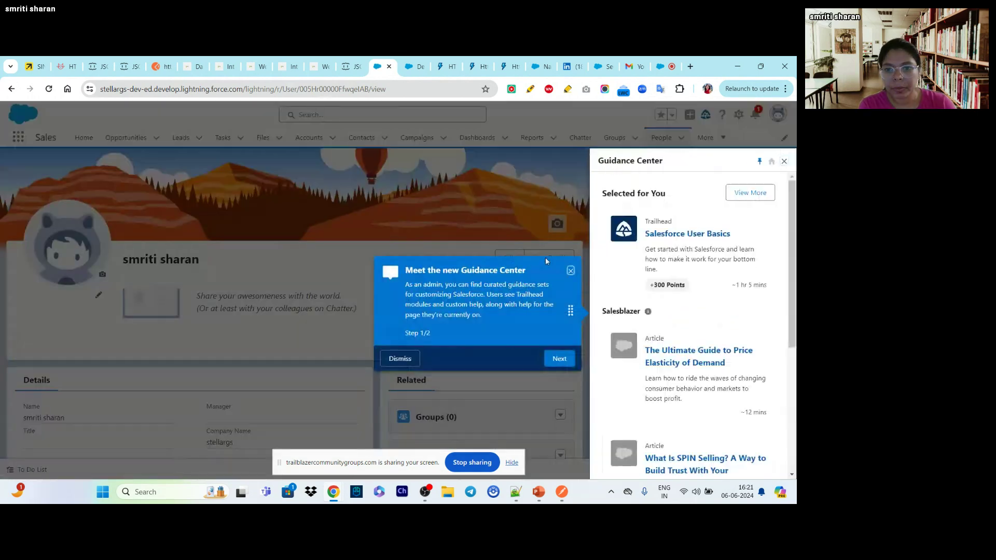
{"action": "left_click", "coordinate": [565, 262]}
{"action": "left_click", "coordinate": [563, 259]}
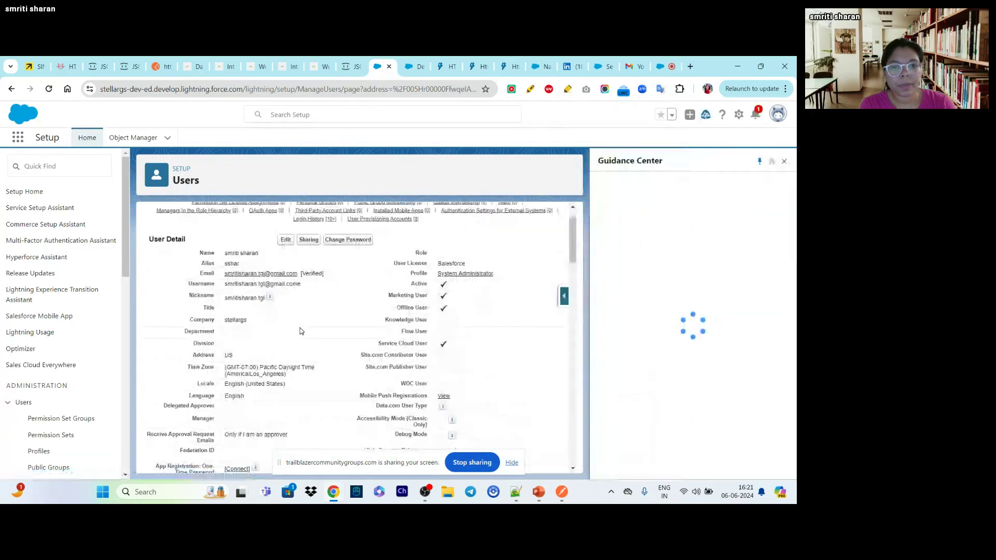
{"action": "left_click", "coordinate": [474, 273]}
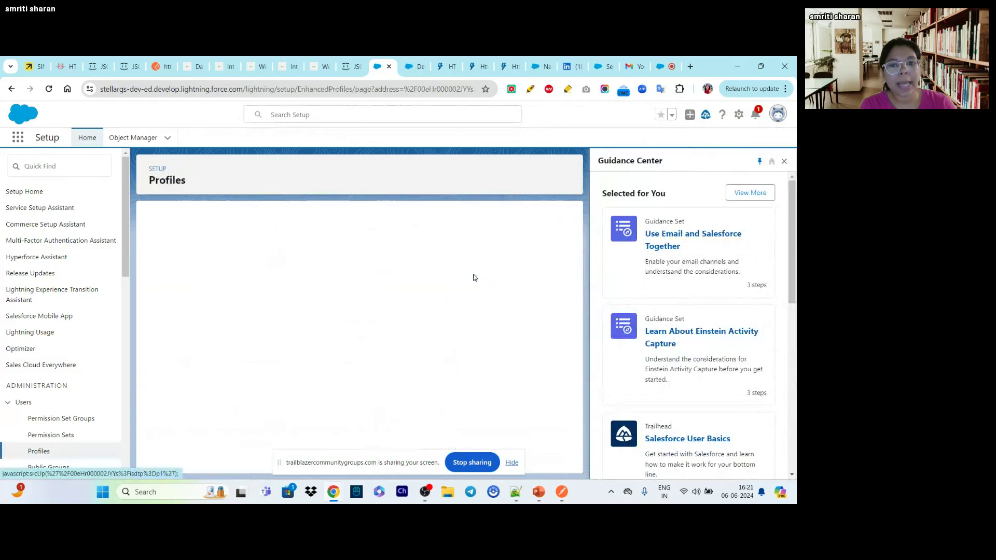
{"action": "left_click", "coordinate": [784, 161]}
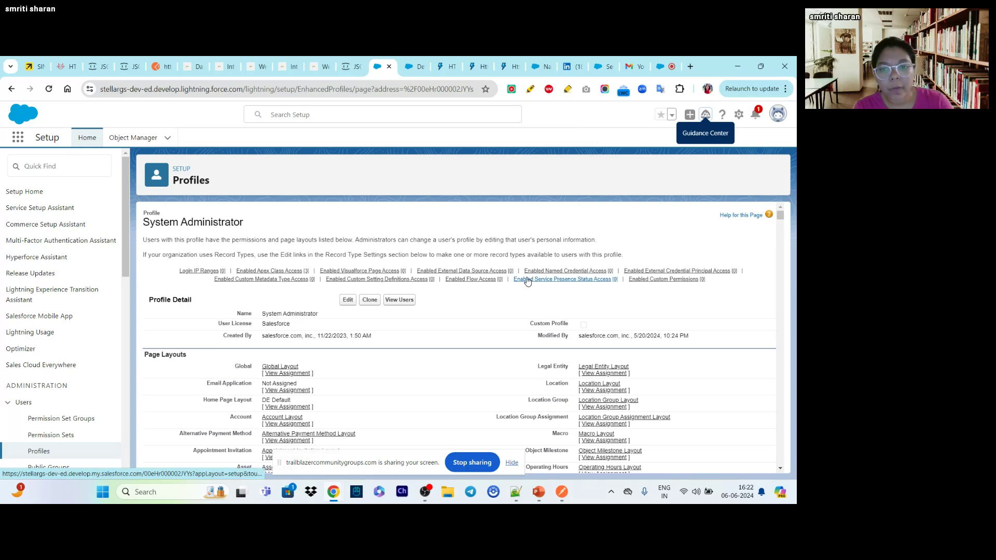
Enable the WeatherAPI - AdminUser external credential principal for the System Administrator profile and save the access
{"action": "mouse_move", "coordinate": [649, 272]}
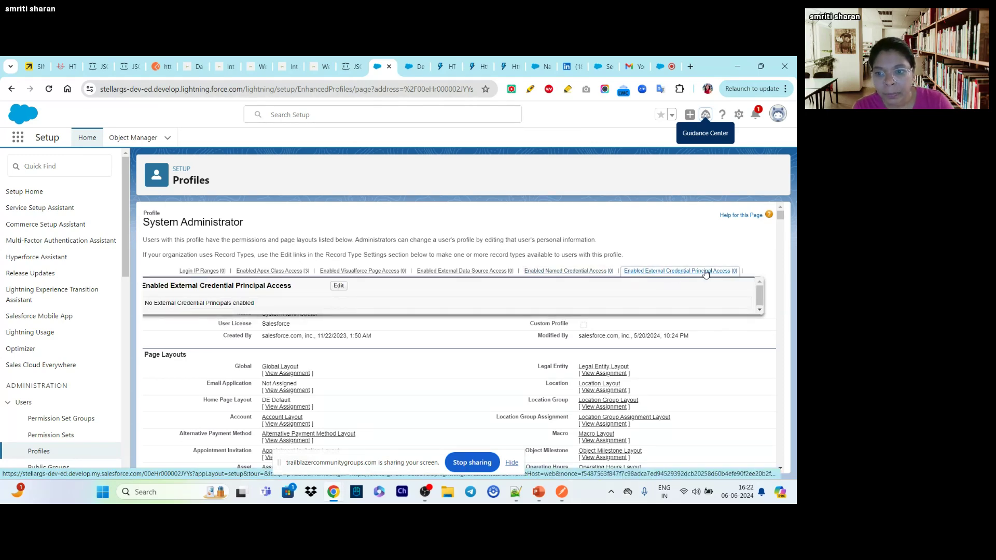
{"action": "left_click", "coordinate": [339, 285]}
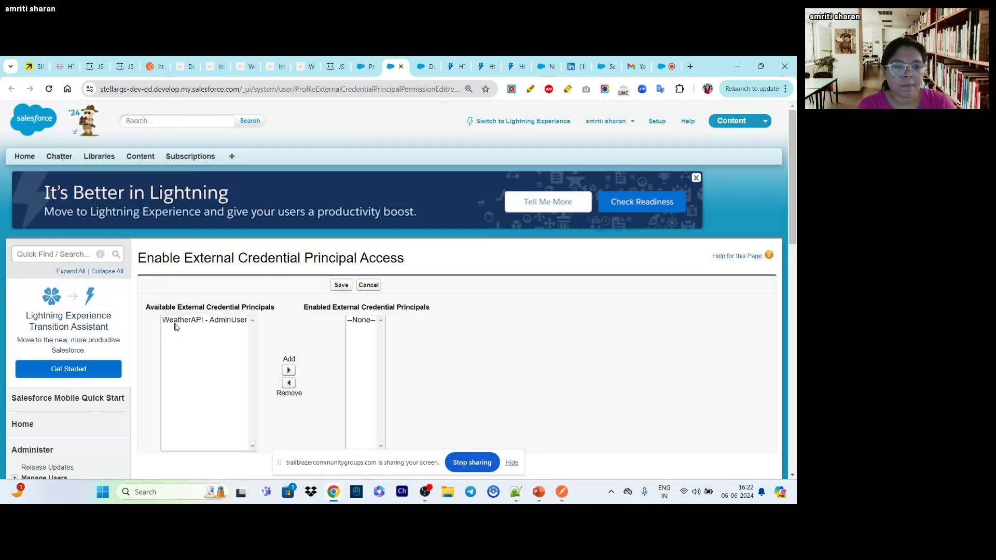
{"action": "left_click", "coordinate": [179, 324]}
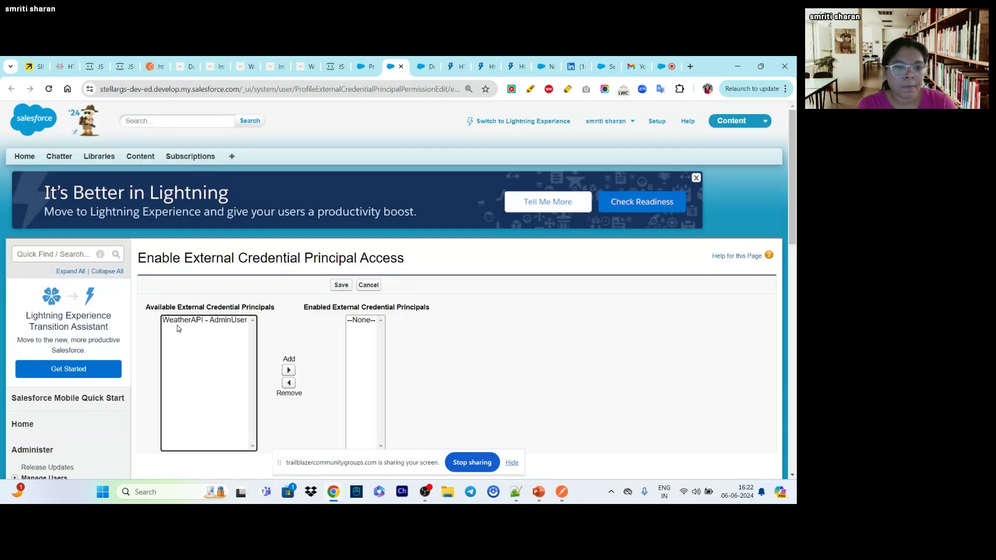
{"action": "left_click", "coordinate": [286, 369]}
{"action": "left_click", "coordinate": [338, 284]}
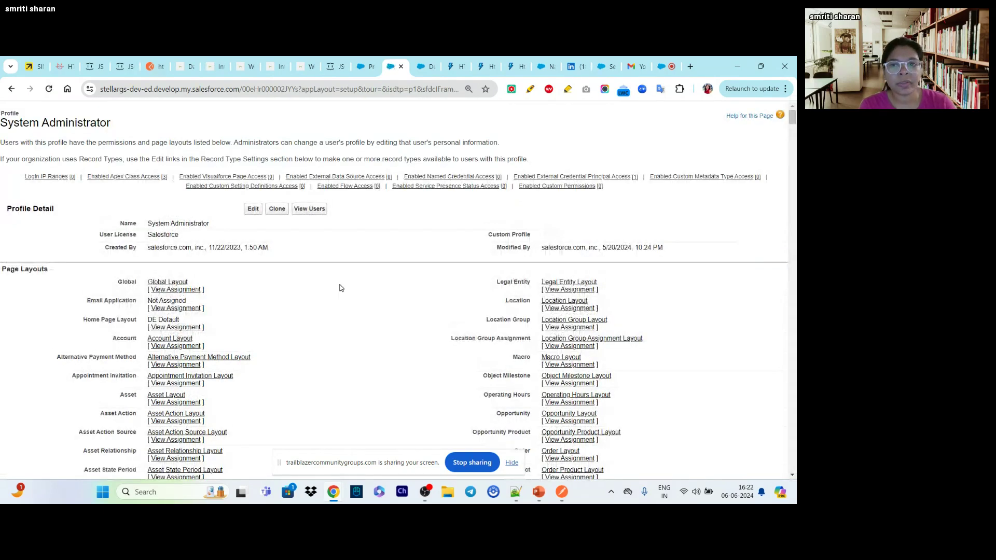
{"action": "mouse_move", "coordinate": [524, 184]}
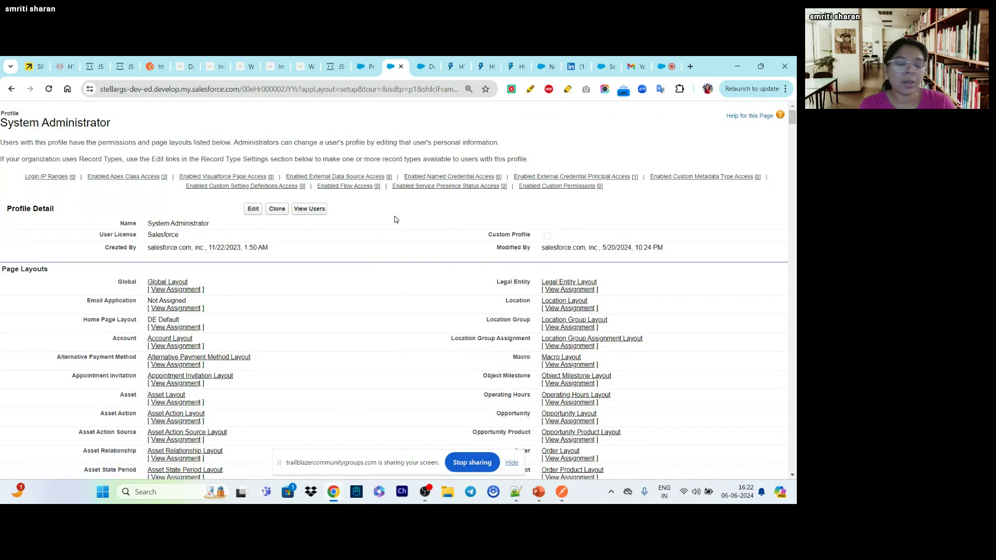
Compare the endpoint strings in the DemoWeatherWebServiceNamedCredentials and DemoWeatherWebServiceRemoteSite classes, examining the API key and the callout's credential name
{"action": "left_click", "coordinate": [428, 66]}
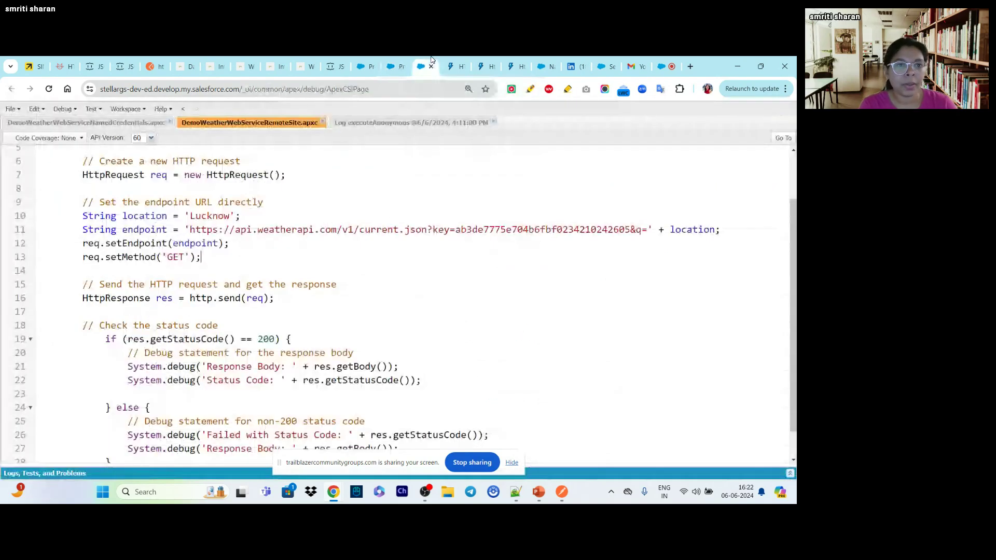
{"action": "left_click", "coordinate": [118, 122]}
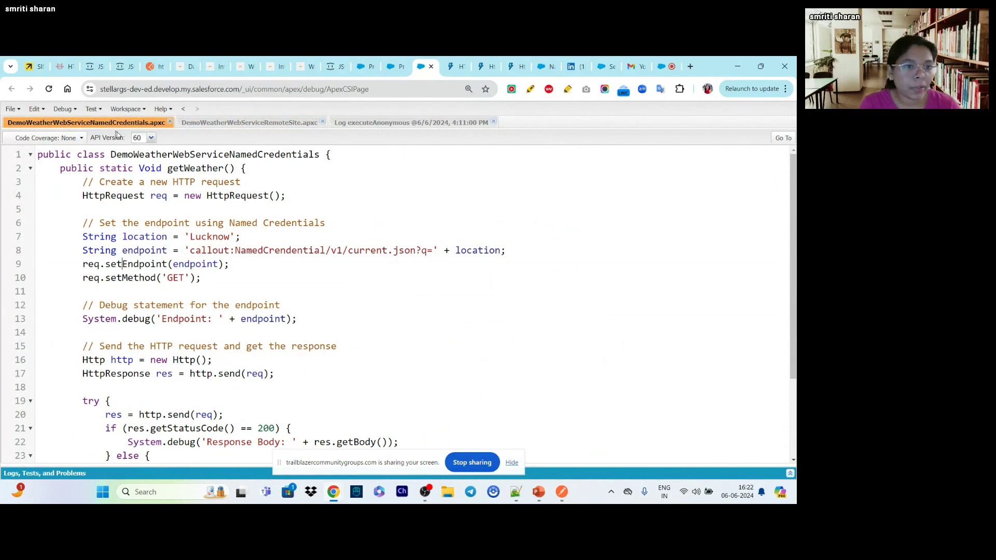
{"action": "double_click", "coordinate": [267, 153]}
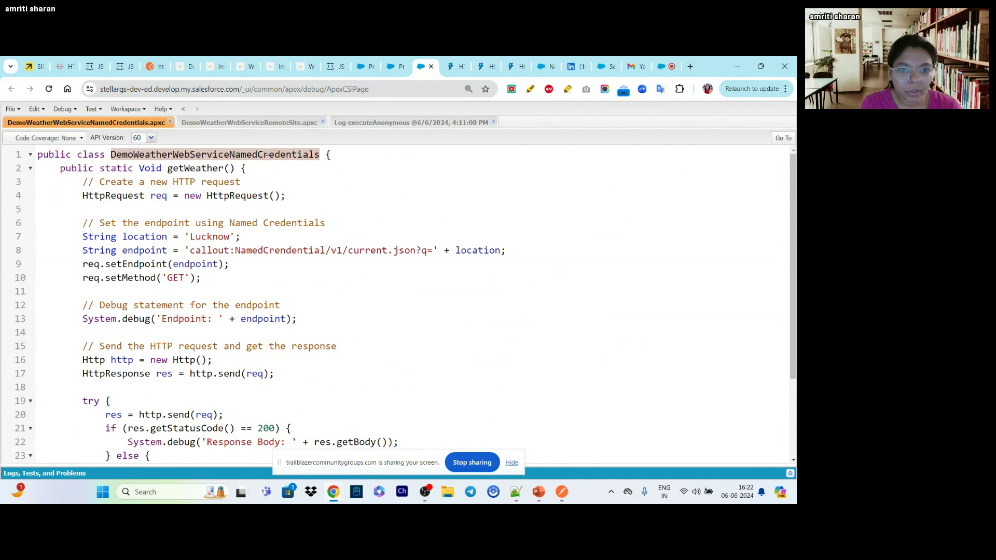
{"action": "left_click", "coordinate": [259, 306]}
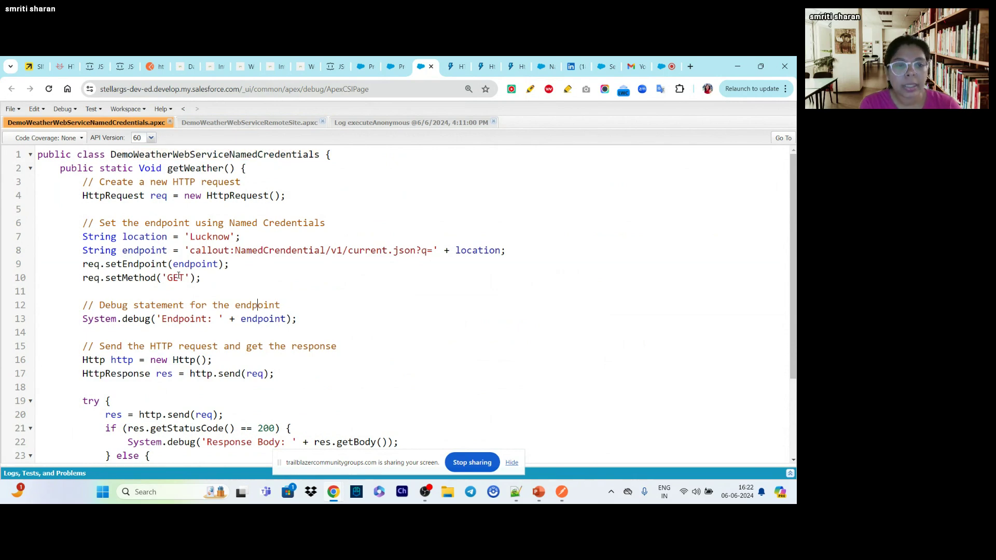
{"action": "left_click", "coordinate": [201, 124]}
{"action": "left_click", "coordinate": [235, 227]}
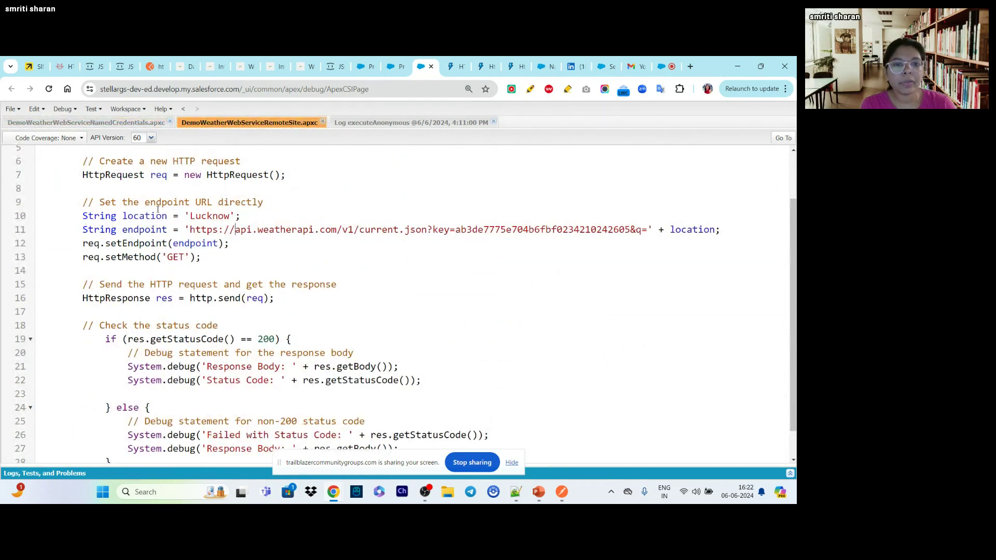
{"action": "left_click_drag", "start_coordinate": [190, 230], "coordinate": [362, 225]}
{"action": "double_click", "coordinate": [500, 228]}
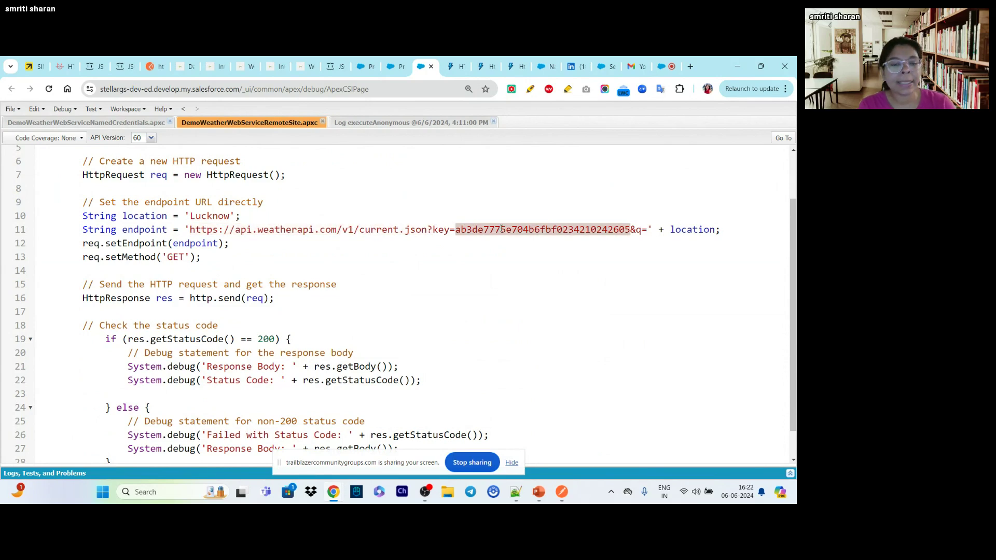
{"action": "left_click", "coordinate": [76, 123]}
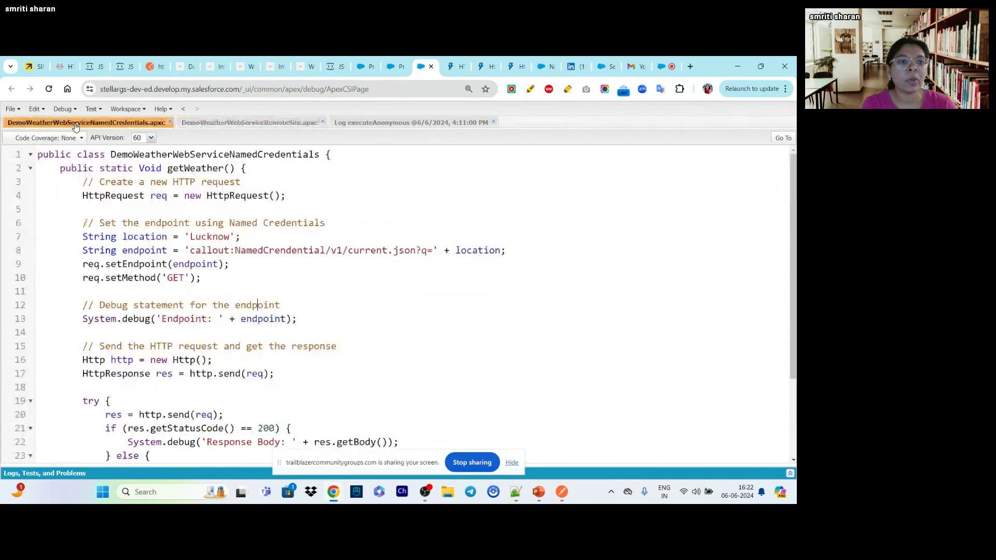
{"action": "double_click", "coordinate": [206, 251]}
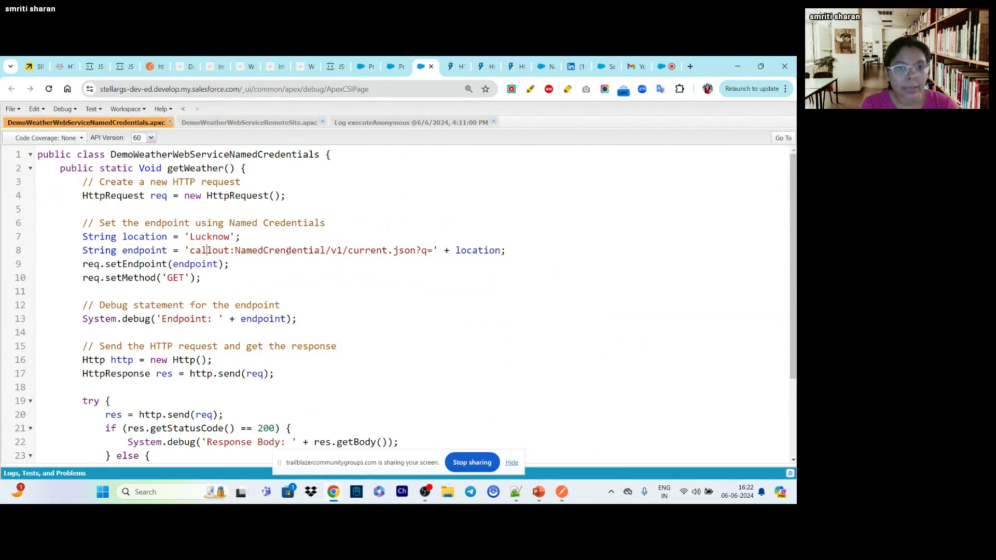
{"action": "double_click", "coordinate": [288, 251]}
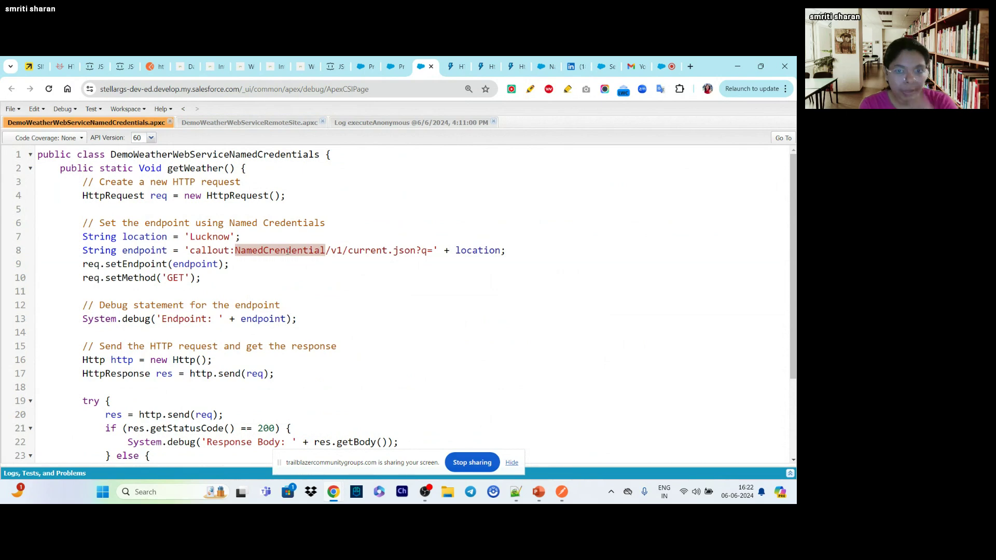
Return to Salesforce Setup, search for "named" and open the Named Credentials list
{"action": "left_click", "coordinate": [372, 66]}
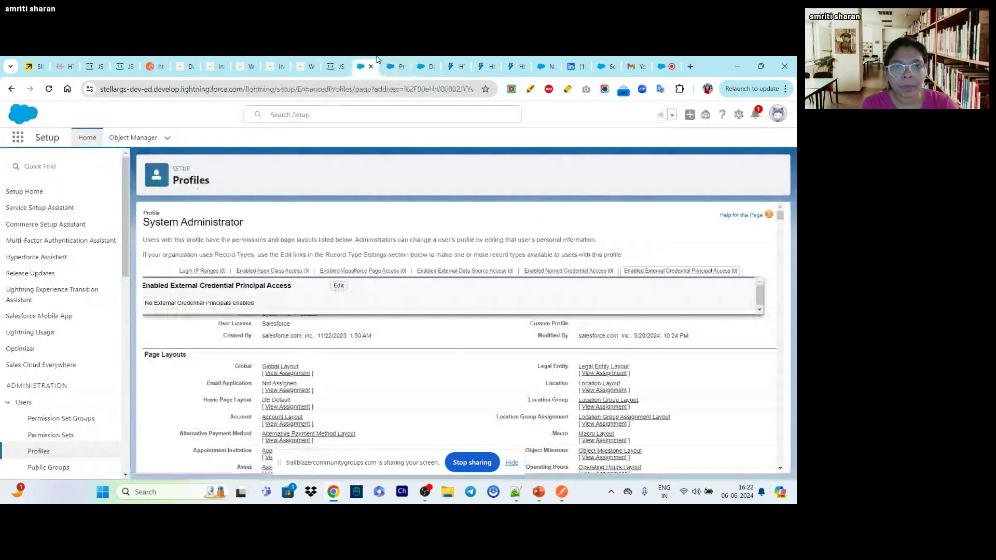
{"action": "left_click", "coordinate": [394, 66]}
{"action": "left_click", "coordinate": [421, 66]}
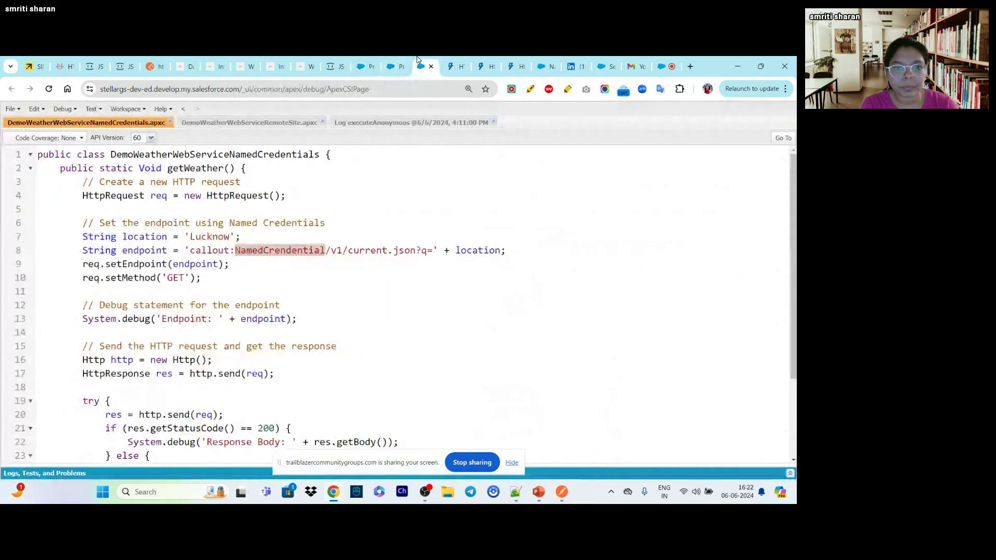
{"action": "left_click", "coordinate": [394, 66]}
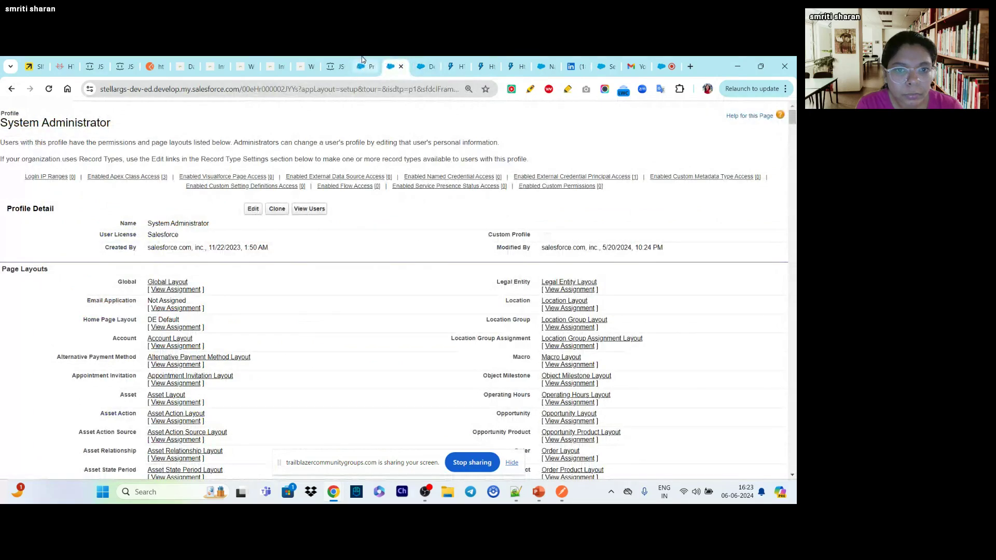
{"action": "left_click", "coordinate": [365, 66]}
{"action": "left_click", "coordinate": [50, 161]}
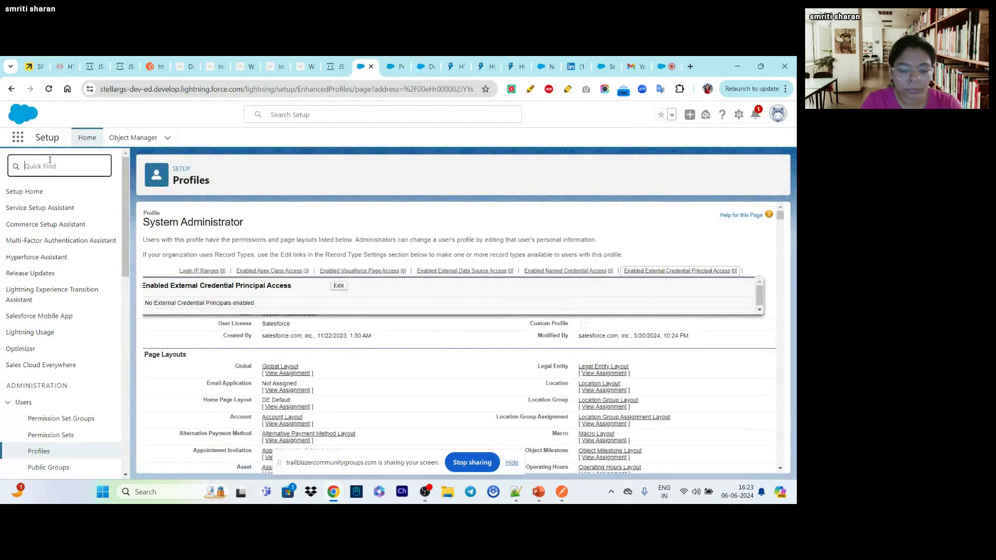
{"action": "type", "text": "named"}
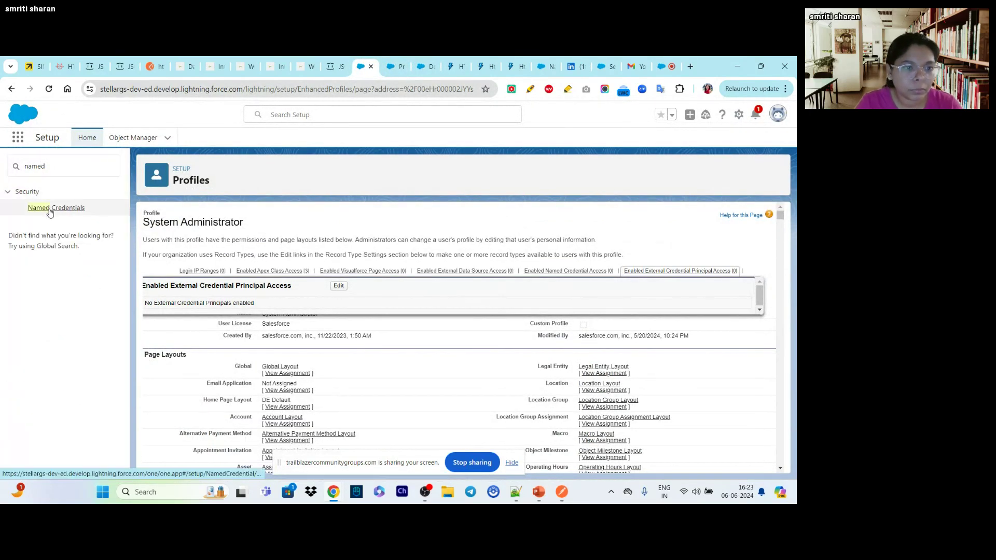
{"action": "left_click", "coordinate": [50, 209]}
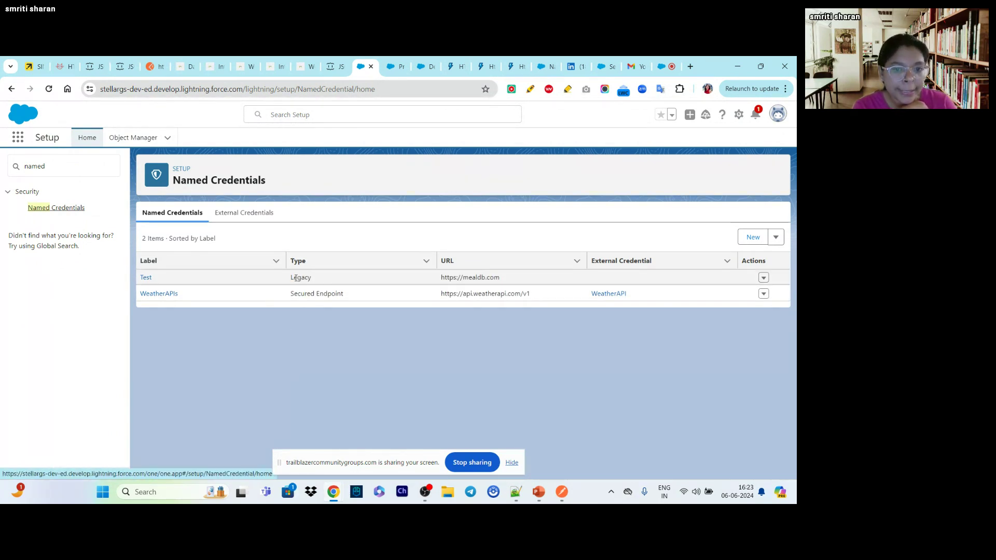
Open the WeatherAPIs named credential and copy its Name value
{"action": "left_click", "coordinate": [161, 295]}
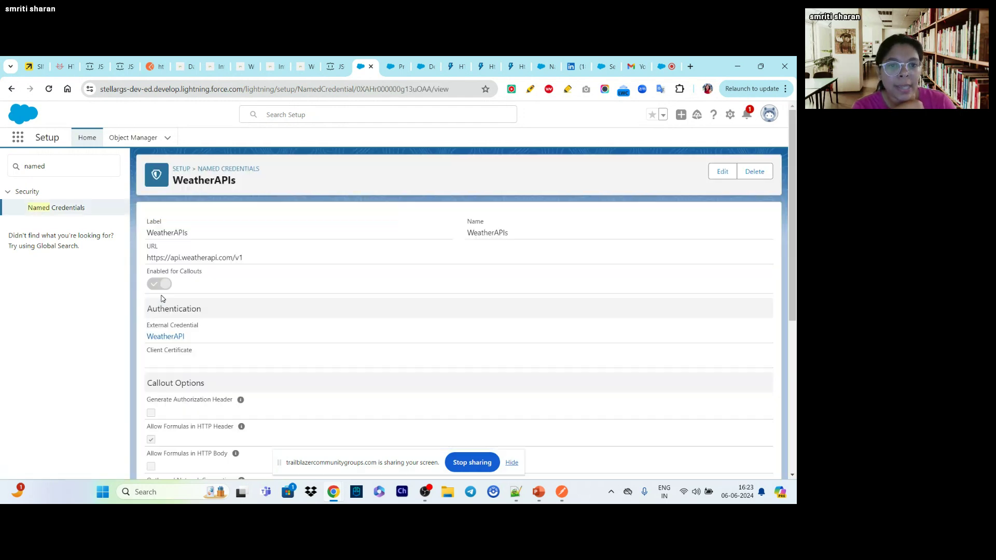
{"action": "double_click", "coordinate": [481, 233]}
{"action": "key", "text": "ctrl+c"}
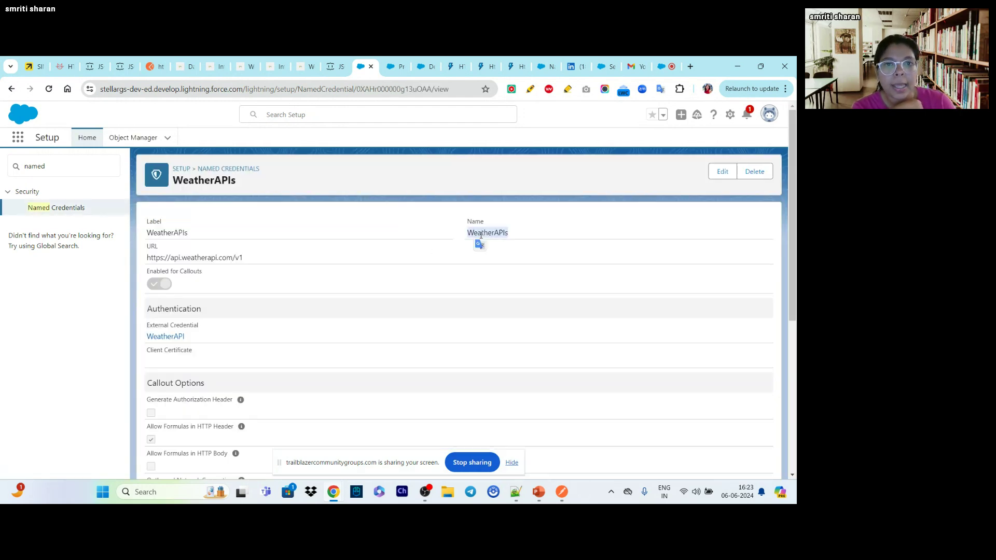
Replace NamedCrendential in the DemoWeatherWebServiceNamedCredentials endpoint with WeatherAPIs and save the class
{"action": "left_click", "coordinate": [397, 67]}
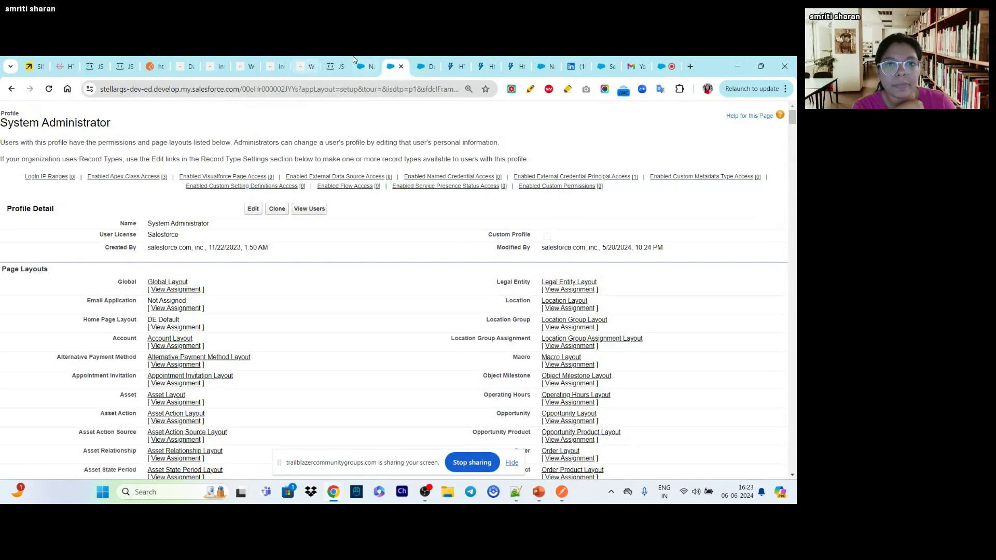
{"action": "left_click", "coordinate": [363, 66]}
{"action": "left_click", "coordinate": [425, 66]}
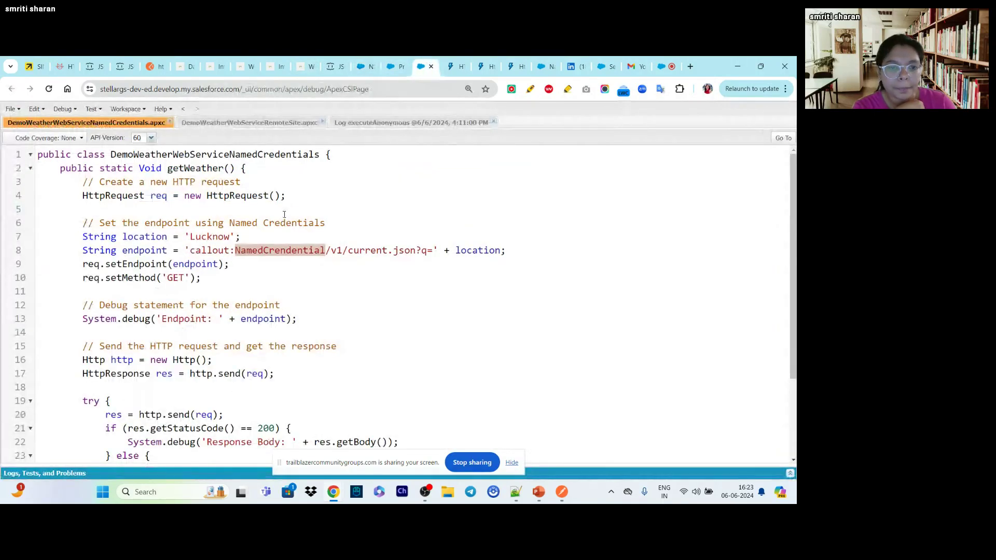
{"action": "key", "text": "ctrl+v"}
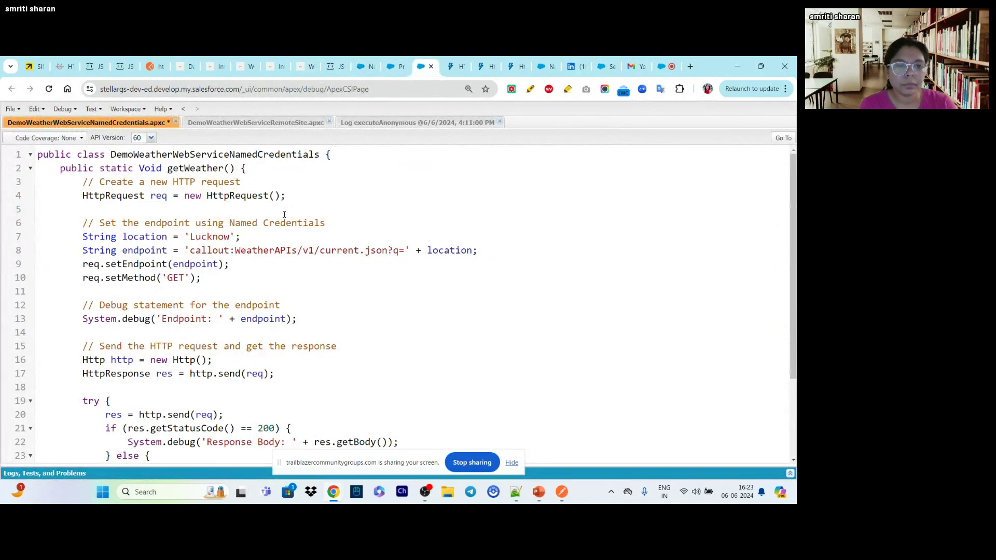
{"action": "key", "text": "ctrl+s"}
Review the named-credential class's endpoint path, HTTP request, status-code handling and exception handling
{"action": "scroll", "coordinate": [233, 336], "scroll_direction": "down", "scroll_amount": 3}
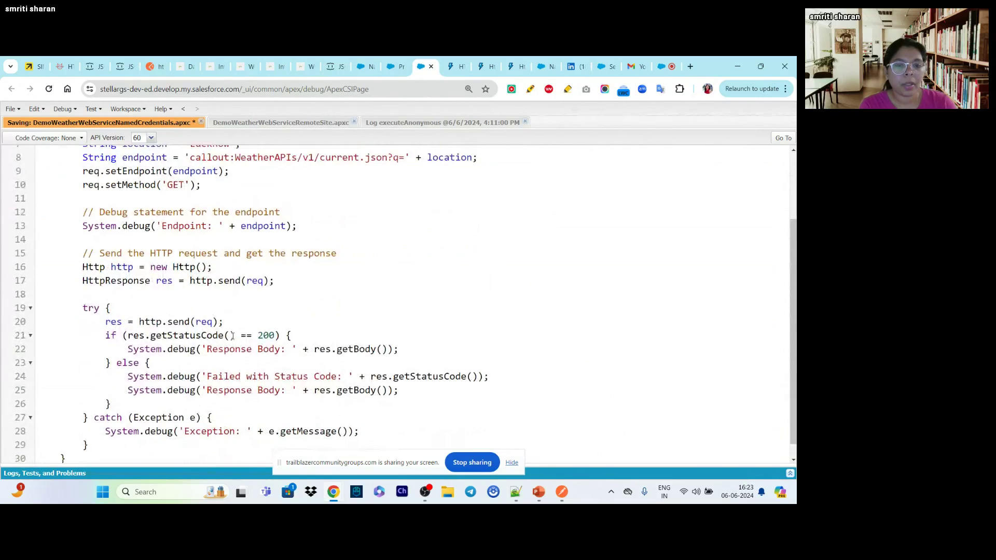
{"action": "scroll", "coordinate": [233, 336], "scroll_direction": "up", "scroll_amount": 1}
{"action": "scroll", "coordinate": [163, 210], "scroll_direction": "up", "scroll_amount": 1}
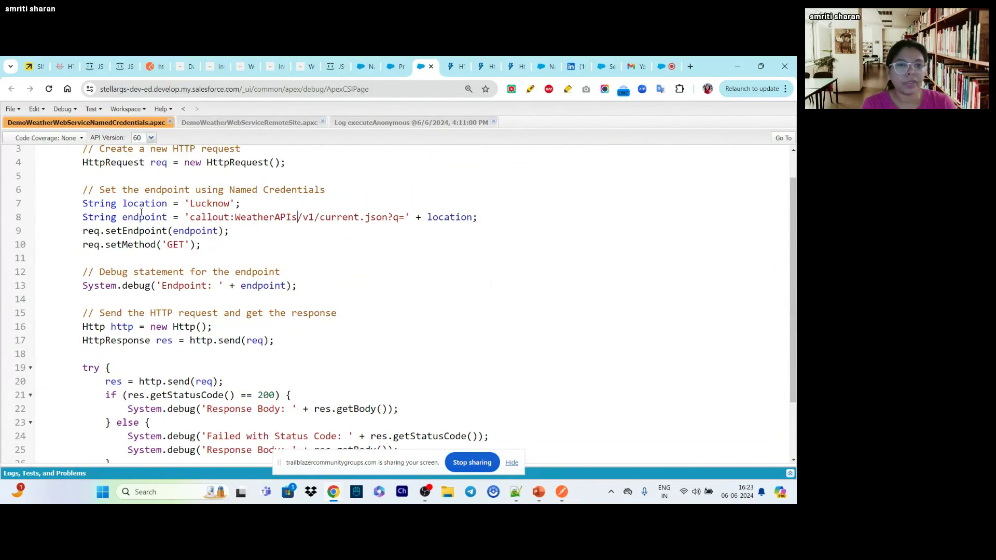
{"action": "triple_click", "coordinate": [337, 217]}
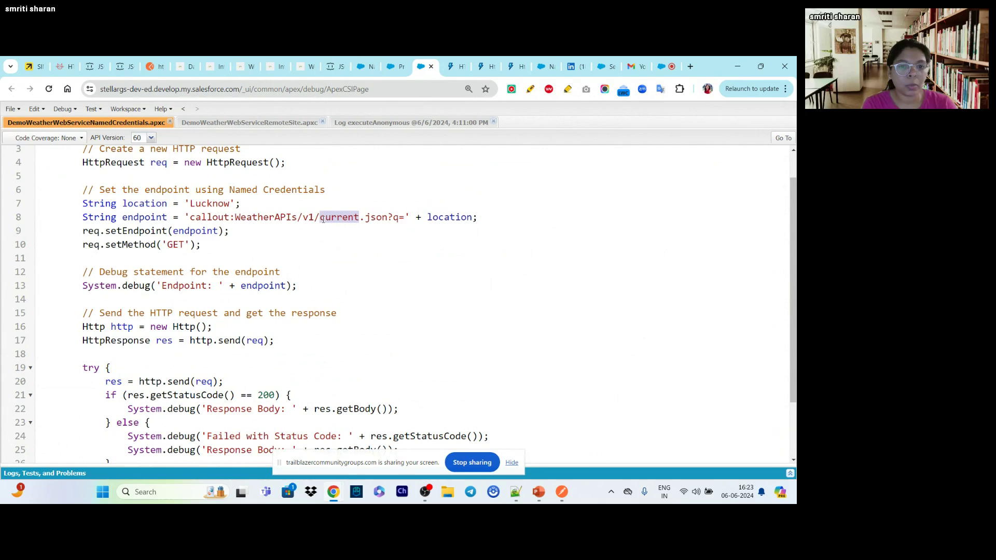
{"action": "left_click", "coordinate": [310, 289]}
{"action": "scroll", "coordinate": [310, 293], "scroll_direction": "down", "scroll_amount": 1}
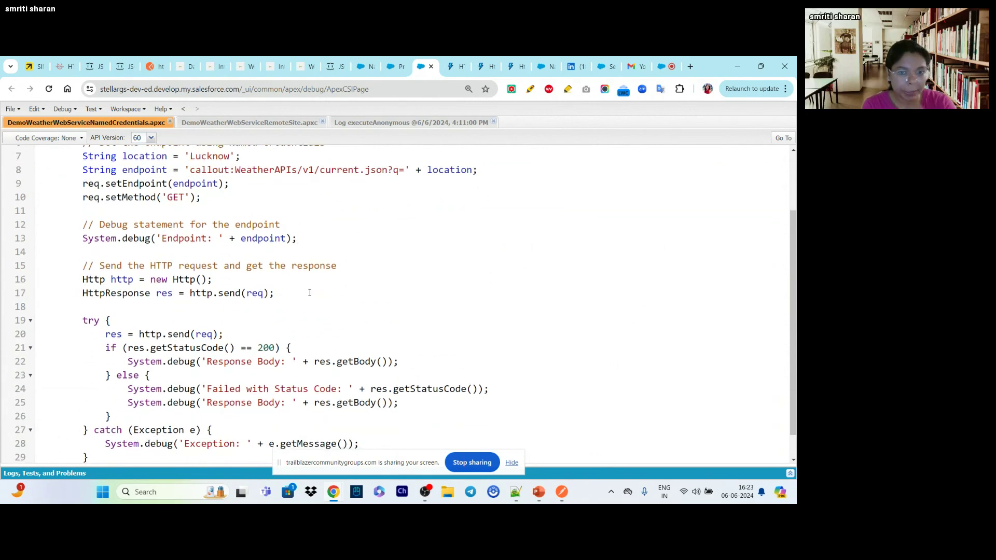
{"action": "scroll", "coordinate": [309, 293], "scroll_direction": "down", "scroll_amount": 1}
{"action": "scroll", "coordinate": [309, 292], "scroll_direction": "up", "scroll_amount": 1}
{"action": "scroll", "coordinate": [383, 351], "scroll_direction": "down", "scroll_amount": 1}
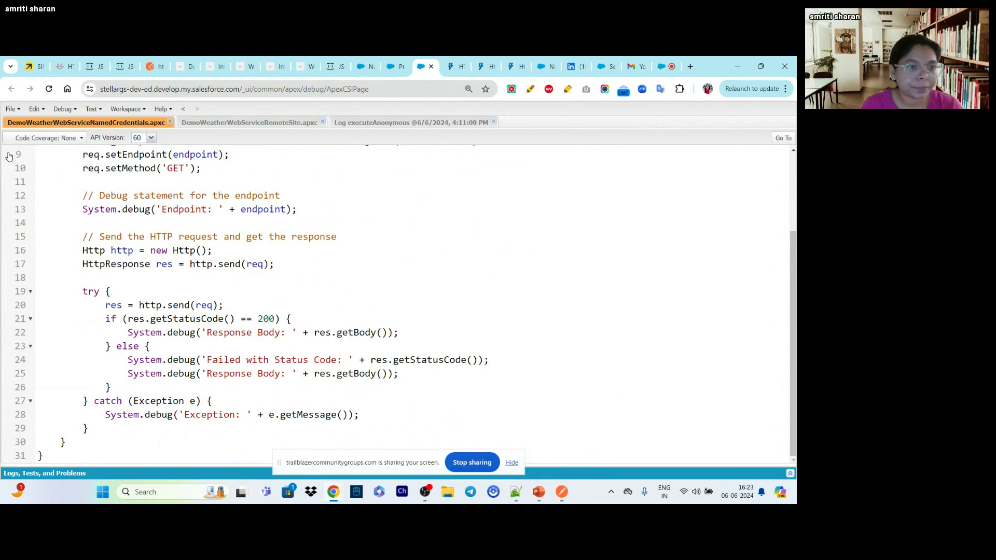
Execute DemoWeatherWebServiceNamedCredentials.getWeather(); as anonymous Apex and limit its execution log to debug statements
{"action": "left_click", "coordinate": [63, 109]}
{"action": "left_click", "coordinate": [68, 126]}
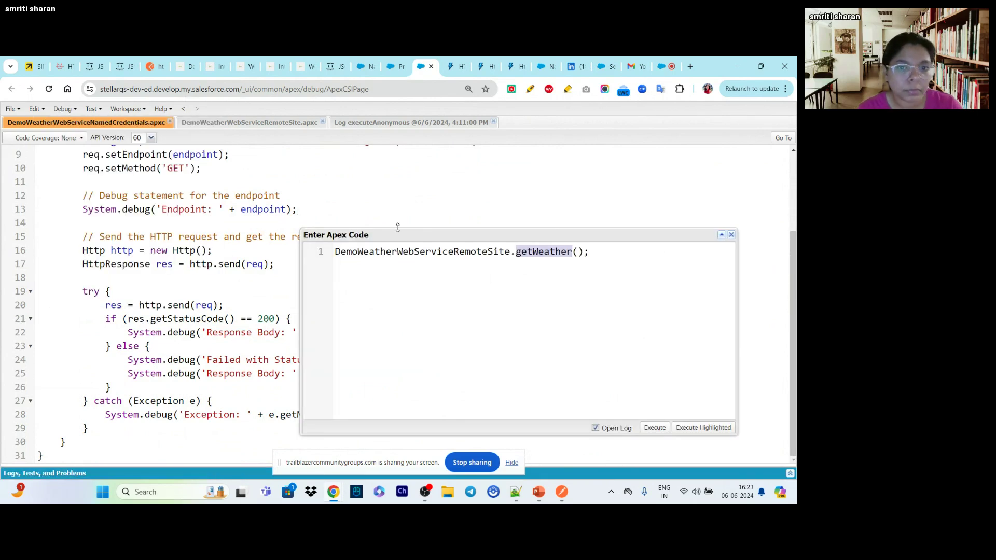
{"action": "scroll", "coordinate": [154, 154], "scroll_direction": "up", "scroll_amount": 3}
{"action": "double_click", "coordinate": [154, 154]}
{"action": "key", "text": "ctrl+c"}
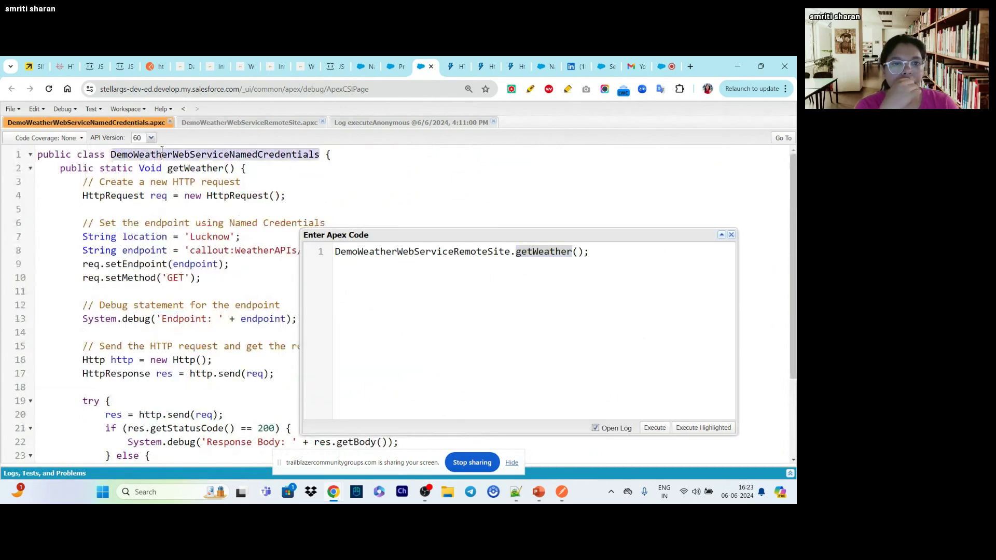
{"action": "double_click", "coordinate": [351, 252]}
{"action": "key", "text": "ctrl+v"}
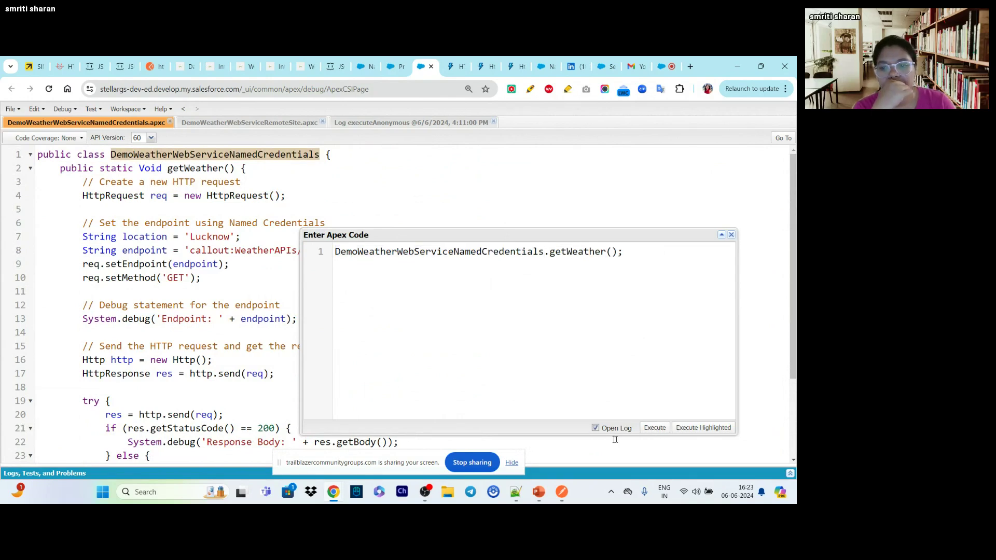
{"action": "left_click", "coordinate": [657, 428]}
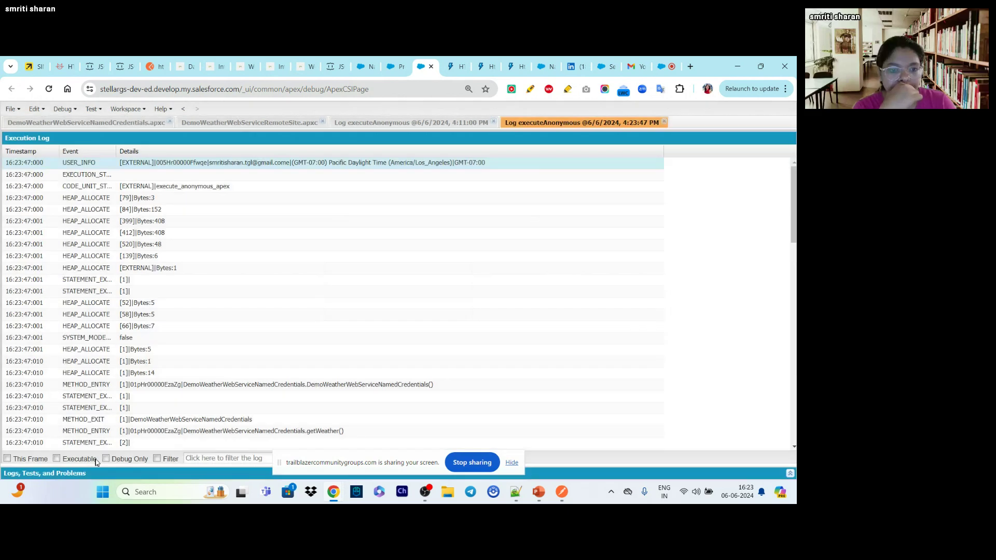
{"action": "left_click", "coordinate": [105, 459]}
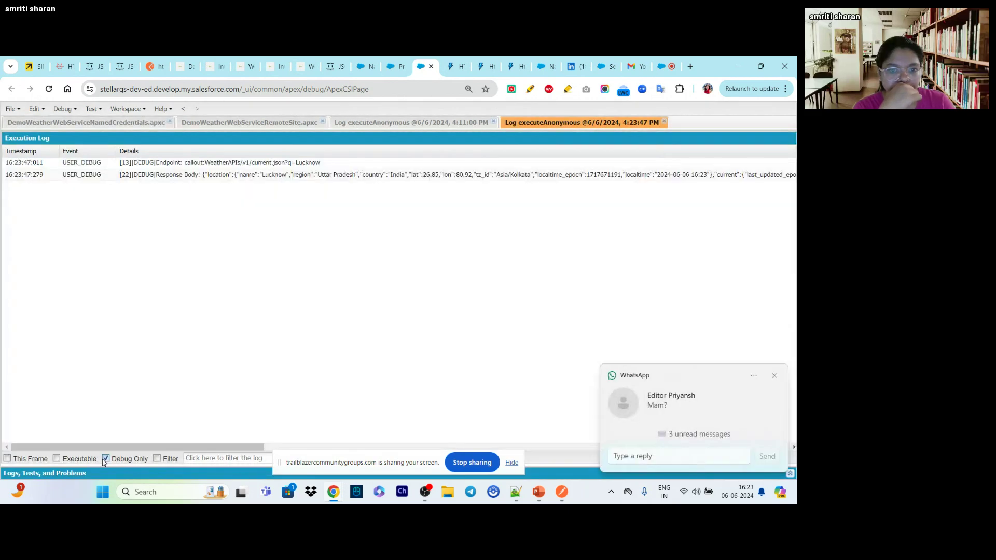
Dismiss the WhatsApp notification and review the earlier 4:11:00 PM anonymous execution log and the DemoWeatherWebServiceRemoteSite class
{"action": "left_click", "coordinate": [774, 376]}
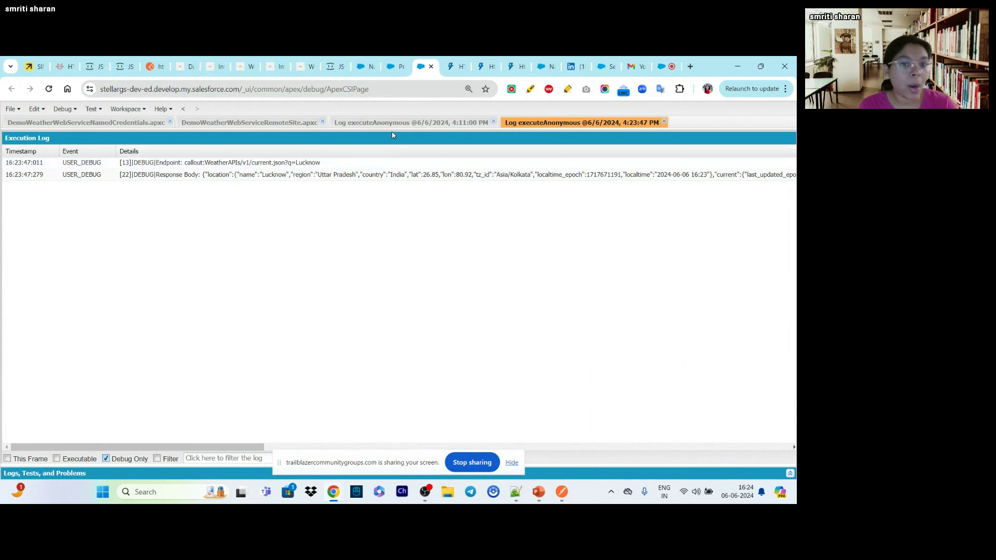
{"action": "left_click", "coordinate": [369, 123]}
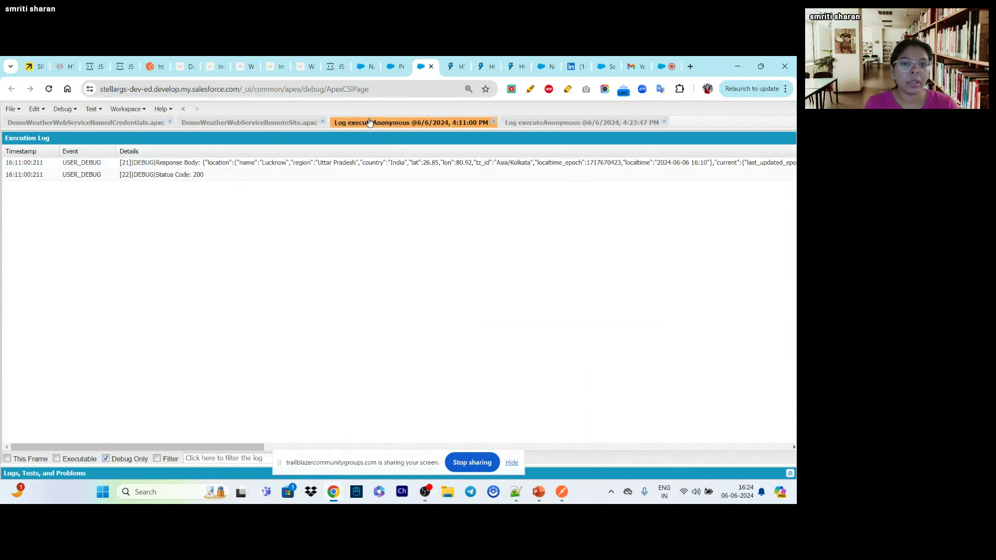
{"action": "left_click", "coordinate": [268, 125]}
Switch to the PowerPoint slide show and advance to the Bonus Points: Have Fun With APIs slide, revealing its MEAL DB item
{"action": "key", "text": "alt+Tab"}
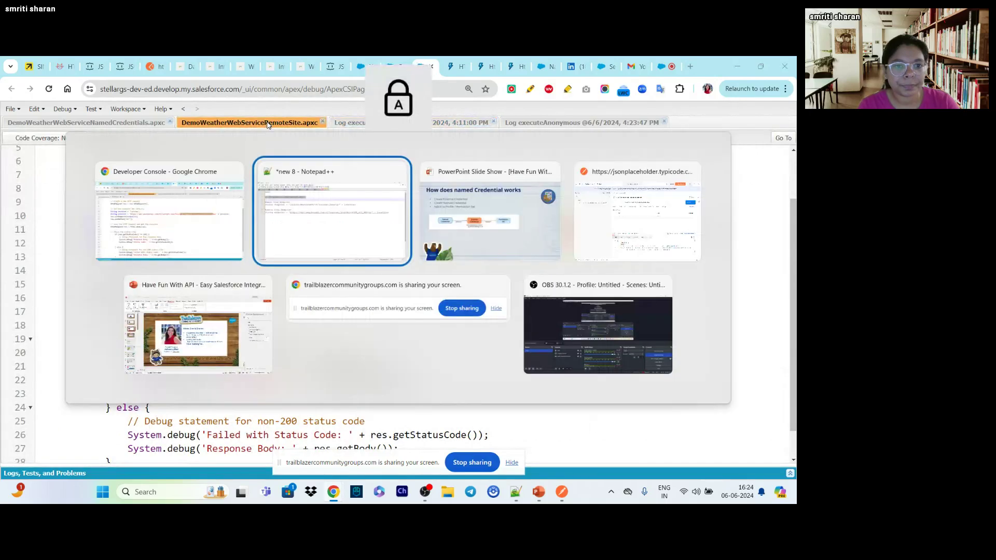
{"action": "key", "text": "alt+Tab"}
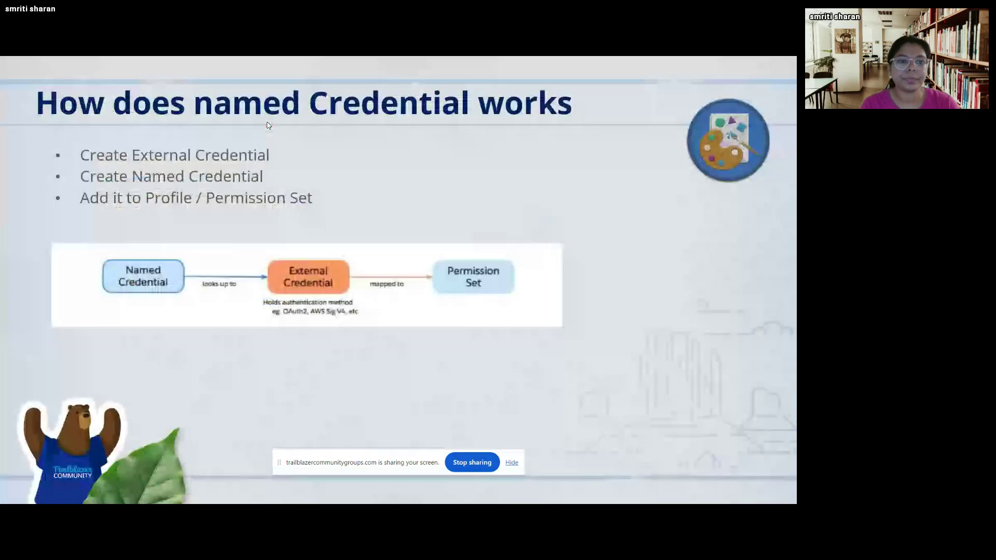
{"action": "key", "text": "Right"}
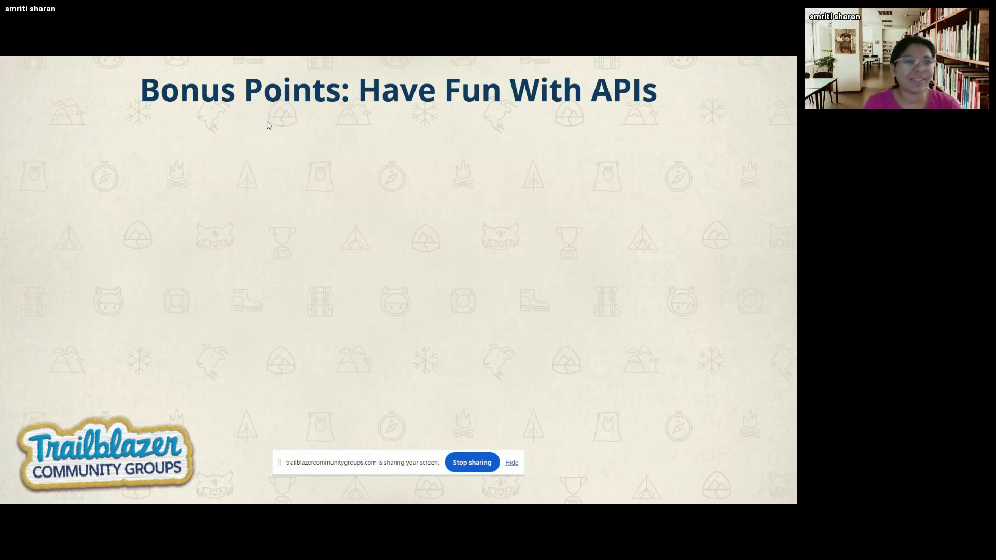
{"action": "key", "text": "Right"}
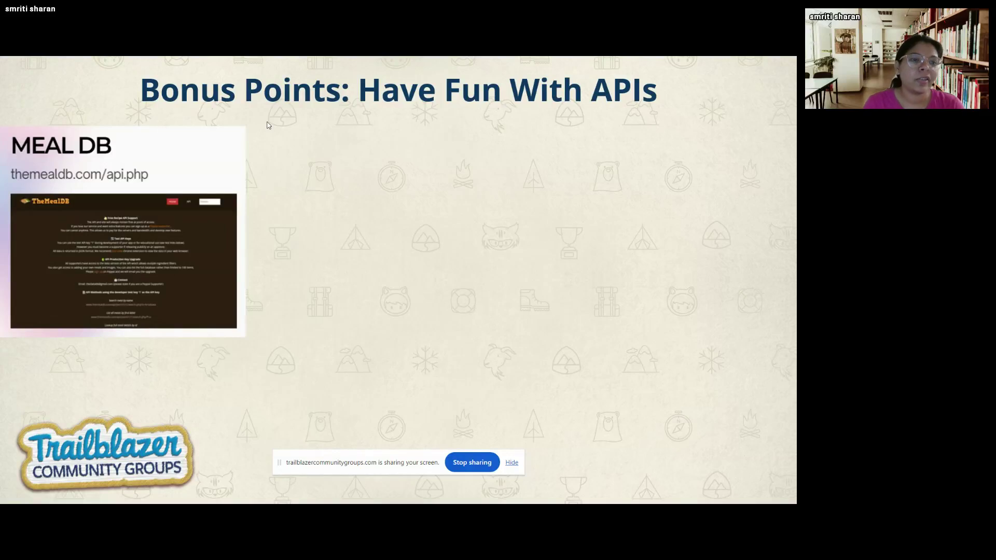